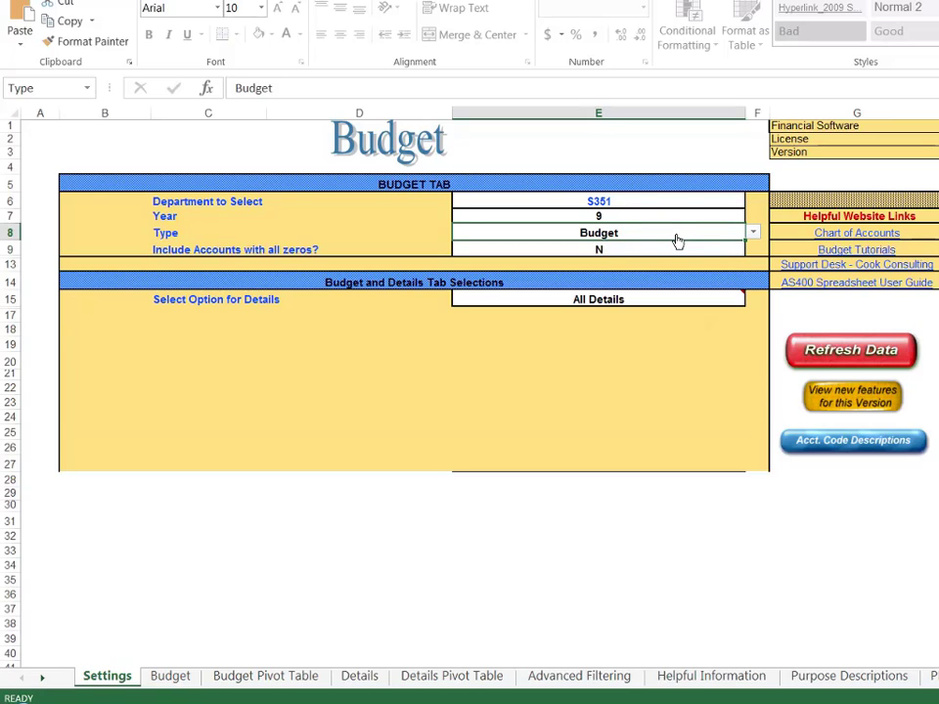
Step: Set the budget Type to Budget
left_click(754, 233)
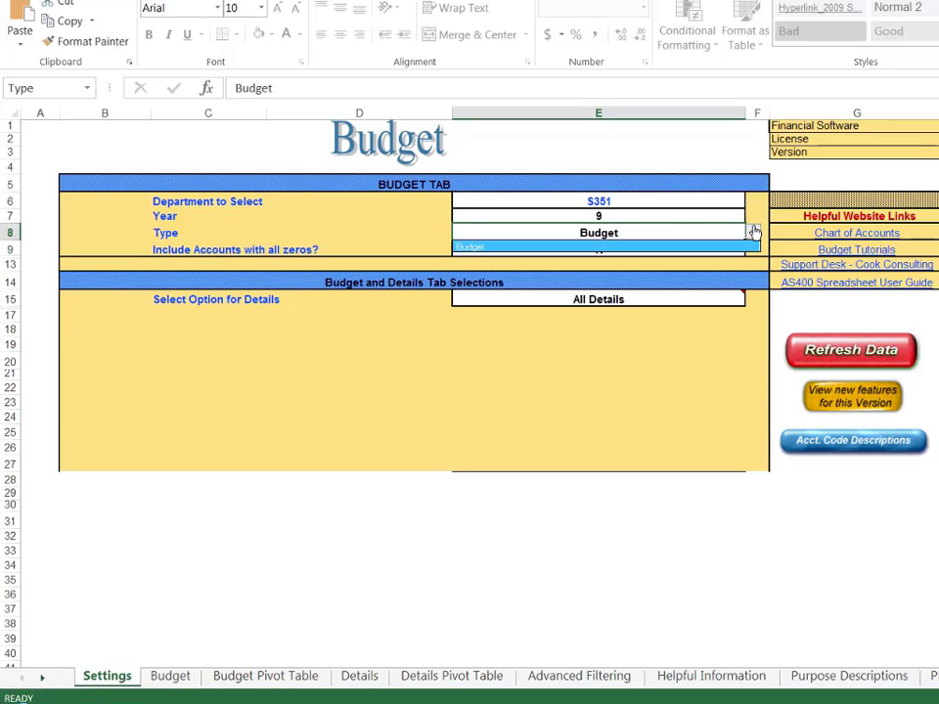
left_click(682, 247)
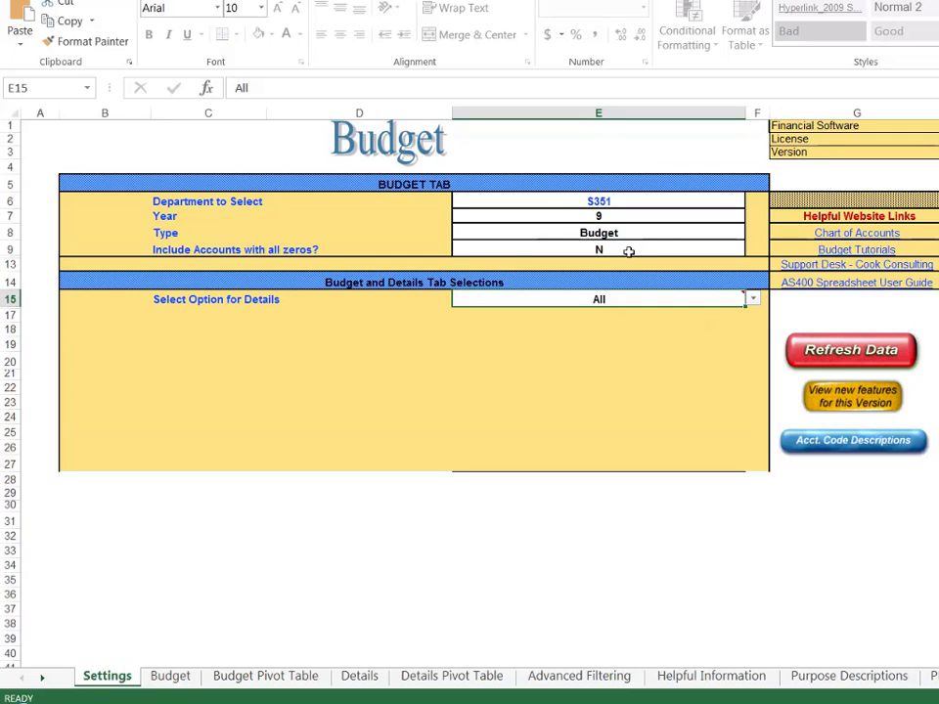
Step: Switch the option for including accounts with all zeros to Y and back to N
left_click(630, 252)
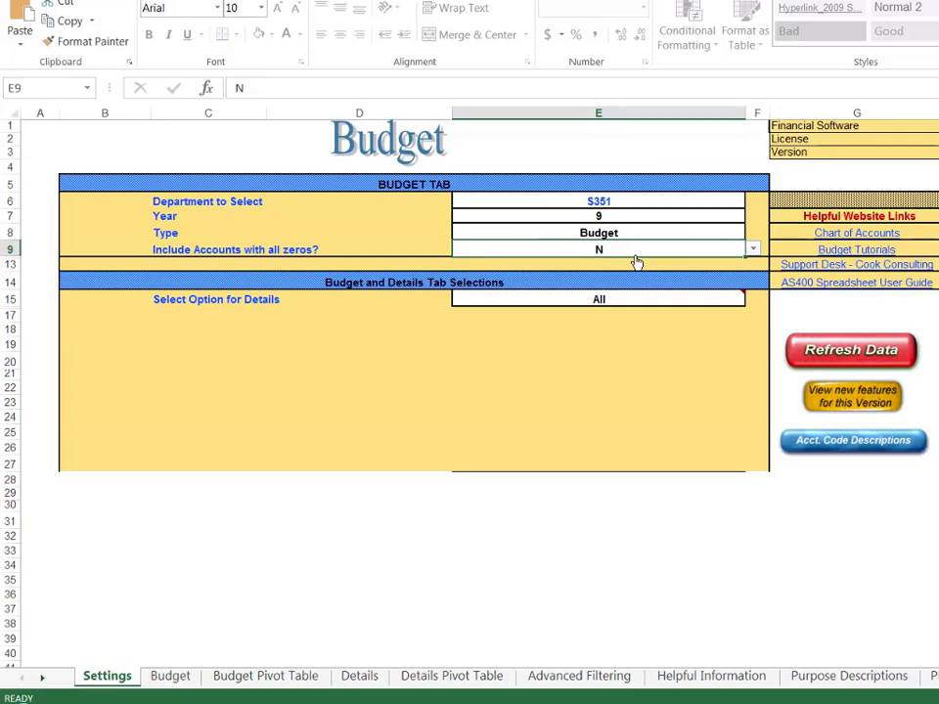
left_click(752, 251)
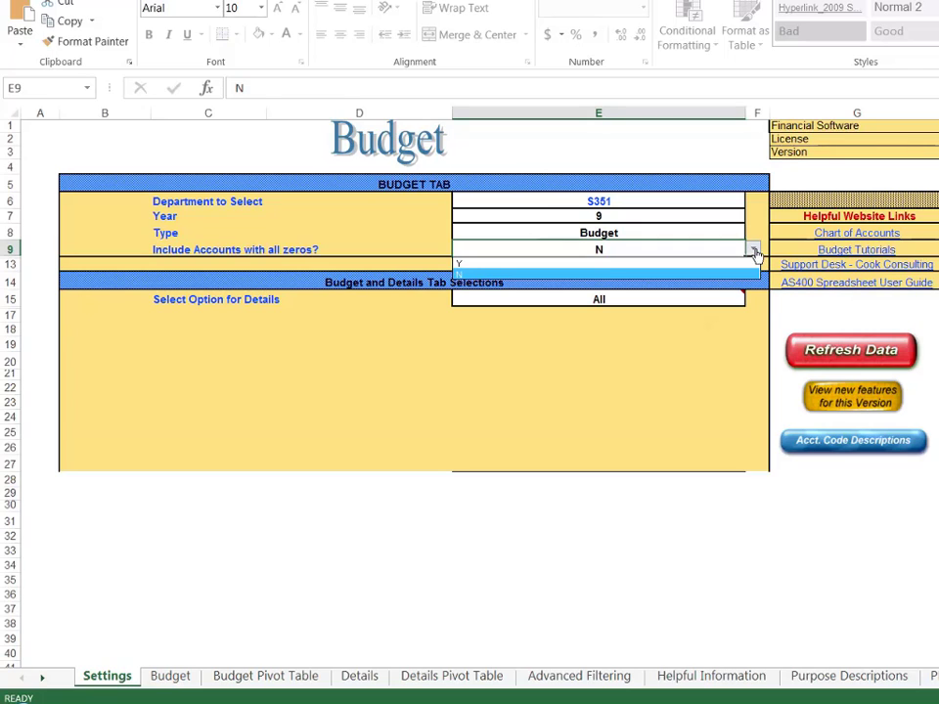
left_click(710, 266)
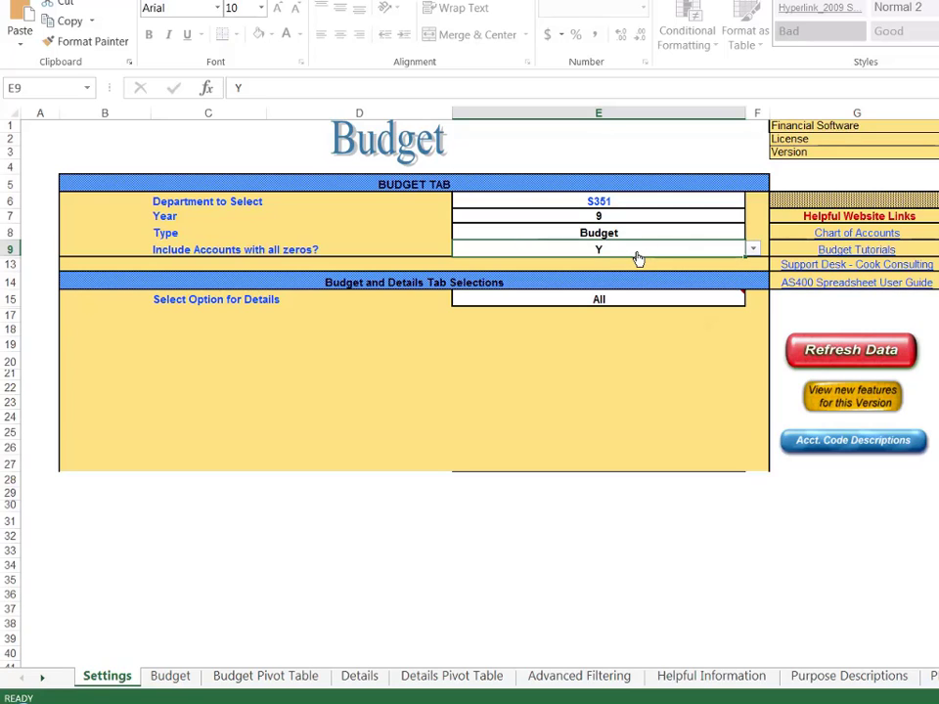
left_click(752, 250)
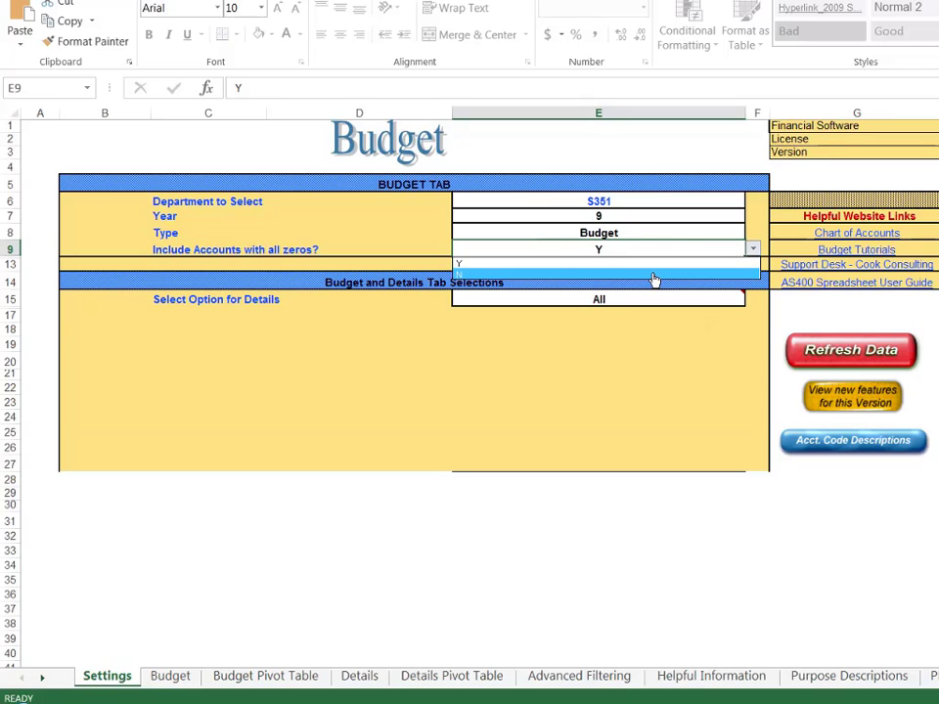
left_click(653, 277)
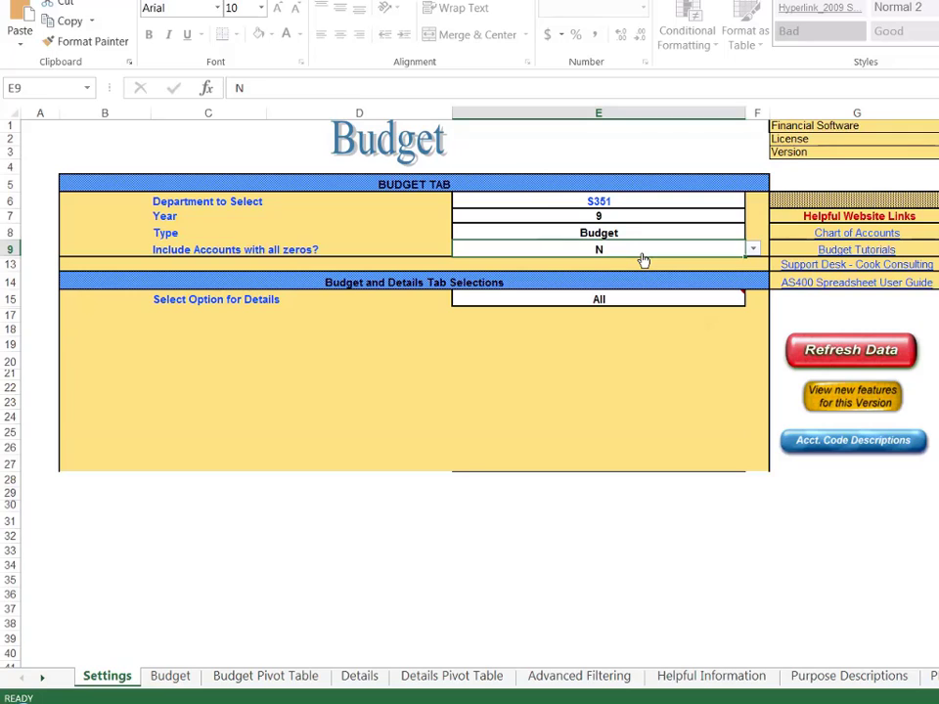
Step: Set the details option to Month and enter 06 as the calendar month
left_click(640, 304)
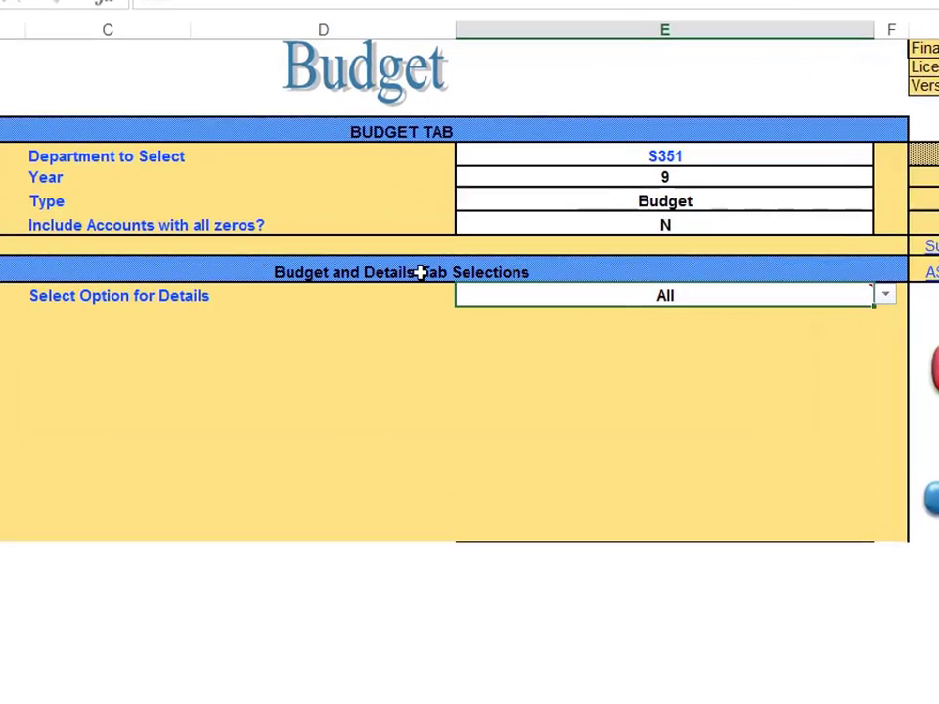
left_click(900, 295)
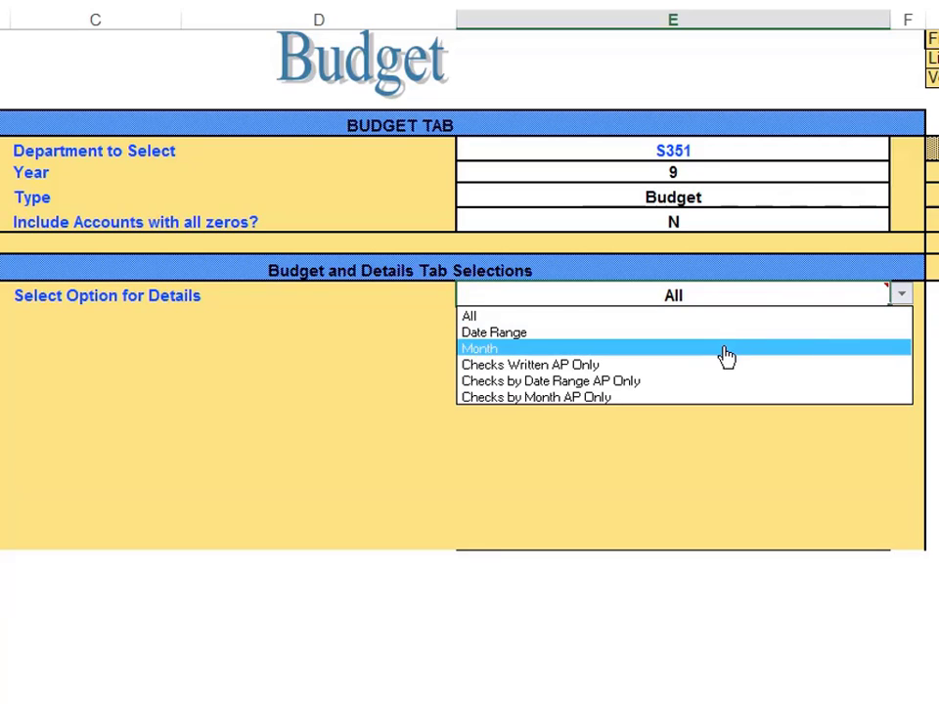
left_click(724, 351)
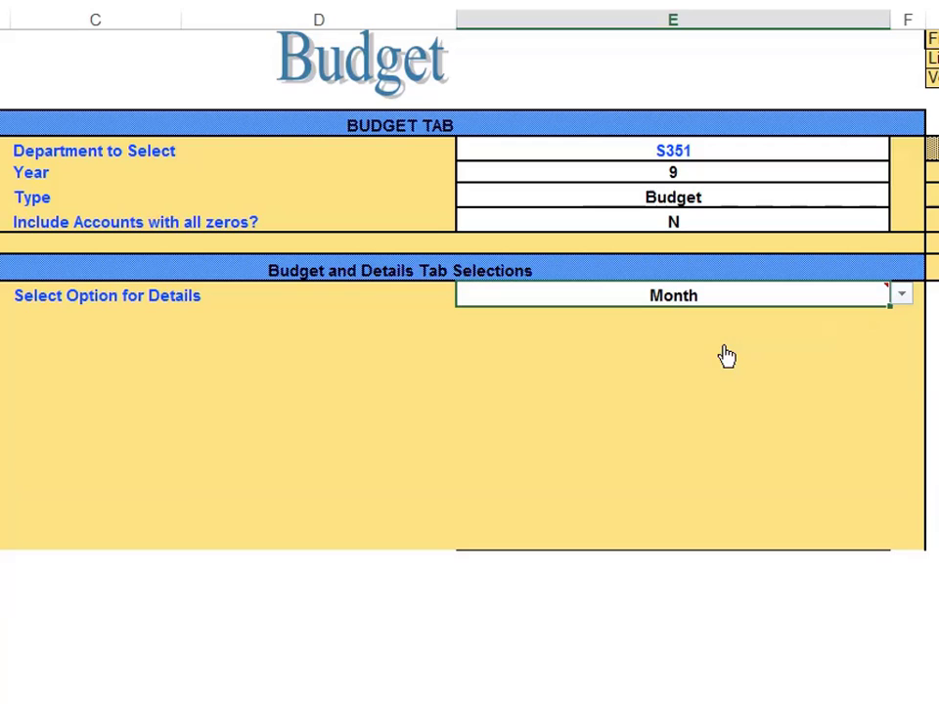
left_click(663, 520)
type("06")
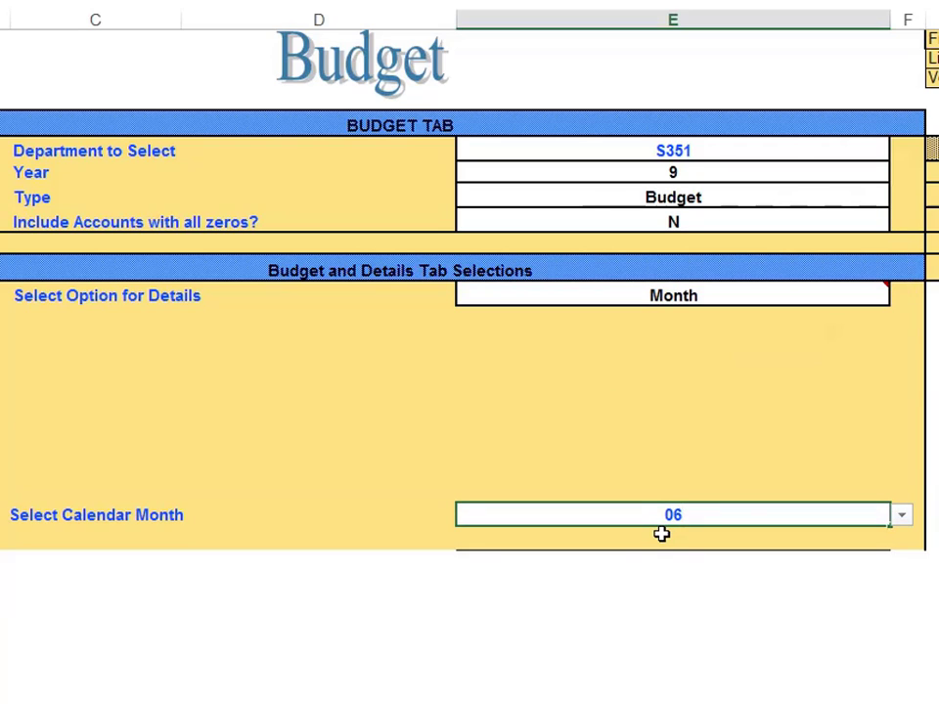
key("Return")
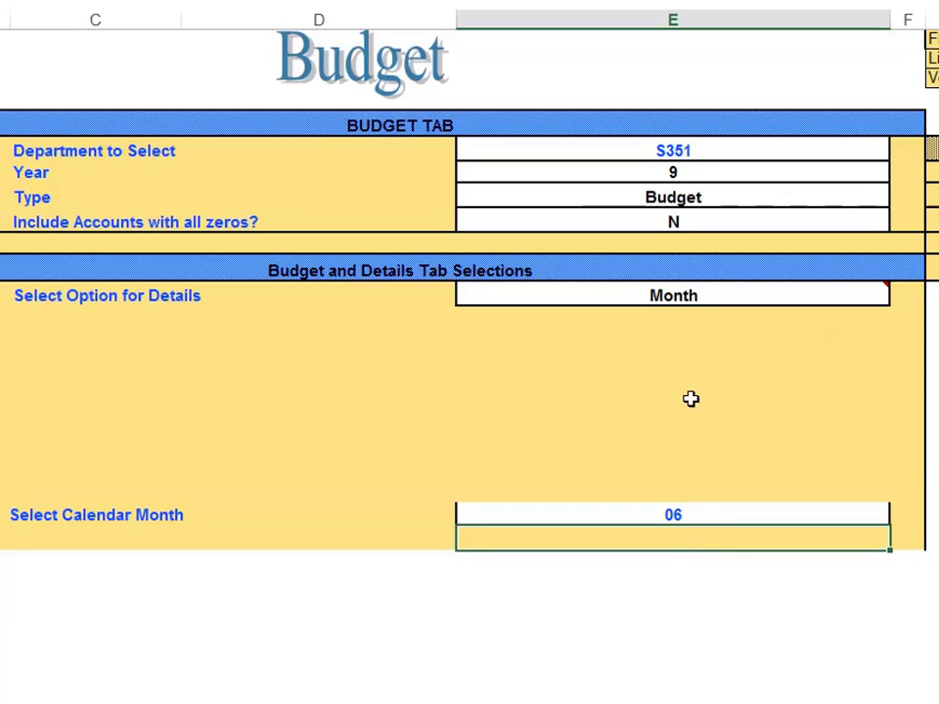
Step: Set the details option back to All
left_click(700, 294)
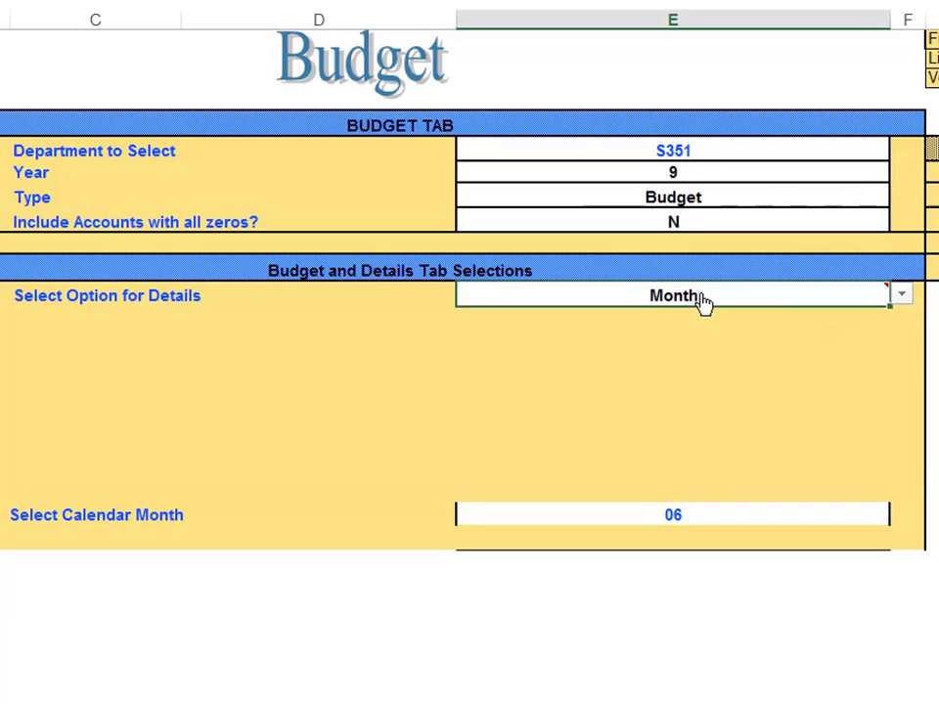
left_click(902, 299)
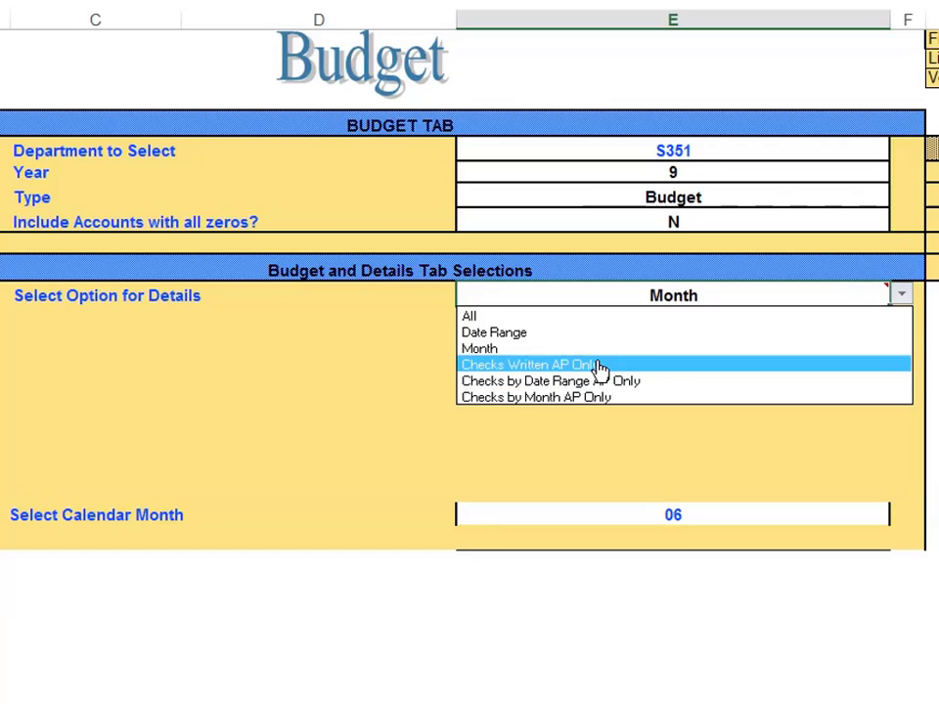
left_click(559, 317)
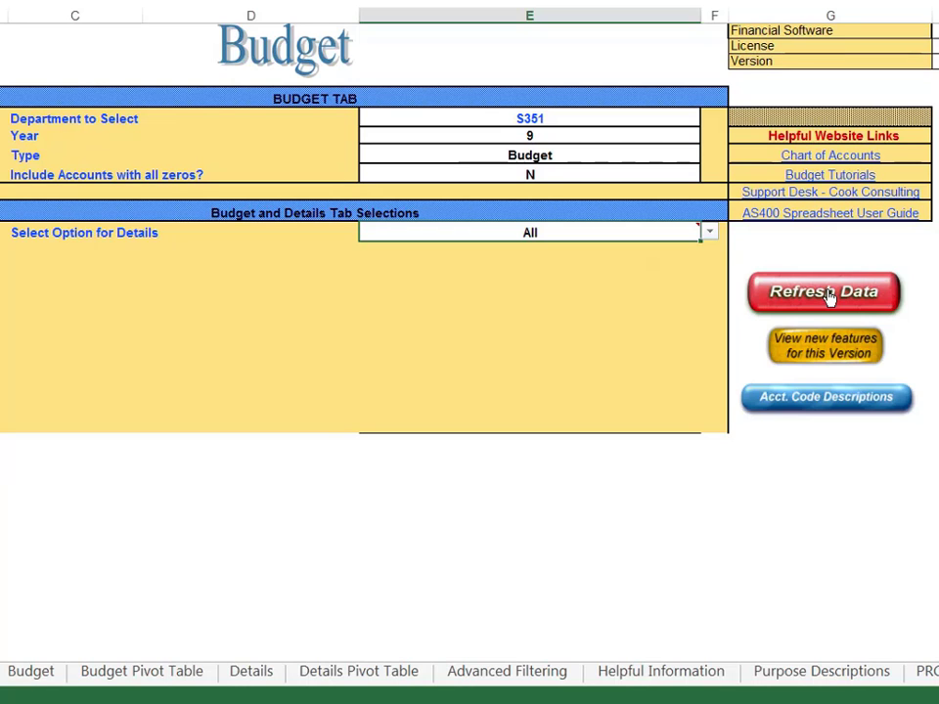
Step: Open the Budget sheet and examine the Description, Beginning Budget and Current Budget columns
left_click(33, 673)
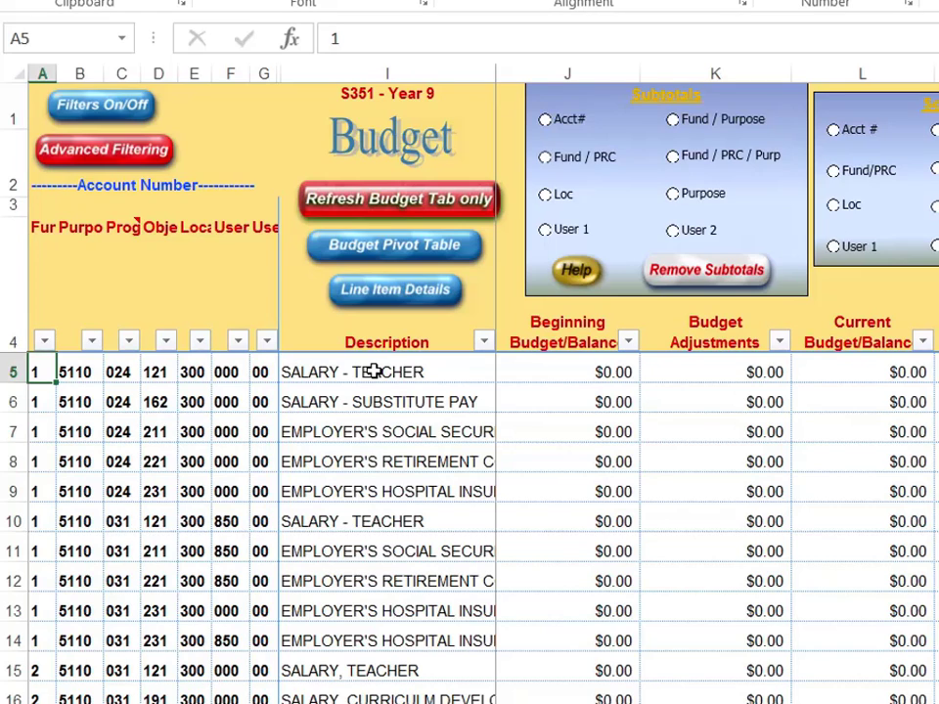
left_click(385, 401)
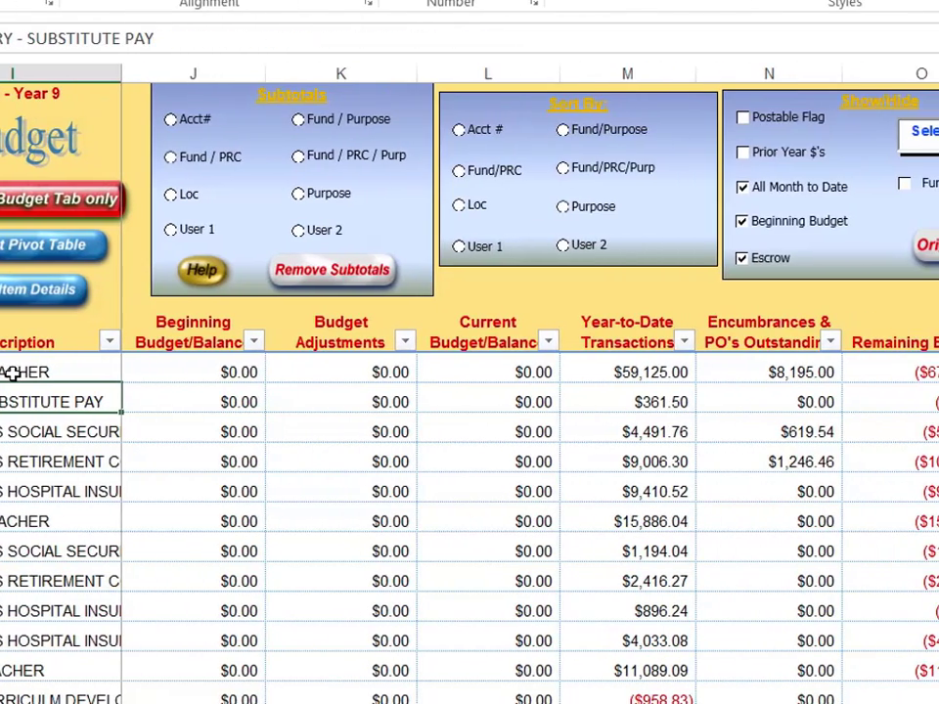
left_click(208, 374)
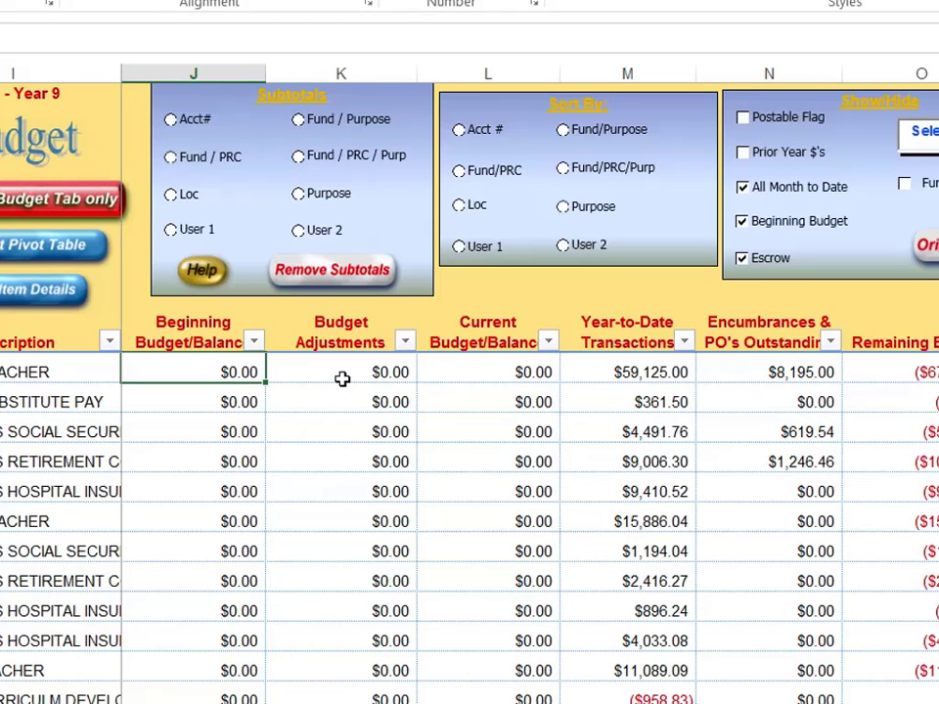
left_click(505, 372)
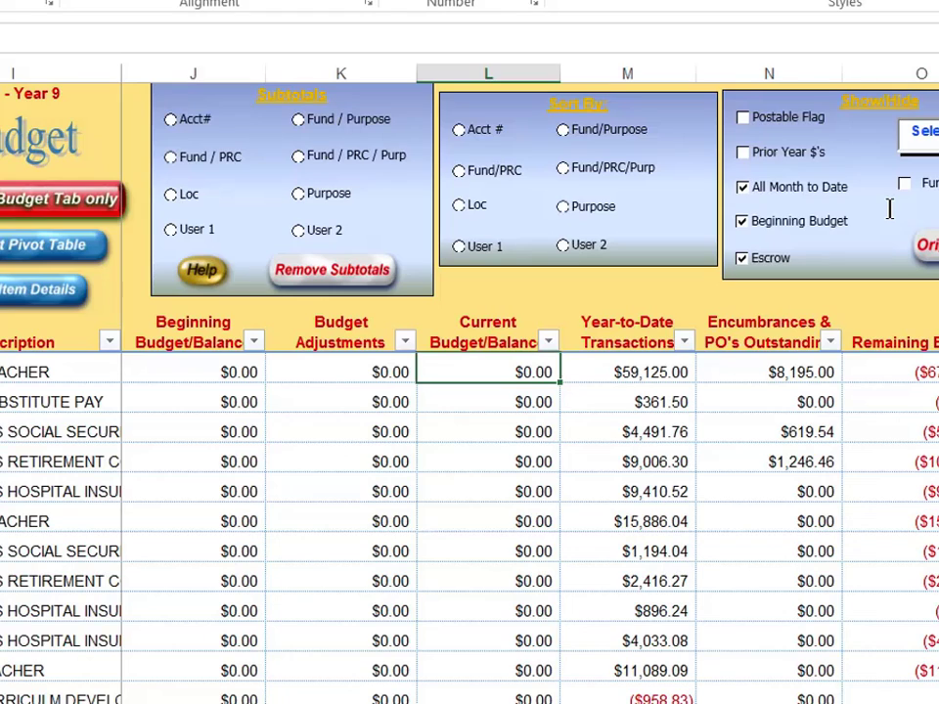
Step: Hide the Beginning Budget and Budget Adjustments columns and show them again
left_click(742, 223)
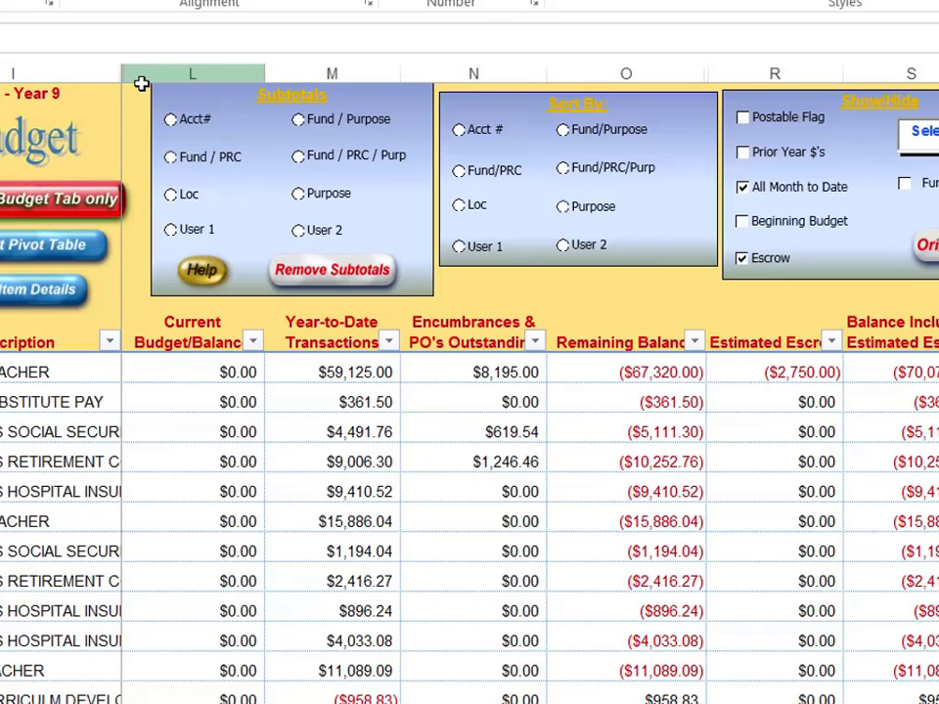
left_click(743, 223)
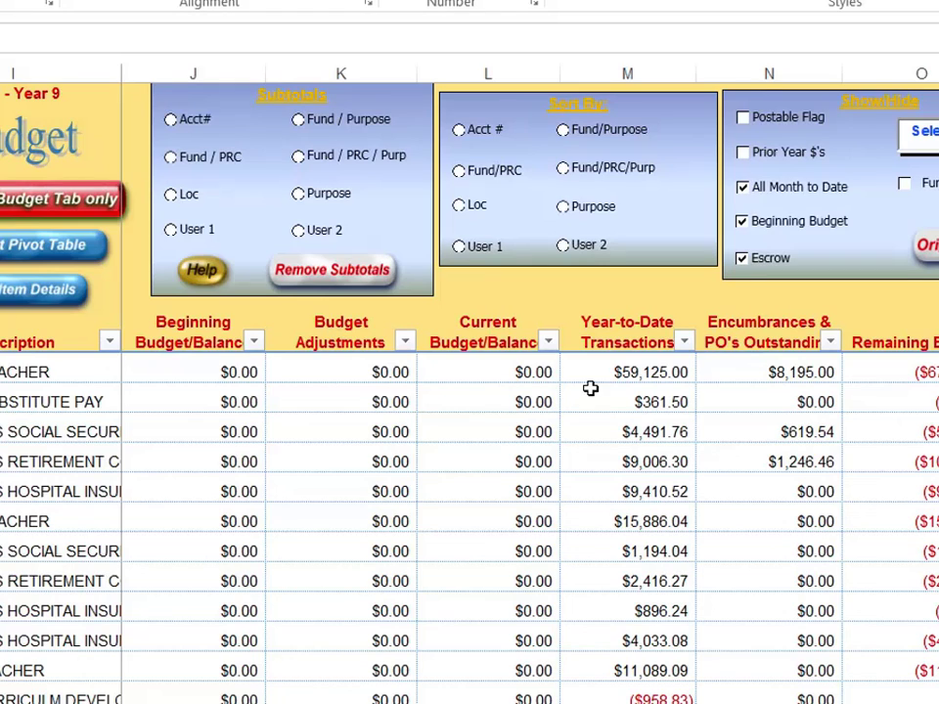
Step: Examine the first account's Year-to-Date Transactions, Encumbrances, Current Budget and Remaining Balance amounts
left_click(623, 377)
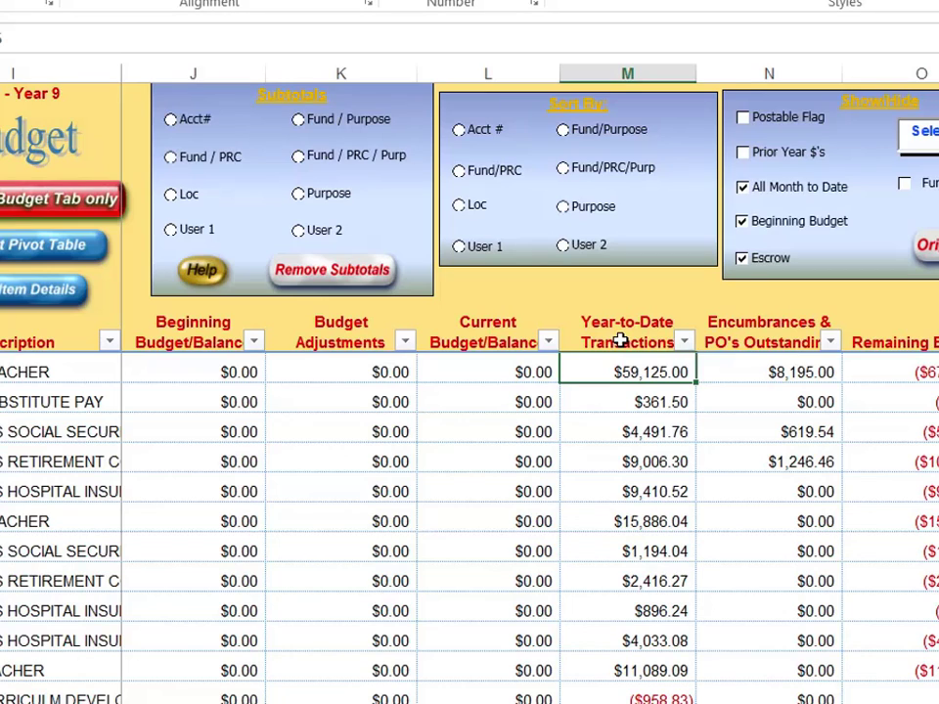
left_click(762, 377)
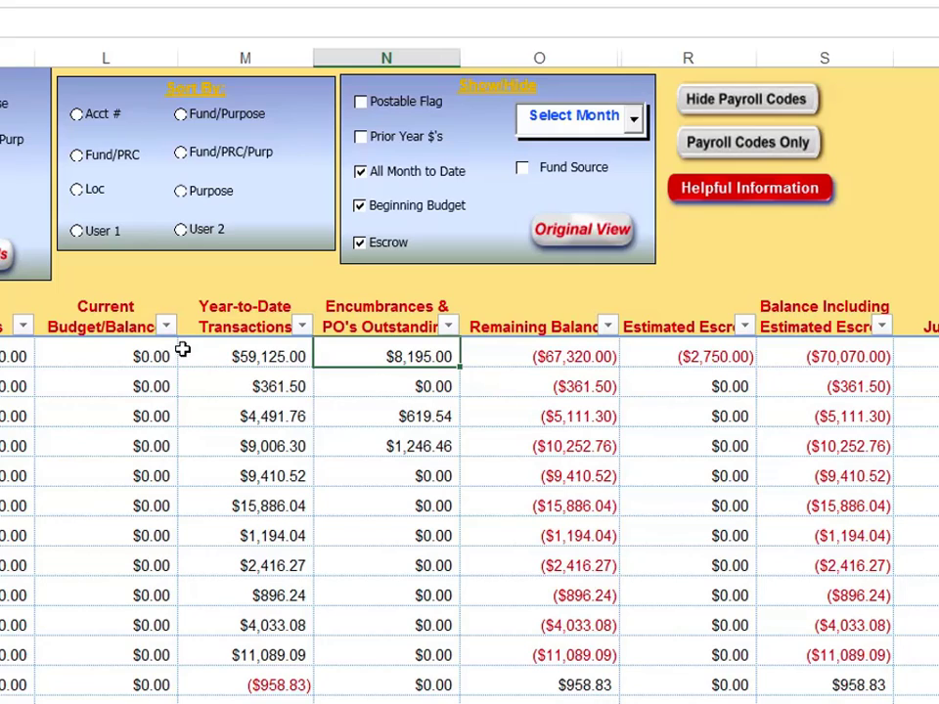
left_click(125, 356)
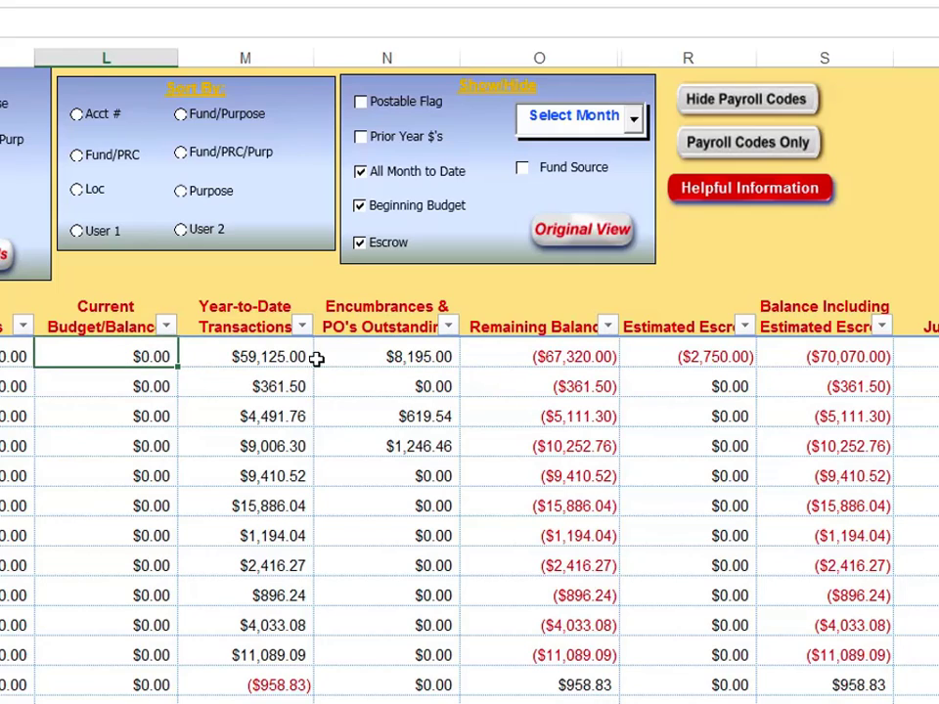
left_click(243, 363)
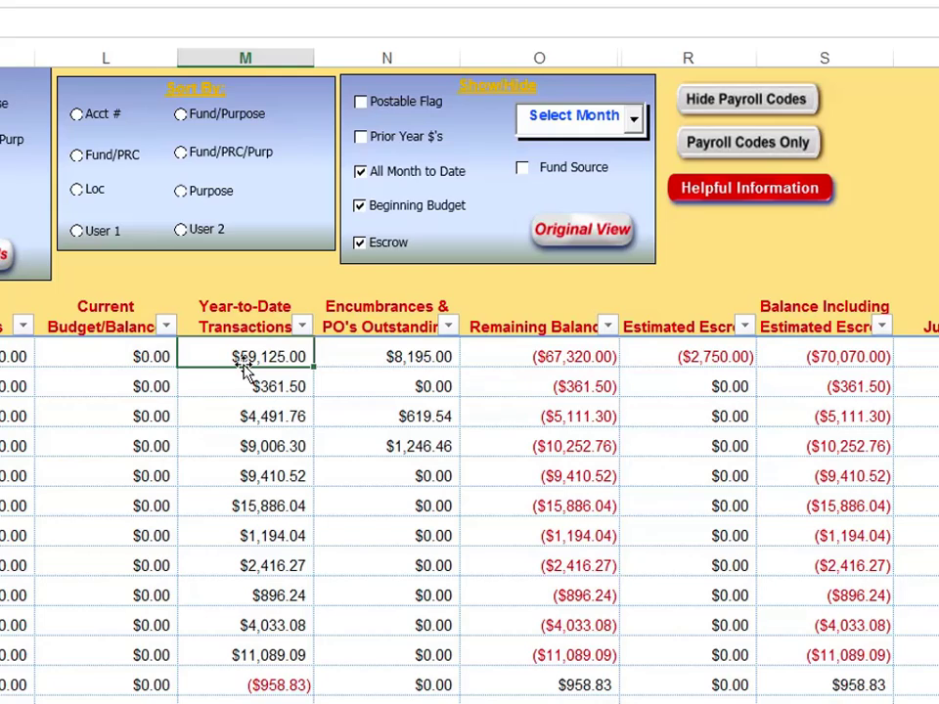
left_click(368, 357)
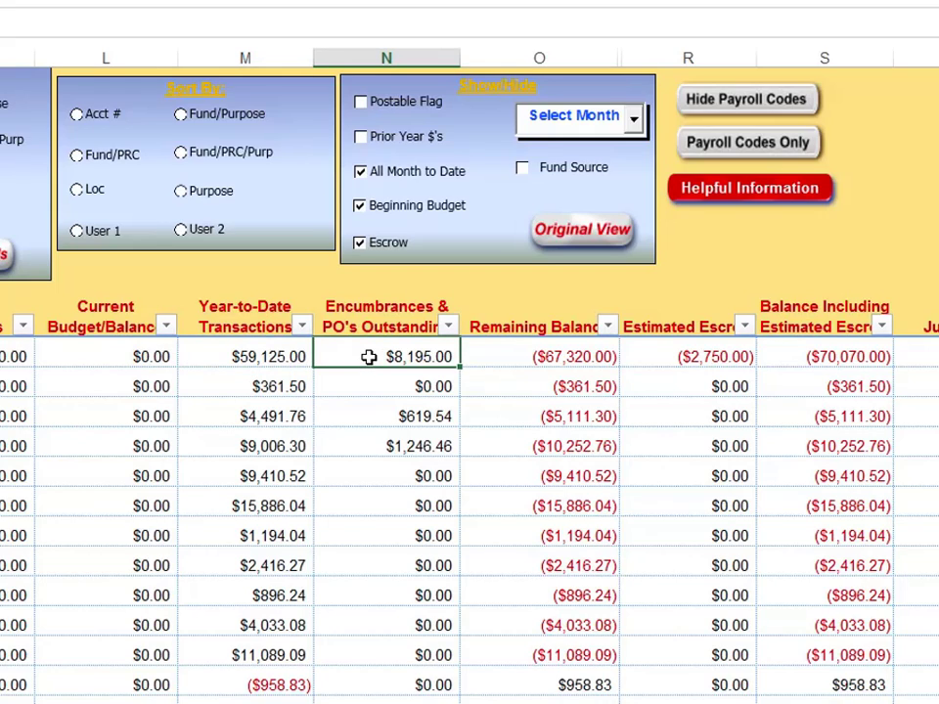
left_click(524, 358)
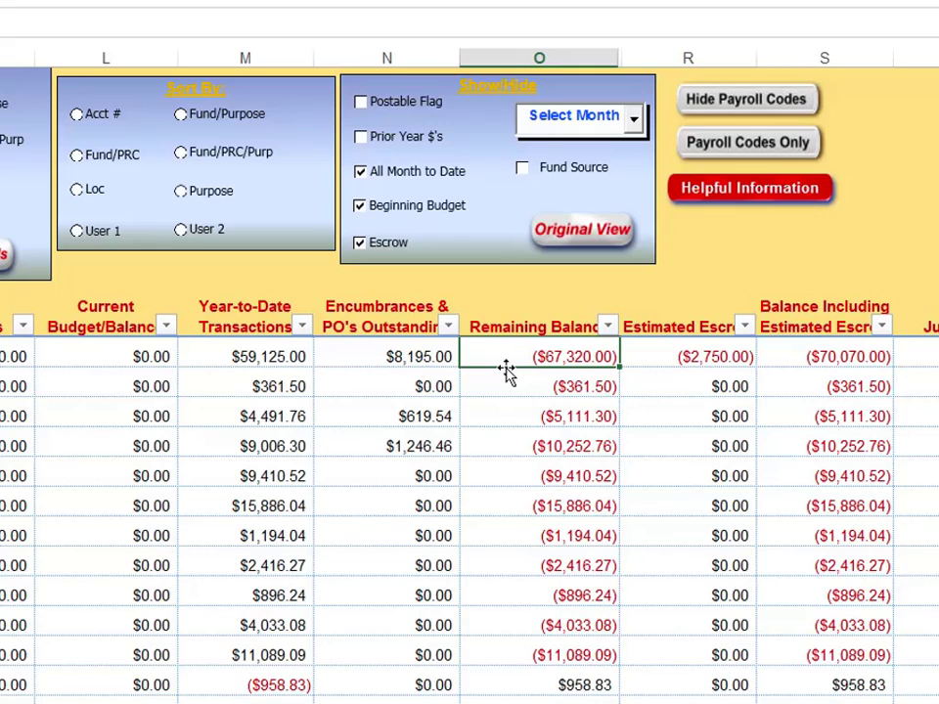
Step: Examine the first account's object code, Estimated Escrow and Balance Including Estimated Escrow
left_click(694, 358)
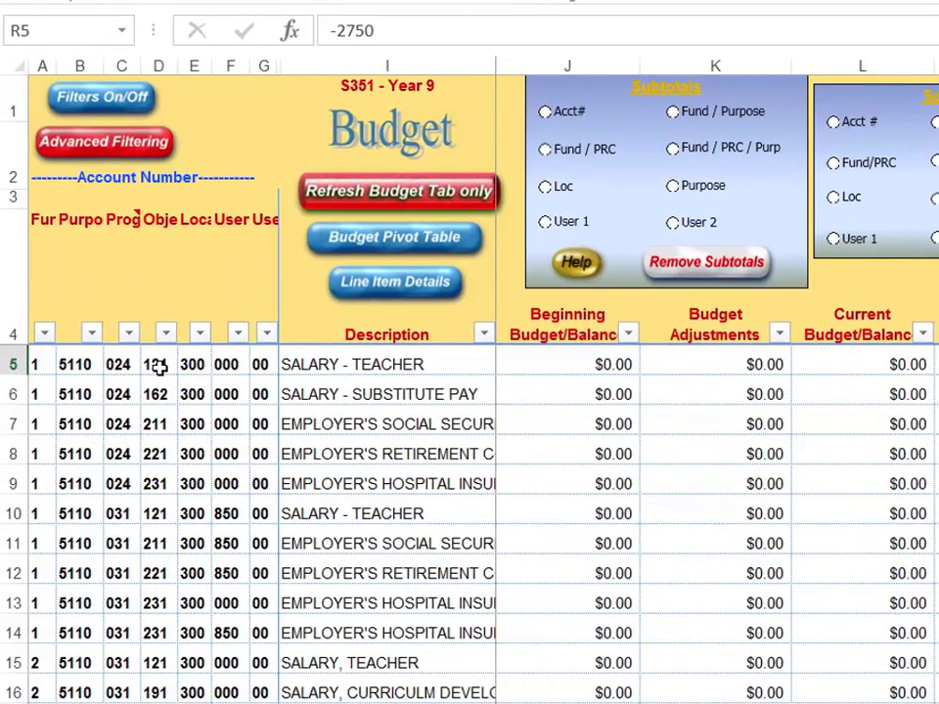
left_click(159, 367)
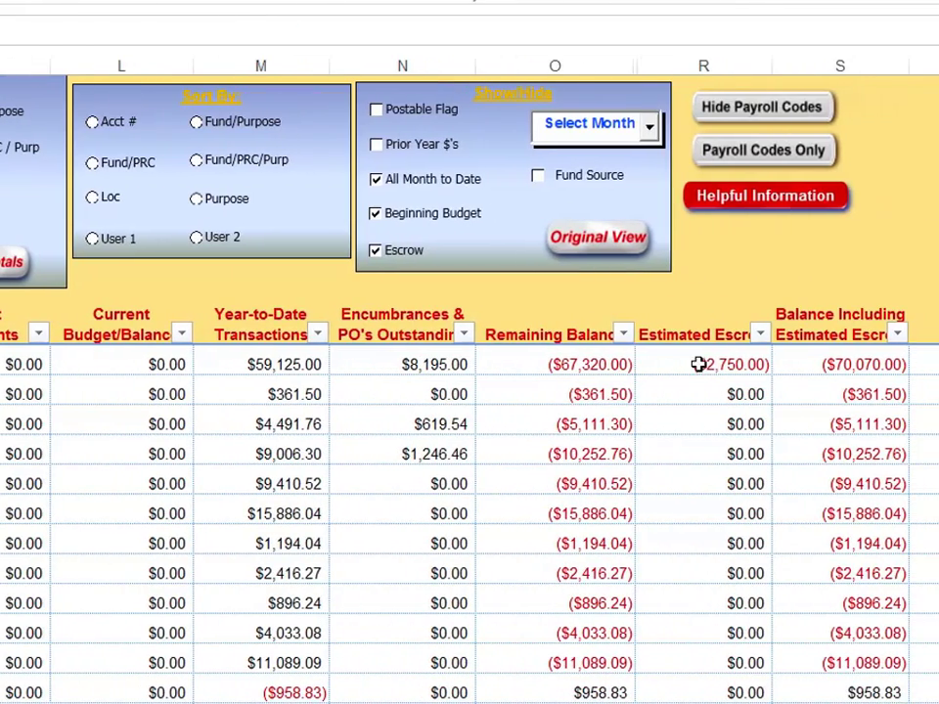
left_click(708, 368)
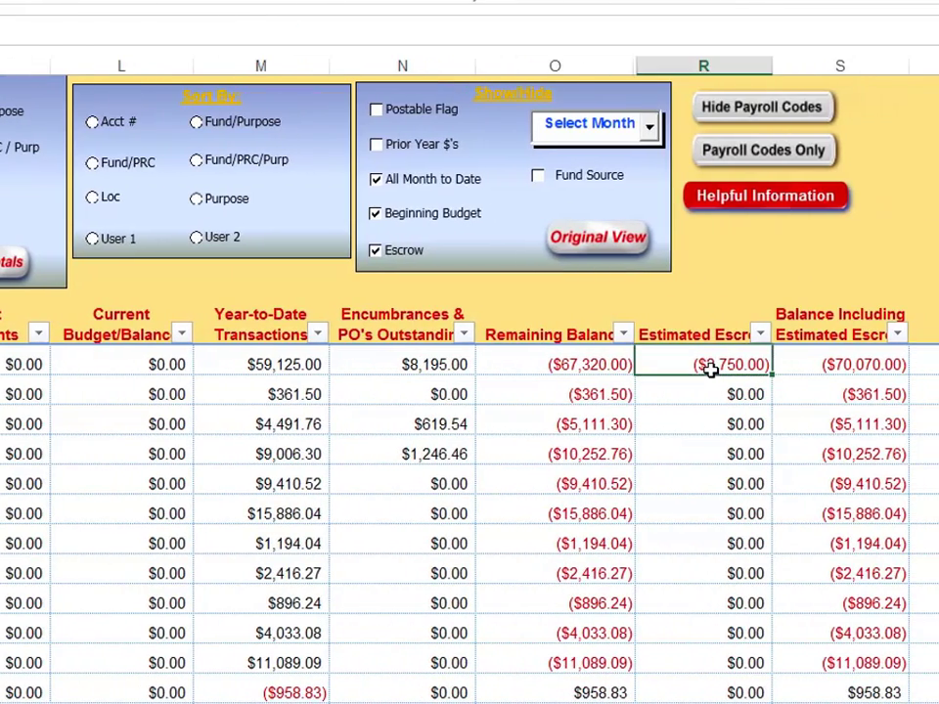
left_click(817, 368)
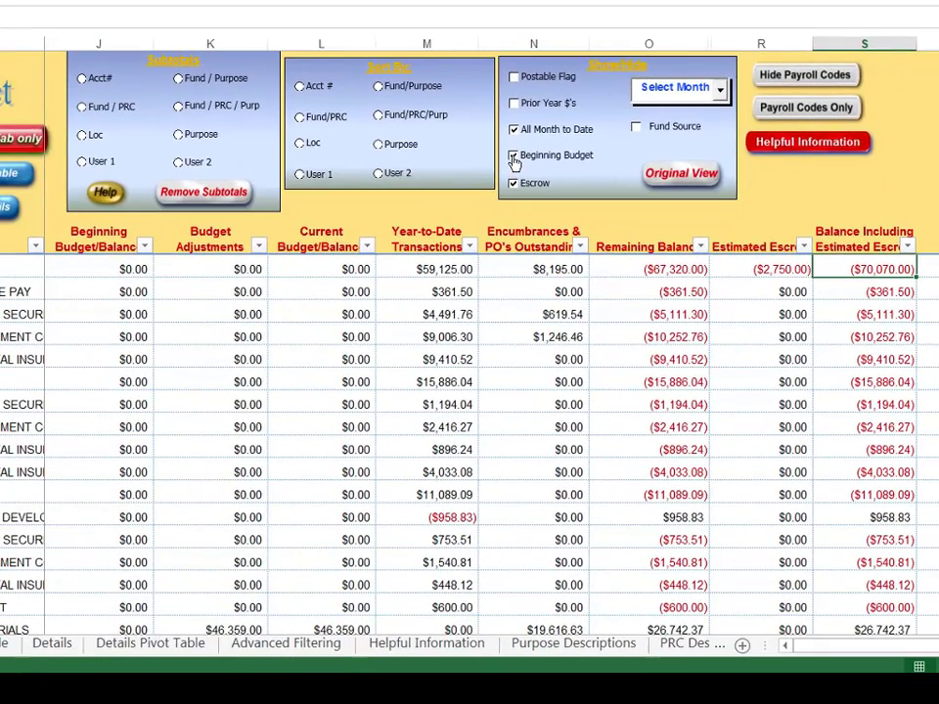
Step: Hide the Beginning Budget columns and select the July to October month-to-date amounts in row 15
left_click(514, 158)
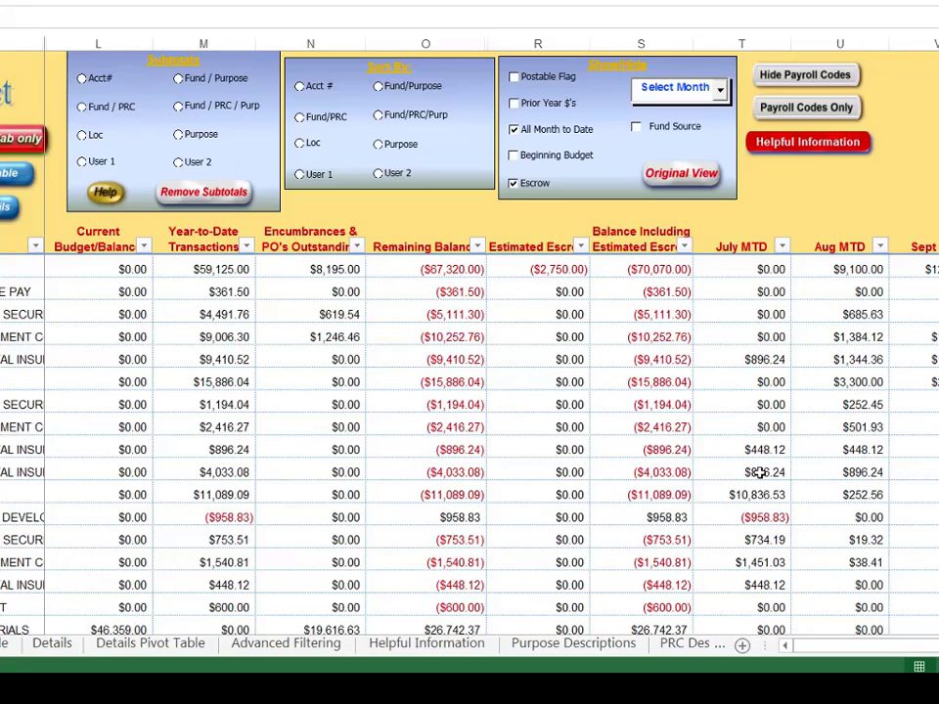
left_click_drag(737, 496, 801, 583)
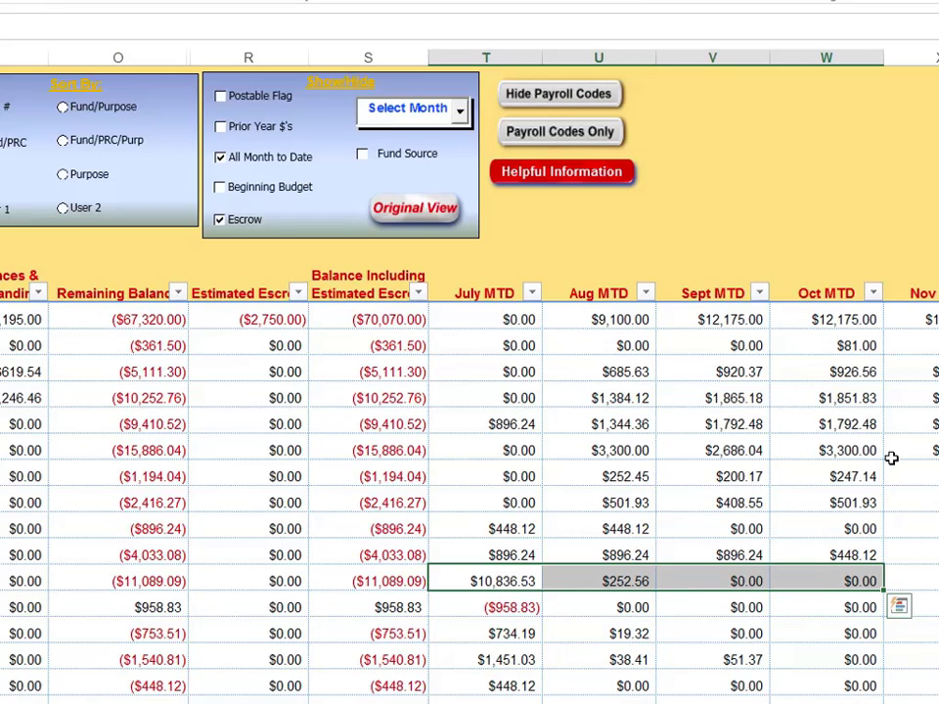
Step: Hide all month-to-date columns, and show only the September month-to-date column
left_click(222, 158)
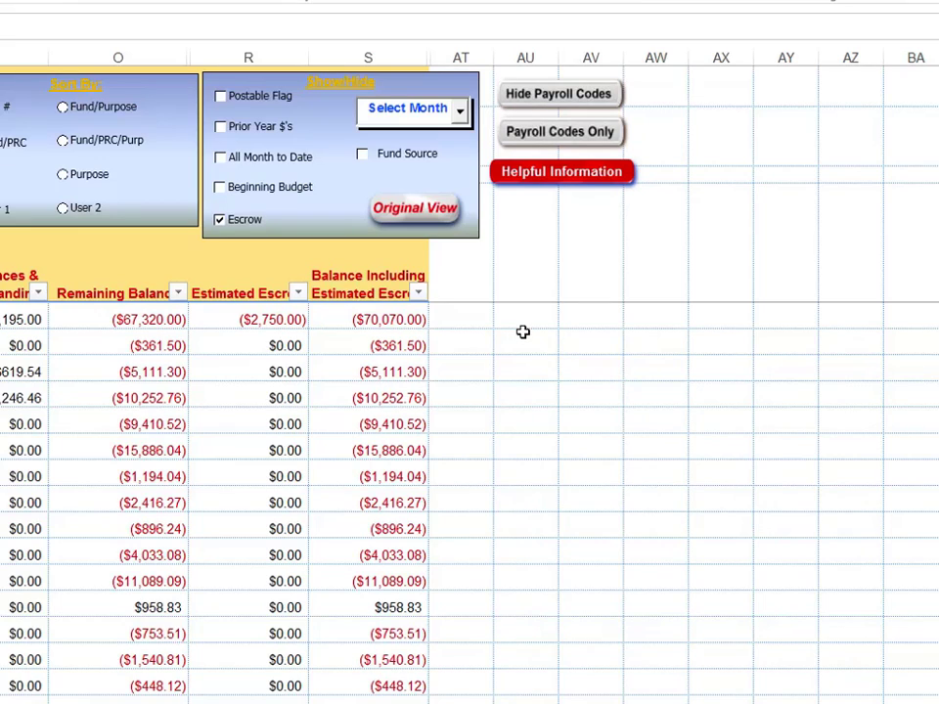
left_click(460, 112)
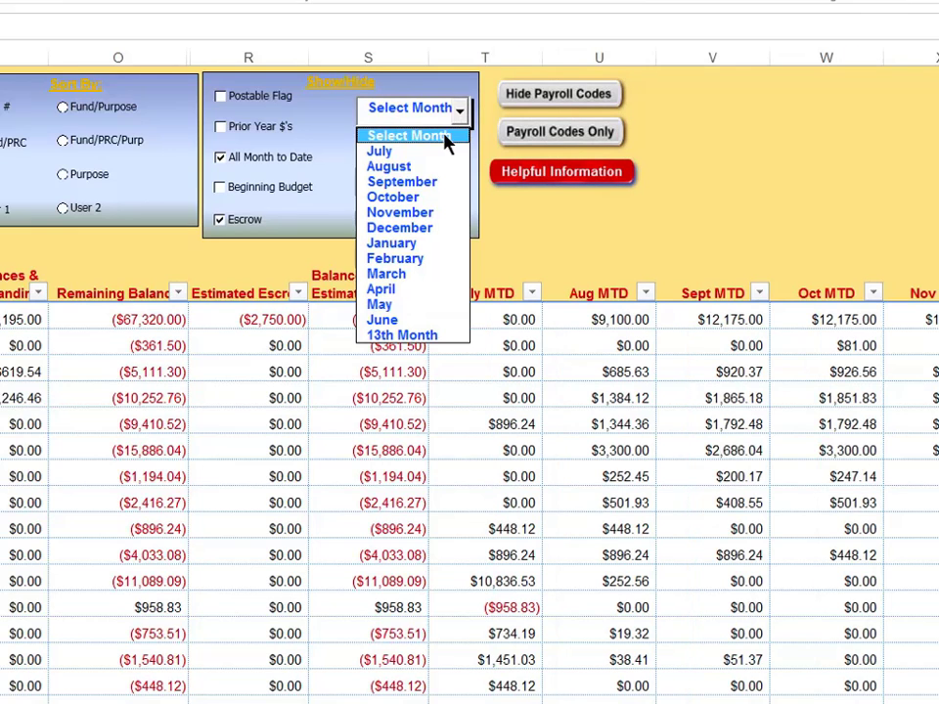
left_click(383, 182)
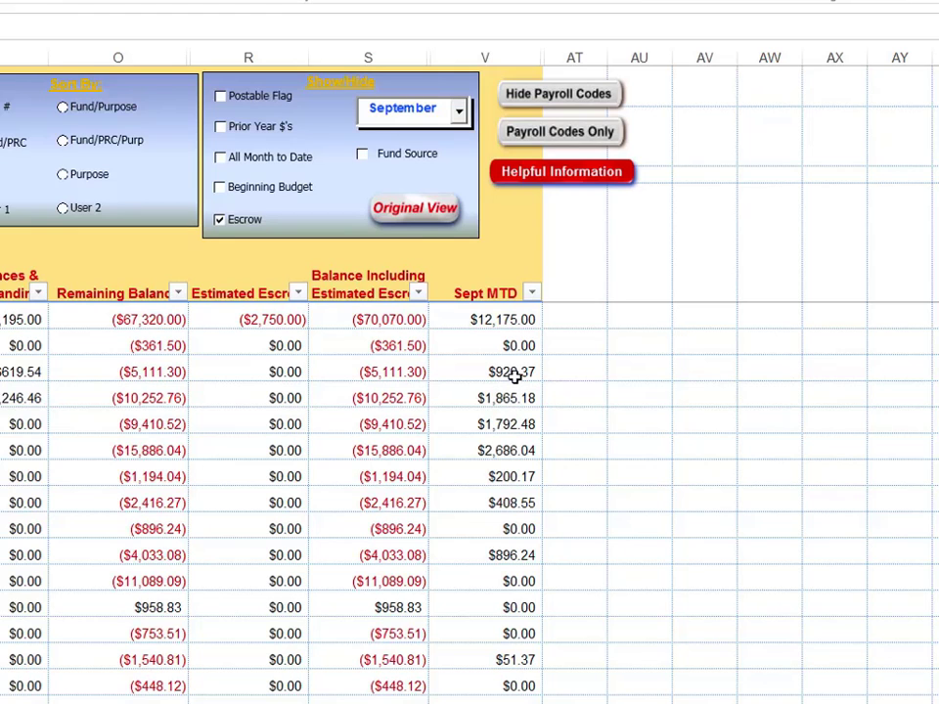
Step: Restore the original view, and hide the Beginning Budget and all month-to-date columns
left_click(406, 217)
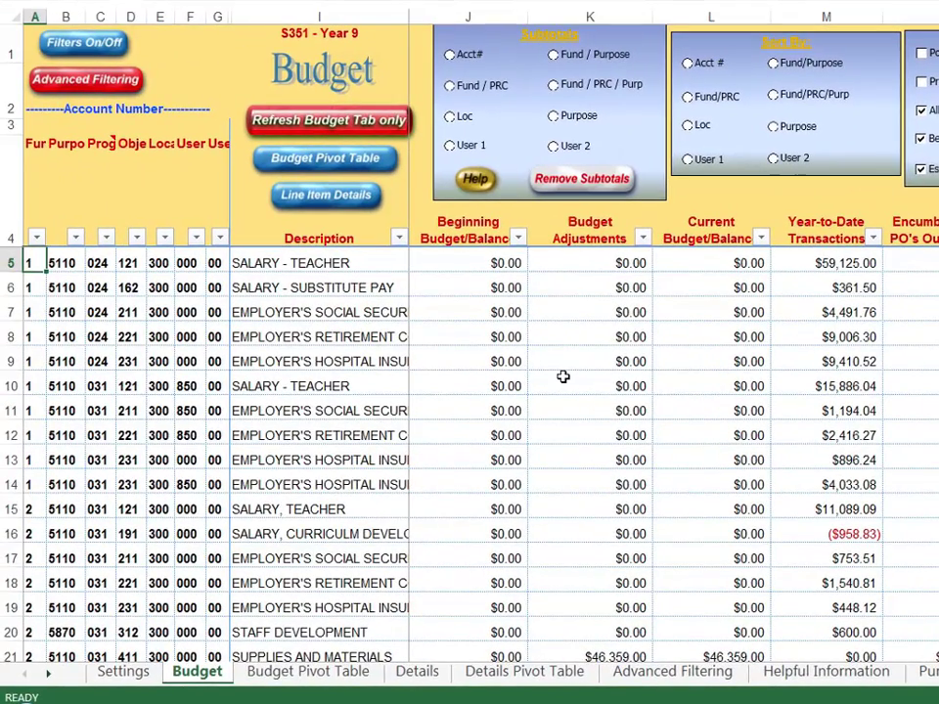
left_click(920, 142)
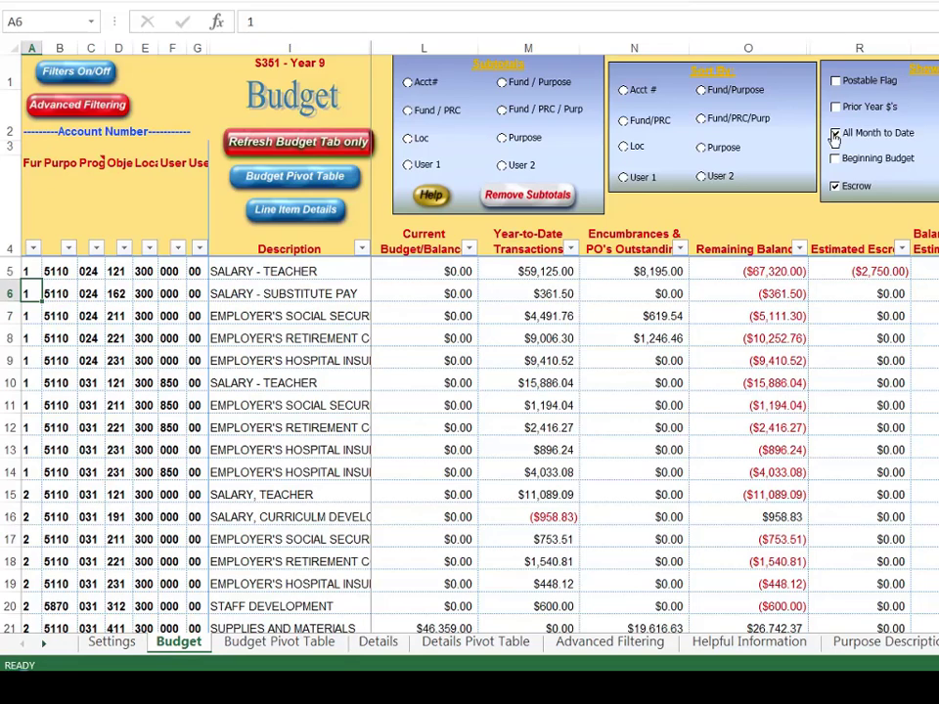
key("Up")
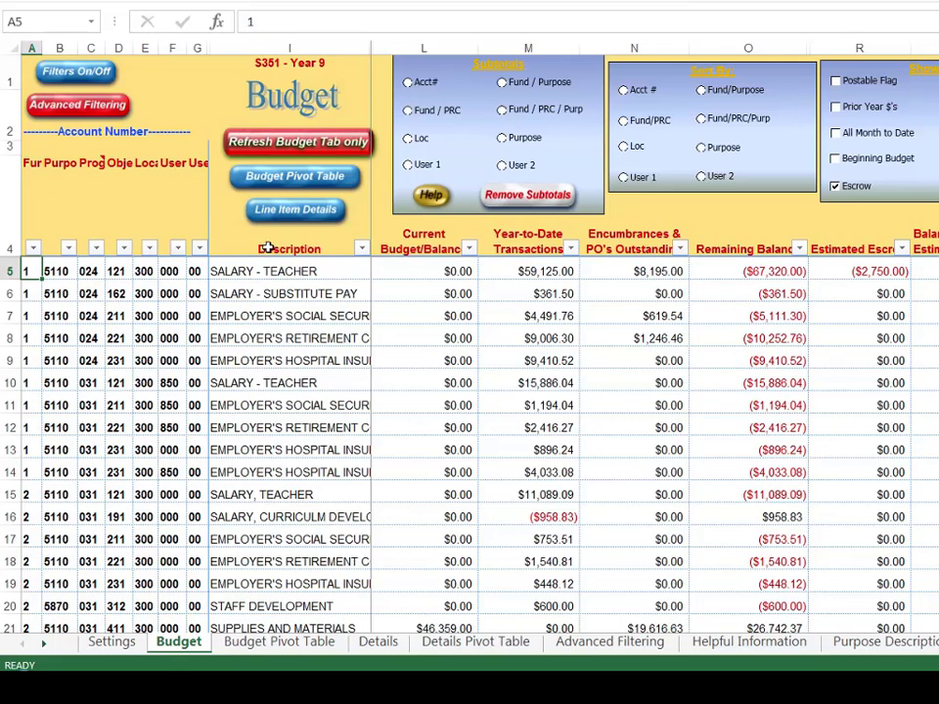
Step: Filter the Program column to 061 only and select the Balance Including Estimated Escrow total
left_click(97, 249)
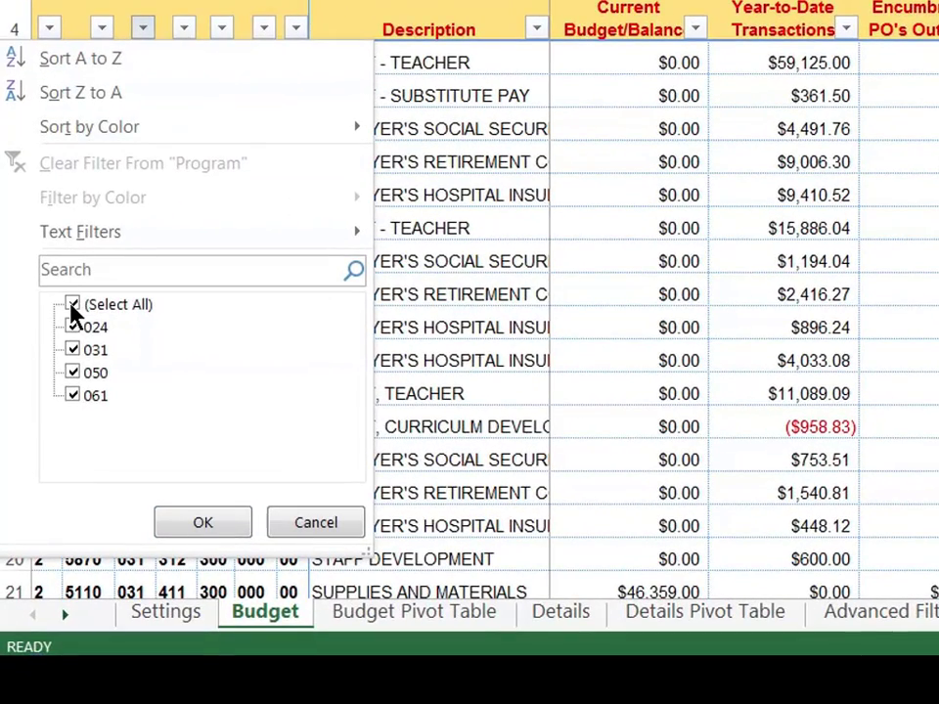
left_click(73, 305)
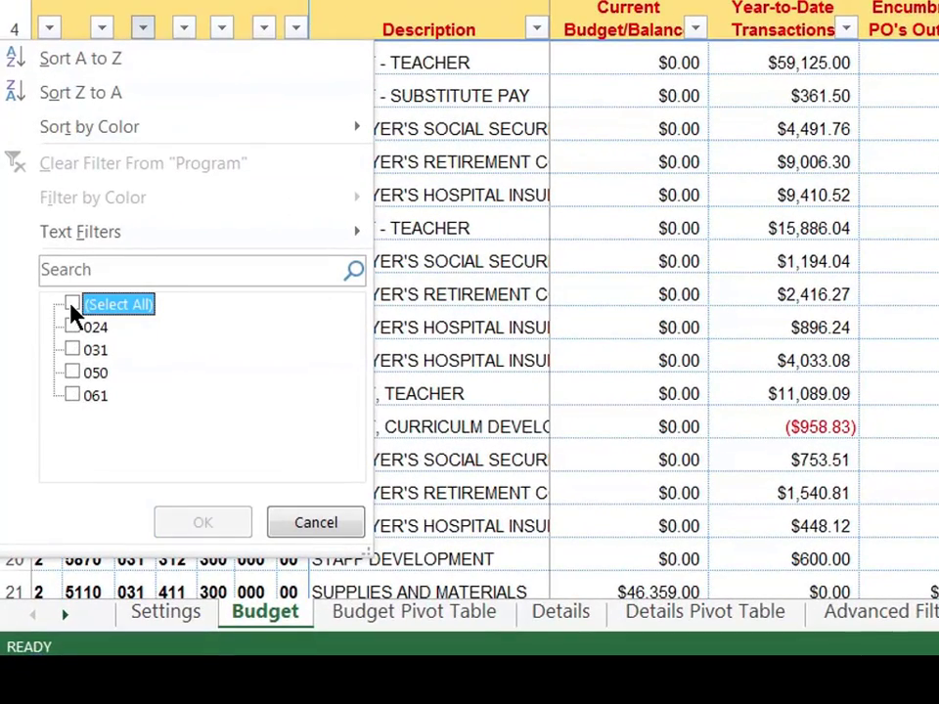
left_click(73, 394)
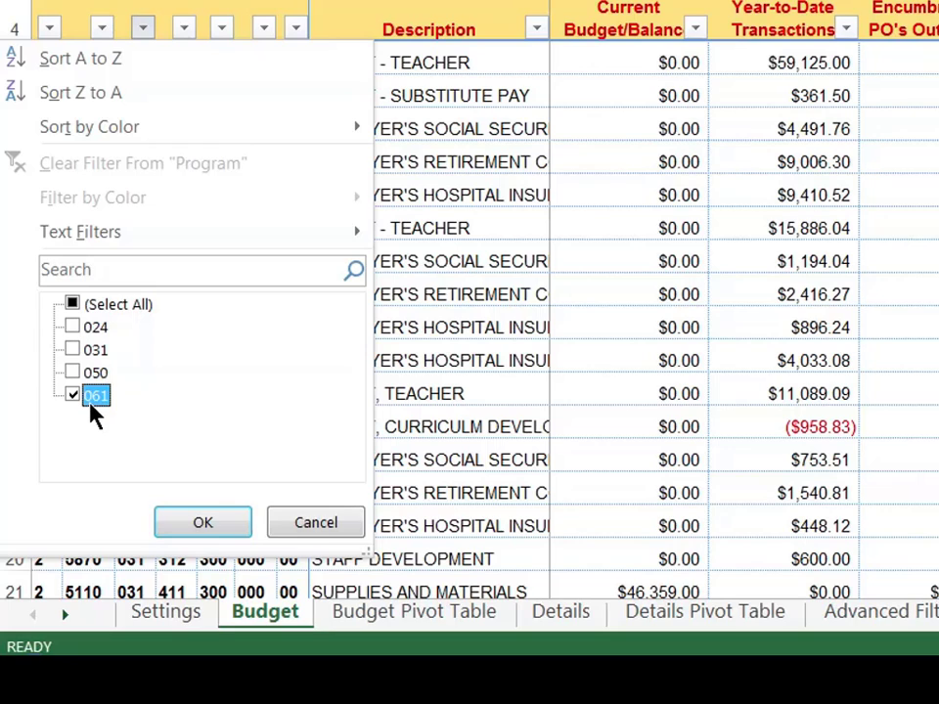
left_click(198, 523)
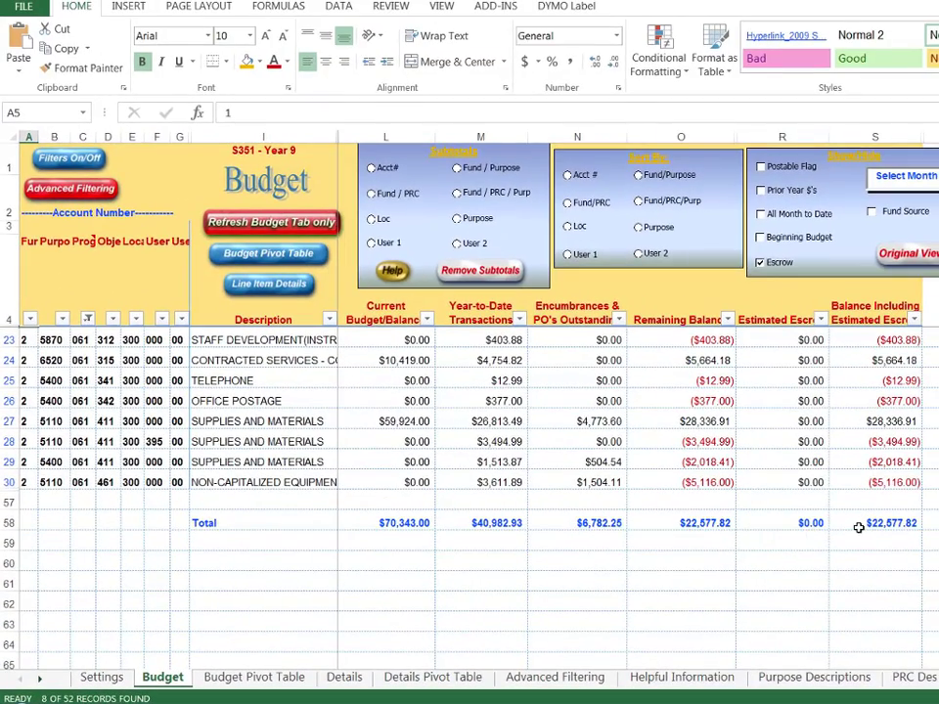
left_click(865, 528)
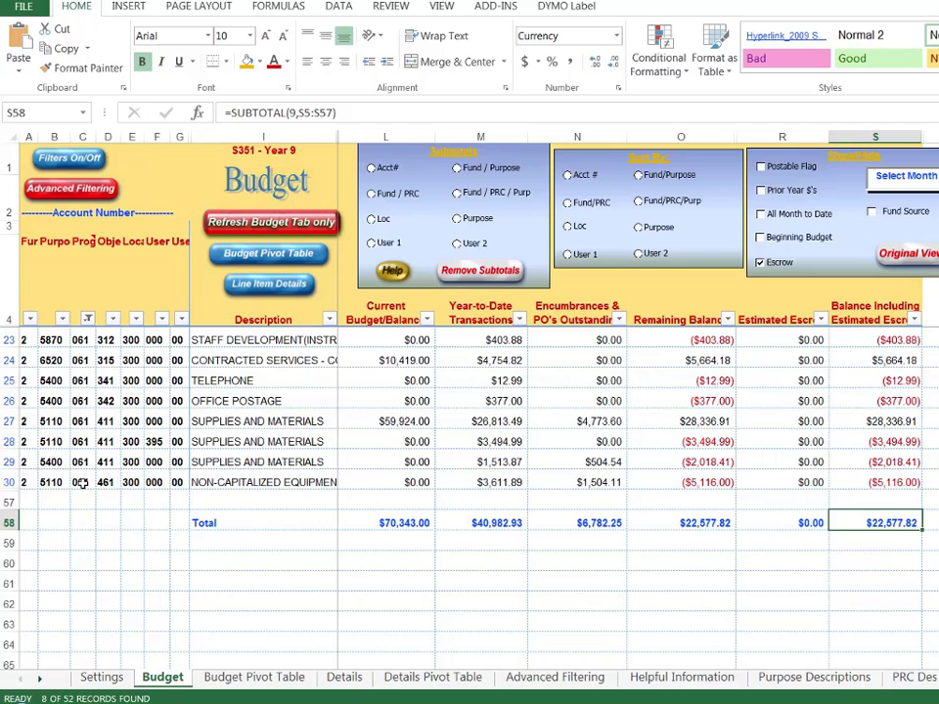
Step: Change the Program filter from 061 to 050 and select the total of Balance Including Estimated Escrow
left_click(88, 320)
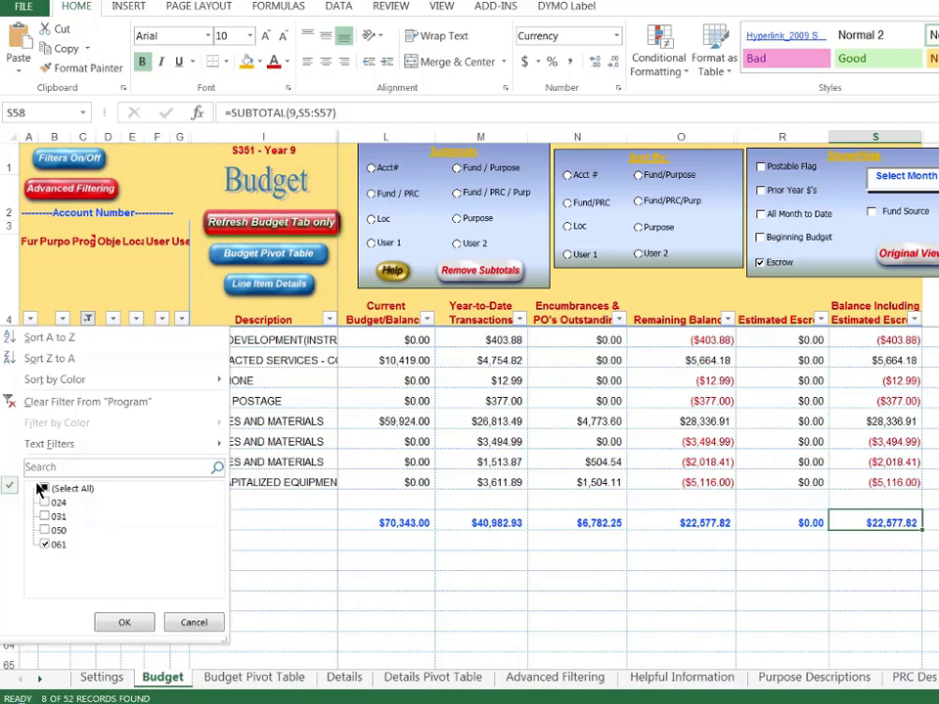
left_click(44, 530)
left_click(44, 545)
left_click(117, 627)
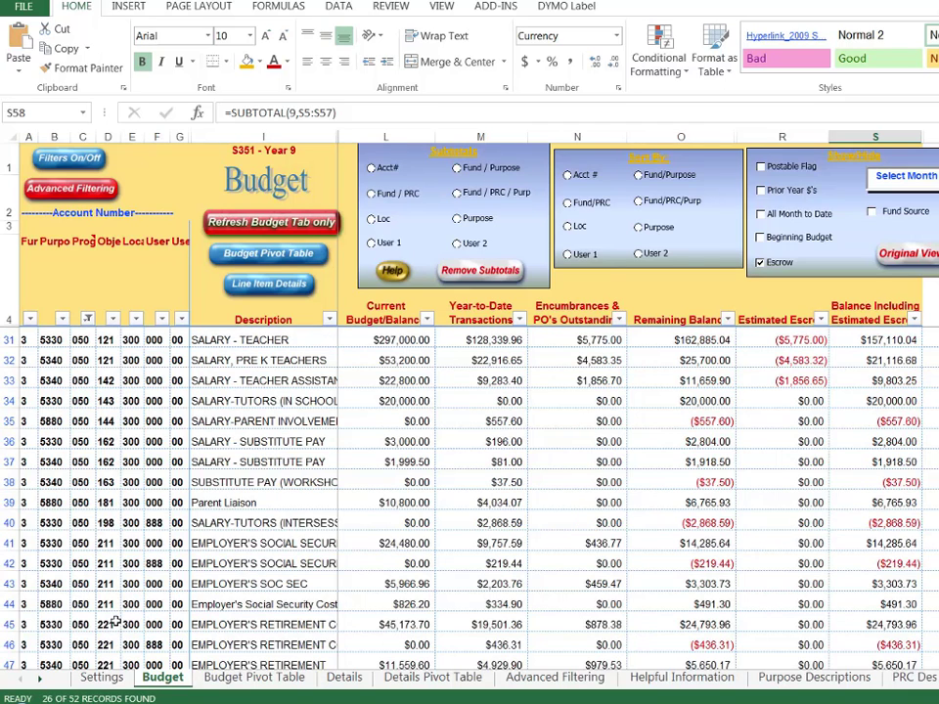
left_click(907, 565)
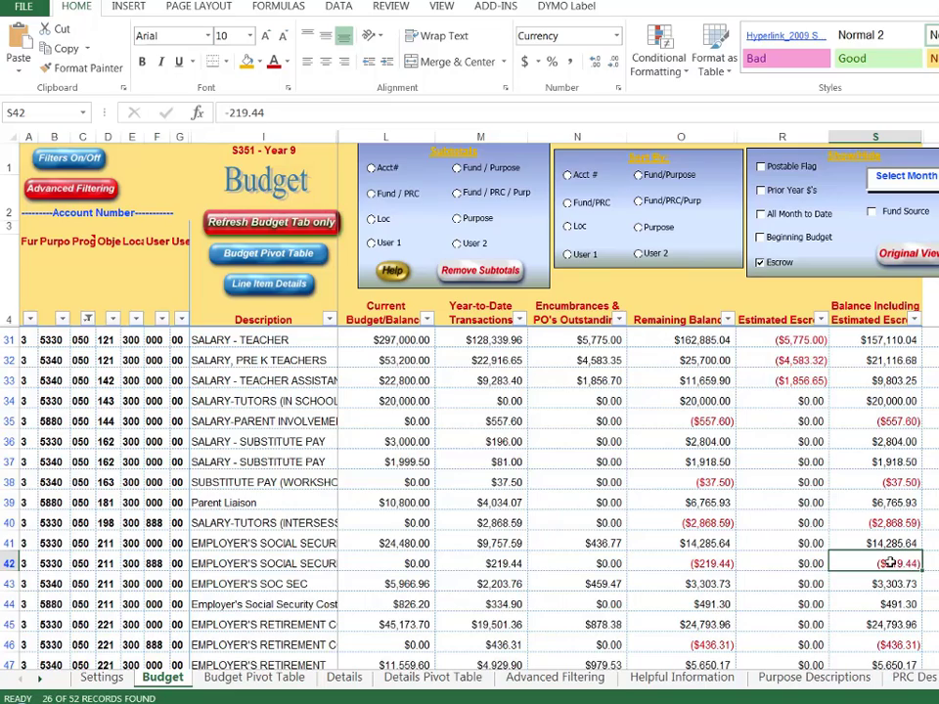
key("ctrl+Down")
key("Down")
key("Down")
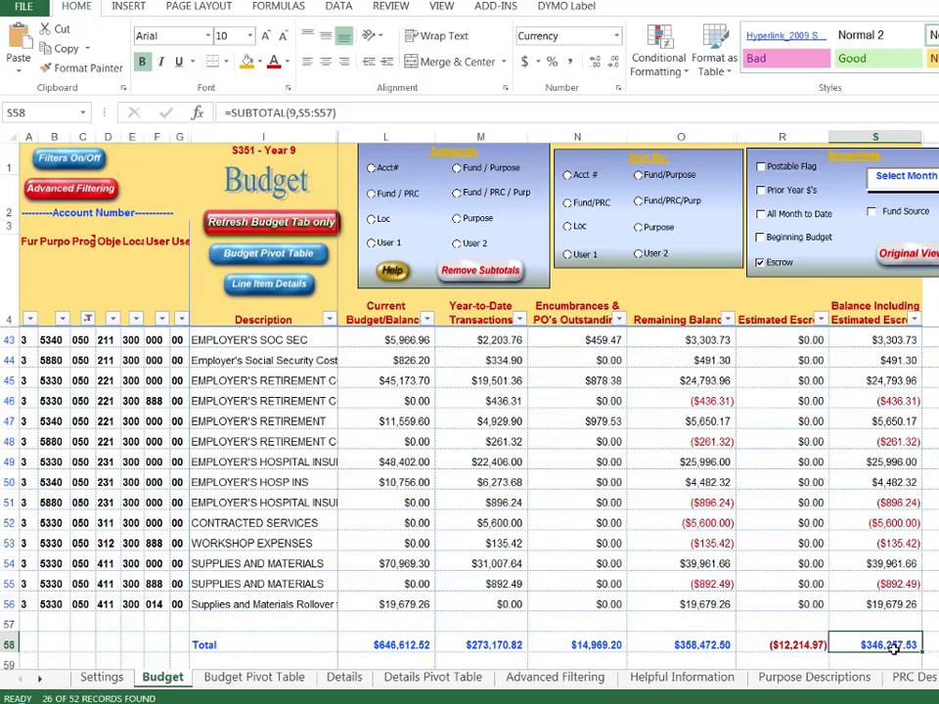
Step: Reselect all values in the Program filter to show every account
left_click(87, 321)
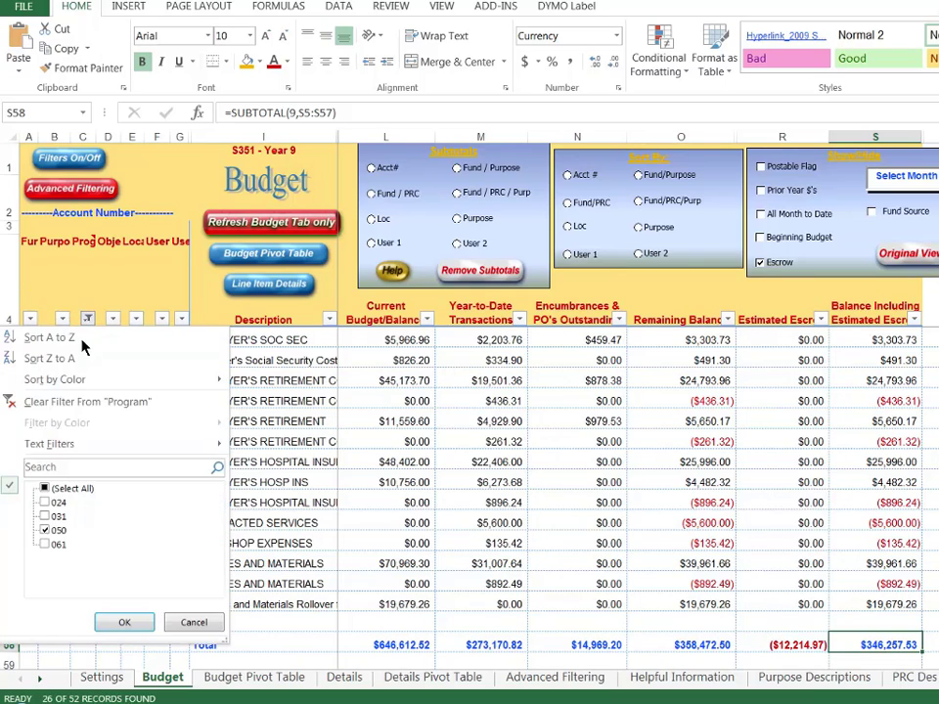
left_click(45, 488)
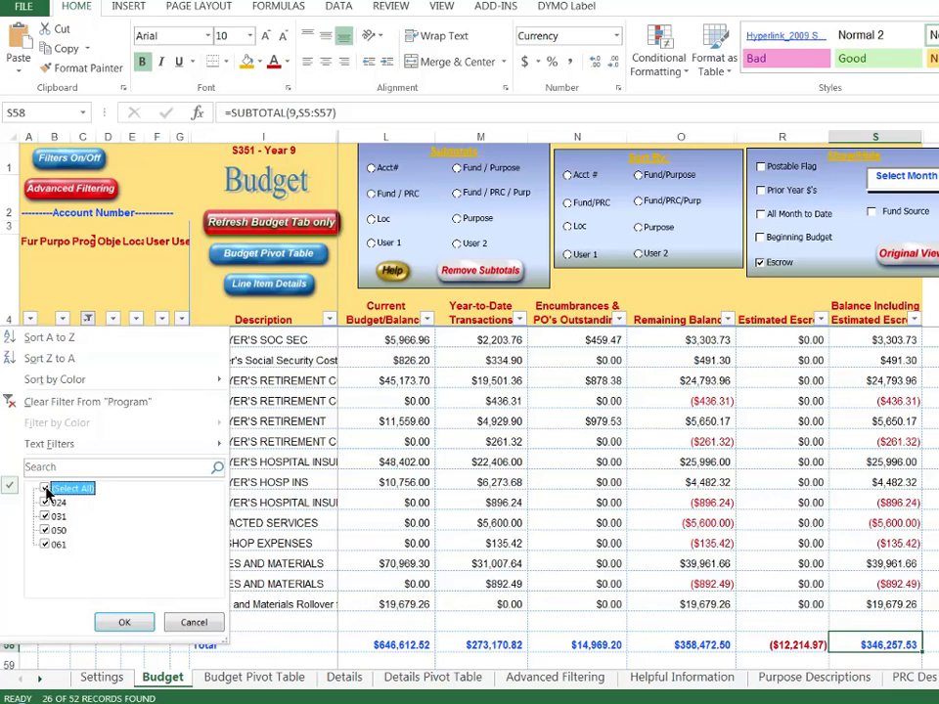
left_click(110, 622)
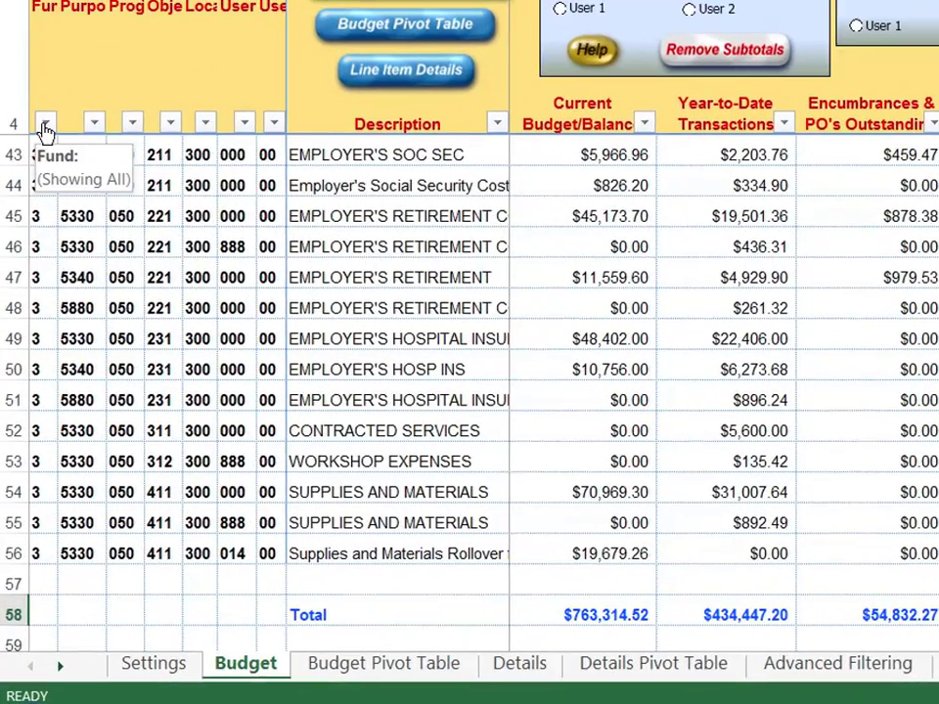
Step: Check the values offered by the Fund filter, keep all selected, and return to the first account
left_click(45, 123)
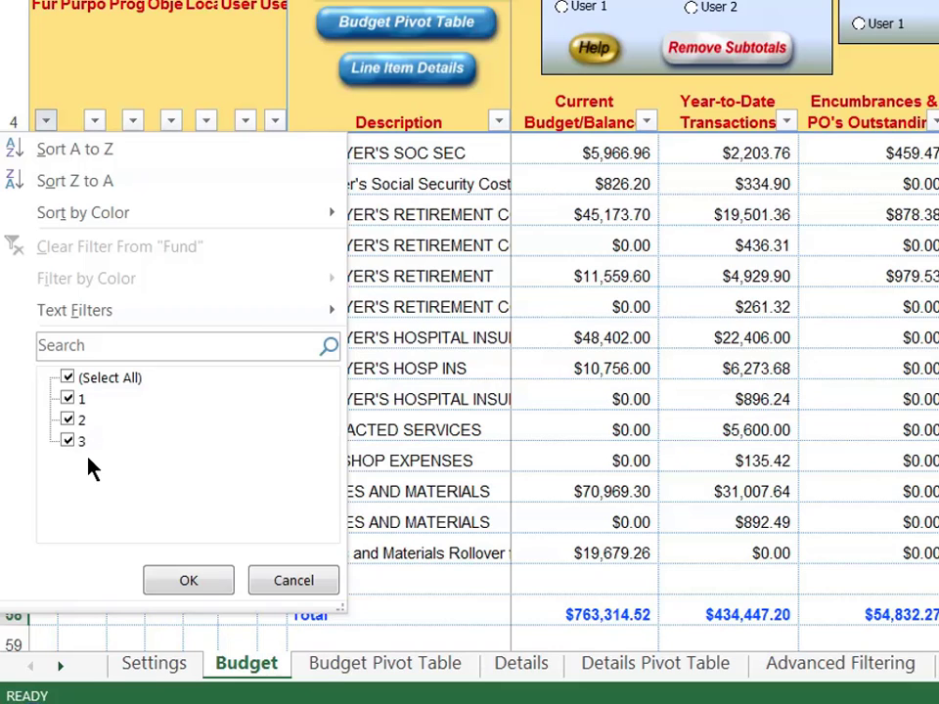
left_click(168, 581)
key("ctrl+Home")
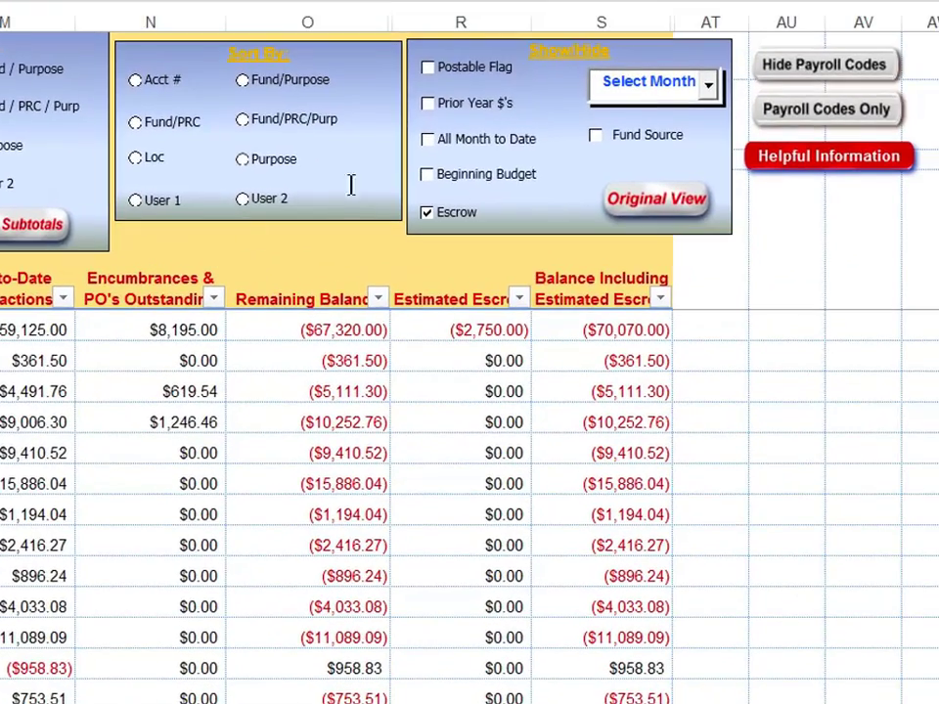
Step: Hide the payroll codes, acknowledge the information note, and bring the Total row into view
left_click(808, 70)
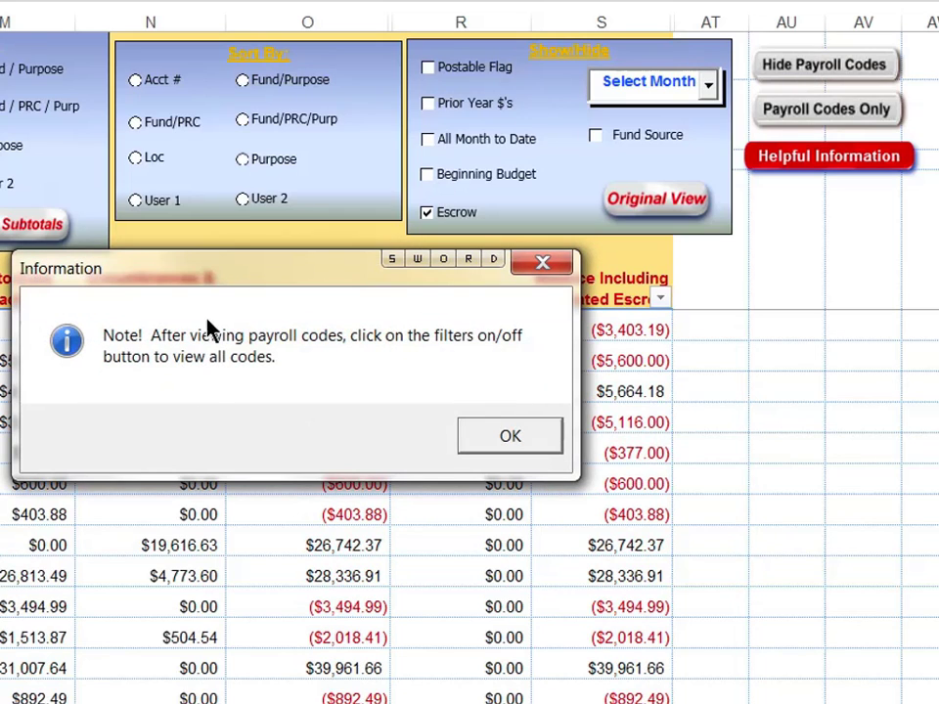
left_click(495, 438)
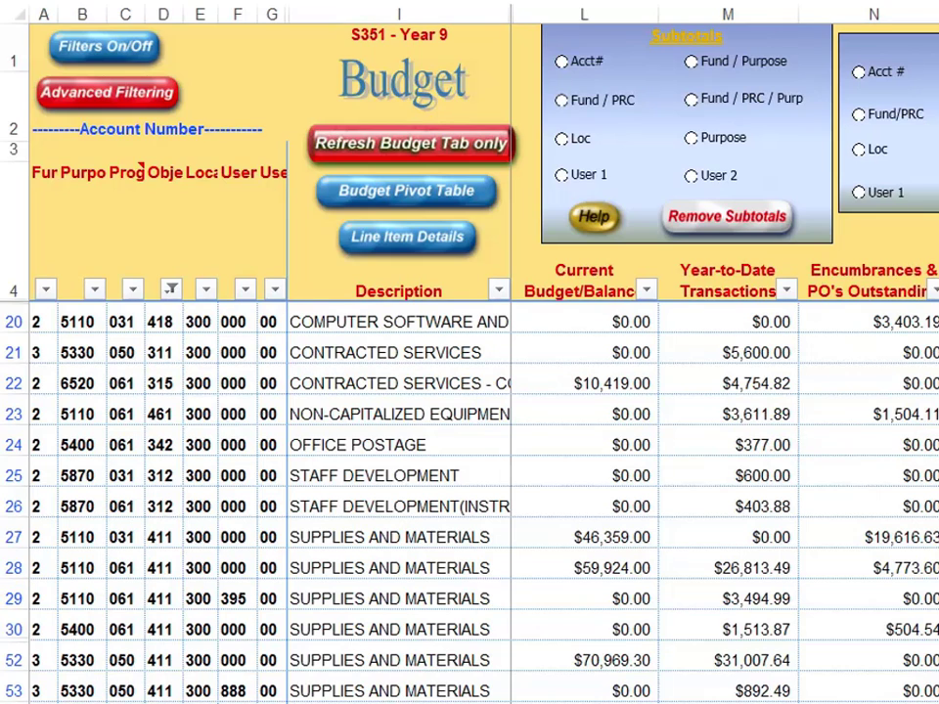
scroll(470, 499, "down", 2)
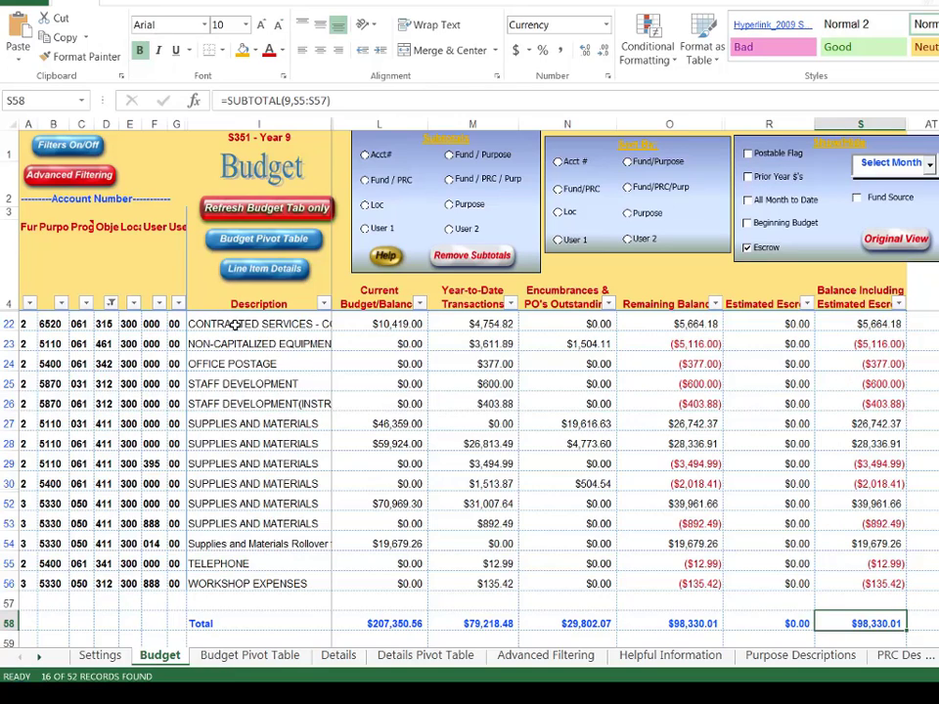
Step: Reset the filters to show all codes and filter the Fund column to 3 only
left_click(76, 153)
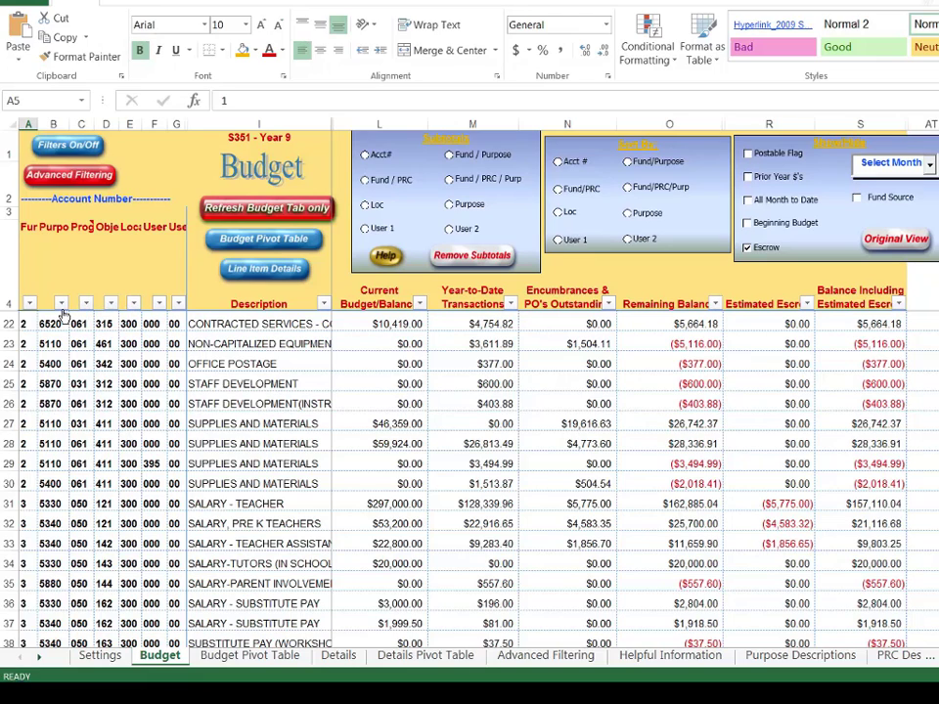
left_click(31, 304)
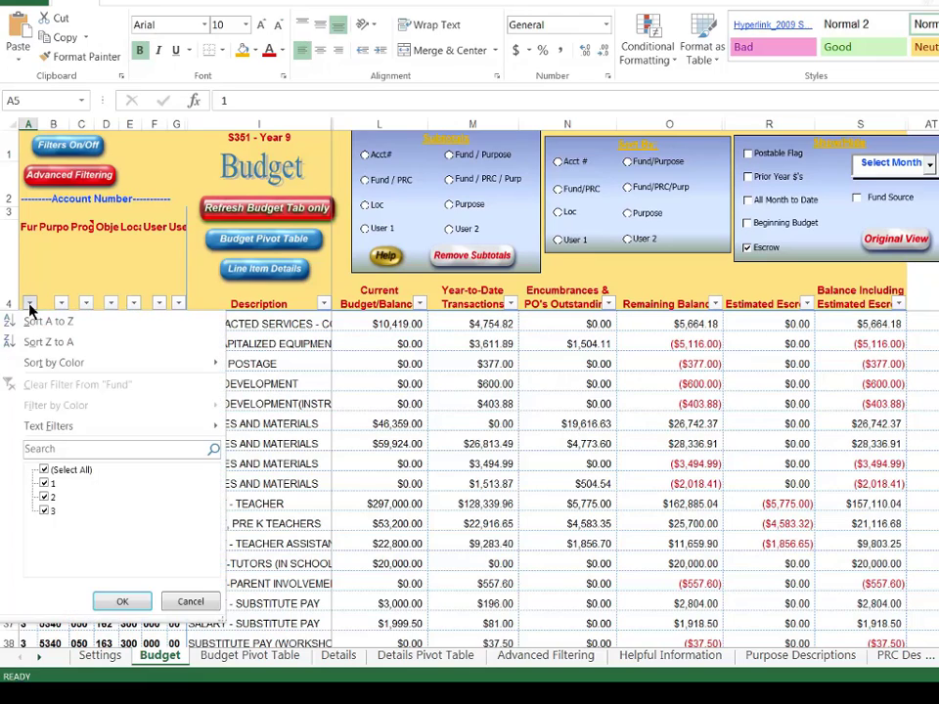
left_click(44, 470)
left_click(44, 511)
left_click(123, 601)
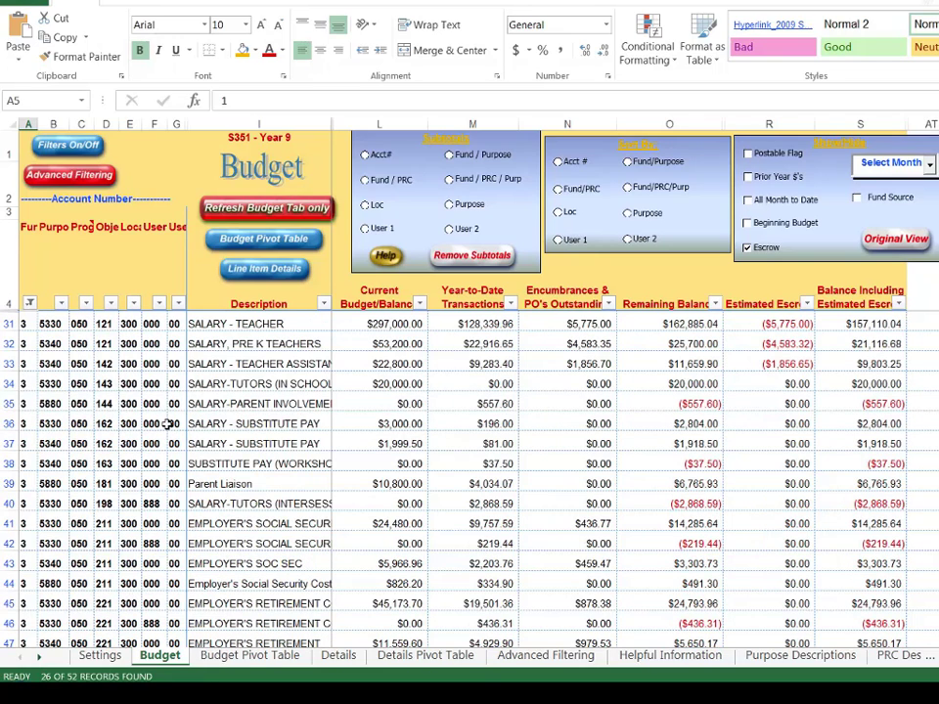
Step: Go down the fund 3 accounts to the Balance Including Estimated Escrow total in row 58
left_click(842, 477)
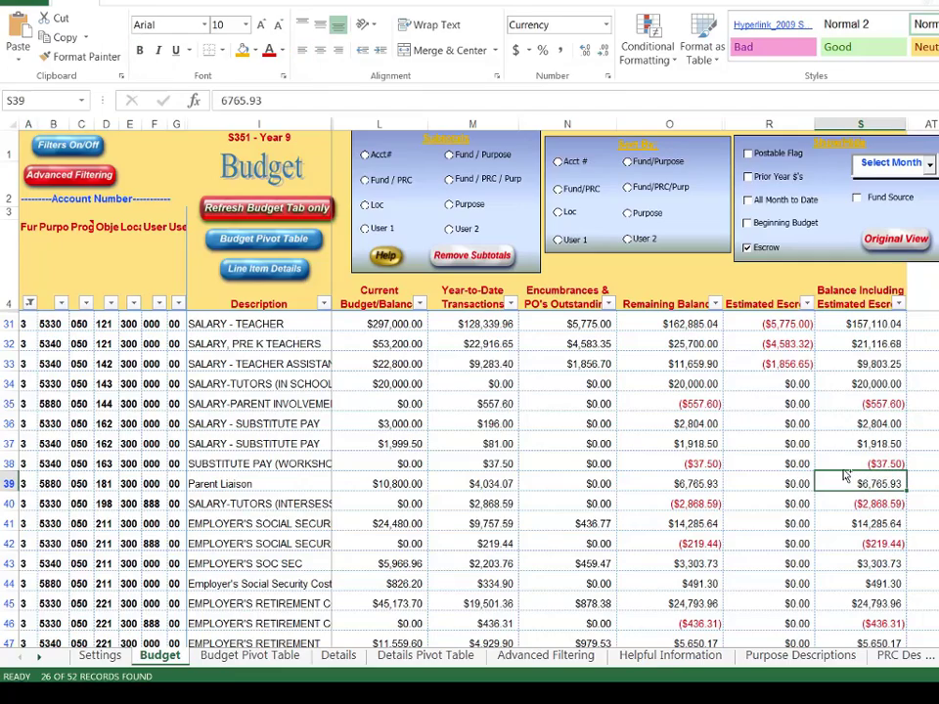
key("Down")
key("Down")
key("Down")
key("Down")
key("Down")
key("Down")
key("Down")
key("Down")
key("Down")
key("Down")
key("Down")
key("Down")
key("Down")
key("Down")
key("Down")
key("Down")
key("Down")
key("Down")
key("Down")
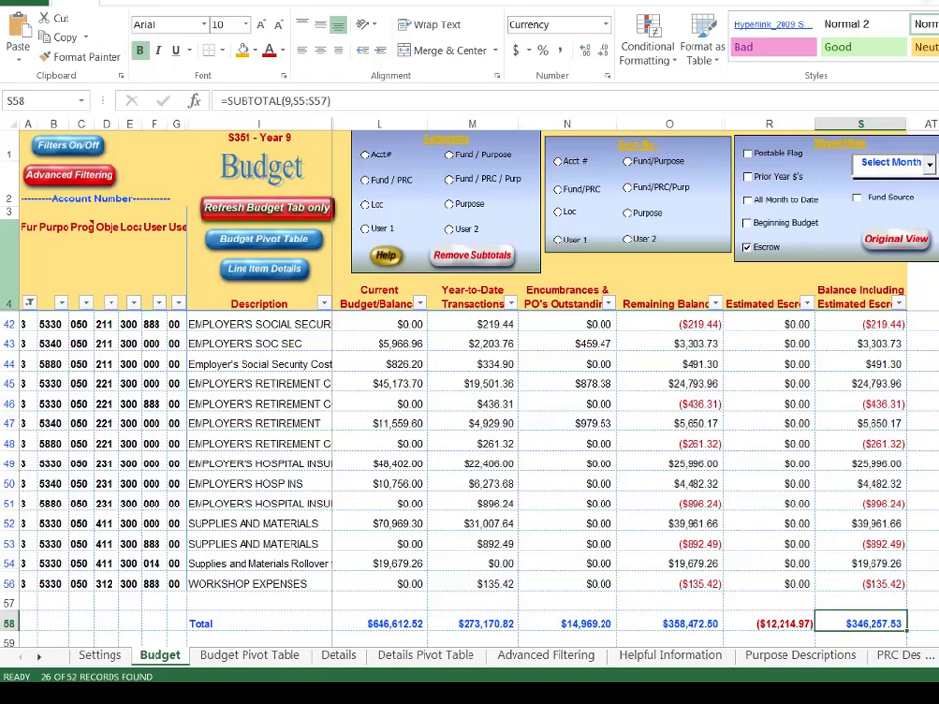
Step: Reset the sheet's filters so all accounts are listed and return to the first account row
left_click(87, 147)
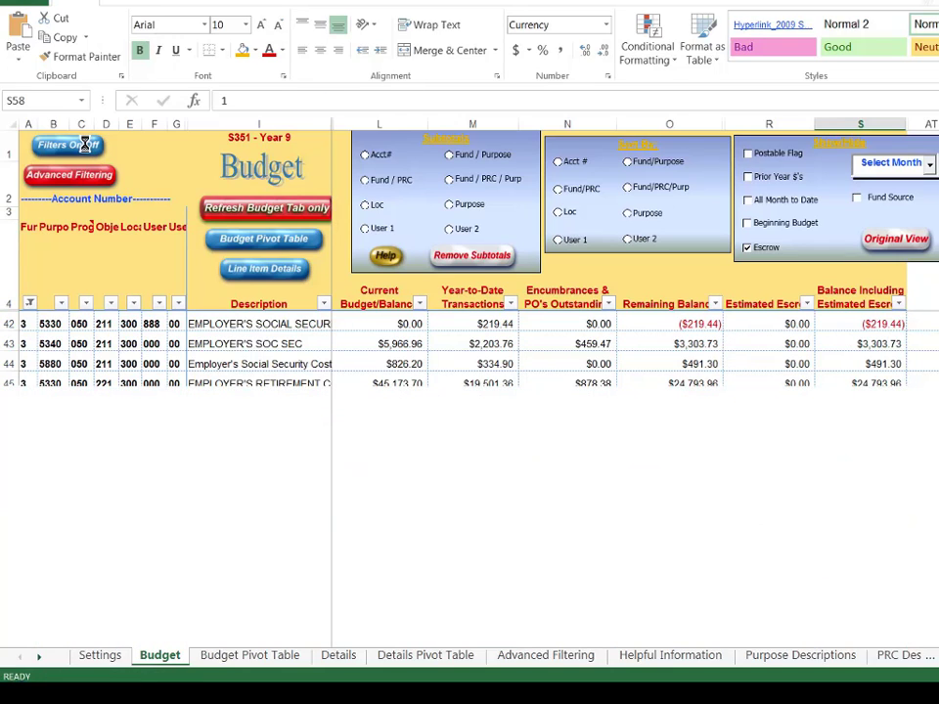
left_click(85, 149)
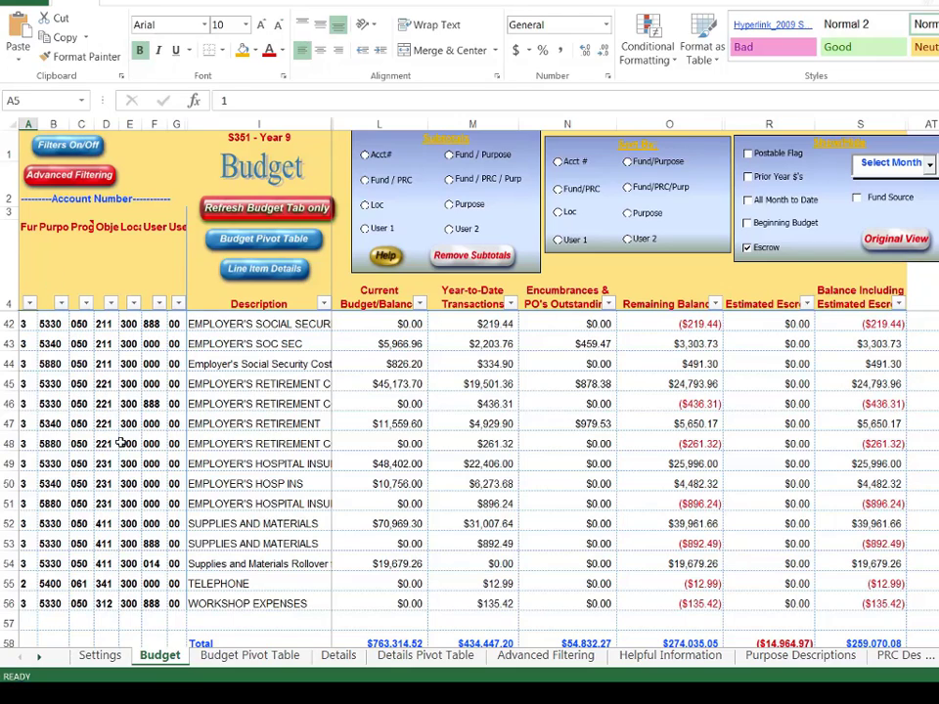
left_click(80, 421)
key("ctrl+Home")
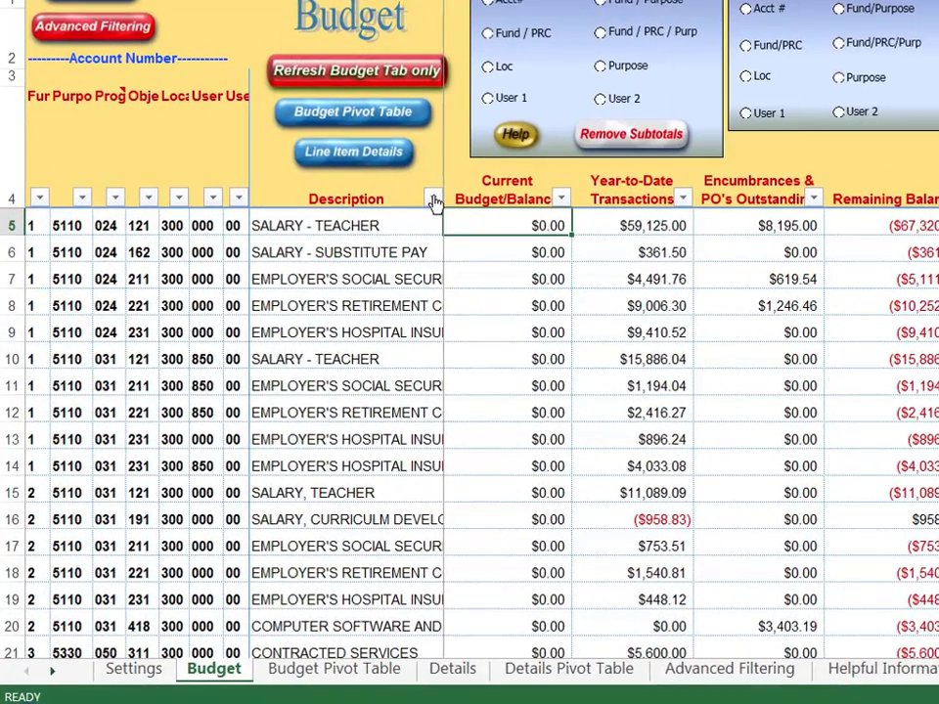
Step: Filter the Description column to entries matching "supp" and select the 411 object codes in rows 29 to 54
left_click(324, 303)
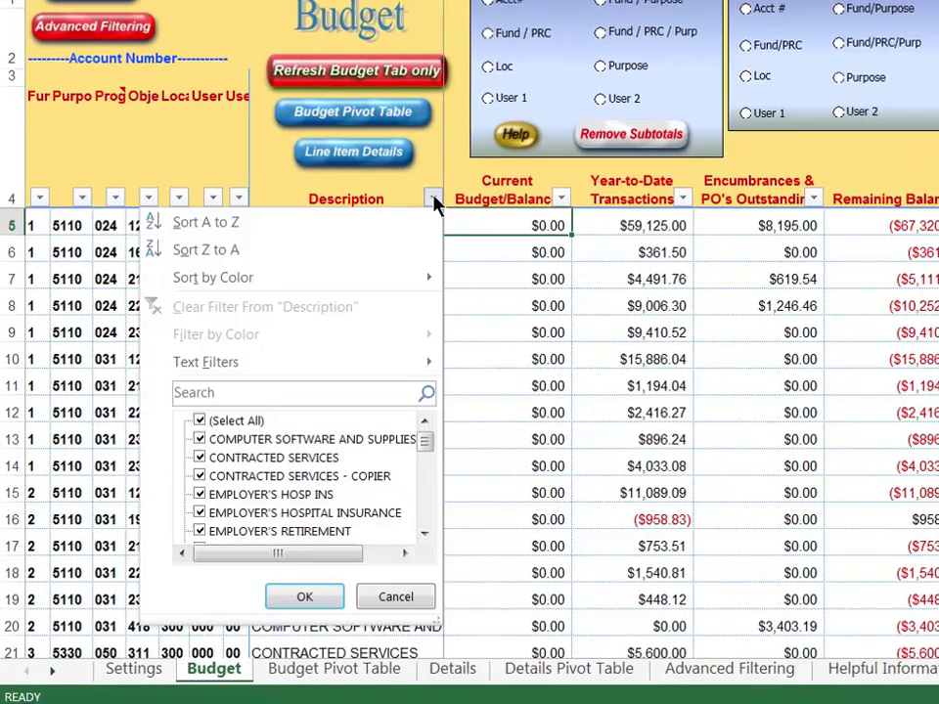
left_click(229, 392)
type("supp")
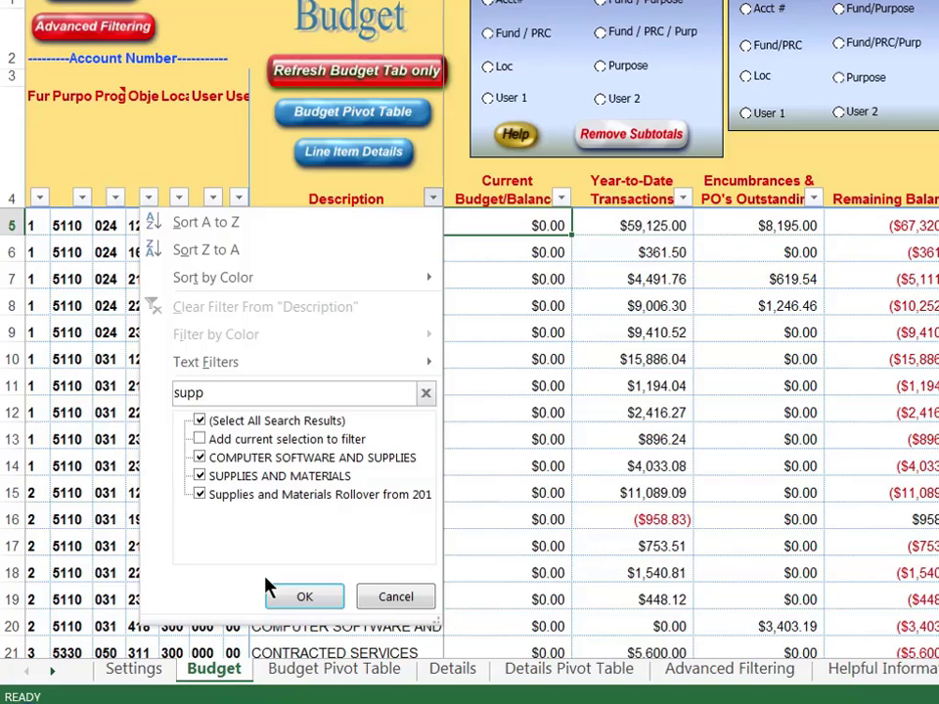
left_click(293, 601)
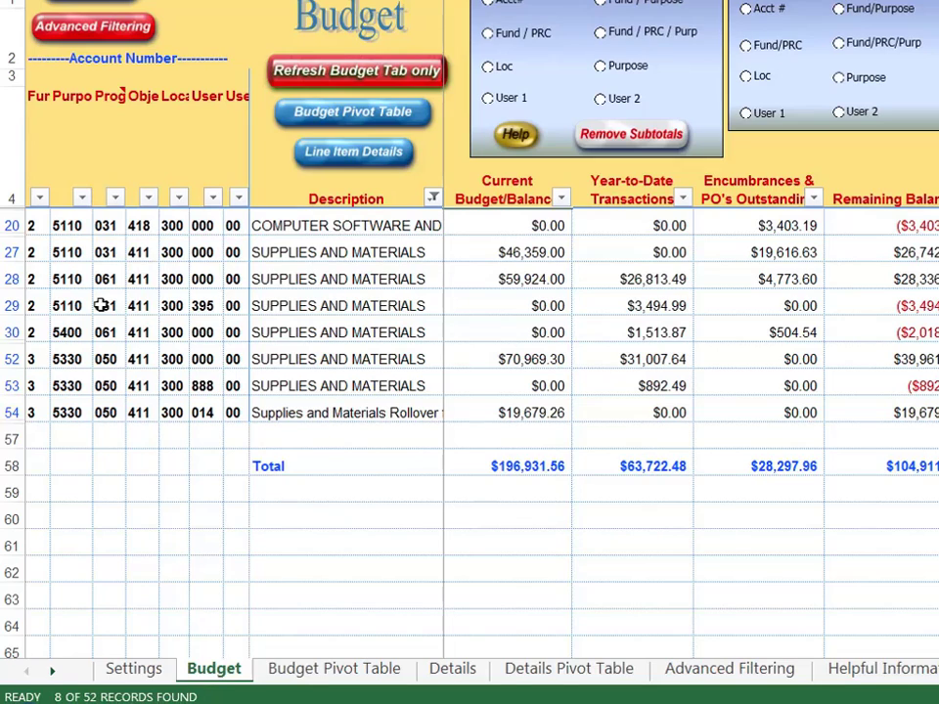
left_click_drag(137, 306, 138, 412)
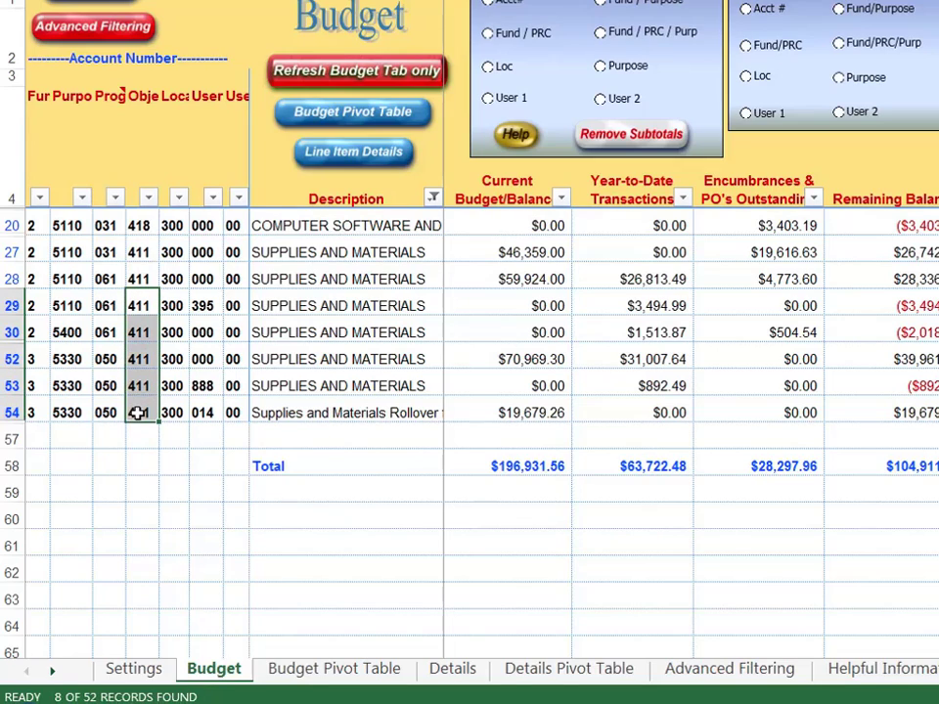
Step: Reset the sheet's filters, filter the Program column to 024 only and select its Balance Including Estimated Escrow total
left_click(142, 226)
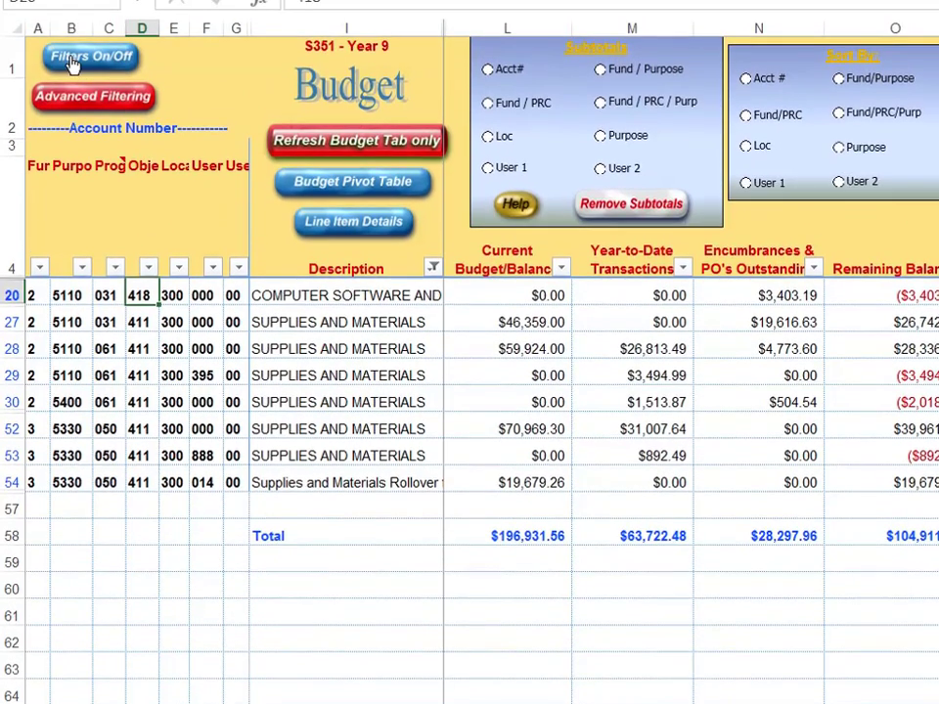
left_click(71, 58)
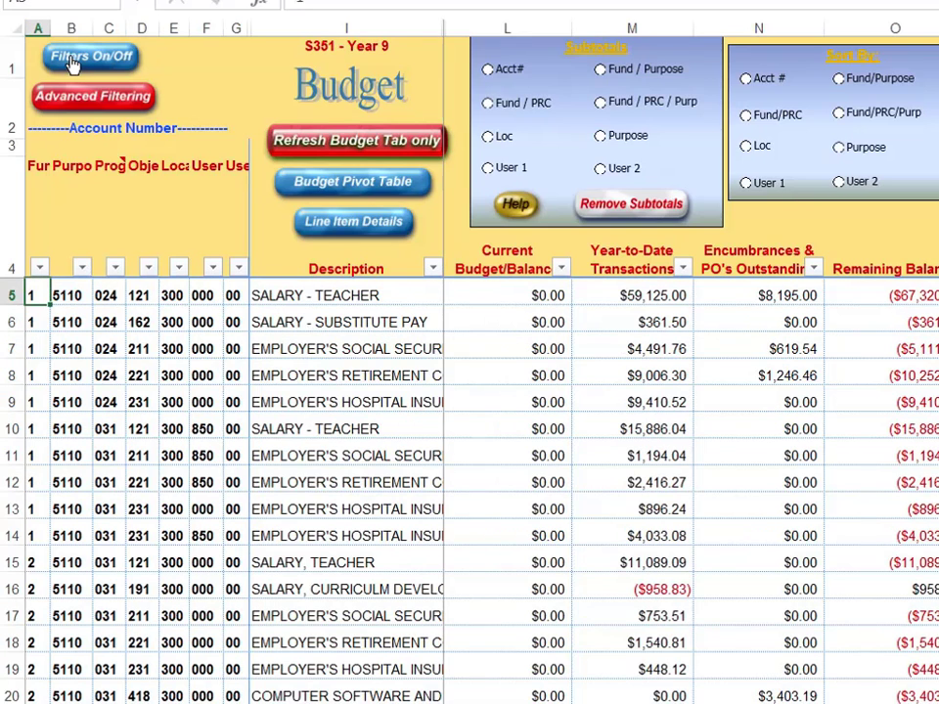
left_click(114, 267)
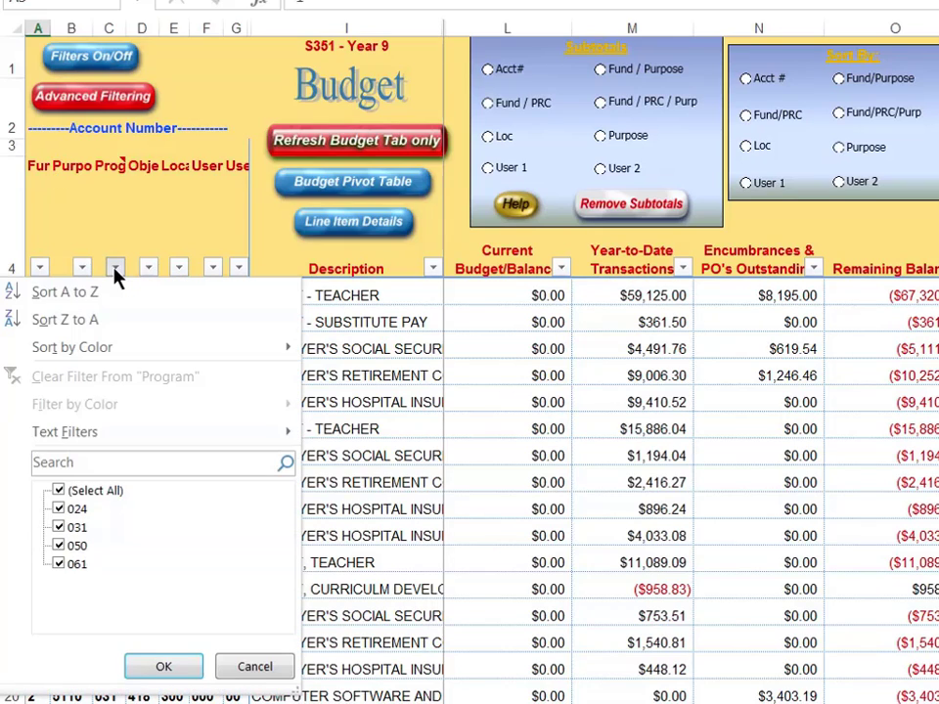
left_click(78, 492)
left_click(59, 508)
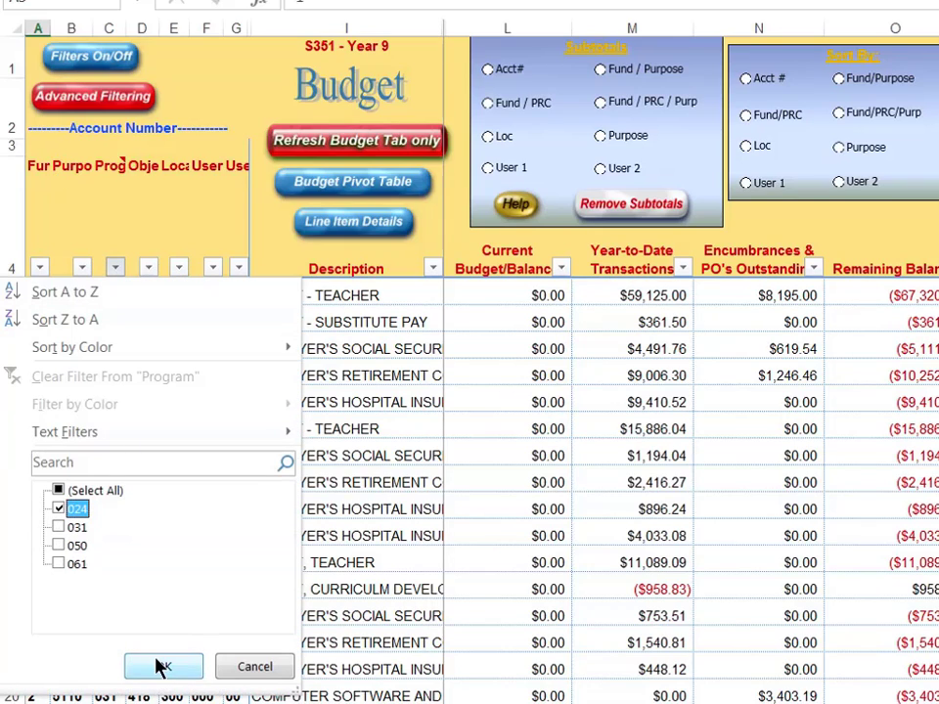
left_click(160, 667)
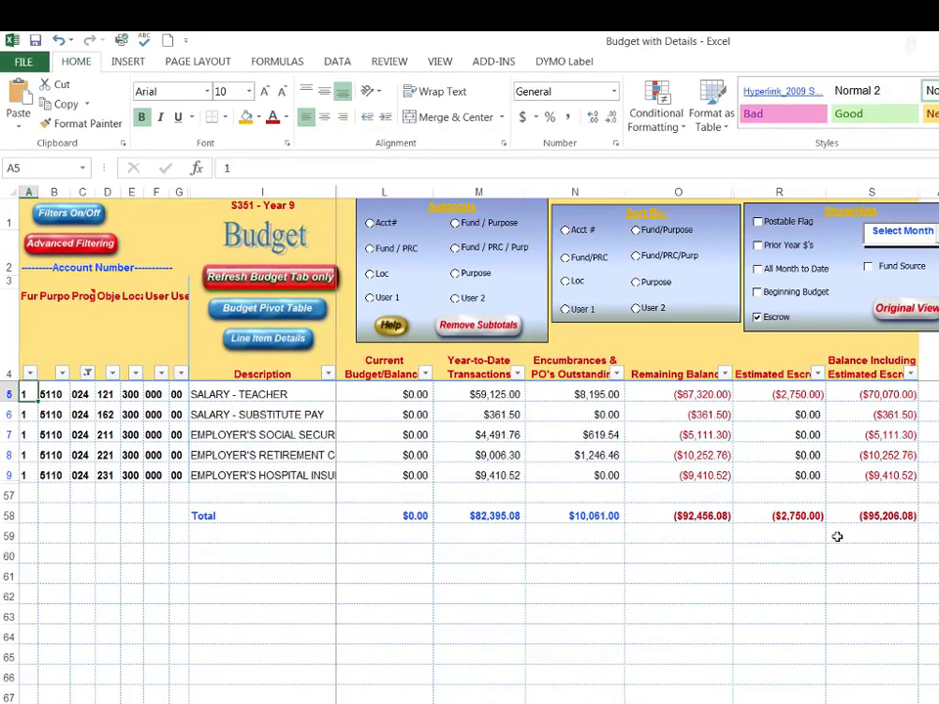
left_click(852, 515)
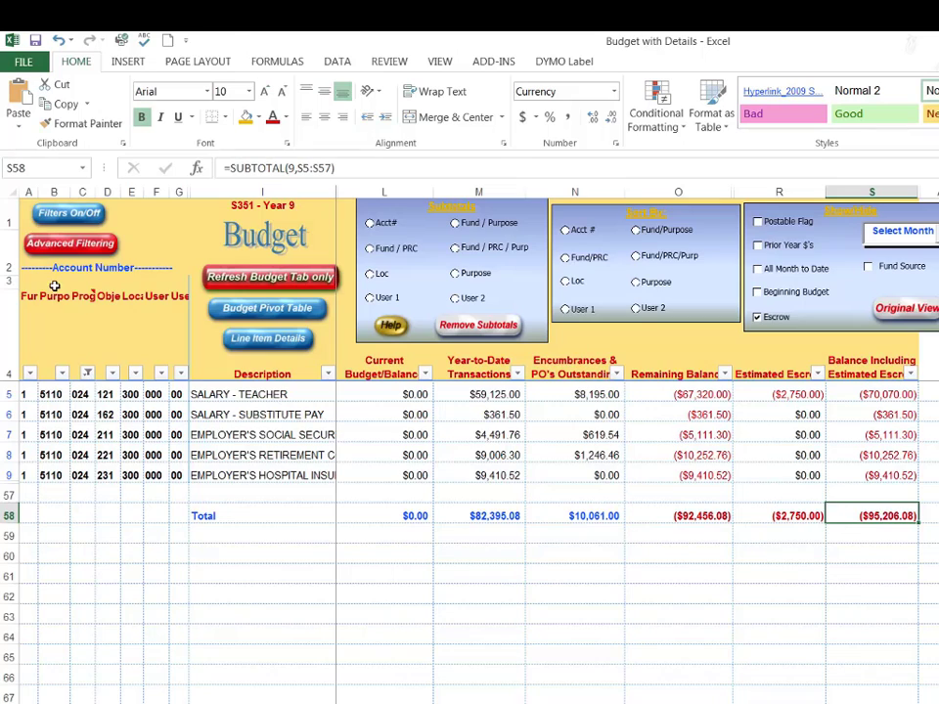
Step: Switch the Program filter from 024 to 050 only and check which funds the Fund filter offers
left_click(87, 373)
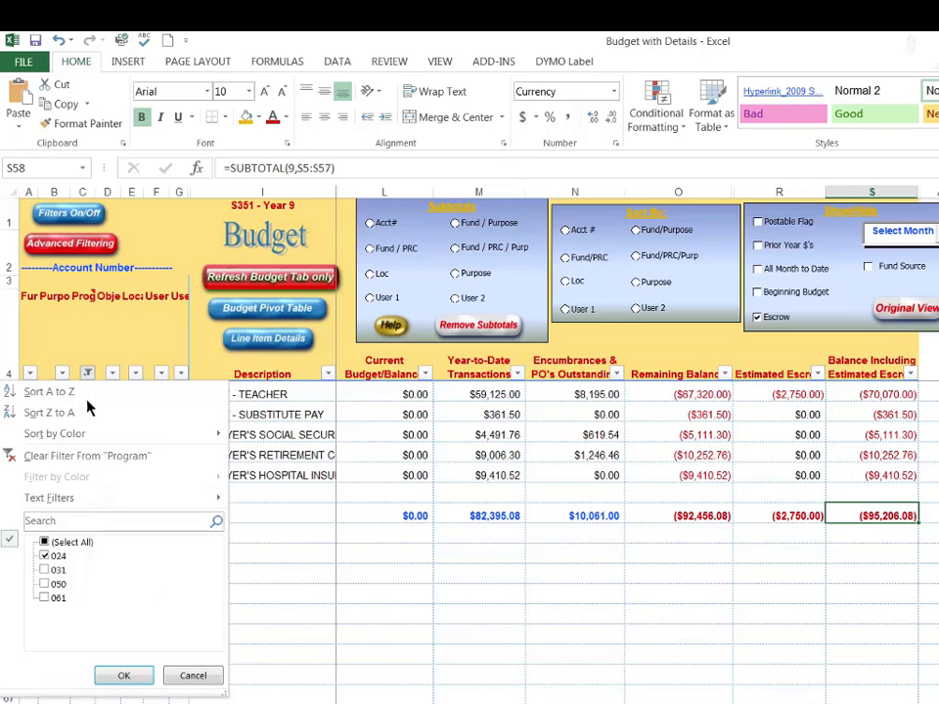
left_click(44, 556)
left_click(44, 584)
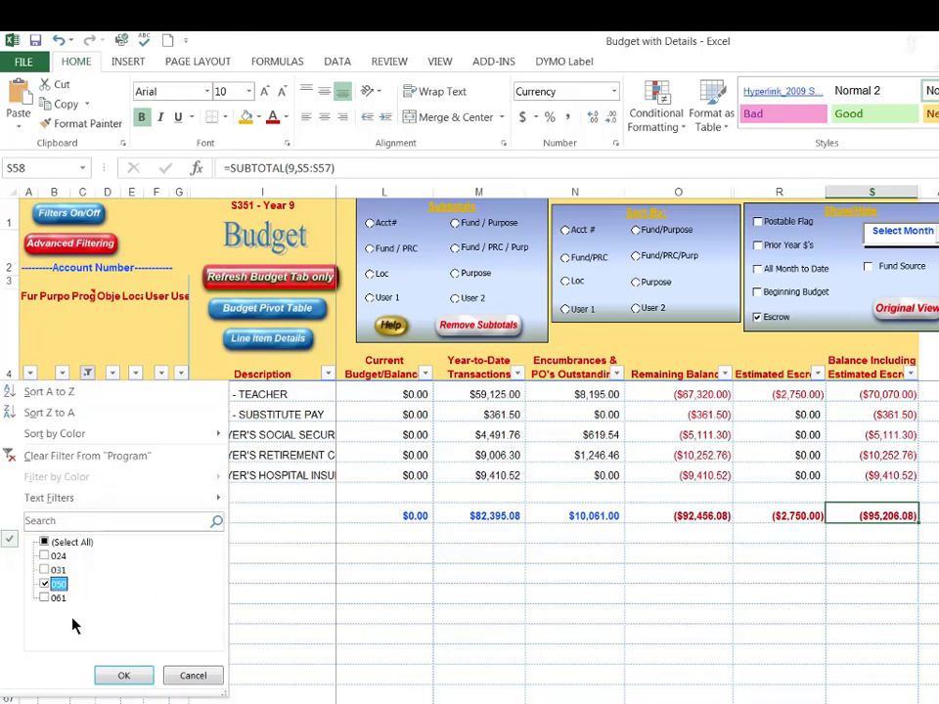
left_click(121, 675)
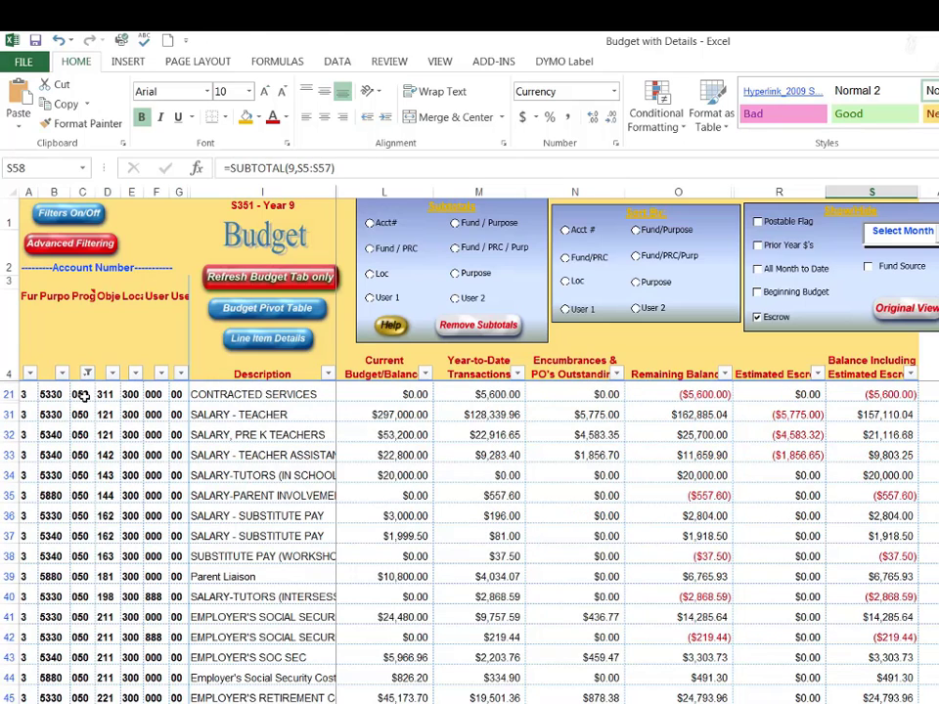
left_click(30, 372)
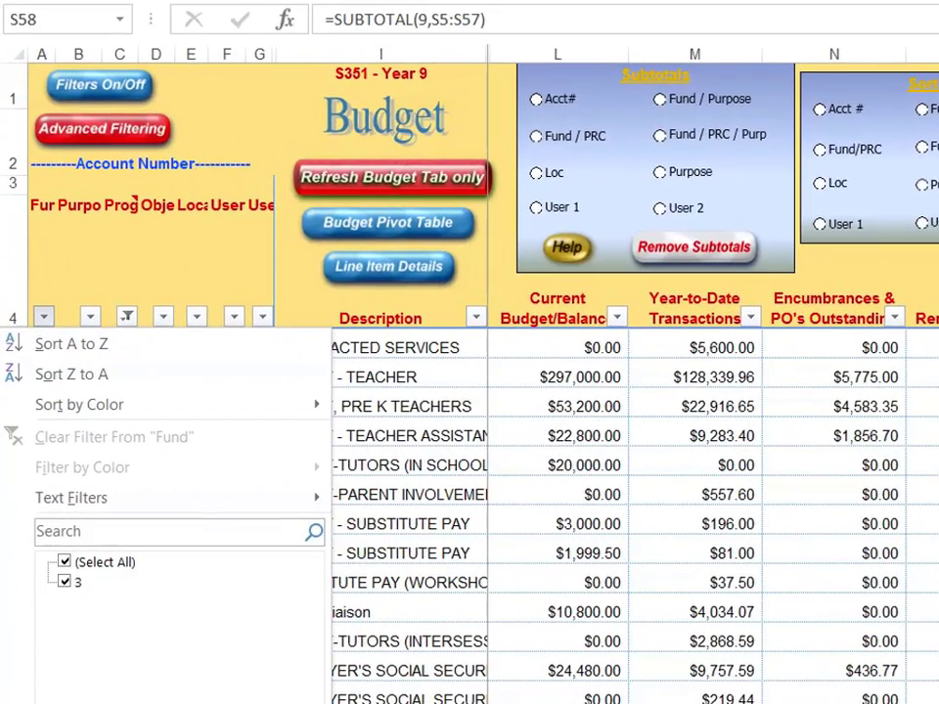
key("Escape")
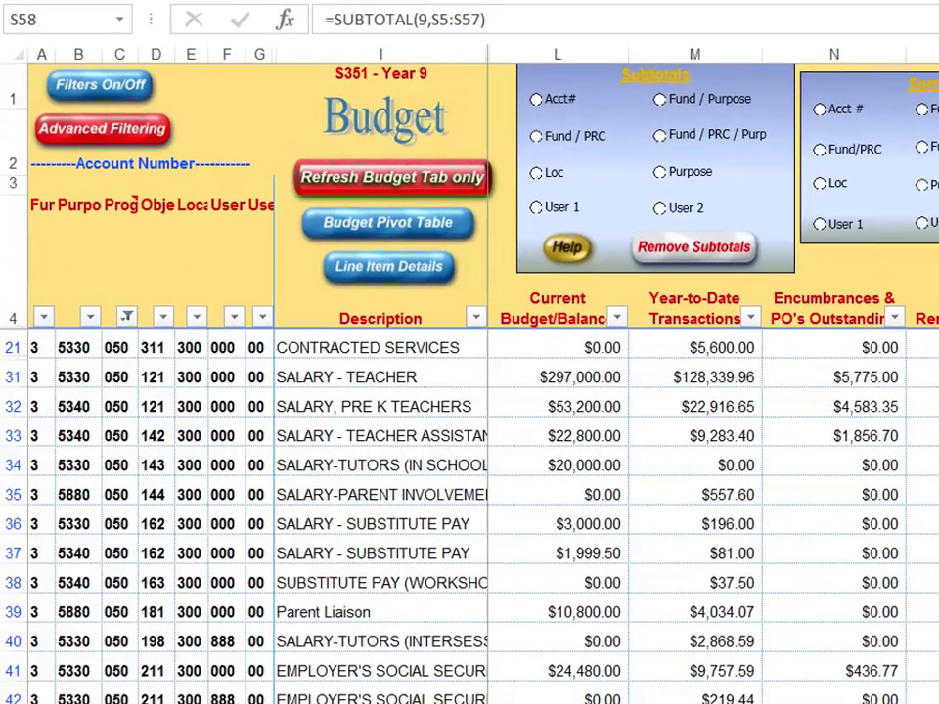
Step: Reset the filters to list all accounts and subtotal the budget by Fund / PRC without page breaks for each fund
left_click(116, 86)
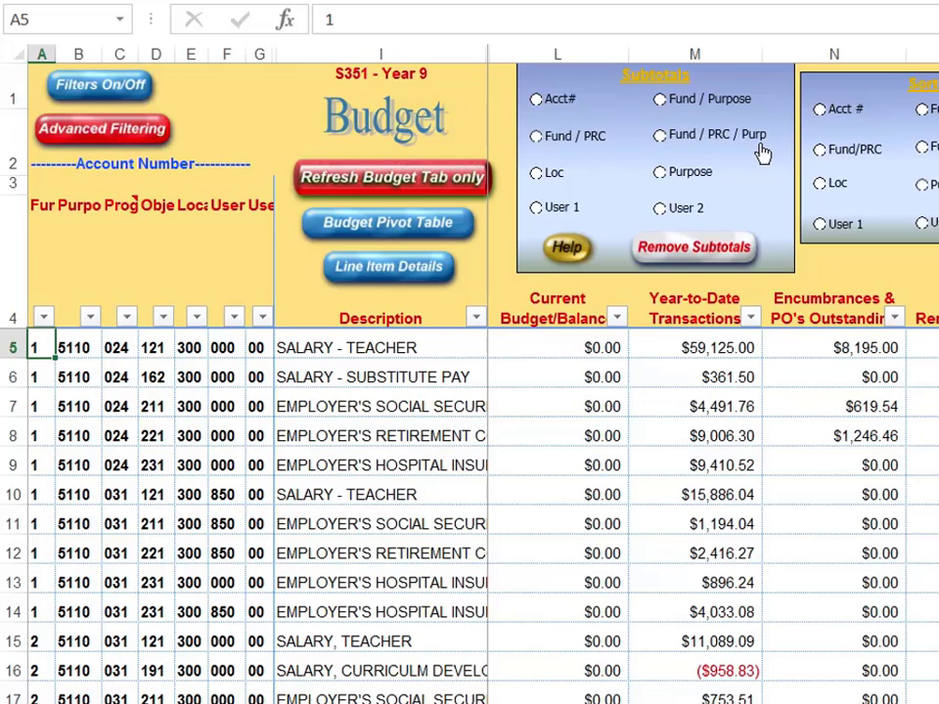
left_click(536, 139)
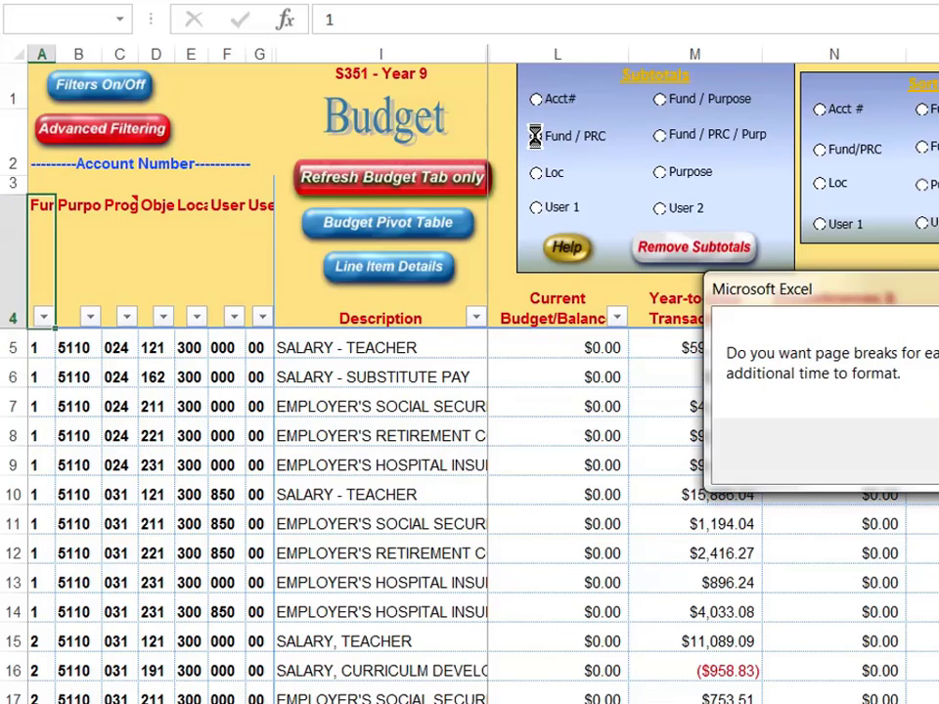
left_click_drag(851, 299, 514, 70)
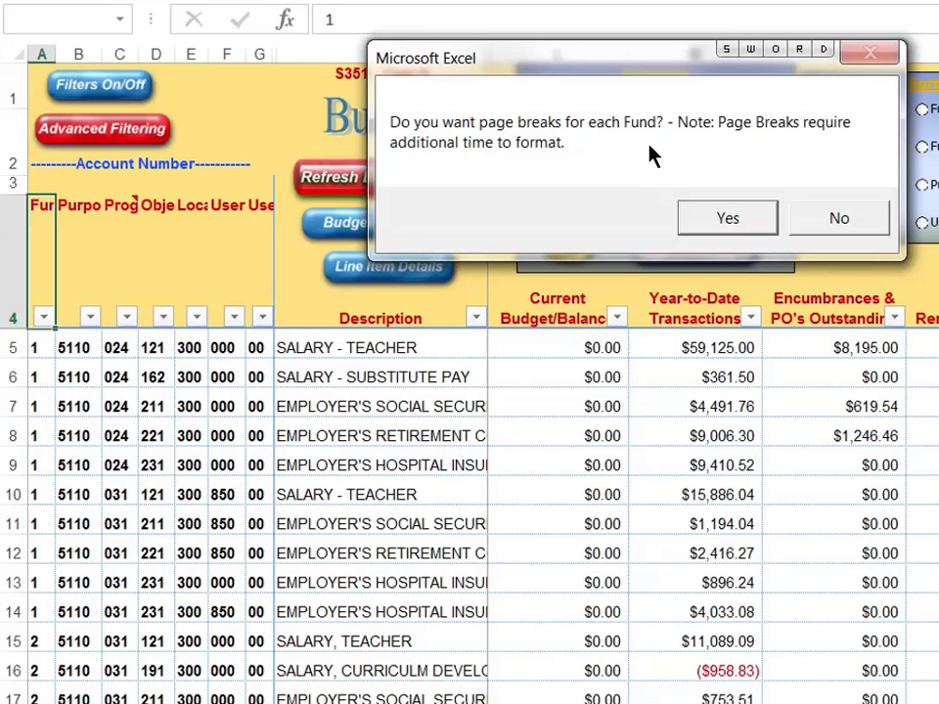
left_click(811, 225)
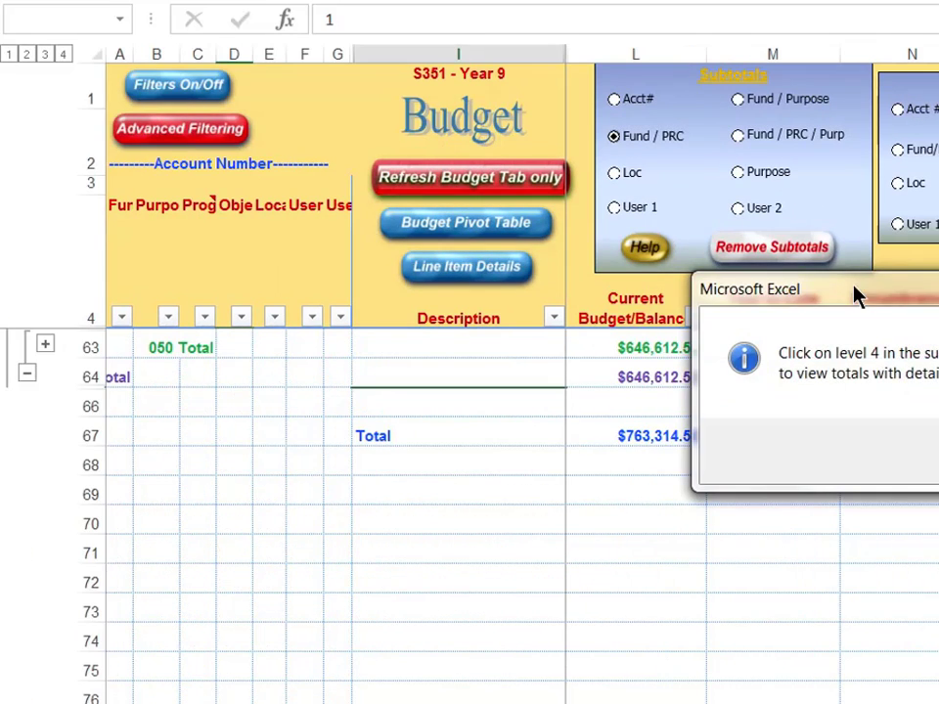
left_click_drag(855, 297, 262, 59)
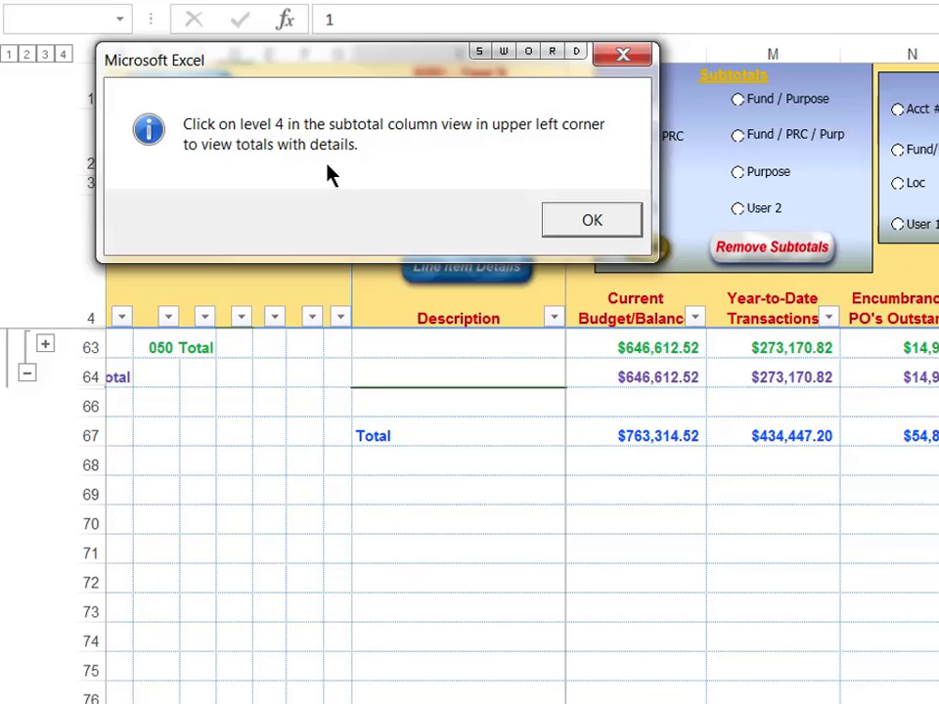
left_click(569, 223)
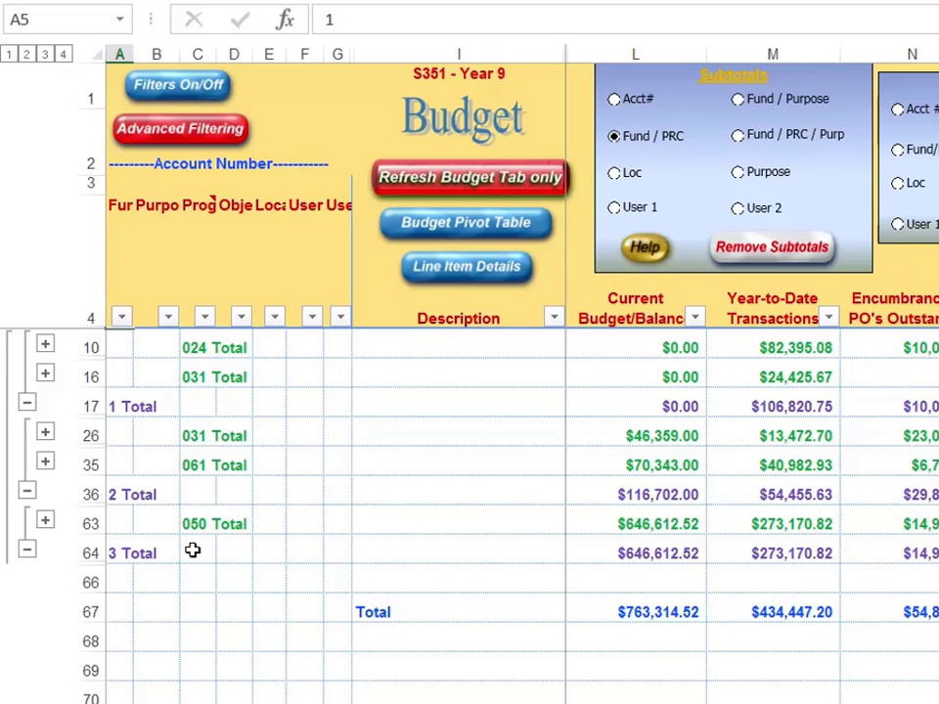
Step: Go across the grand totals in row 67 from Current Budget/Balance to Balance Including Estimated Escrow
left_click(629, 606)
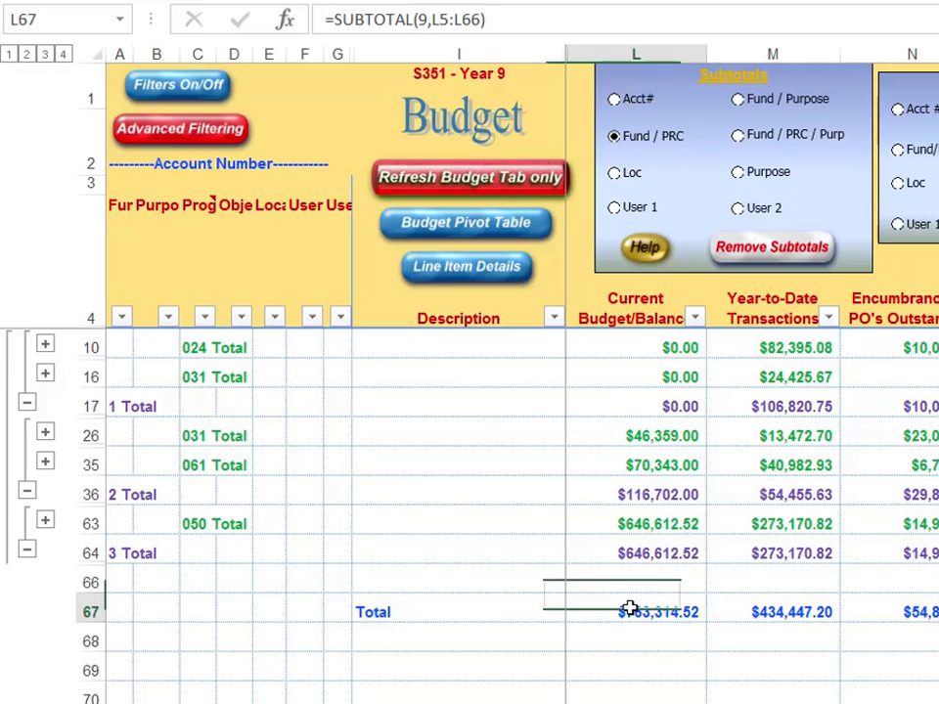
left_click(748, 614)
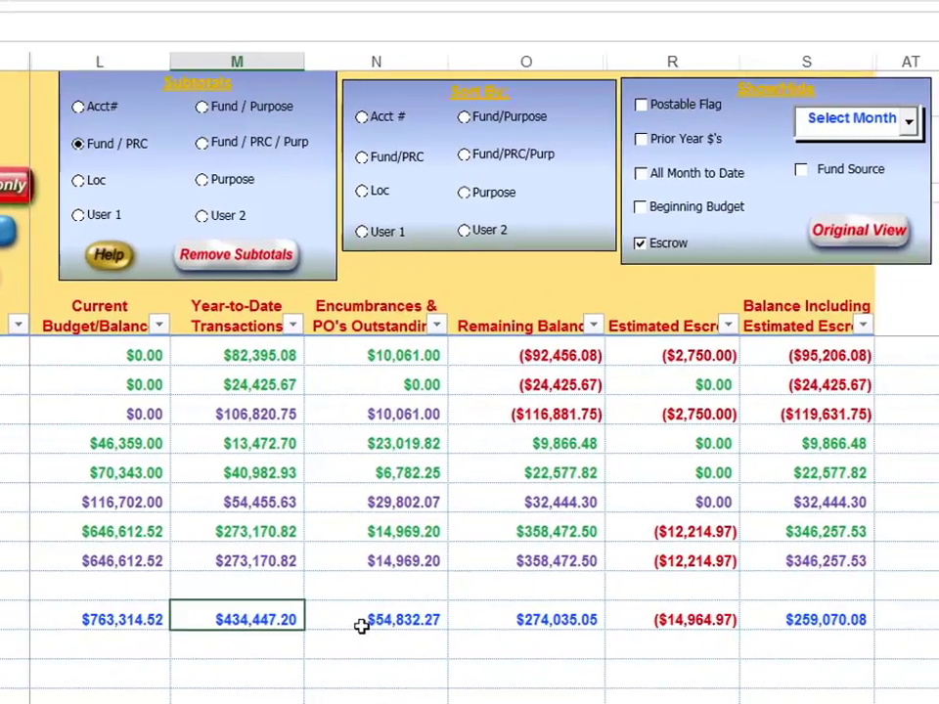
left_click(898, 618)
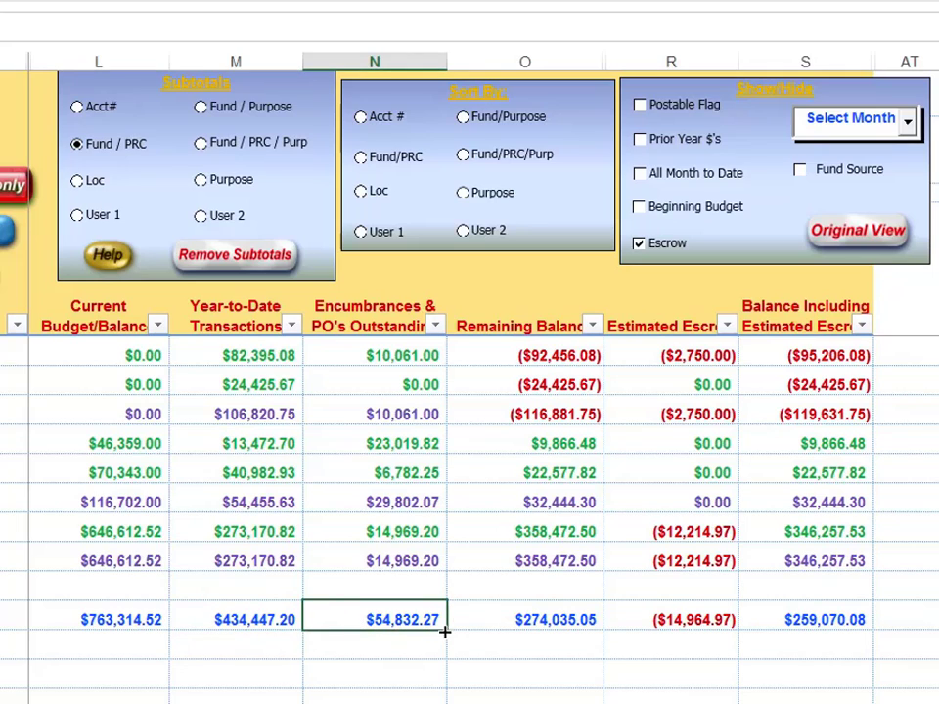
left_click(487, 620)
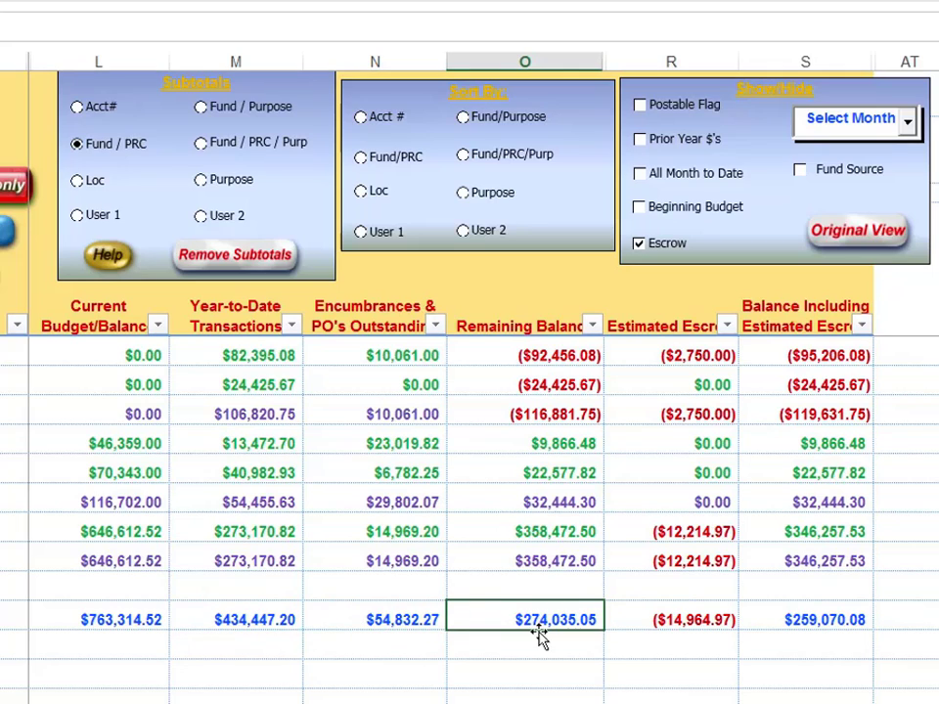
left_click(630, 619)
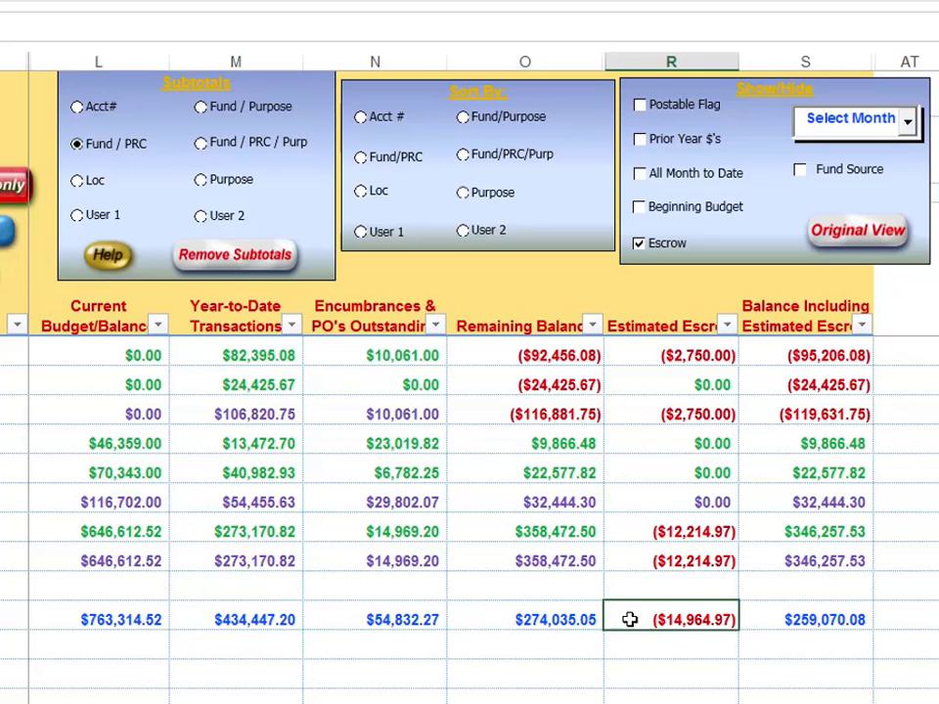
left_click(788, 619)
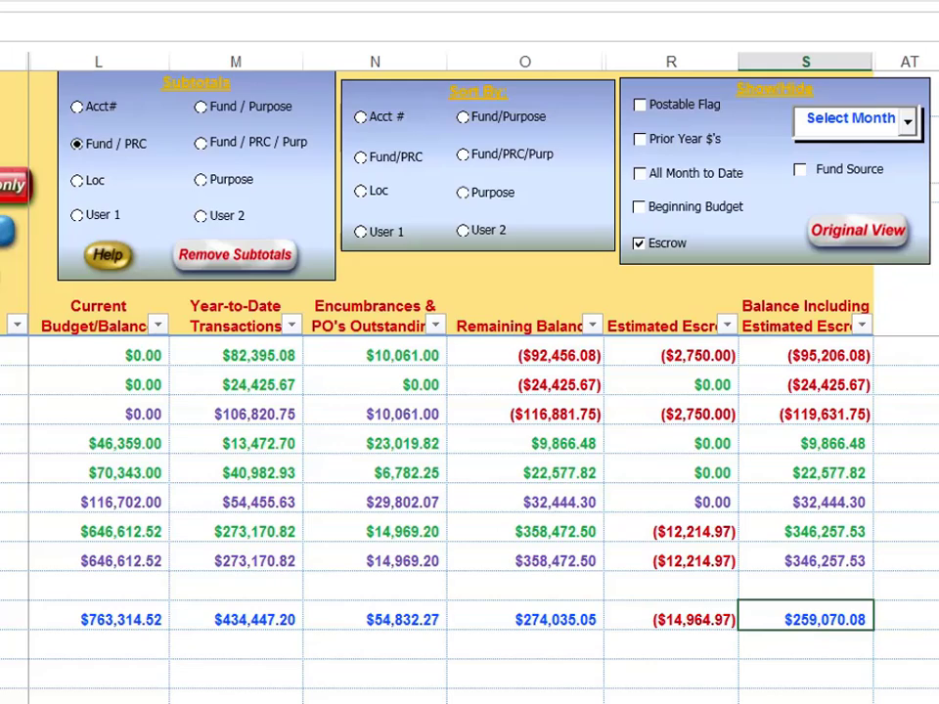
Step: Go down the program and fund subtotal rows, from the 024 total of fund 1 to the fund 3 total
left_click(193, 364)
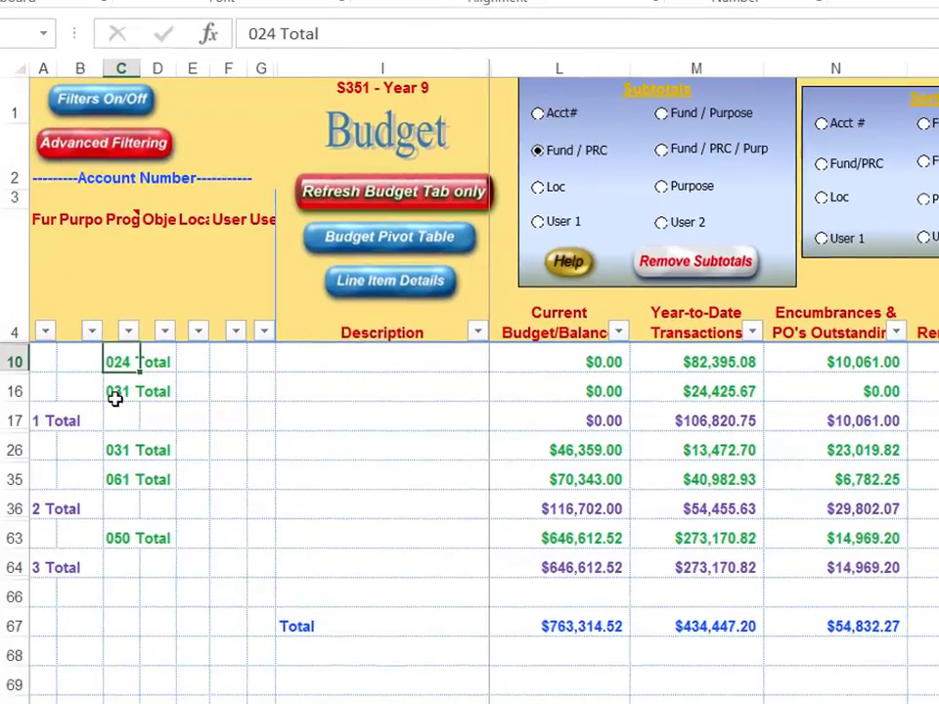
left_click(192, 396)
left_click(116, 424)
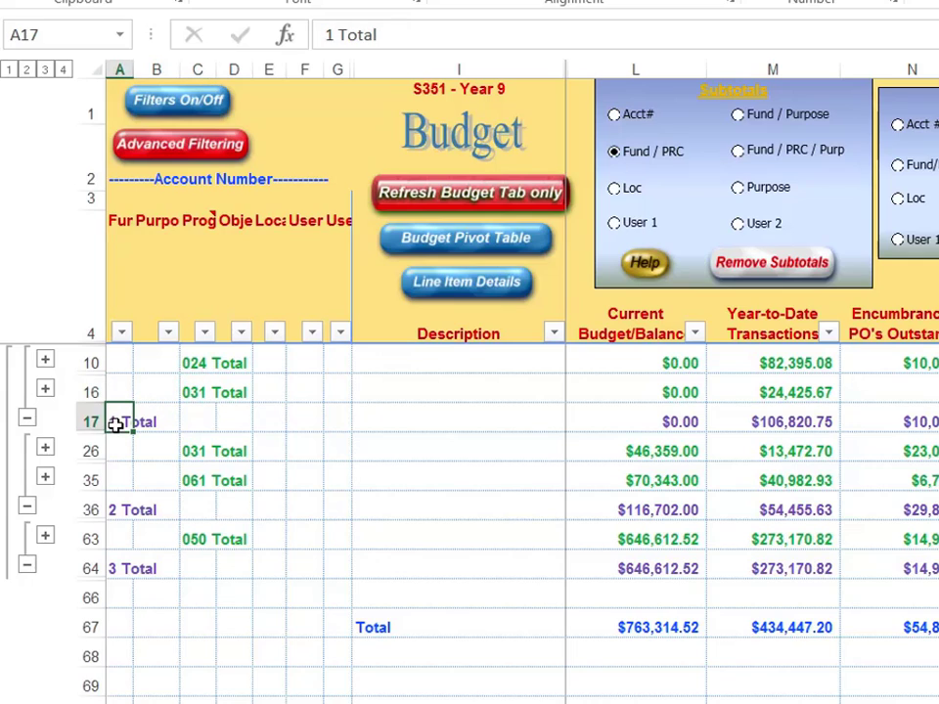
left_click(201, 455)
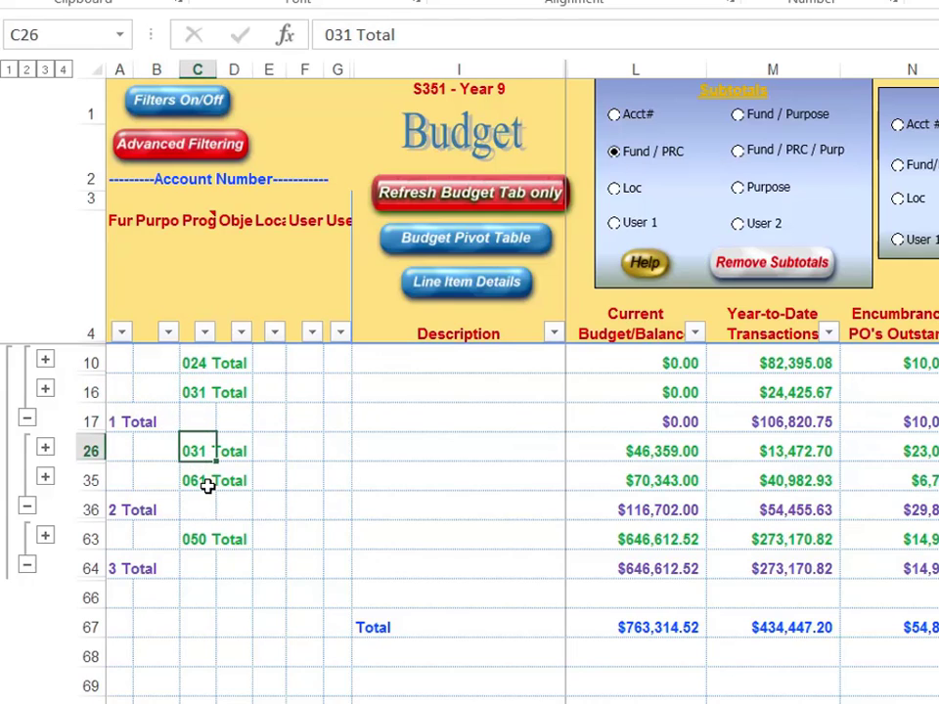
left_click(207, 484)
left_click(123, 508)
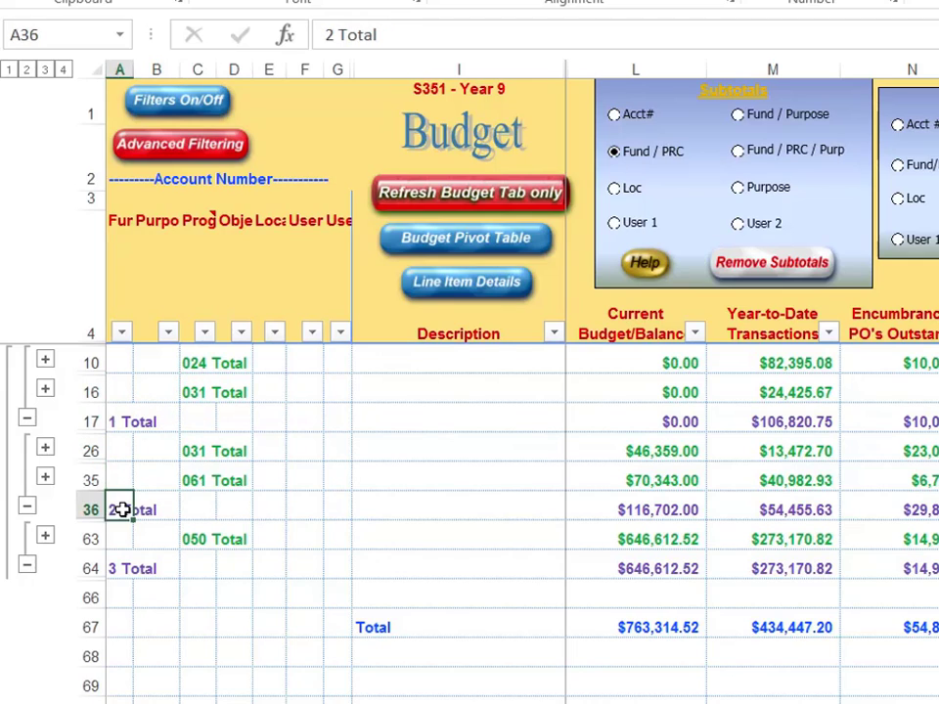
left_click(205, 539)
left_click(132, 568)
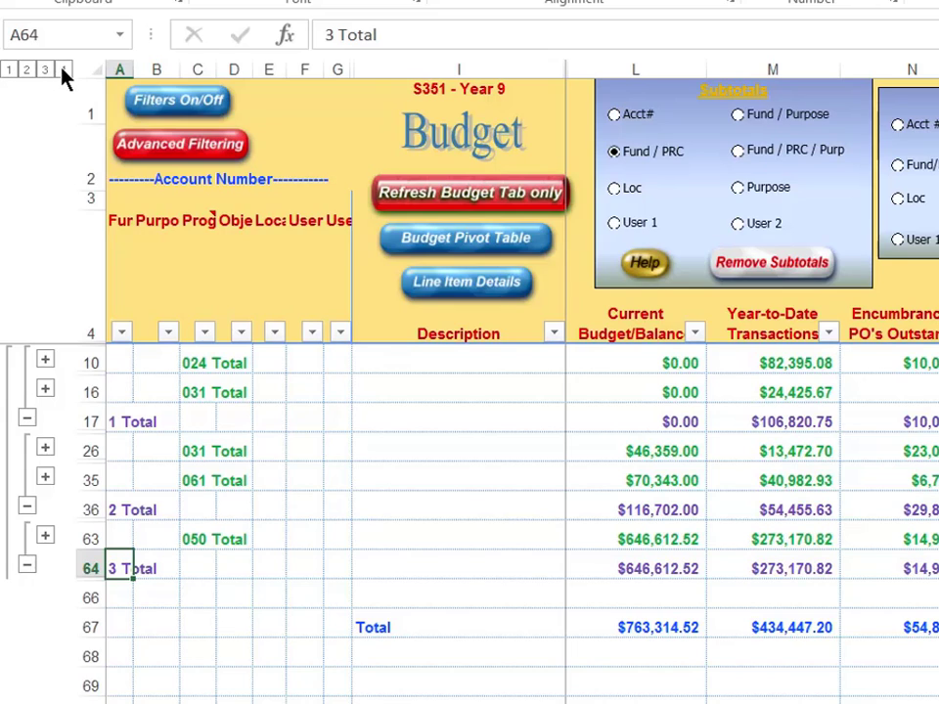
Step: Step the subtotal outline through levels 1, 2 and 3 and expand it to level 4 with the account details
left_click(9, 71)
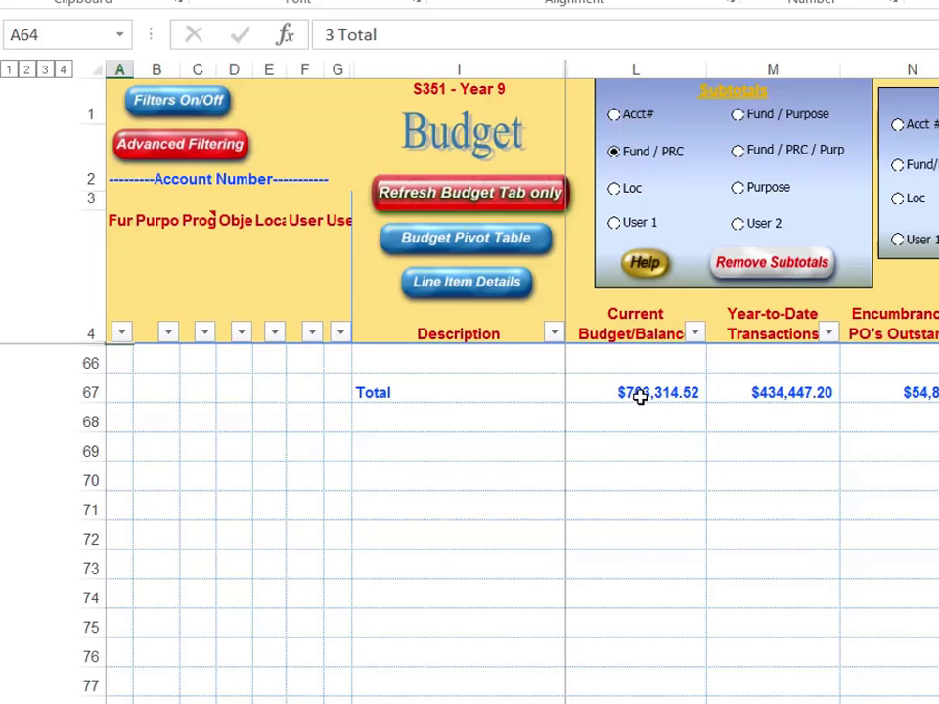
left_click(26, 69)
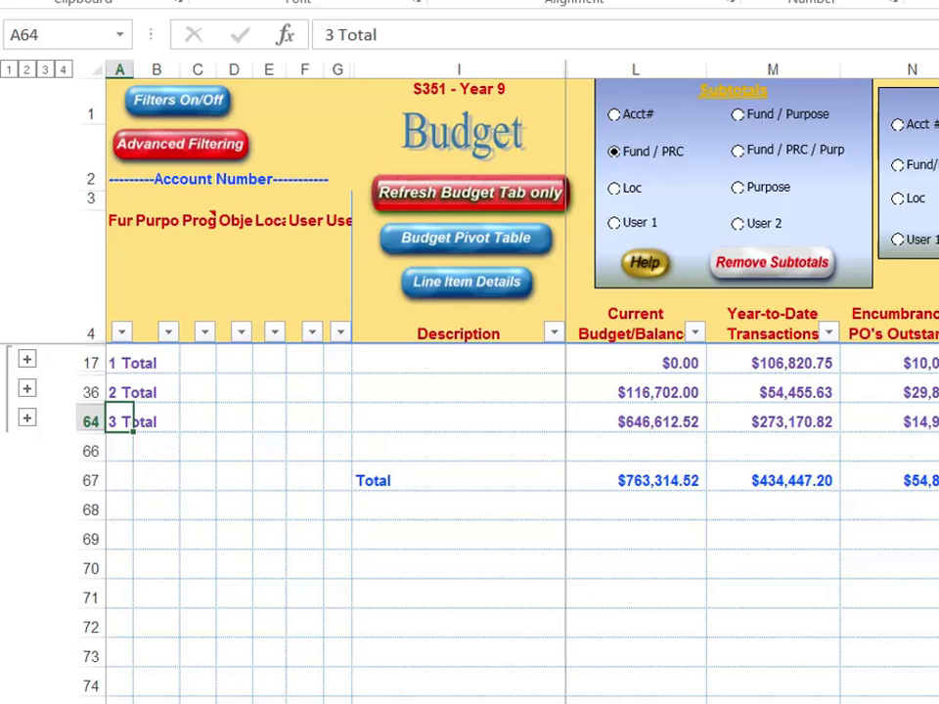
left_click(43, 70)
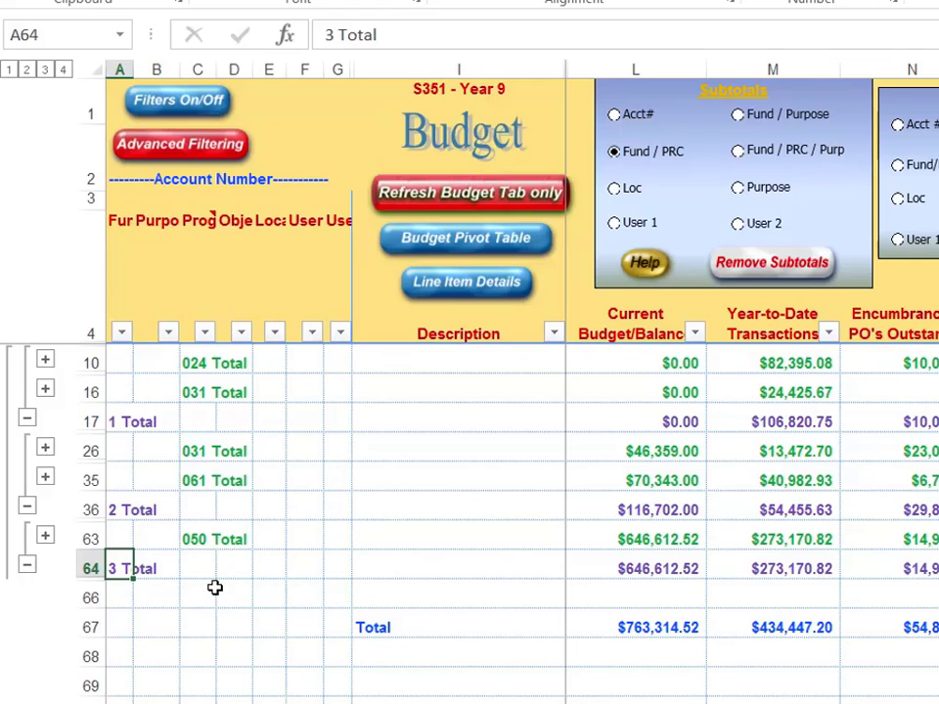
left_click(63, 70)
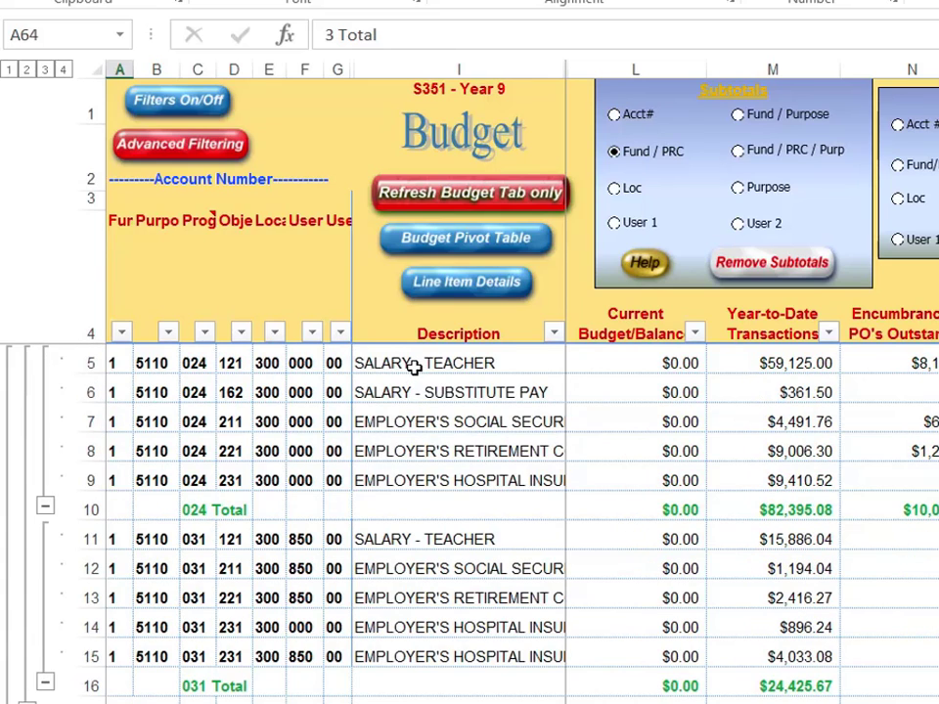
Step: Examine the object codes and description of the first program 024 accounts in rows 5 and 6
left_click(230, 363)
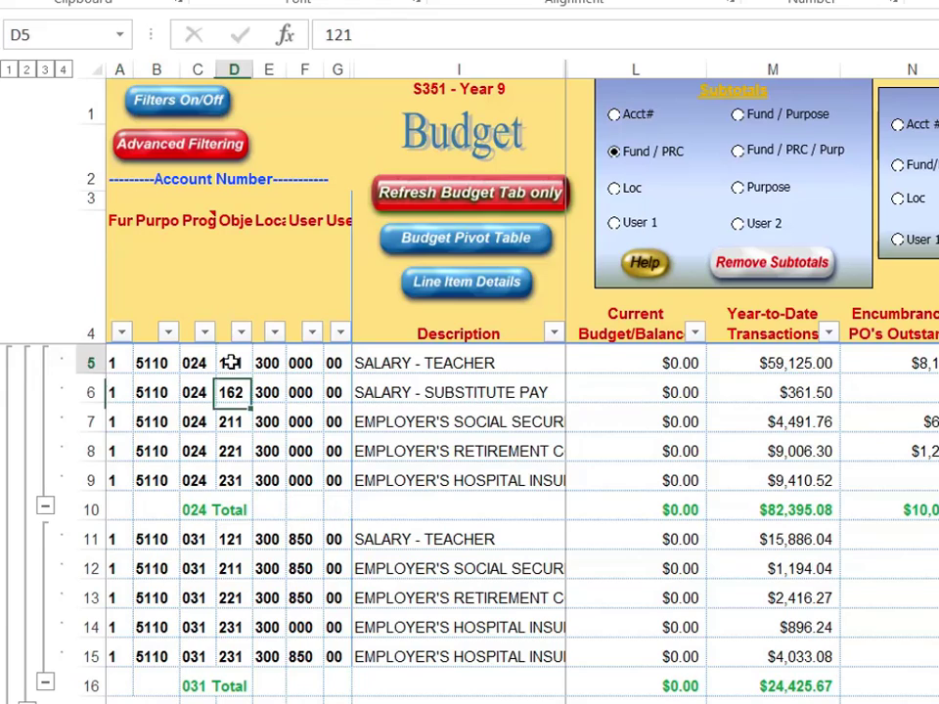
left_click(364, 364)
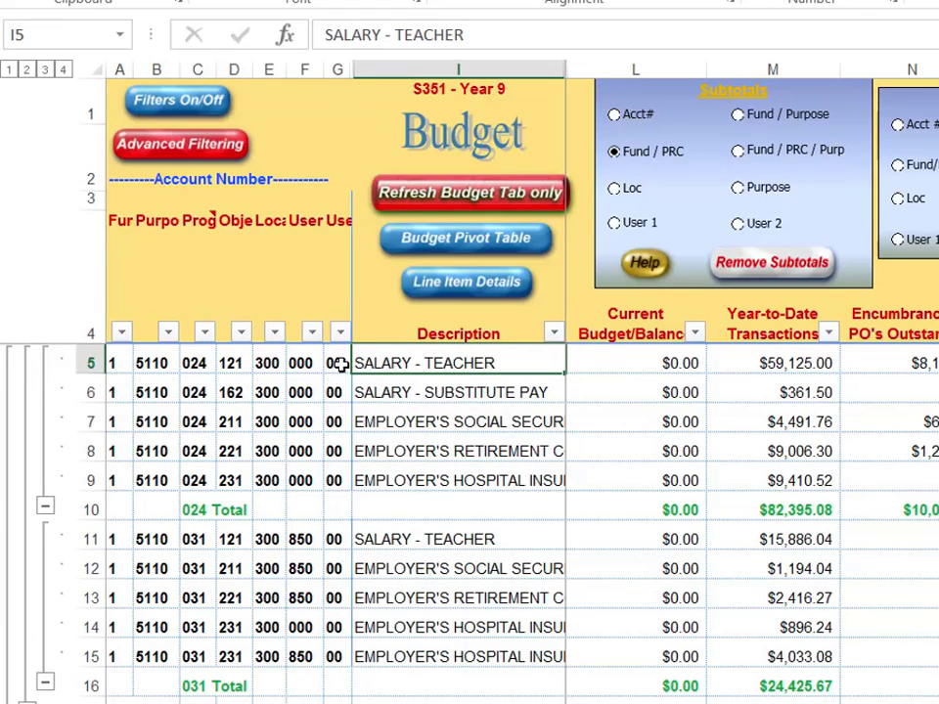
left_click(230, 392)
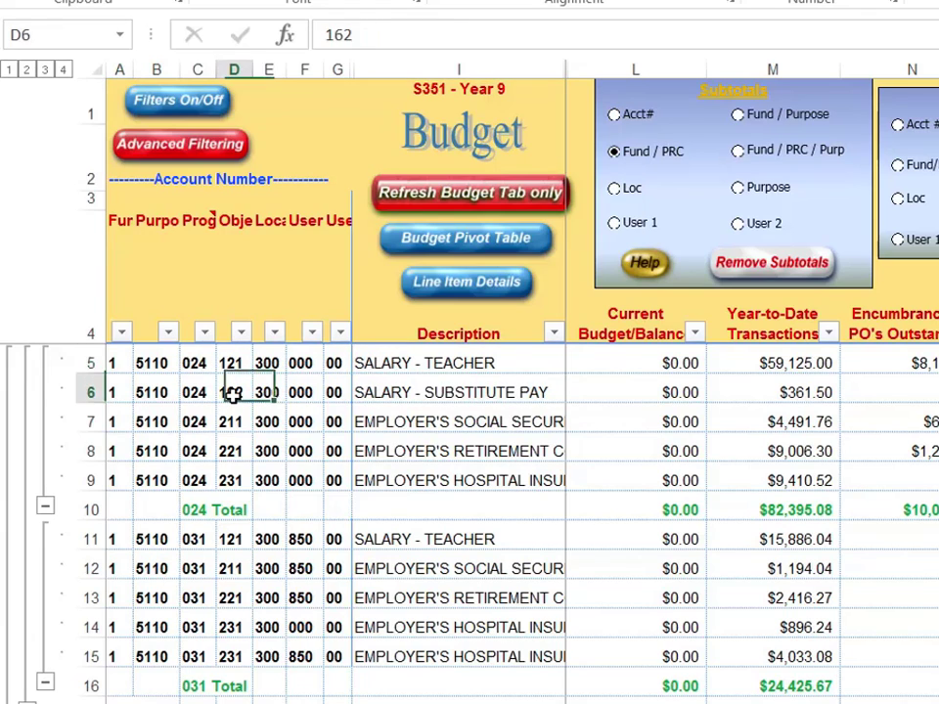
Step: Examine the substitute pay description and the 024 total row, collapse the subtotal outline to level 3 and expand it to level 4
left_click(373, 392)
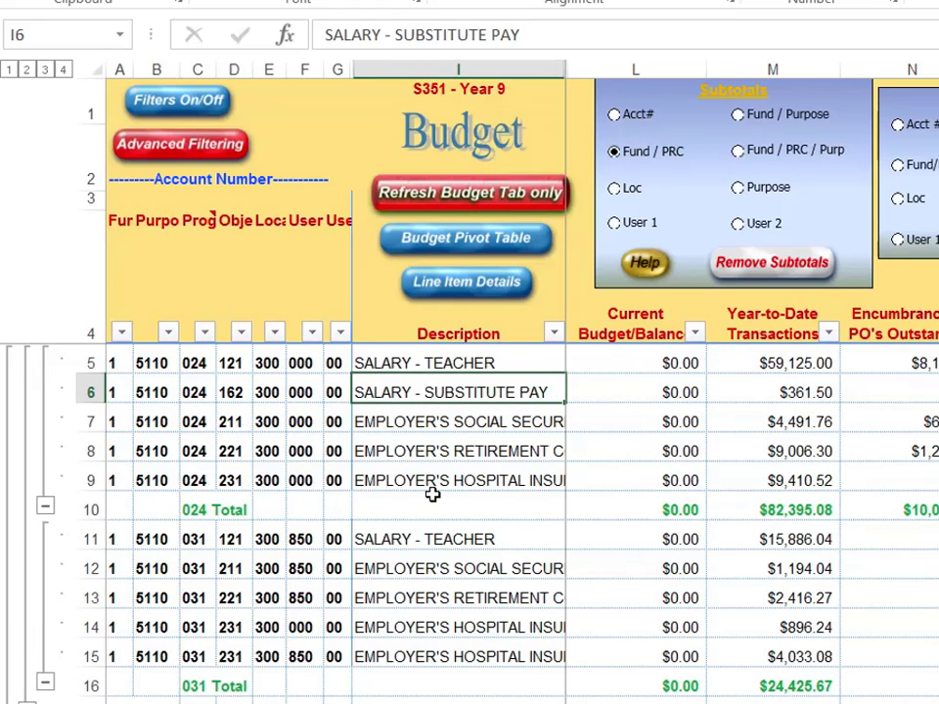
left_click(198, 509)
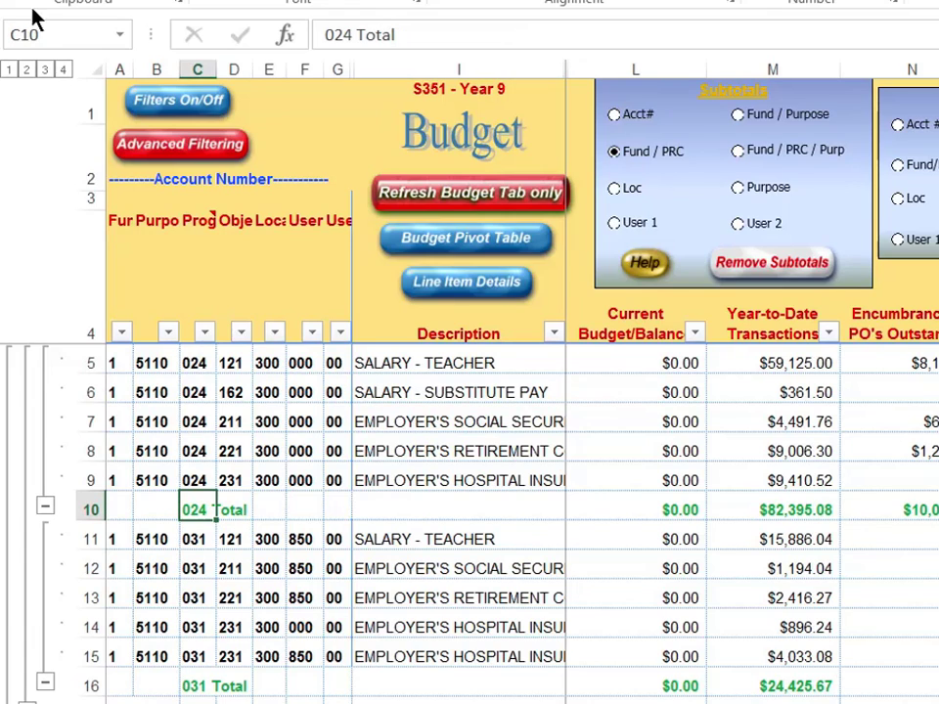
left_click(45, 71)
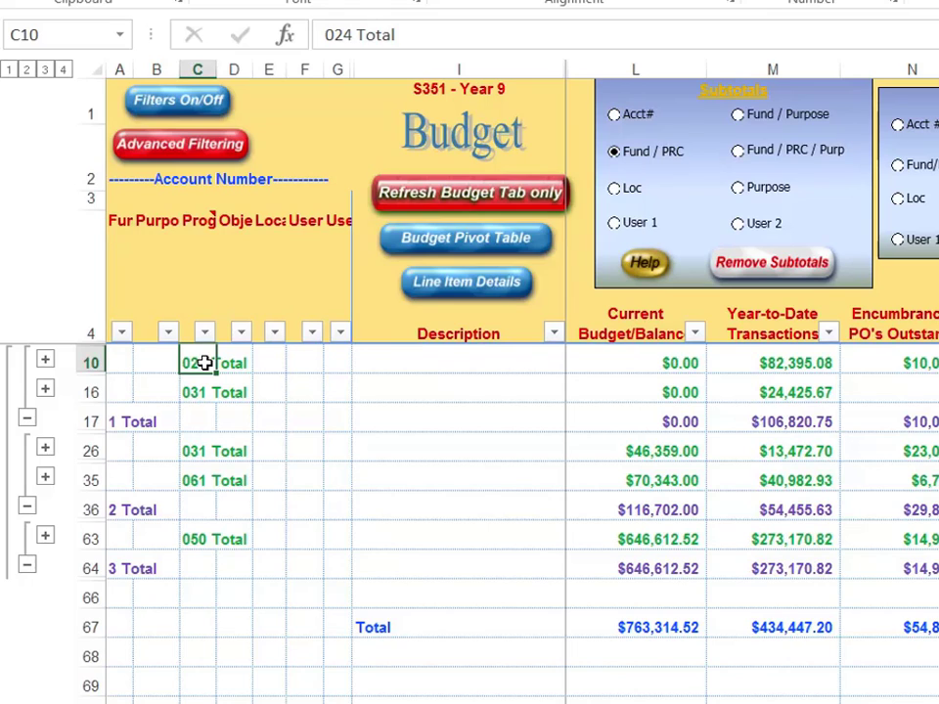
left_click(63, 70)
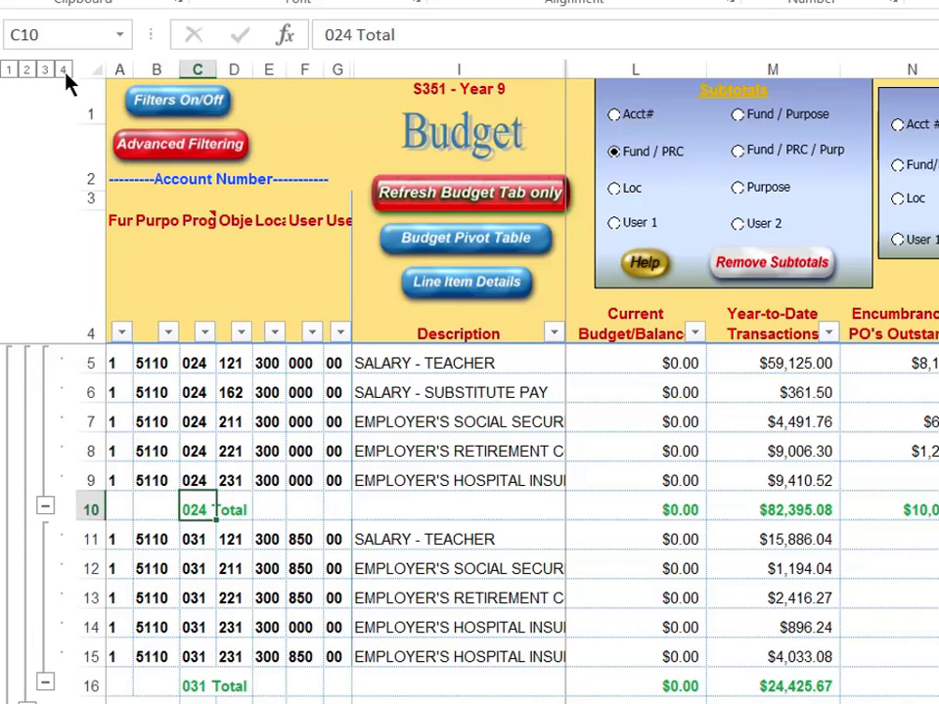
Step: Replace the Fund / PRC subtotals with Fund / PRC / Purp subtotals, without page breaks for each fund
left_click(726, 264)
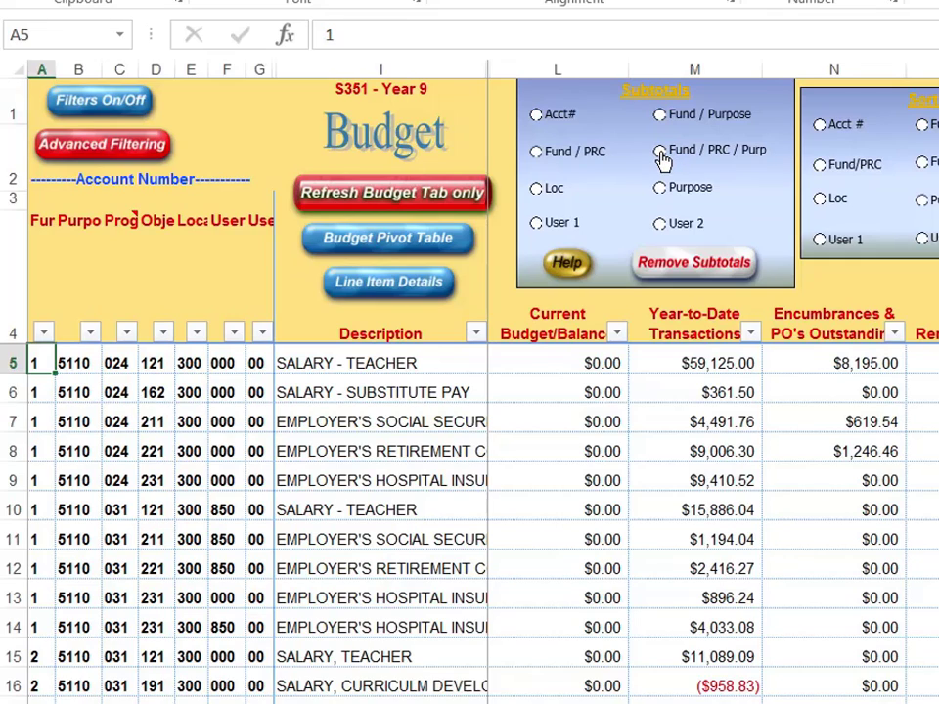
left_click(661, 156)
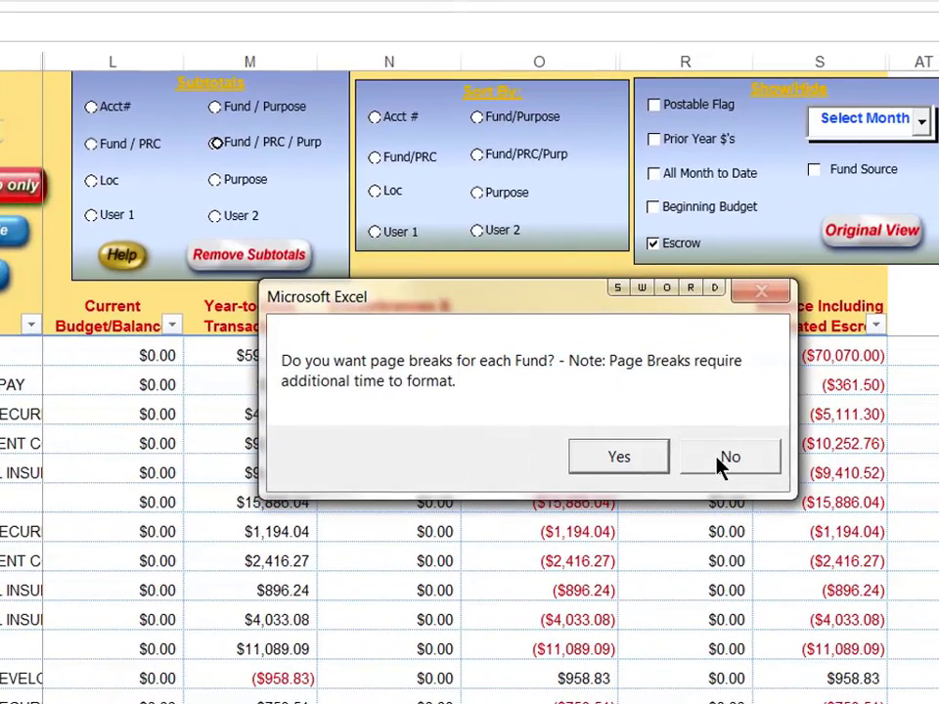
left_click(723, 460)
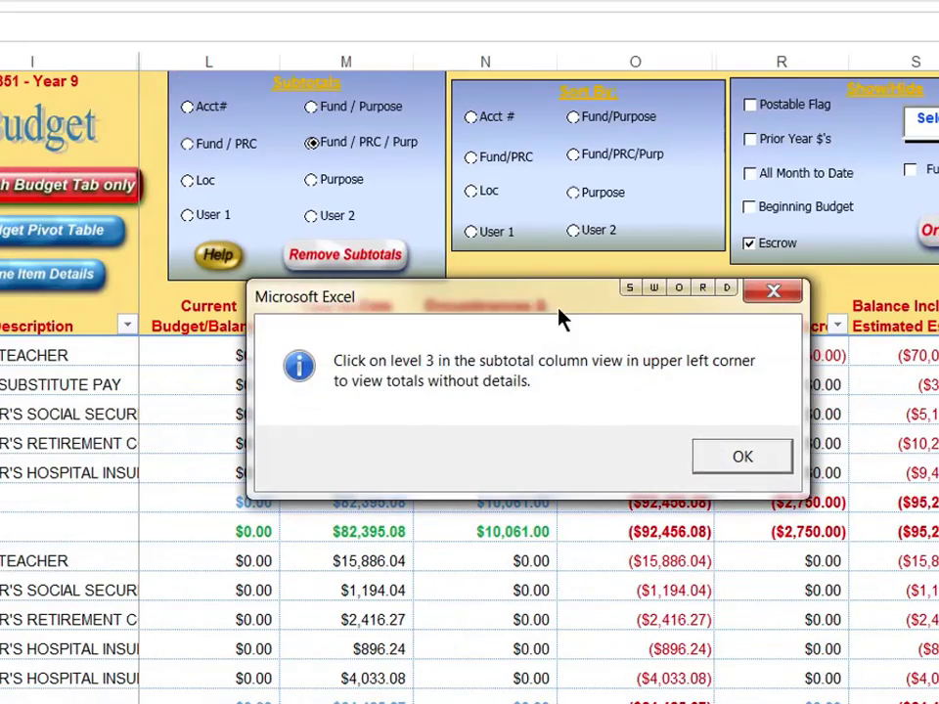
left_click_drag(551, 307, 0, 63)
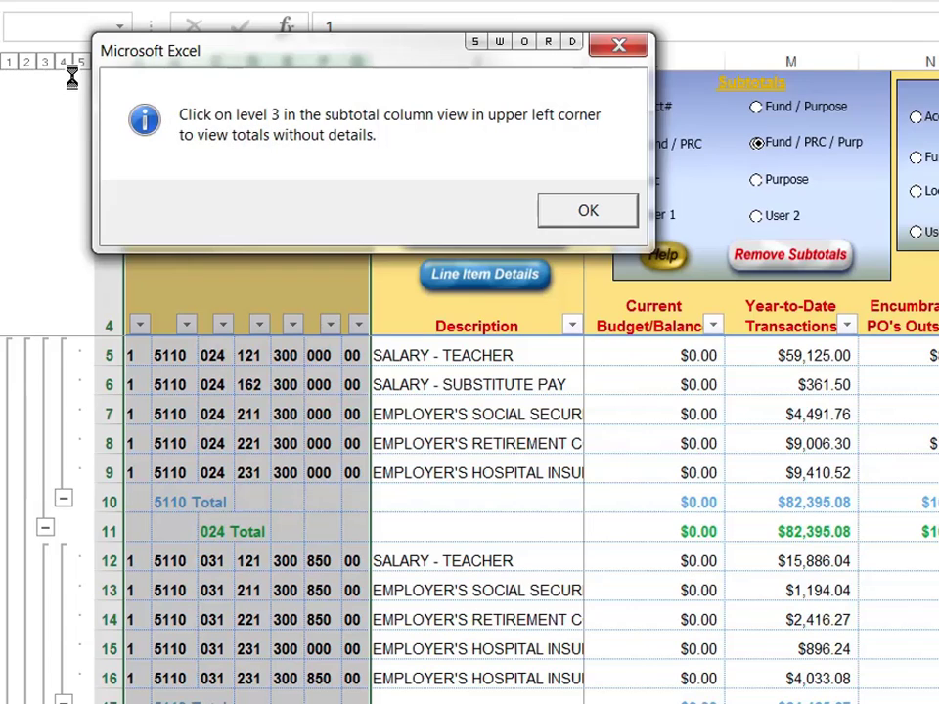
left_click(570, 215)
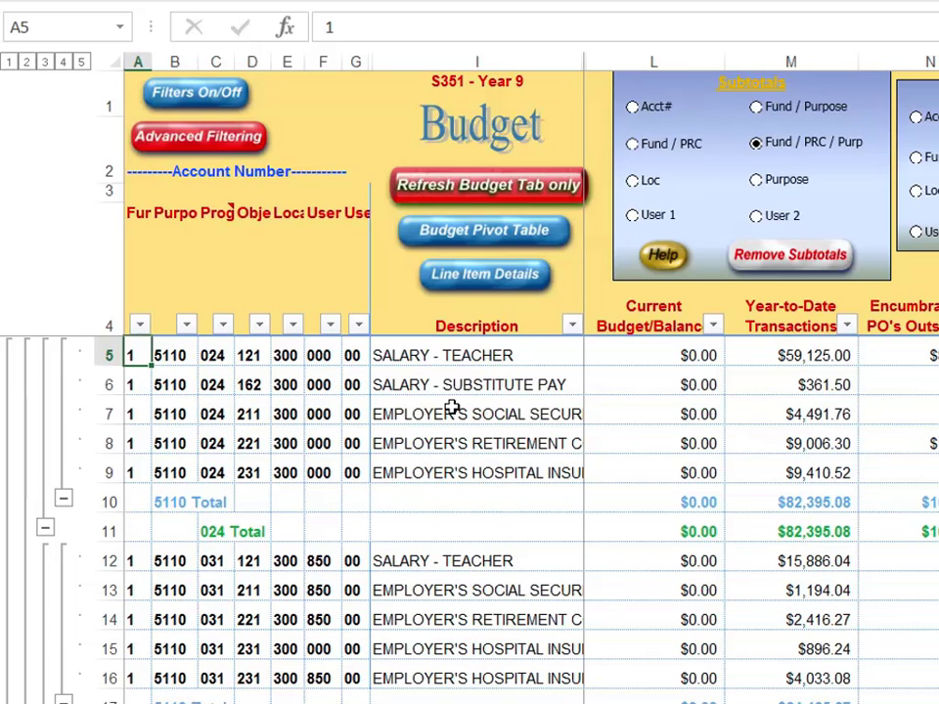
Step: Step the Fund / PRC / Purp outline through levels 1 to 4 and expand it to level 5 with the account details
left_click(10, 62)
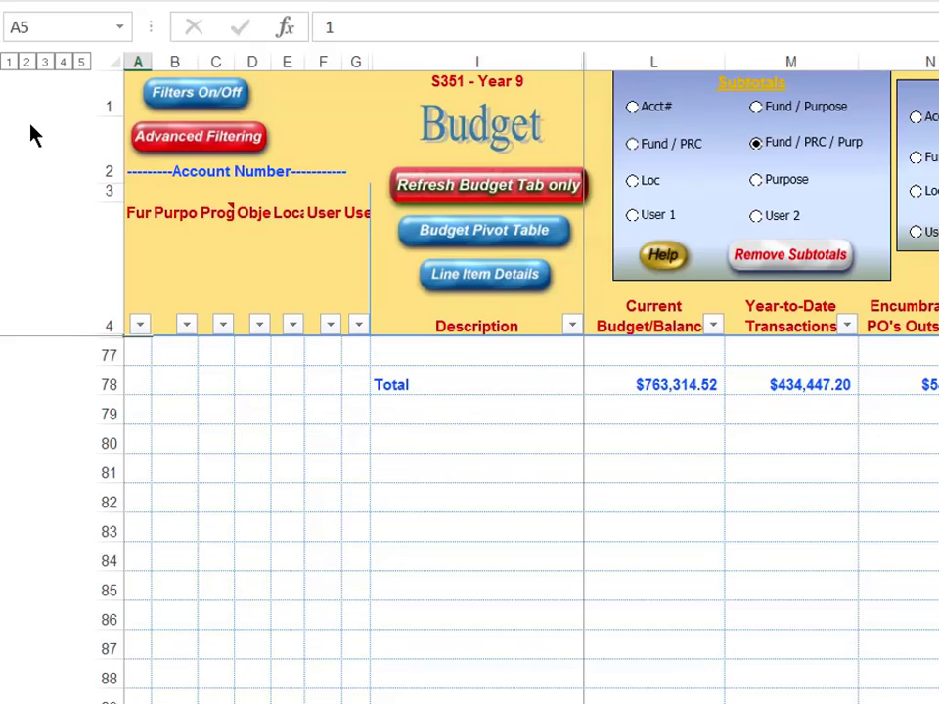
left_click(28, 62)
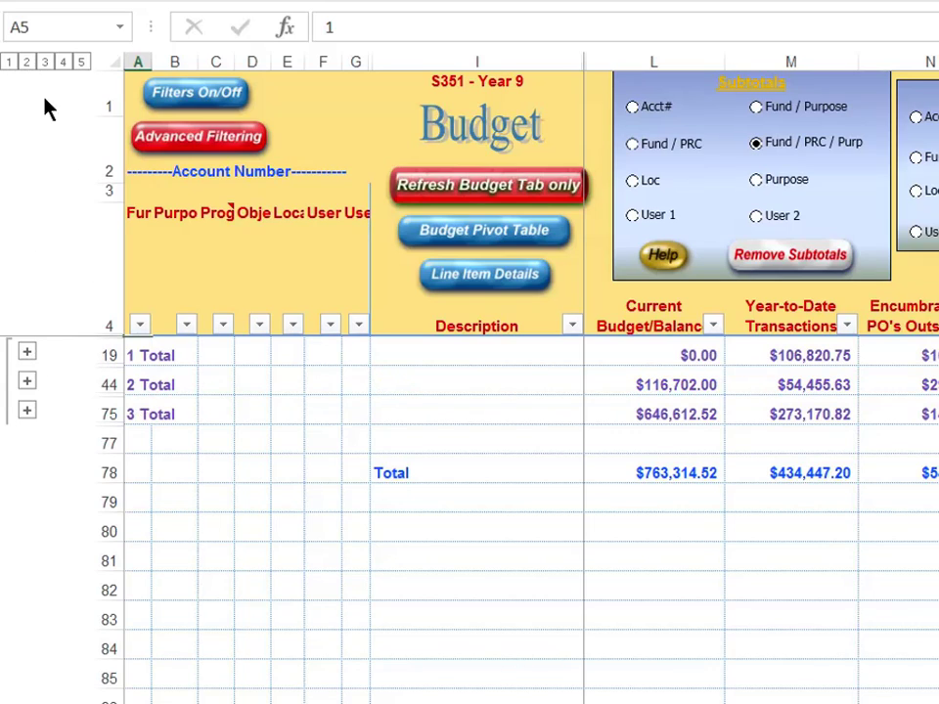
left_click(45, 62)
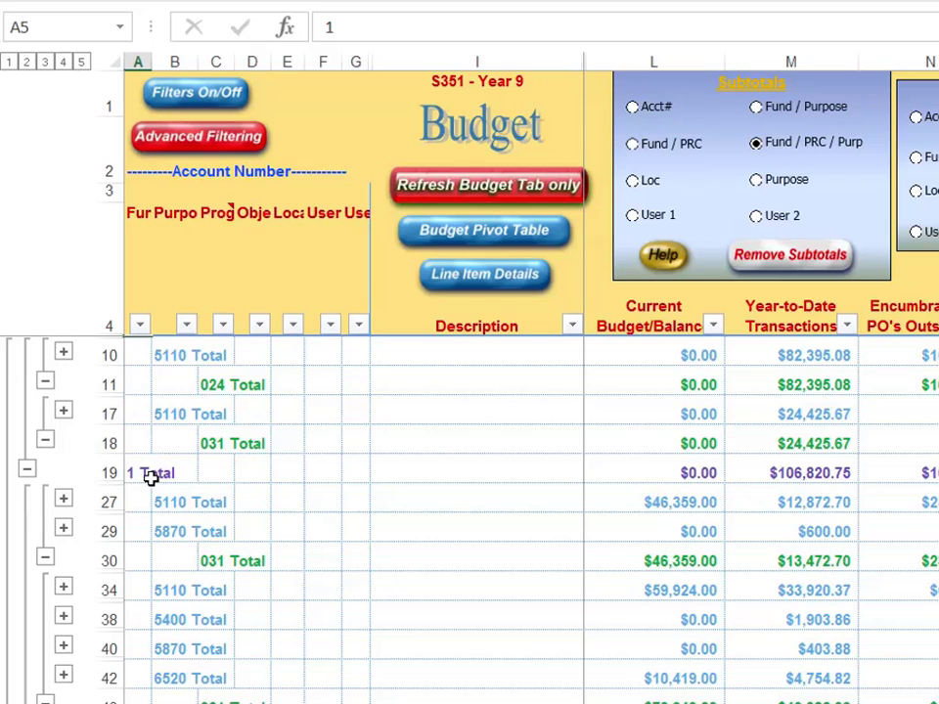
left_click(82, 62)
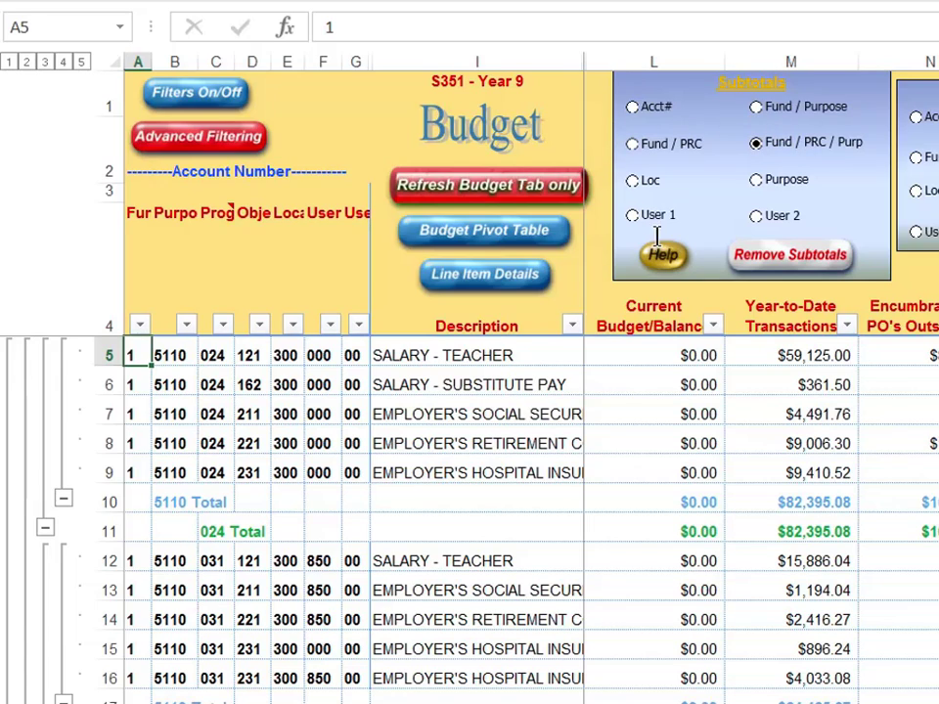
Step: Remove the subtotals from the Budget sheet and open the Budget Pivot Table sheet
left_click(763, 255)
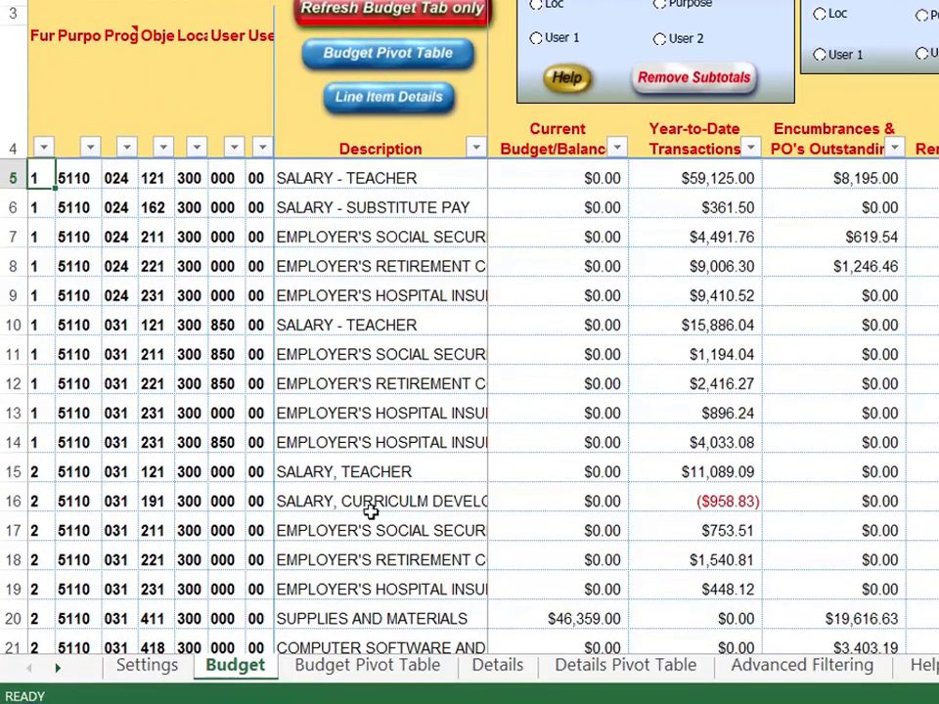
left_click(370, 675)
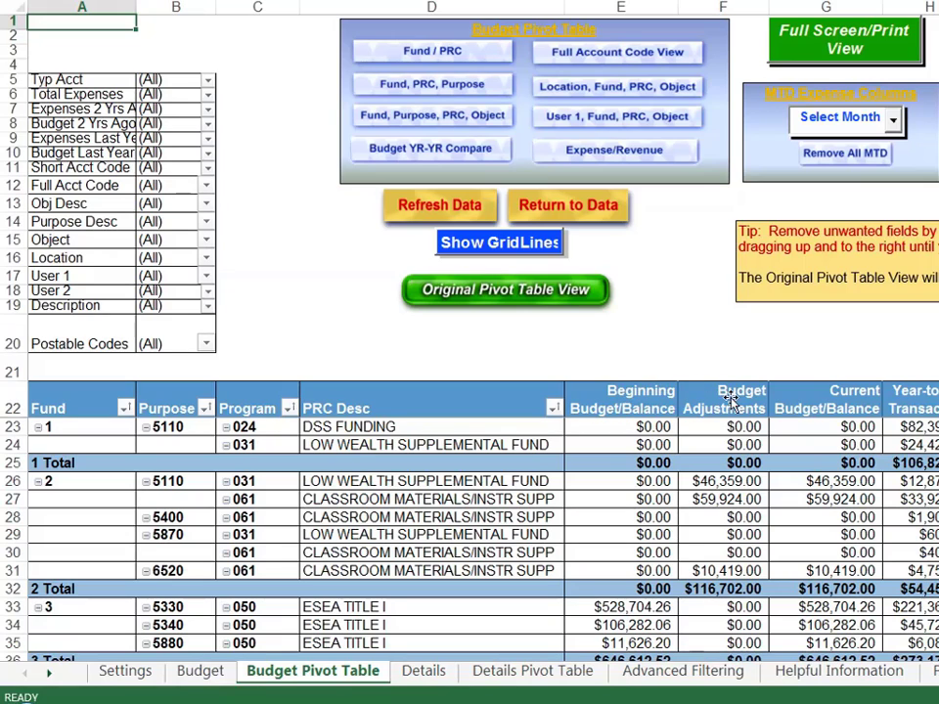
Step: Remove the Beginning Budget/Balance and Budget Adjustments fields from the budget pivot table
left_click(625, 405)
left_click_drag(626, 404, 649, 283)
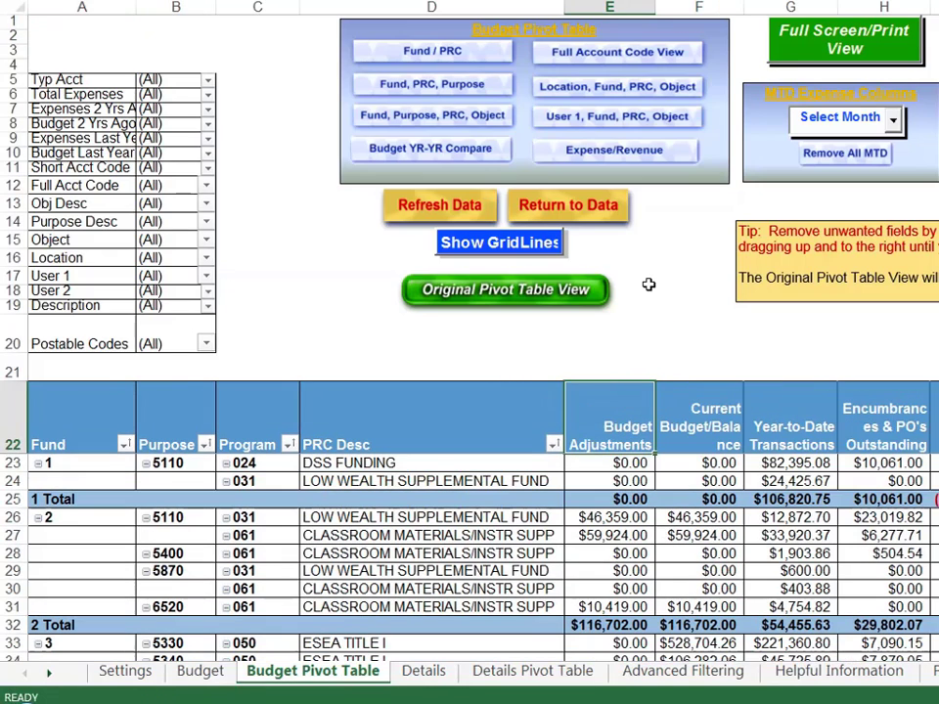
left_click(611, 419)
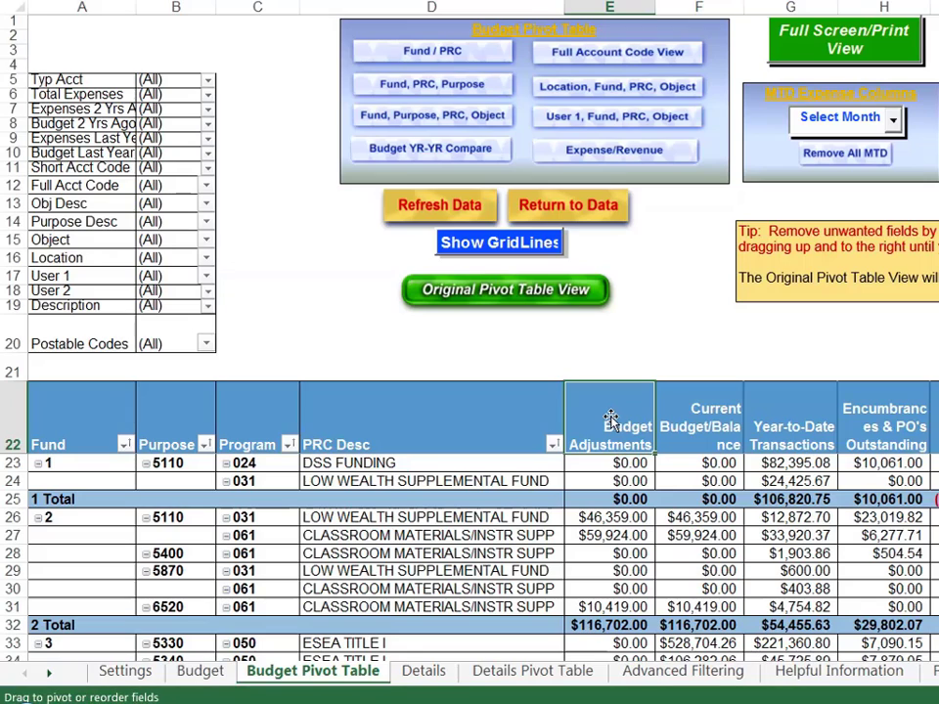
left_click_drag(611, 419, 673, 262)
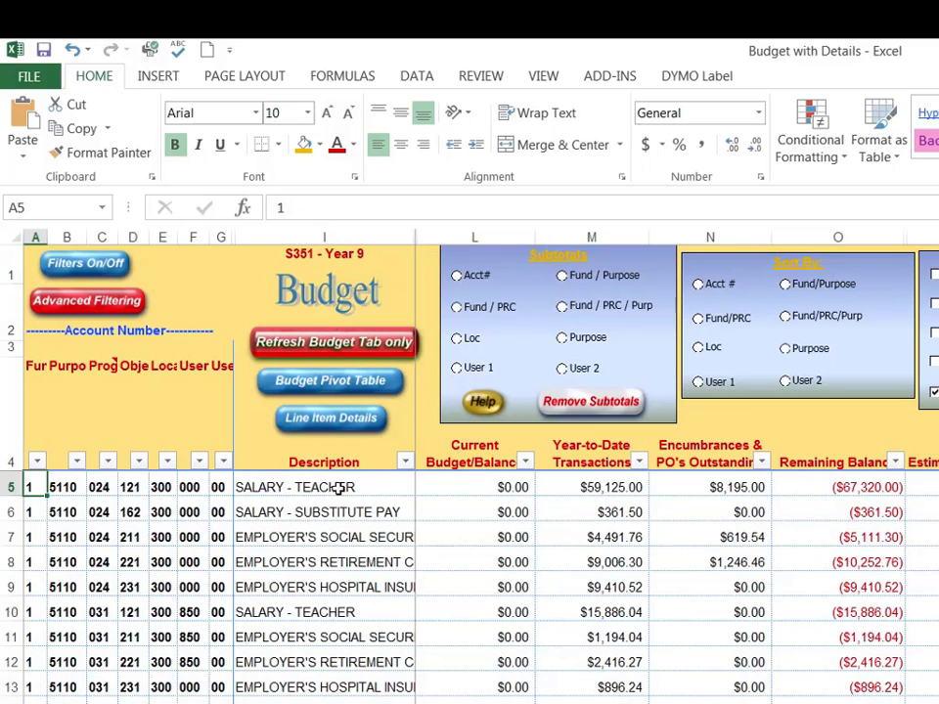
Step: Check the descriptions of the first two accounts on the Budget sheet and return to the Budget Pivot Table sheet
left_click(311, 486)
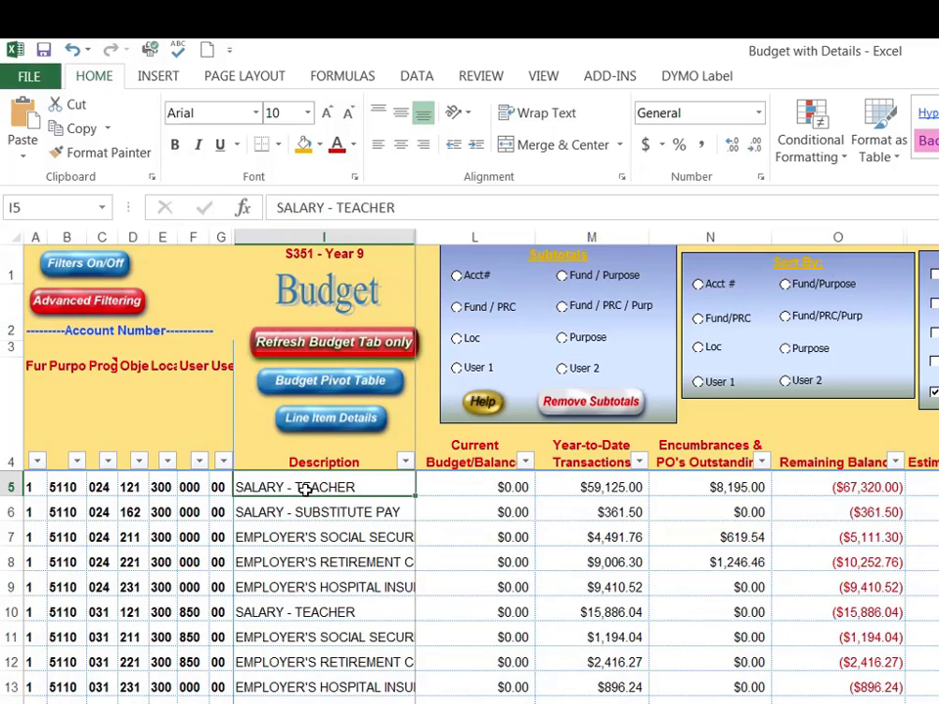
left_click(304, 512)
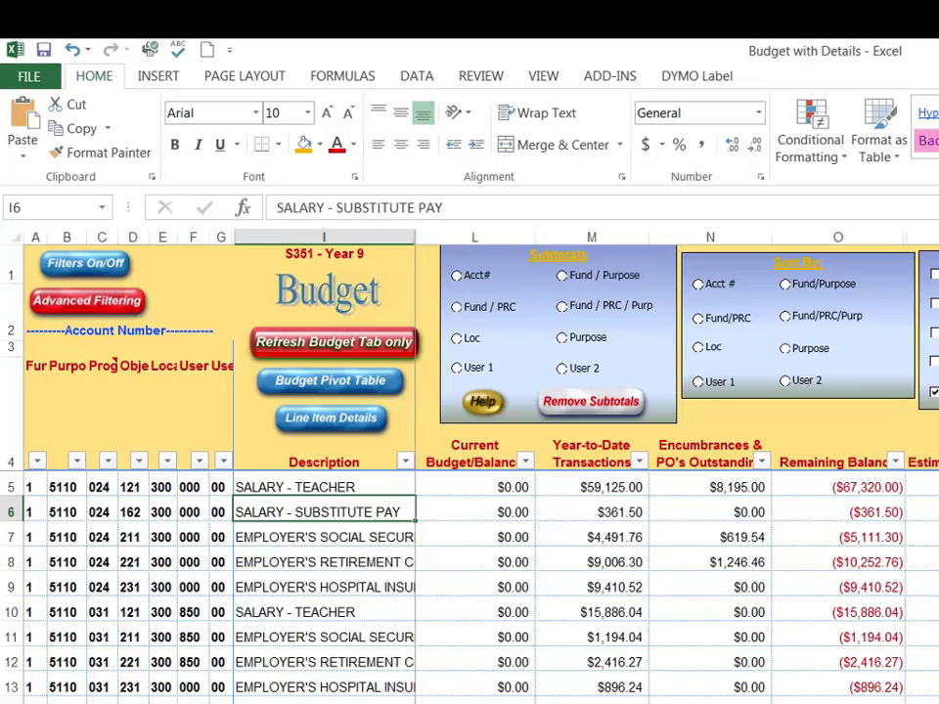
left_click(313, 671)
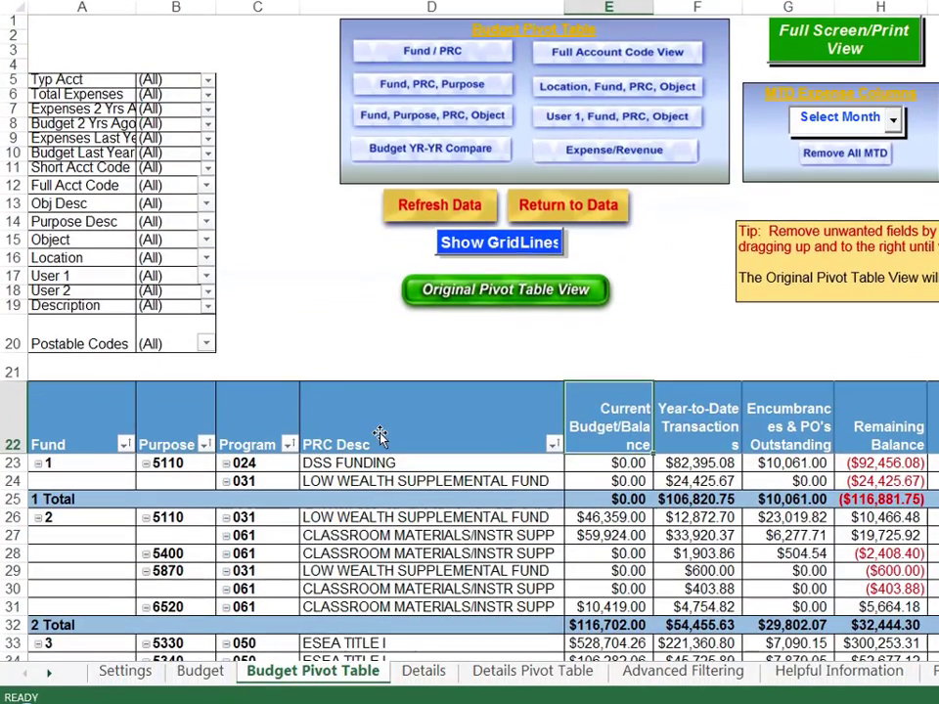
Step: Move PRC Desc from the pivot table rows to the report filters and place Description as a row label after Program
left_click(70, 308)
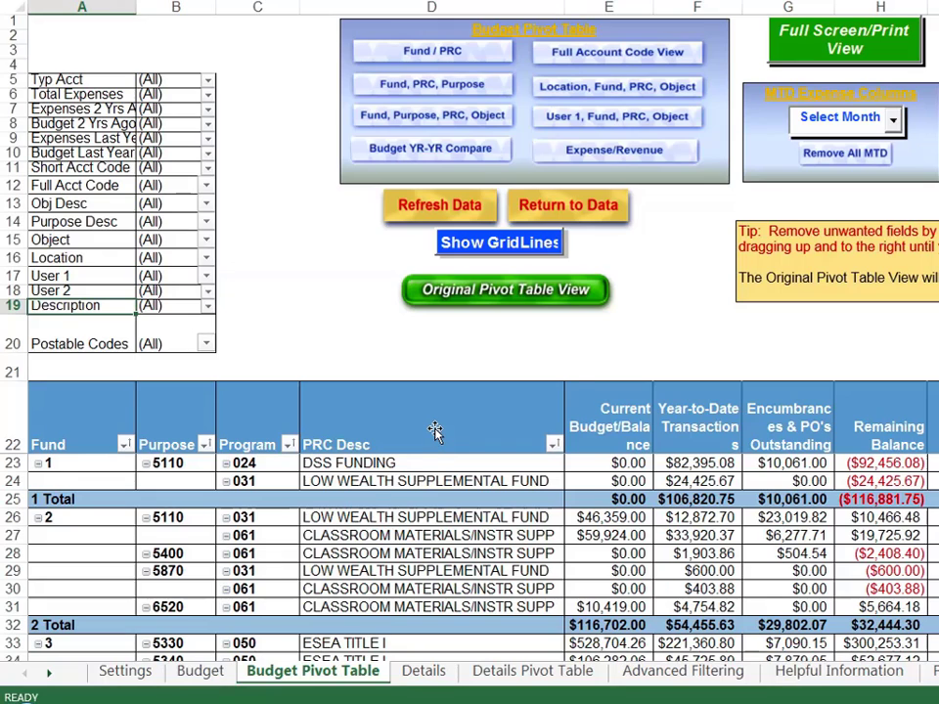
left_click_drag(435, 431, 82, 196)
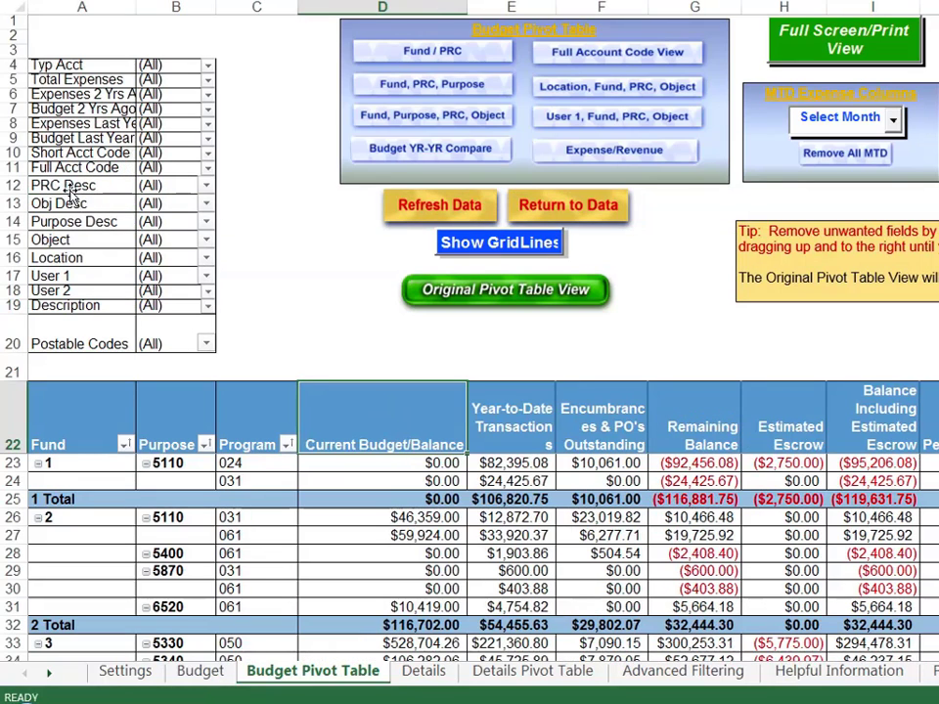
left_click(65, 310)
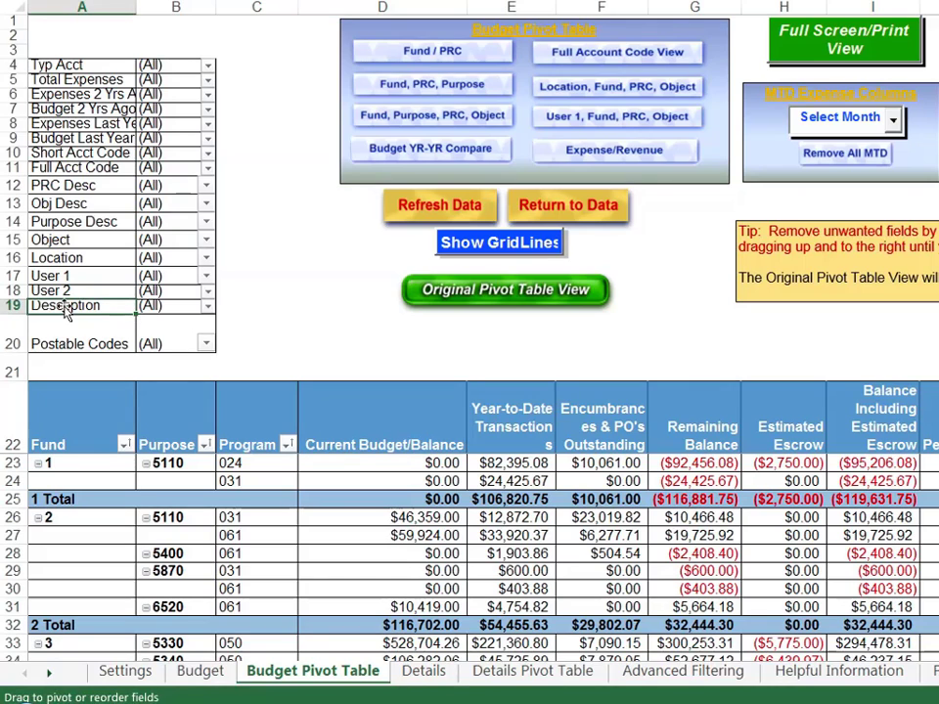
left_click_drag(66, 310, 291, 435)
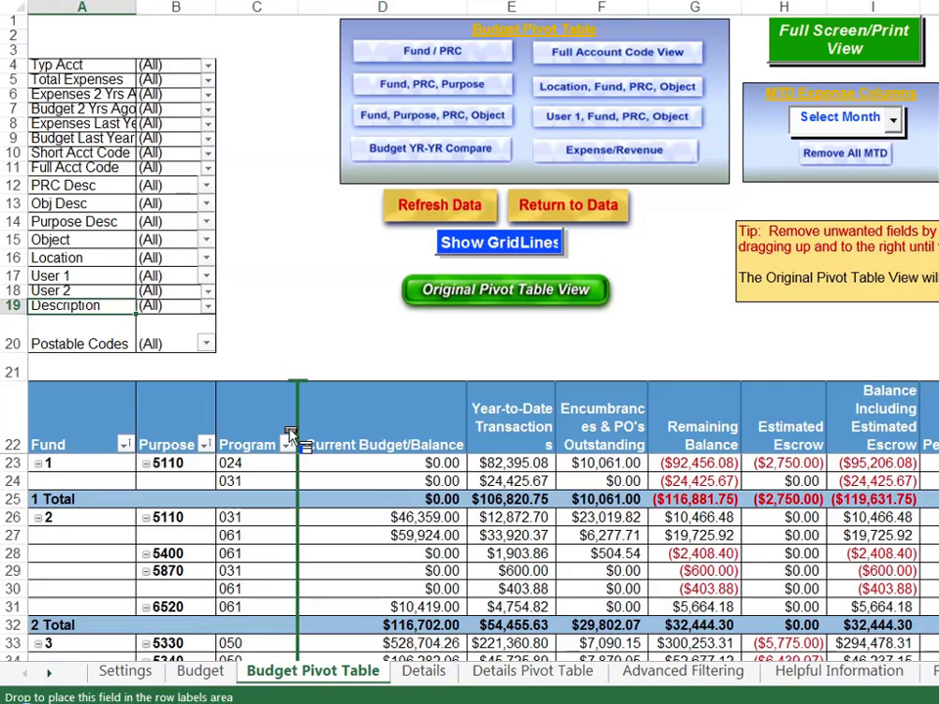
left_click_drag(292, 436, 290, 431)
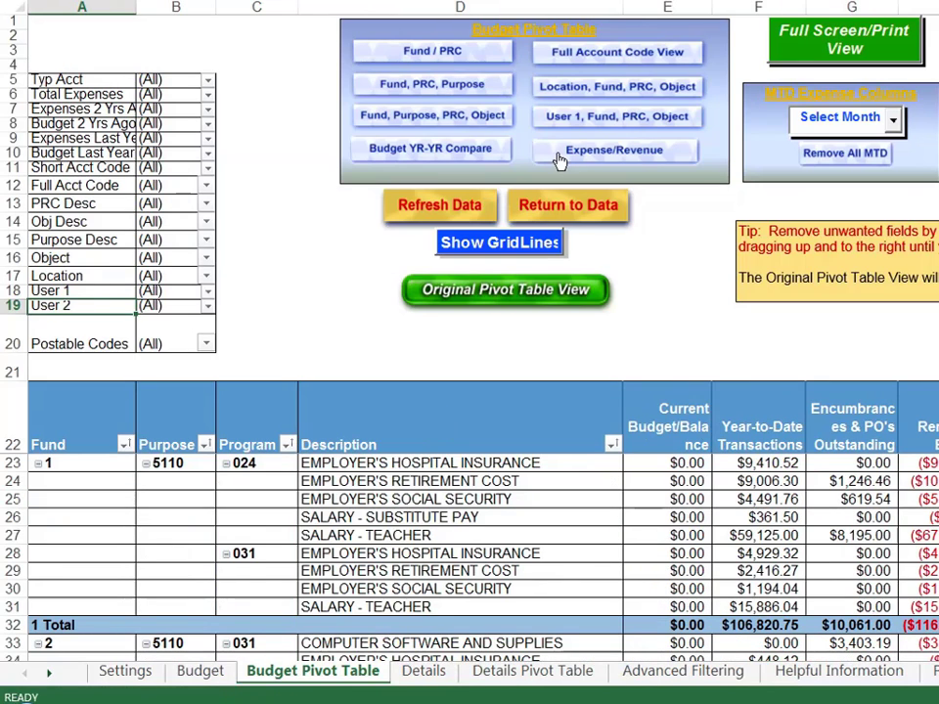
Step: Narrow the pivot table's Description column and search its filter list for "supp", without applying the filter
left_click_drag(623, 8, 528, 20)
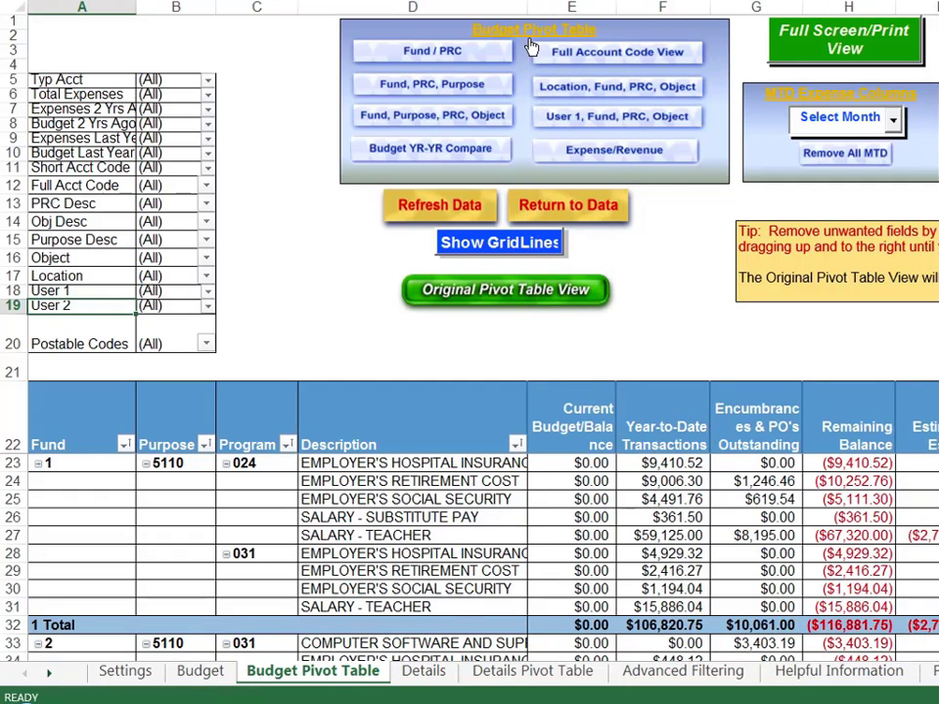
left_click(515, 444)
left_click(278, 216)
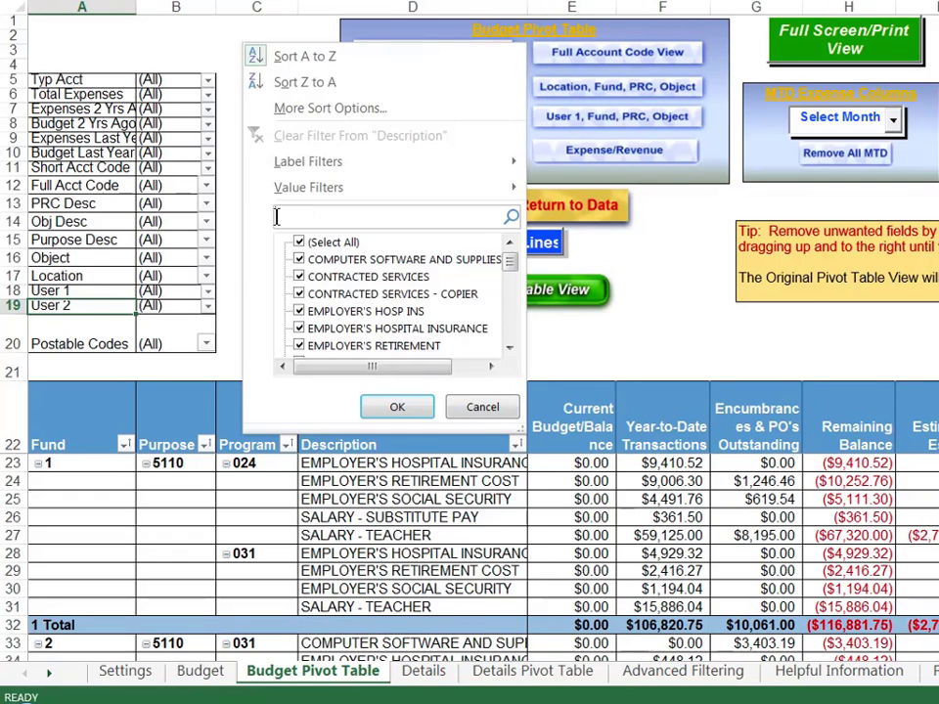
type("supp")
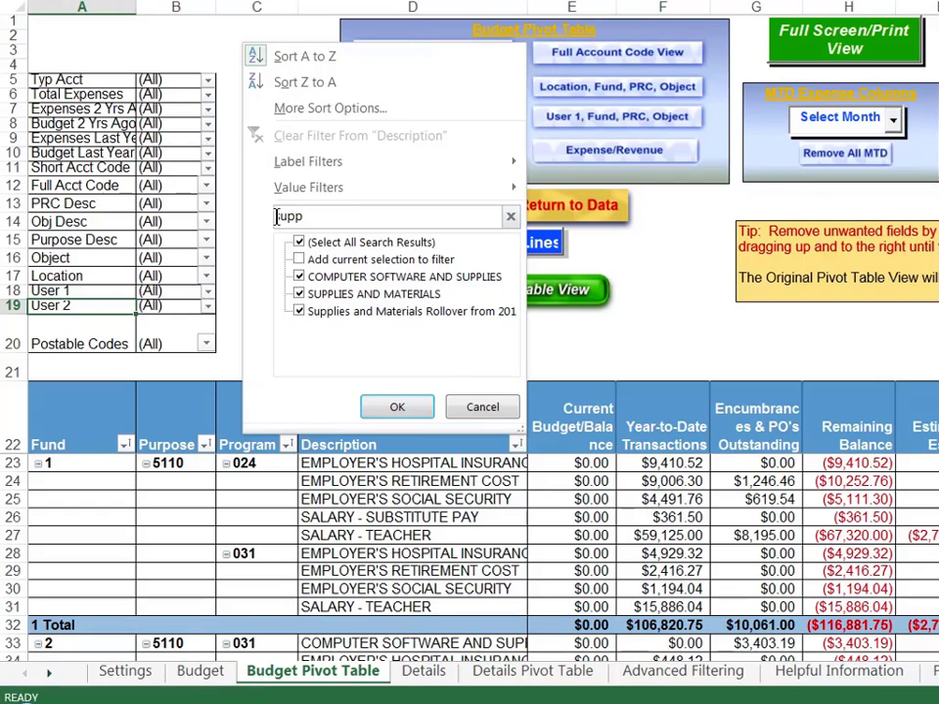
left_click(481, 407)
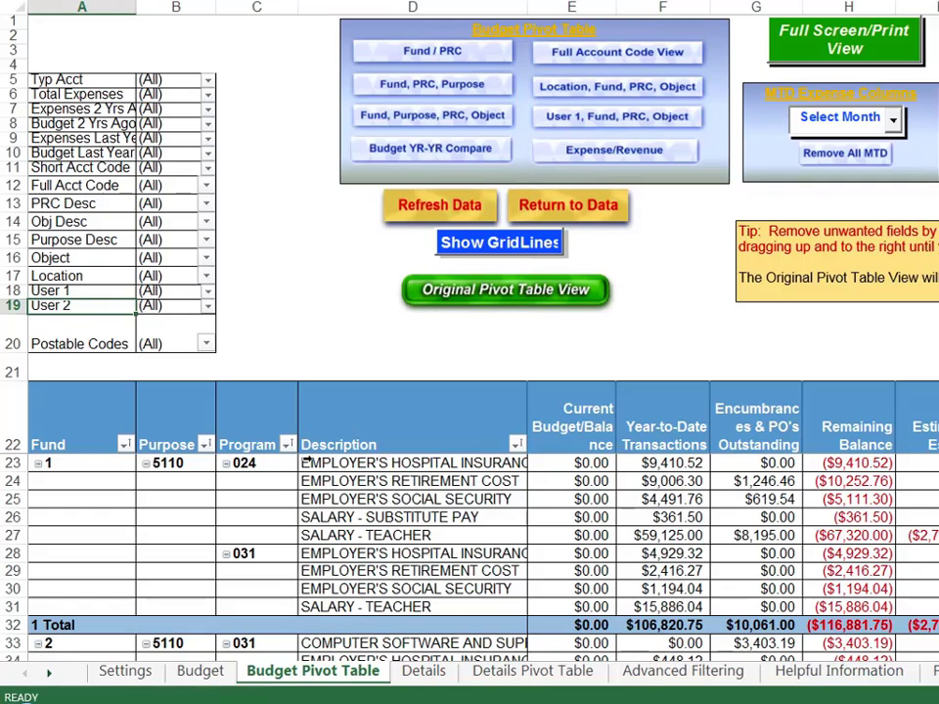
Step: Try limiting the pivot table's Program filter to 050, reselect all programs and apply the filter
left_click(278, 447)
left_click(287, 446)
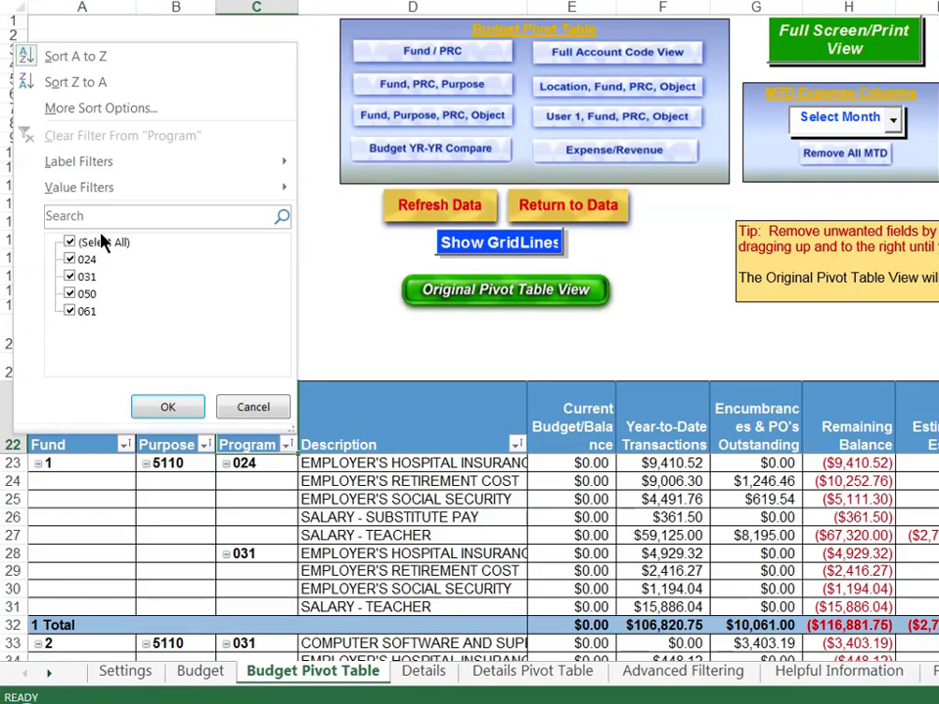
left_click(69, 242)
left_click(69, 294)
left_click(70, 242)
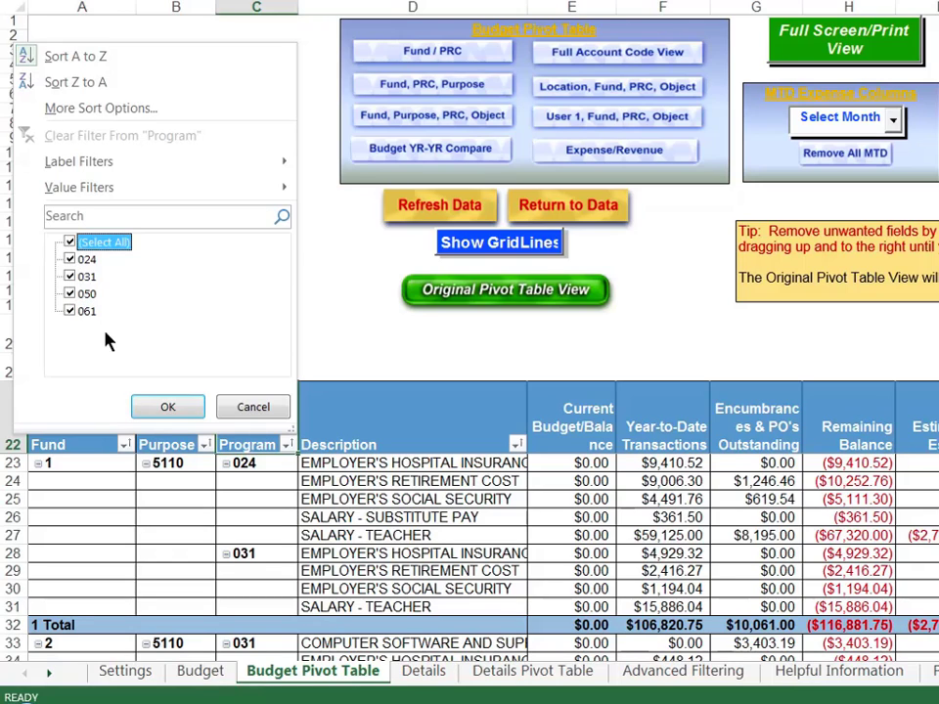
left_click(148, 411)
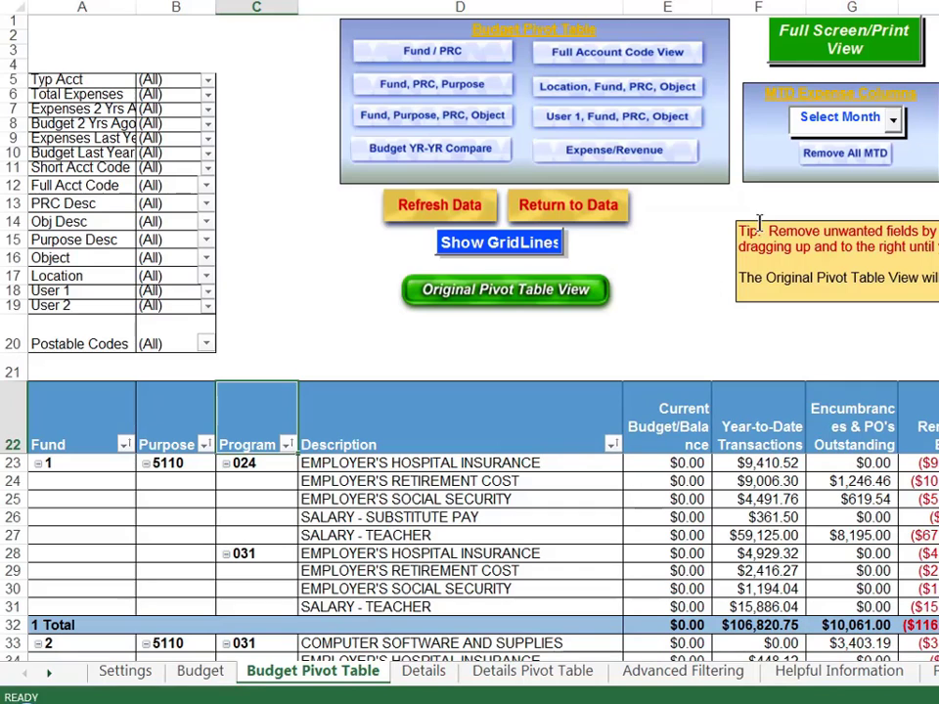
Step: Switch the pivot table to the full screen/print view and look over the Percent Spent column
left_click(808, 56)
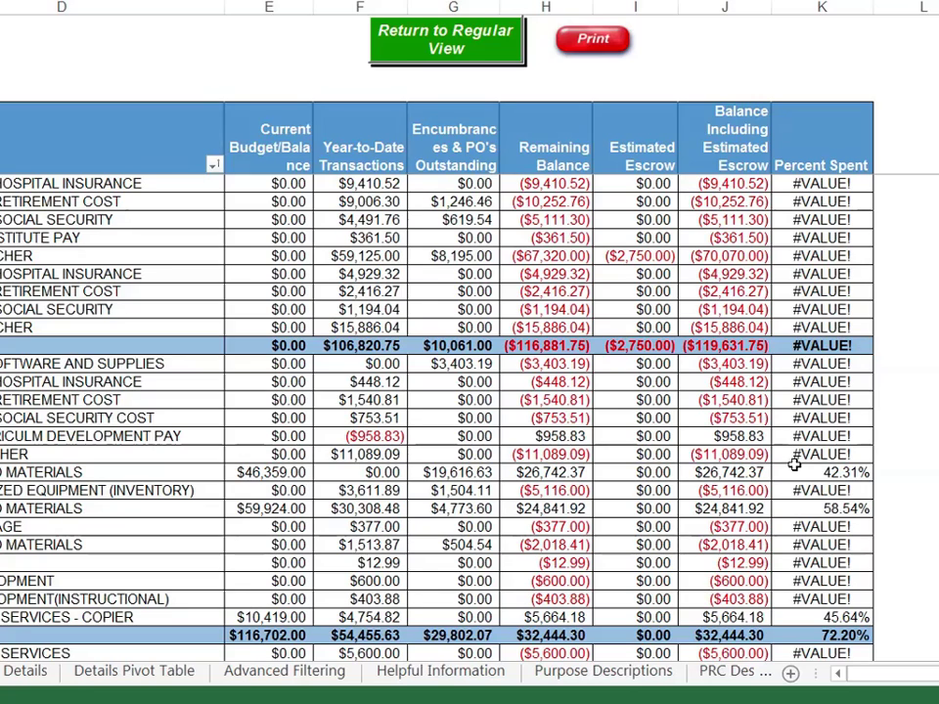
mouse_move(802, 475)
left_click(937, 483)
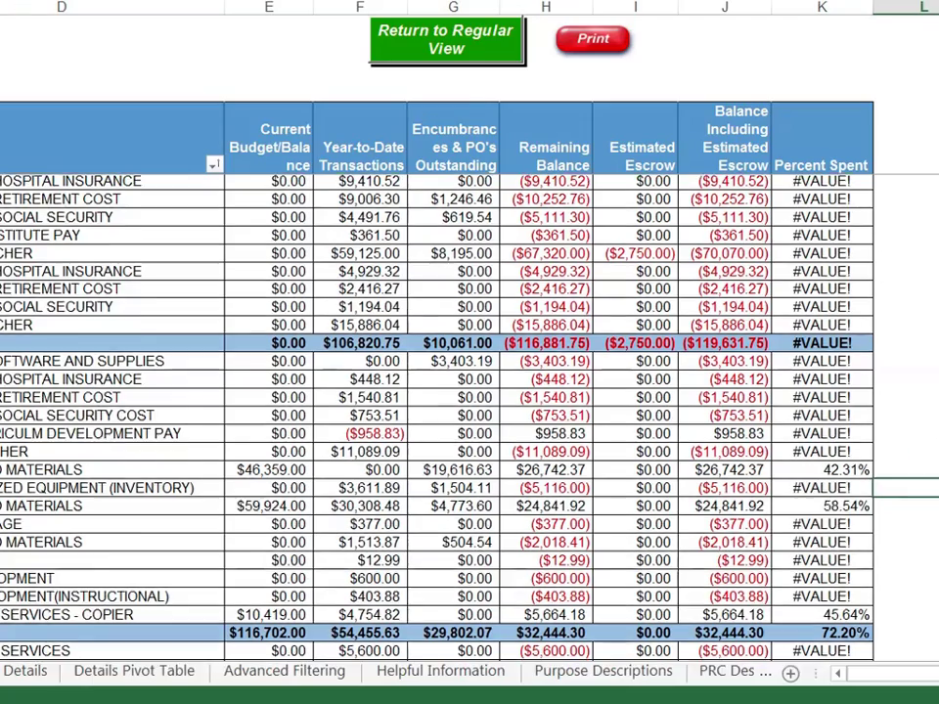
Step: Inspect the Current Budget, Year-to-Date Transactions and Percent Spent cells of fund 3's Contracted Services row in the pivot table
scroll(936, 481, "down", 3)
scroll(884, 404, "down", 4)
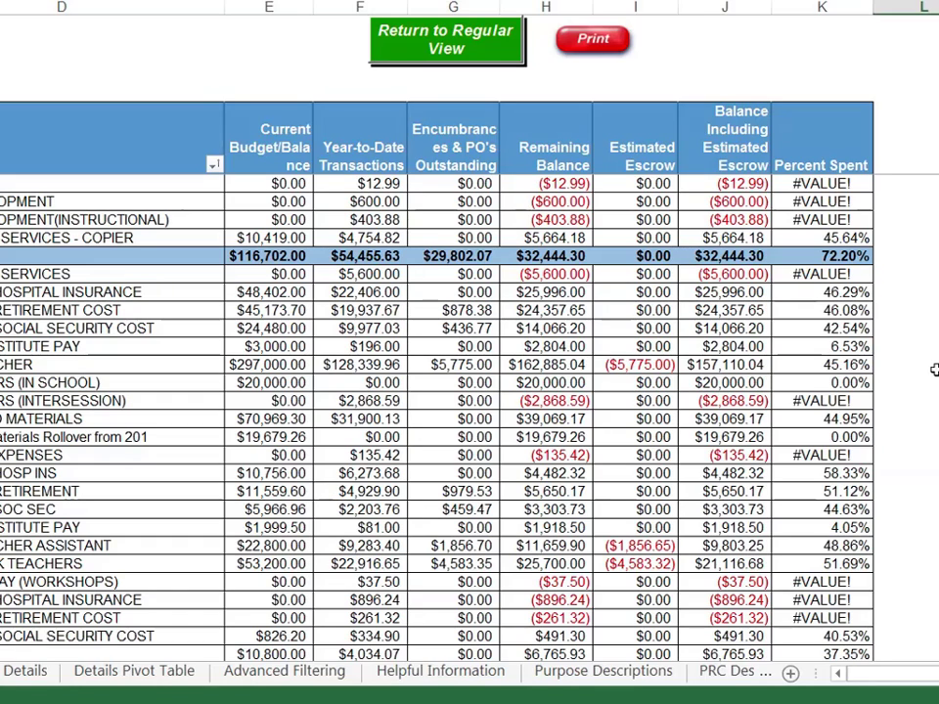
left_click(821, 278)
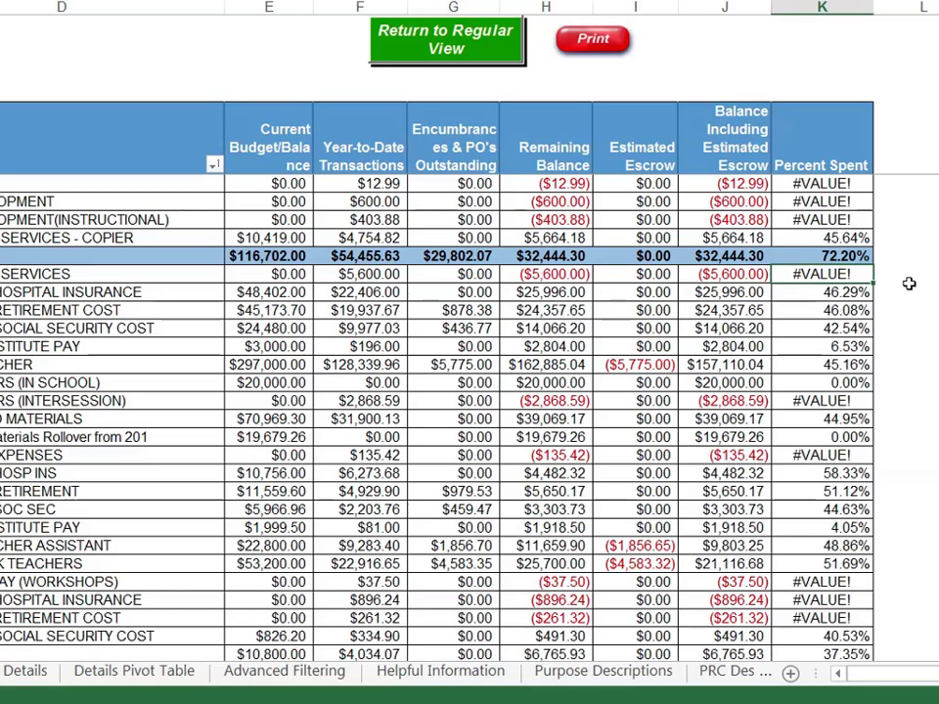
left_click(280, 277)
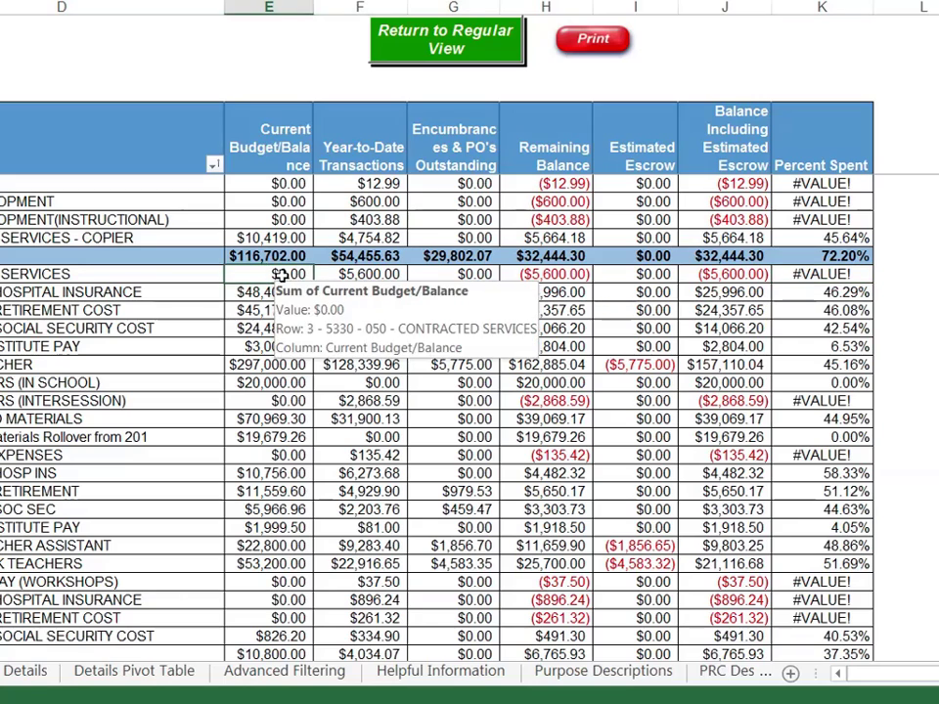
left_click(354, 279)
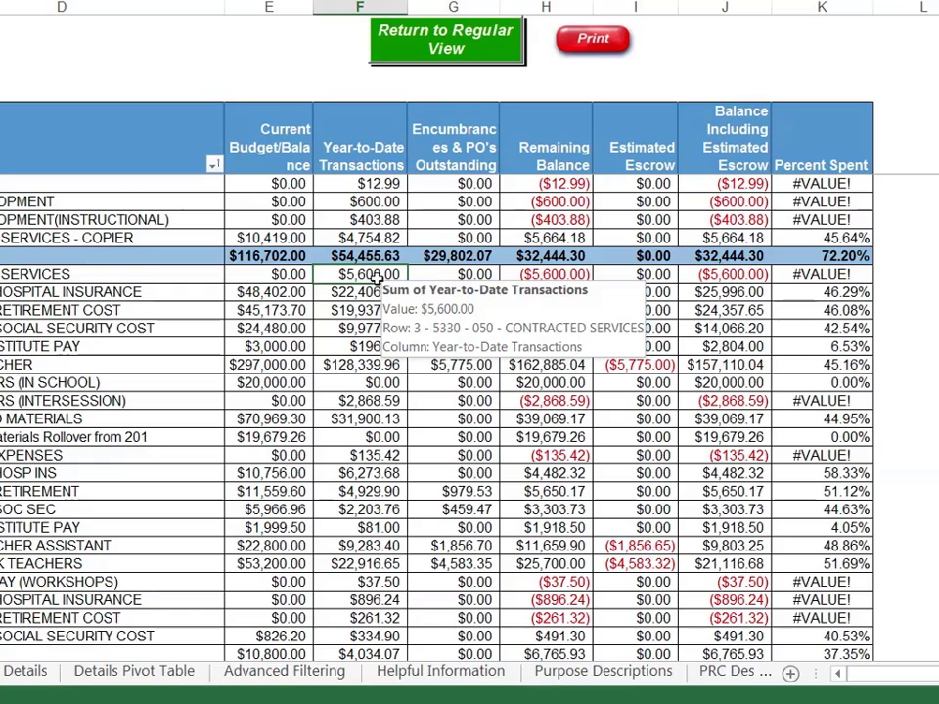
left_click(285, 275)
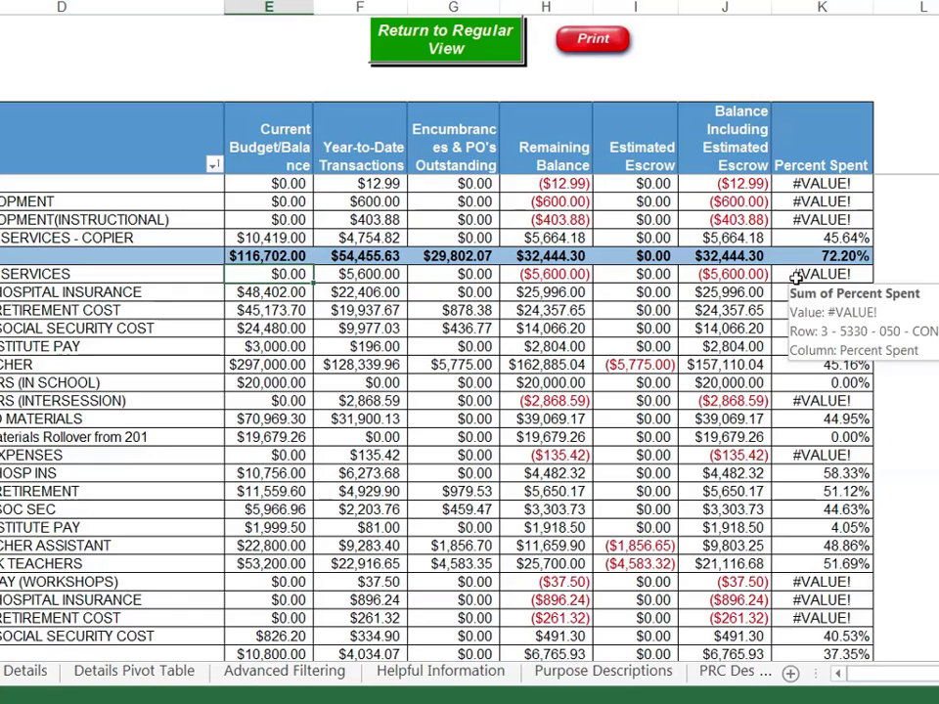
left_click(897, 280)
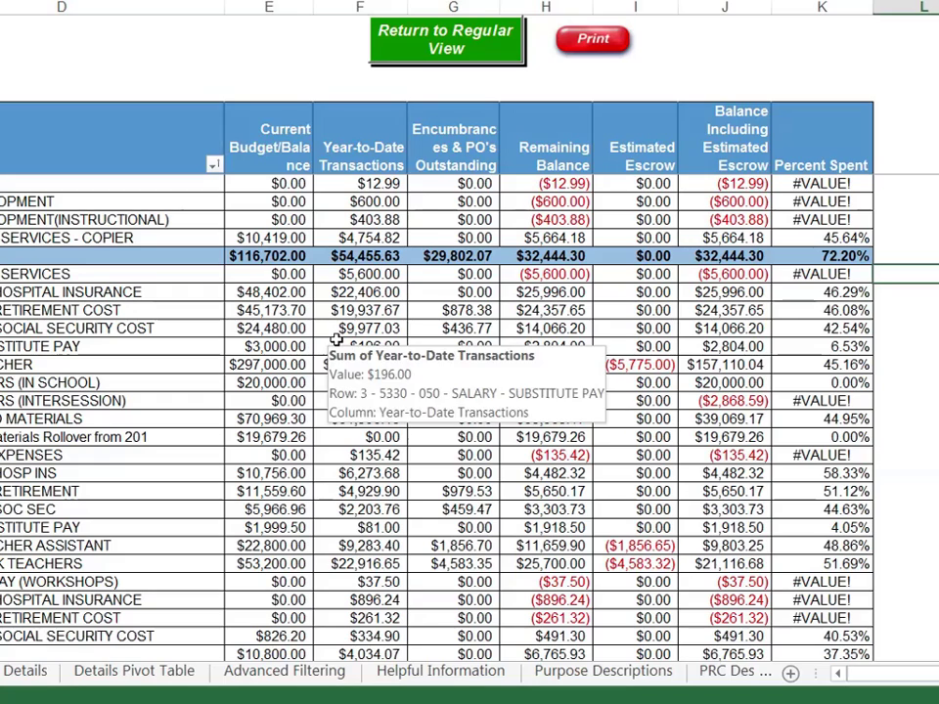
Step: Inspect the budget, transactions, remaining balance and percent spent of the Supplies and Materials row for purpose 5330, program 050
left_click(251, 421)
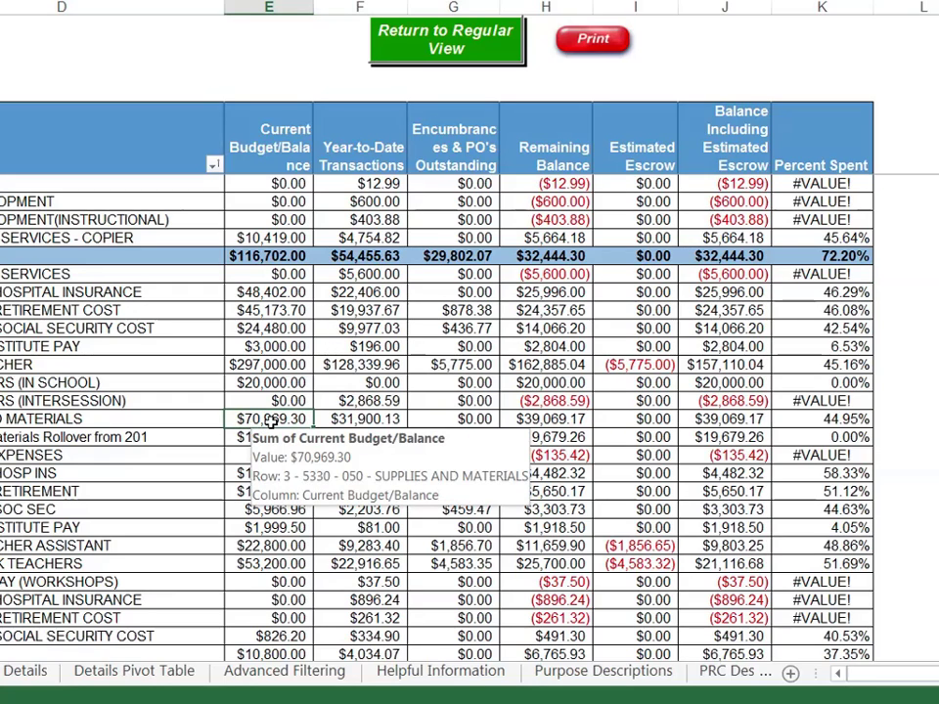
left_click(339, 420)
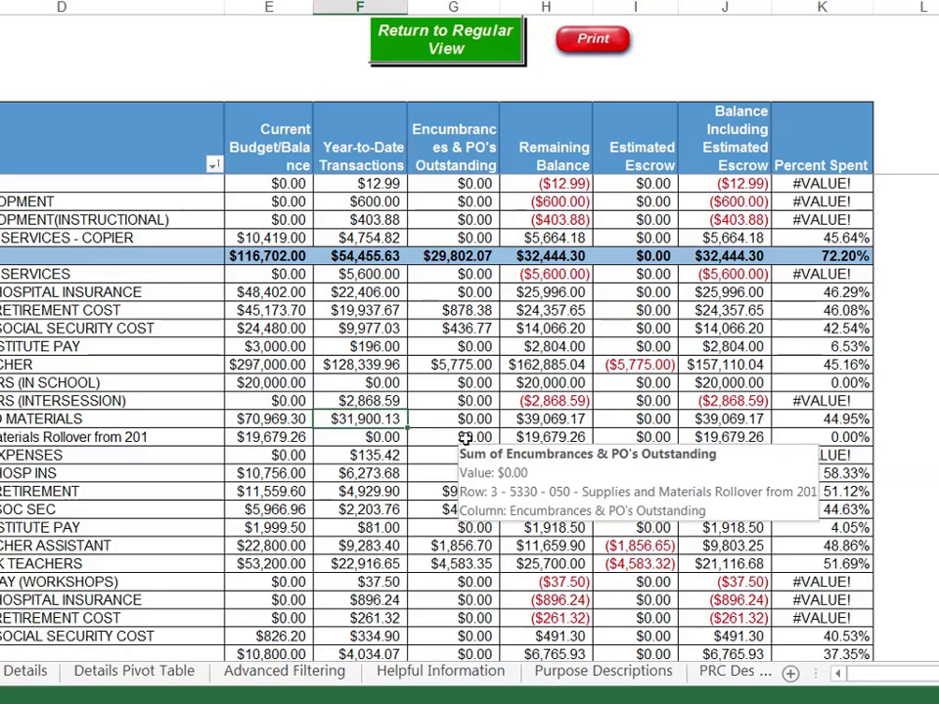
left_click(536, 418)
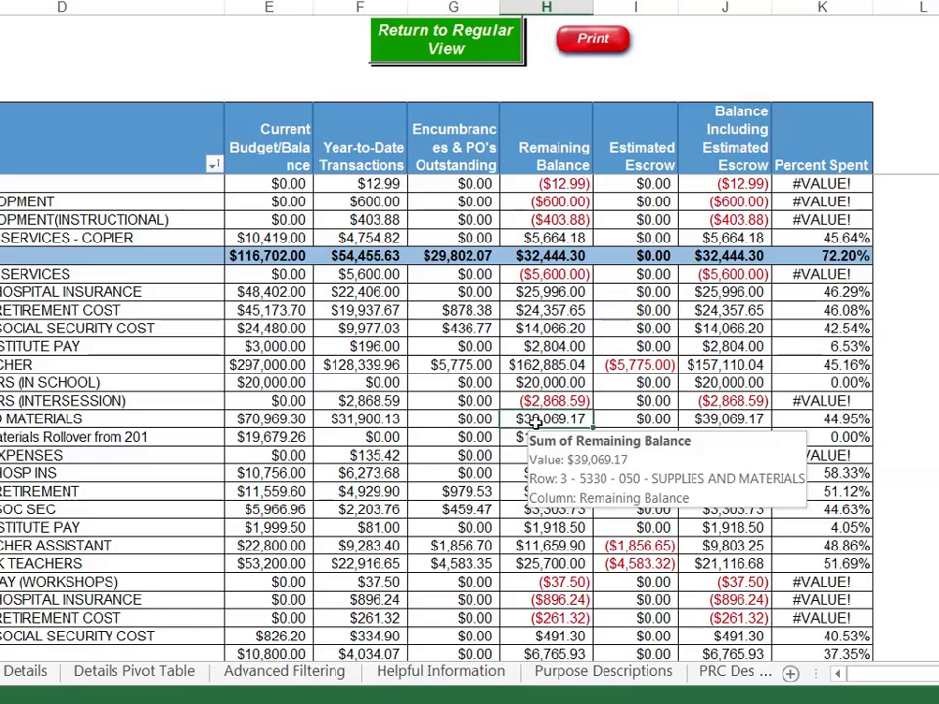
left_click(847, 419)
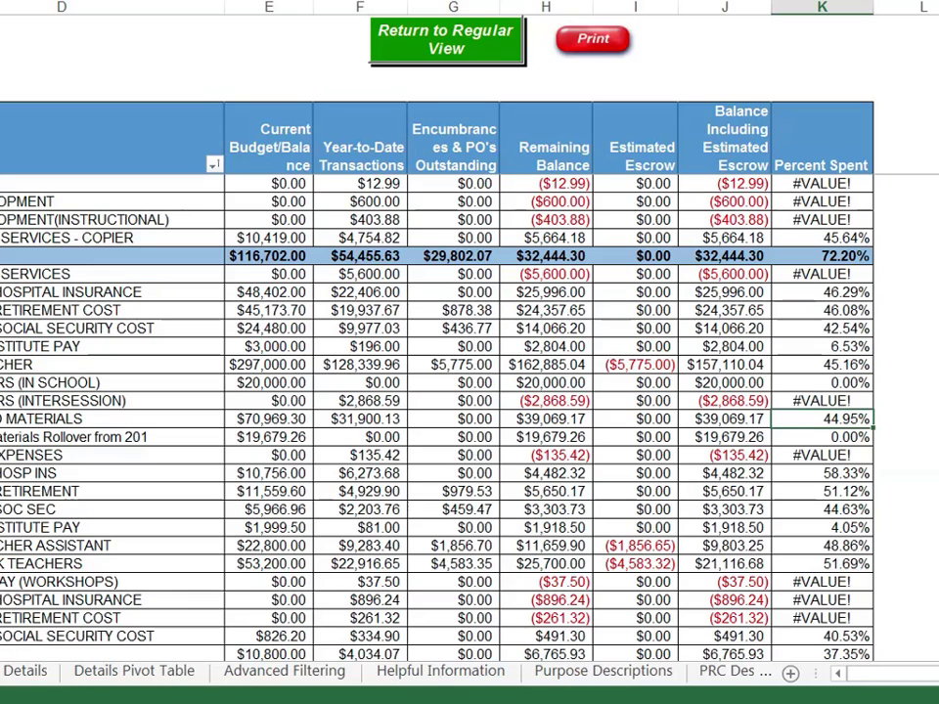
Step: Try limiting the pivot table's Fund filter to 1, then reselect all funds and apply the filter
scroll(440, 410, "up", 7)
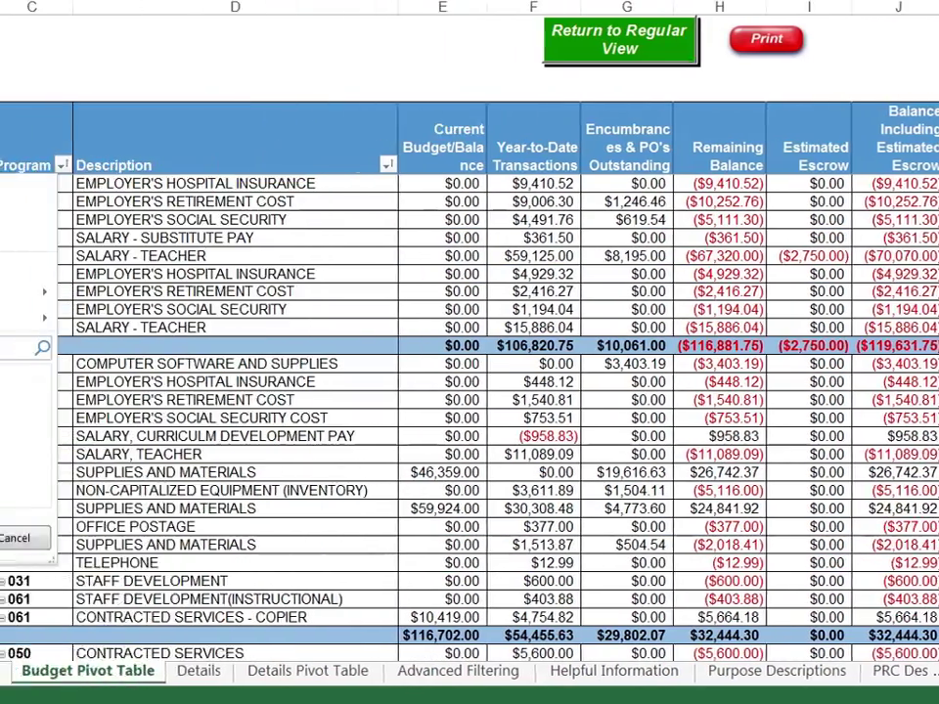
left_click(124, 165)
left_click(54, 373)
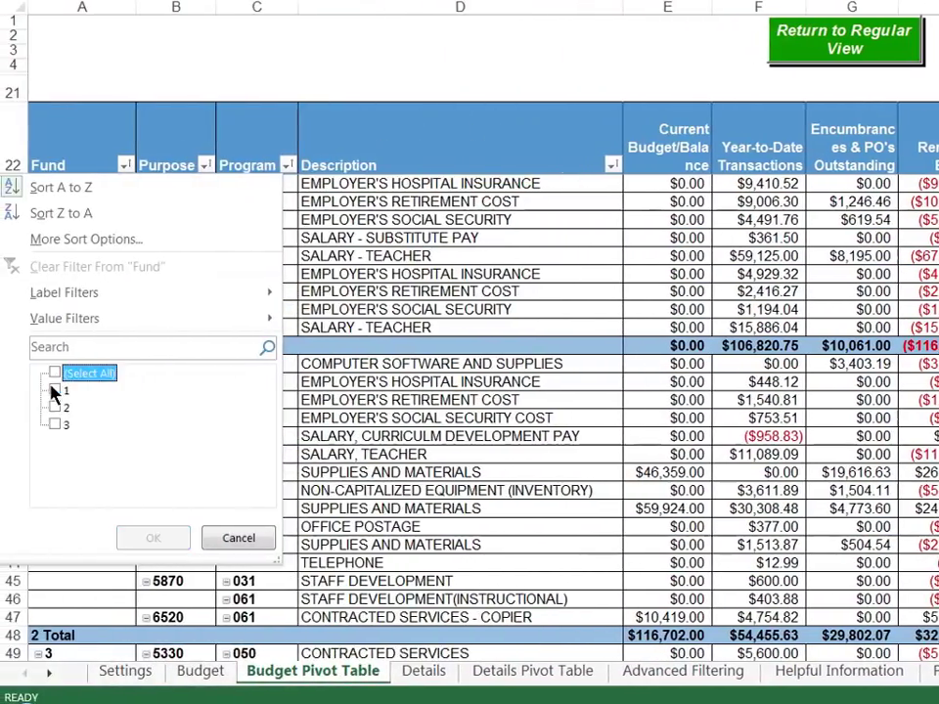
left_click(55, 390)
left_click(137, 540)
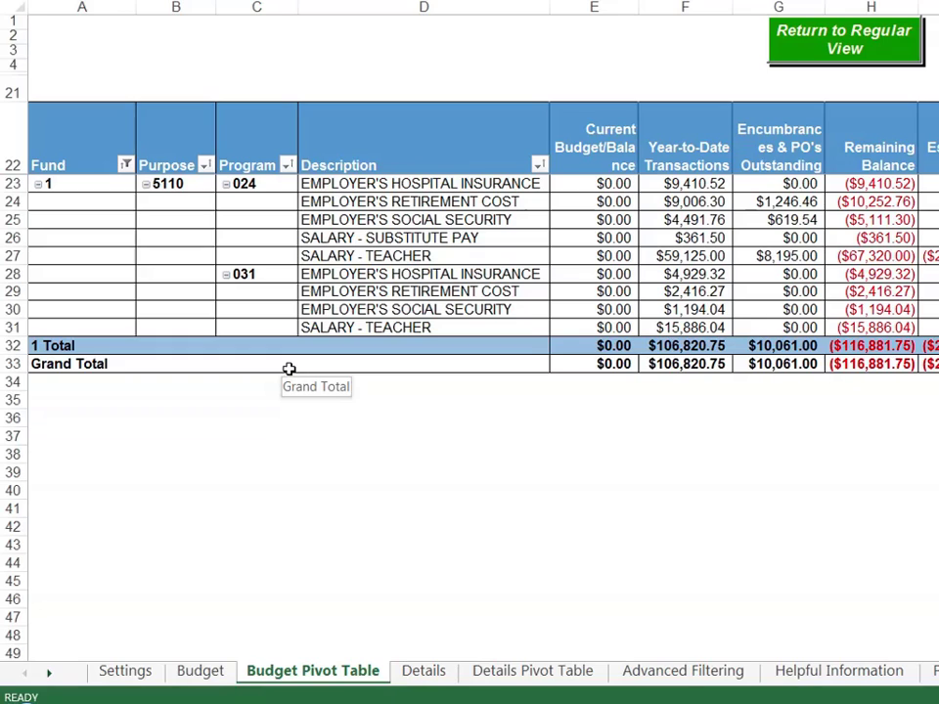
left_click(125, 166)
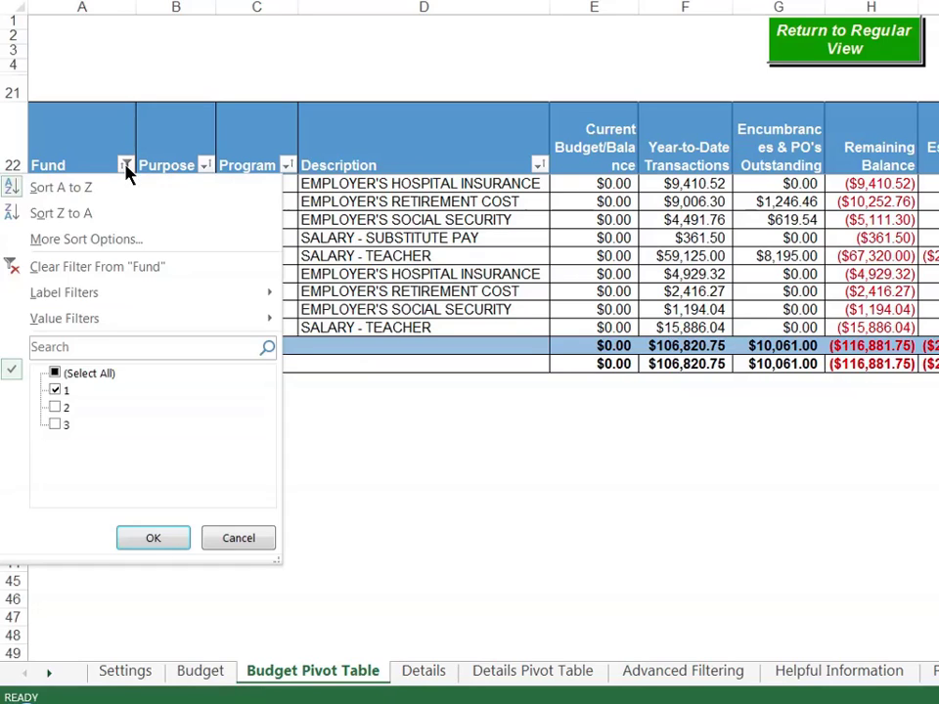
left_click(55, 375)
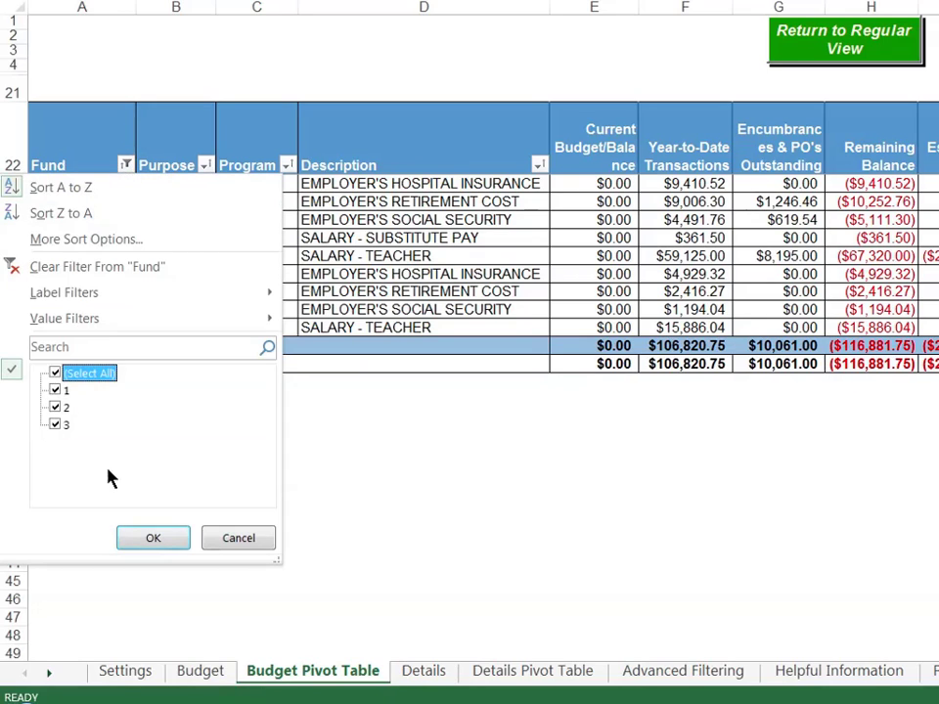
left_click(133, 539)
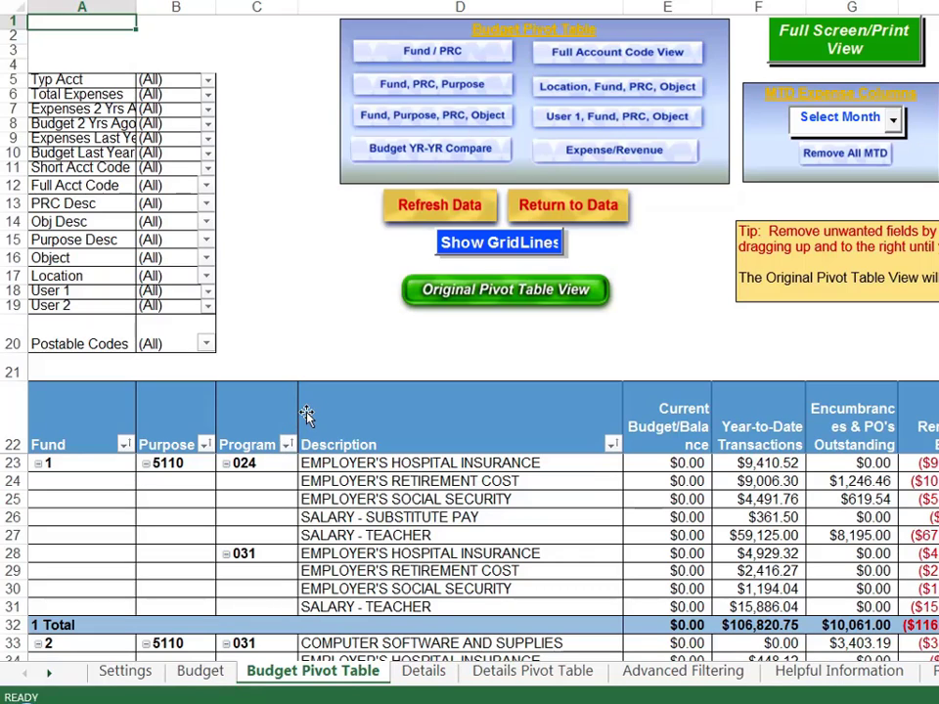
Step: Move Object from the report filters to a row label between Program and Description and set its subtotals to None
left_click(83, 258)
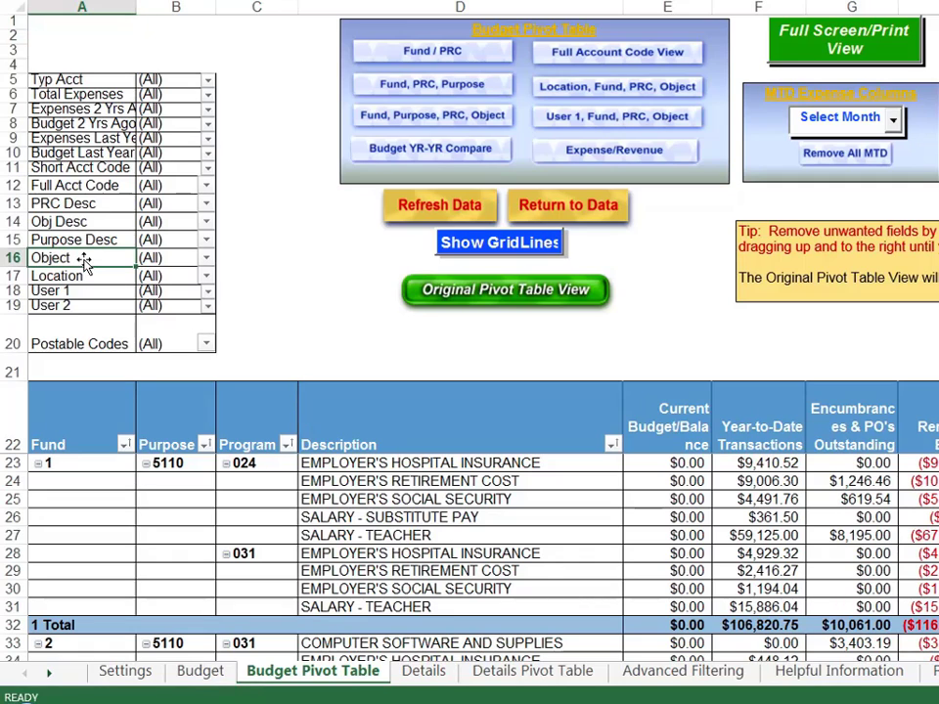
left_click_drag(83, 259, 288, 445)
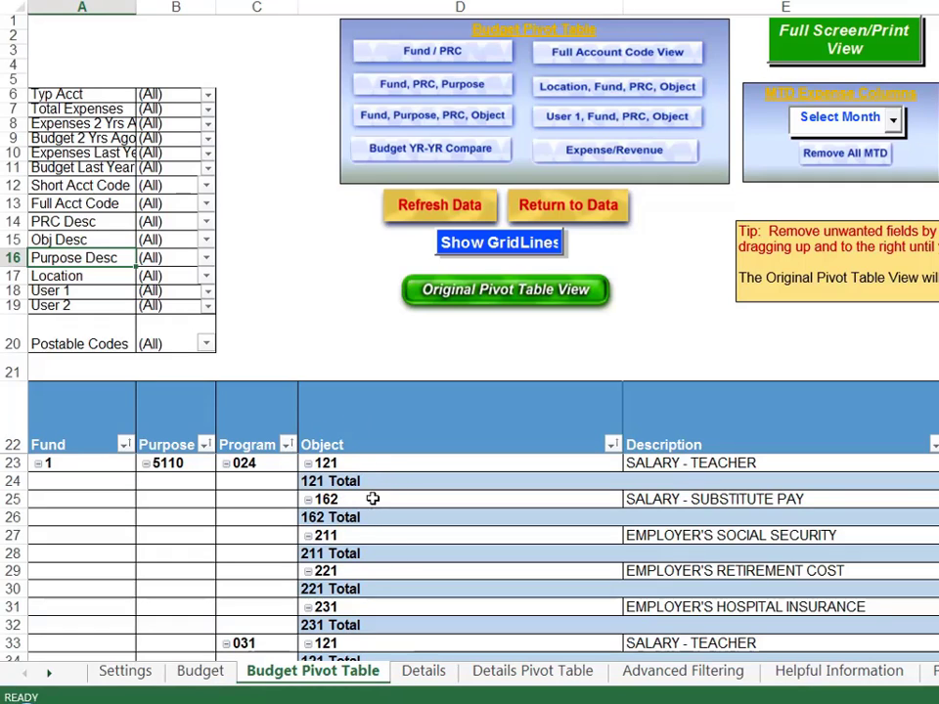
double_click(382, 419)
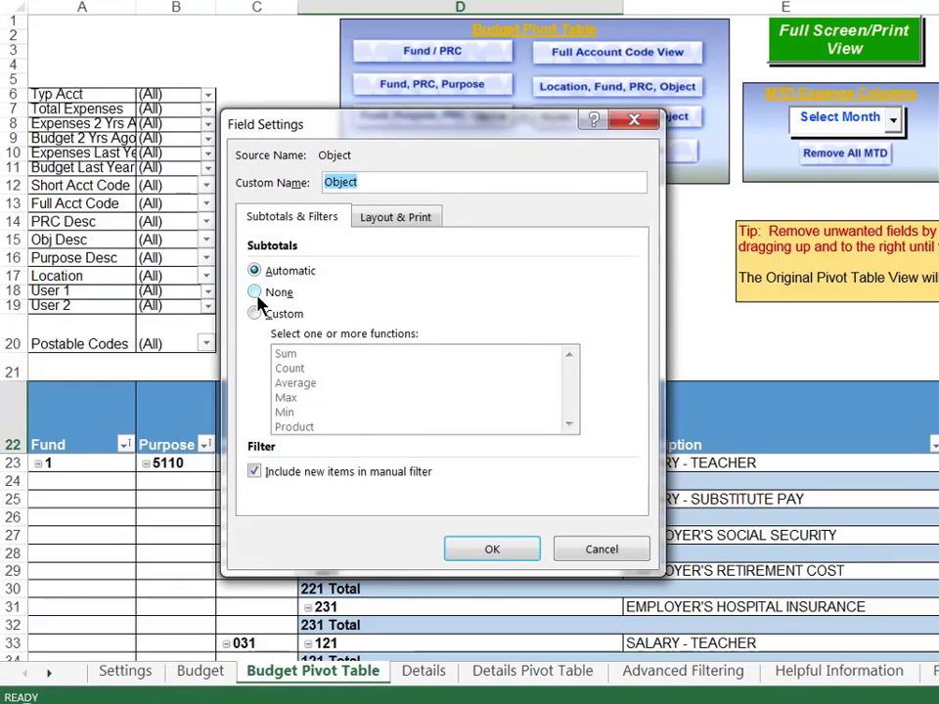
left_click(256, 294)
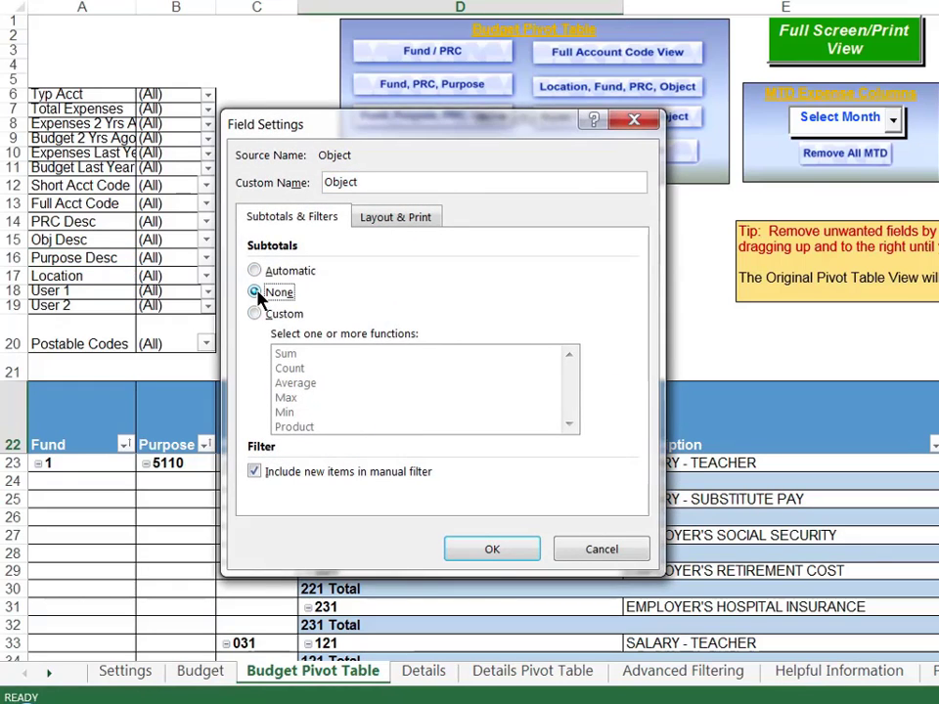
left_click(481, 548)
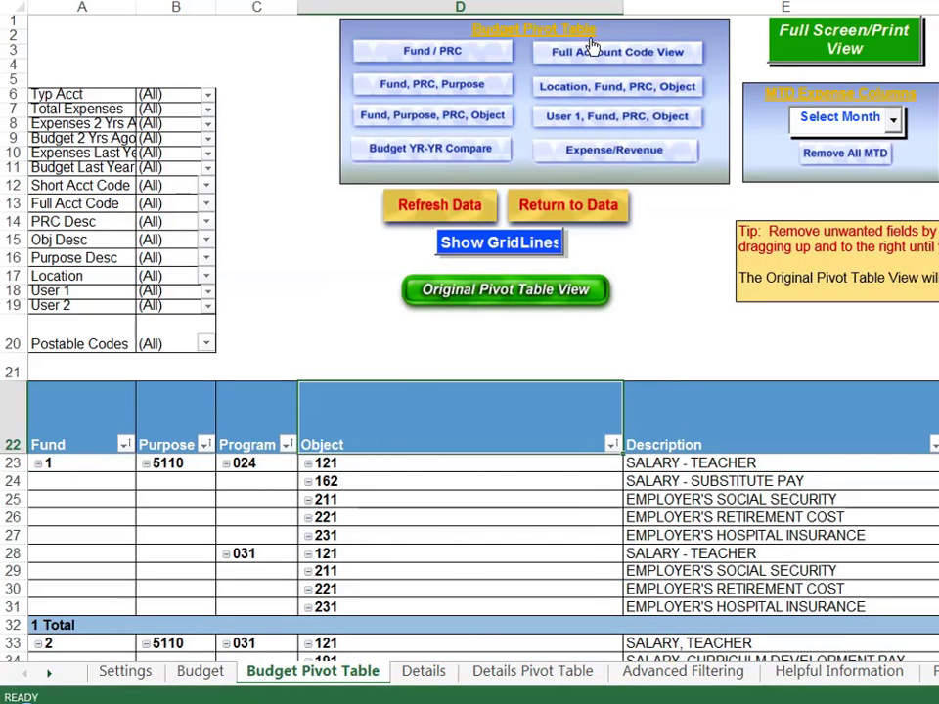
Step: Narrow the pivot table's Object column and check the table in print preview without printing
left_click_drag(624, 7, 352, 59)
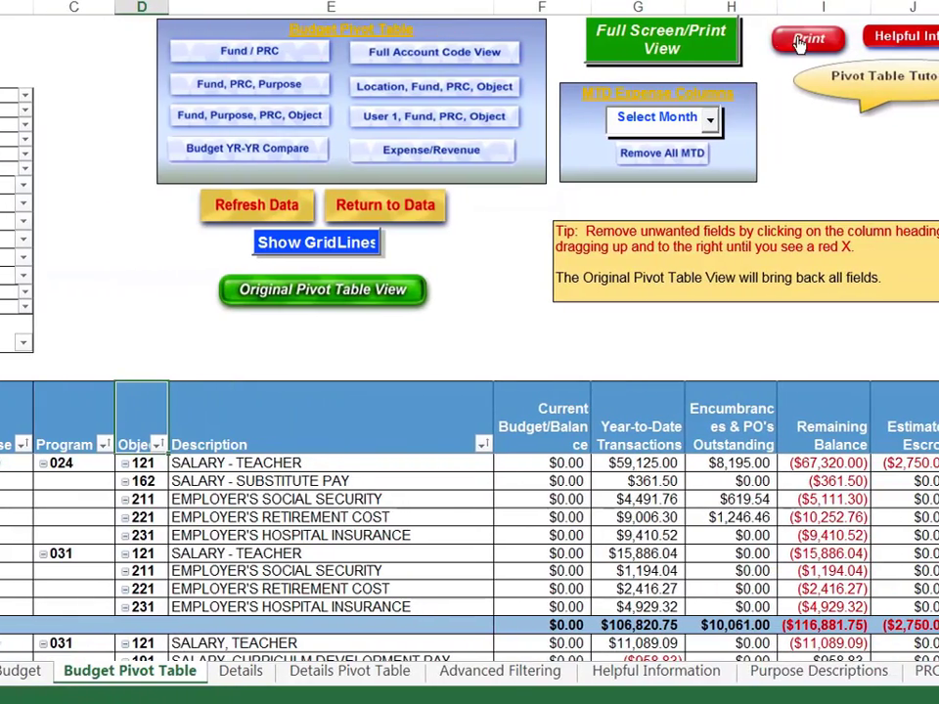
left_click(803, 39)
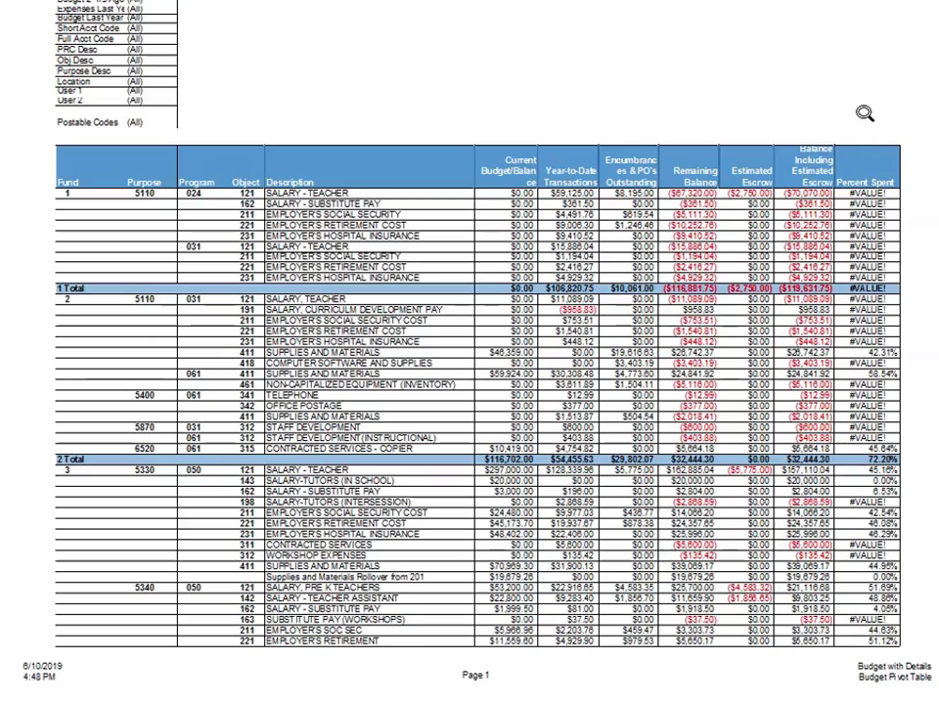
key("Escape")
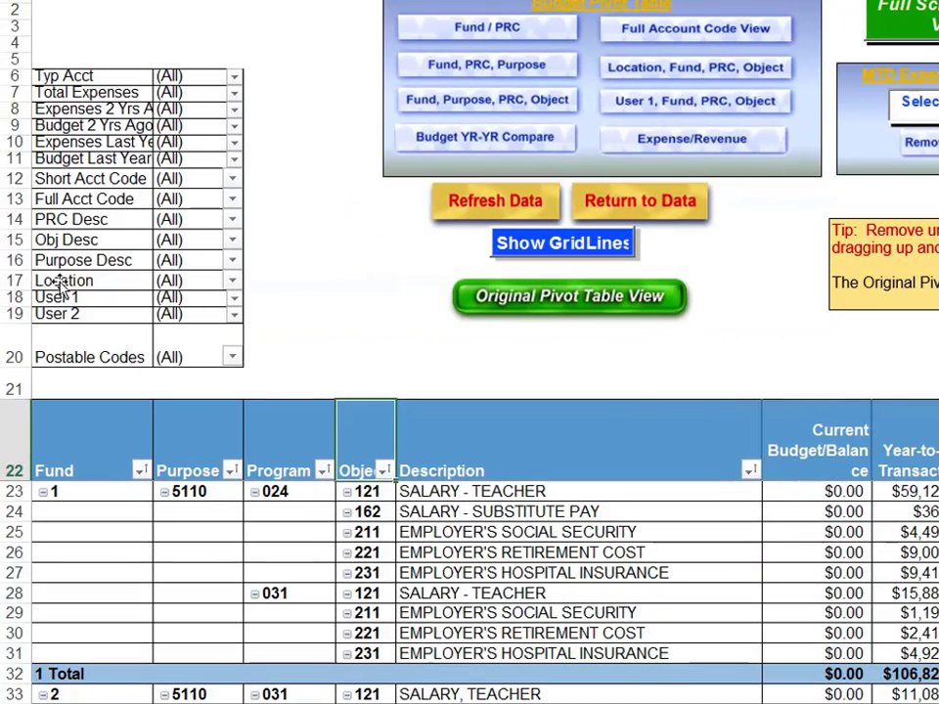
Step: Move Location and User 1 from the report filters to row labels after Object and set Location's subtotals to None
left_click_drag(60, 285, 370, 468)
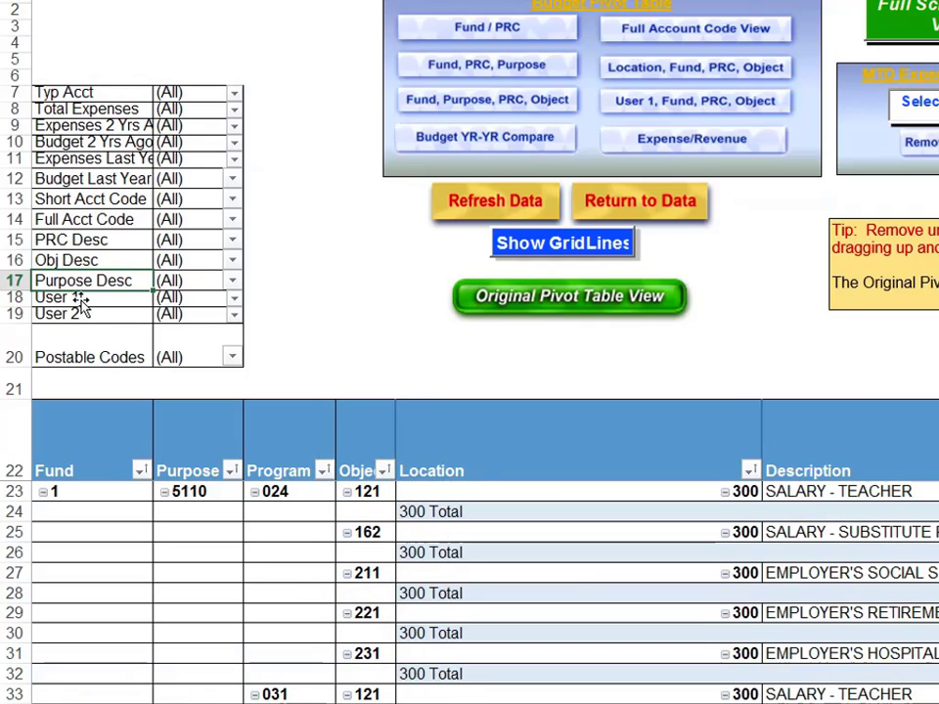
left_click_drag(80, 298, 686, 469)
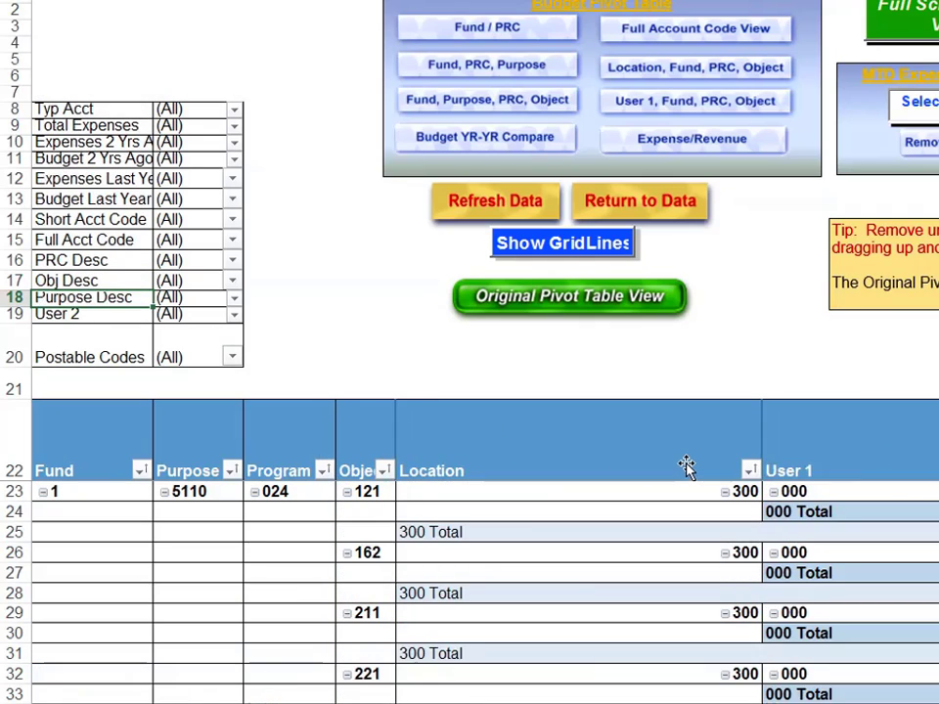
double_click(640, 463)
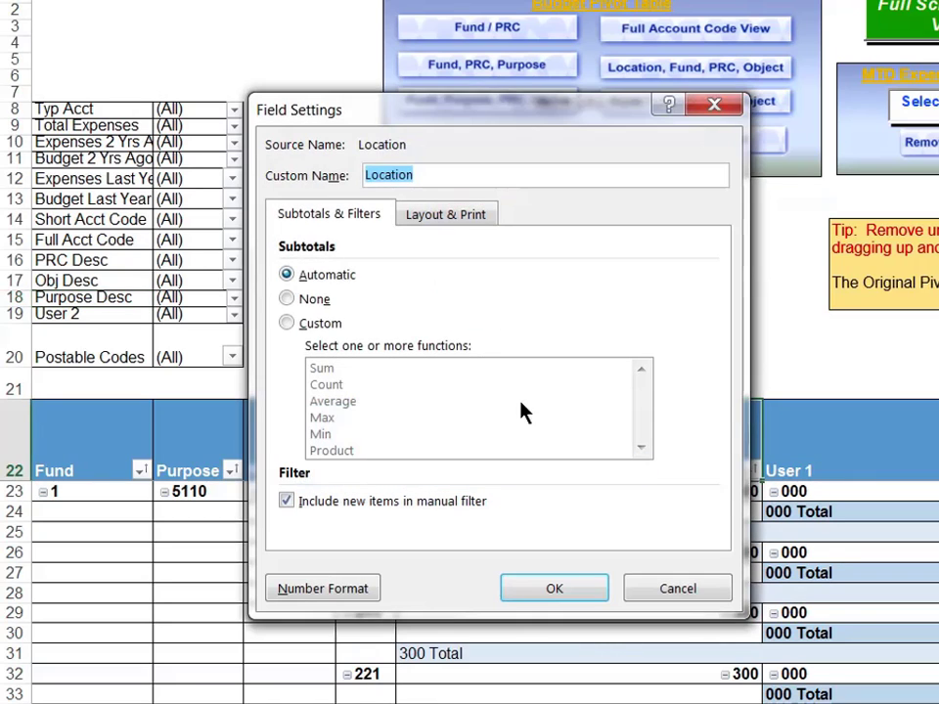
left_click(286, 299)
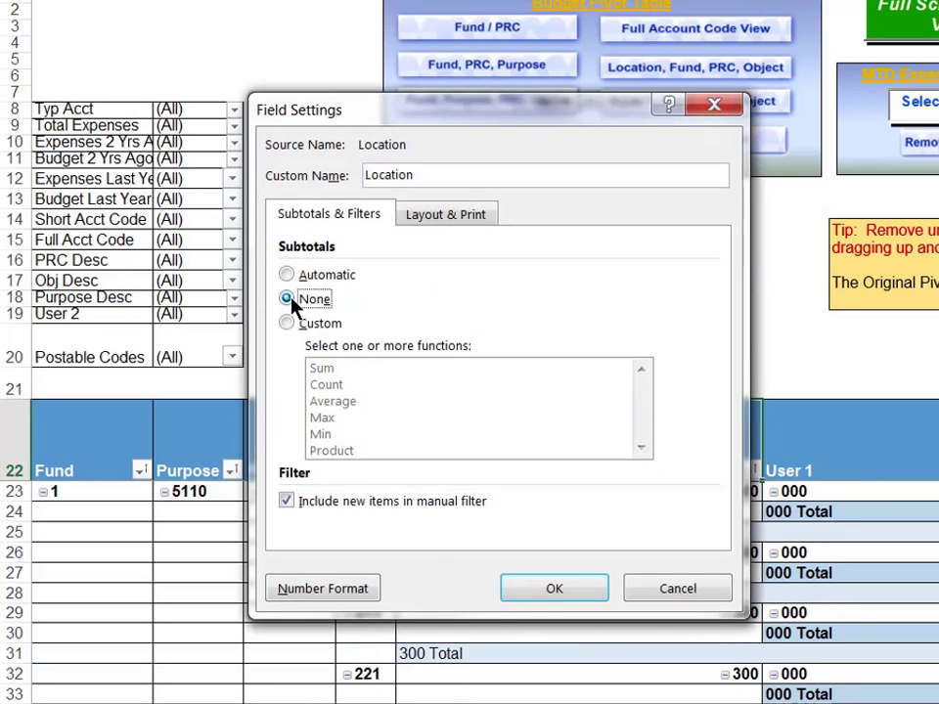
left_click(513, 589)
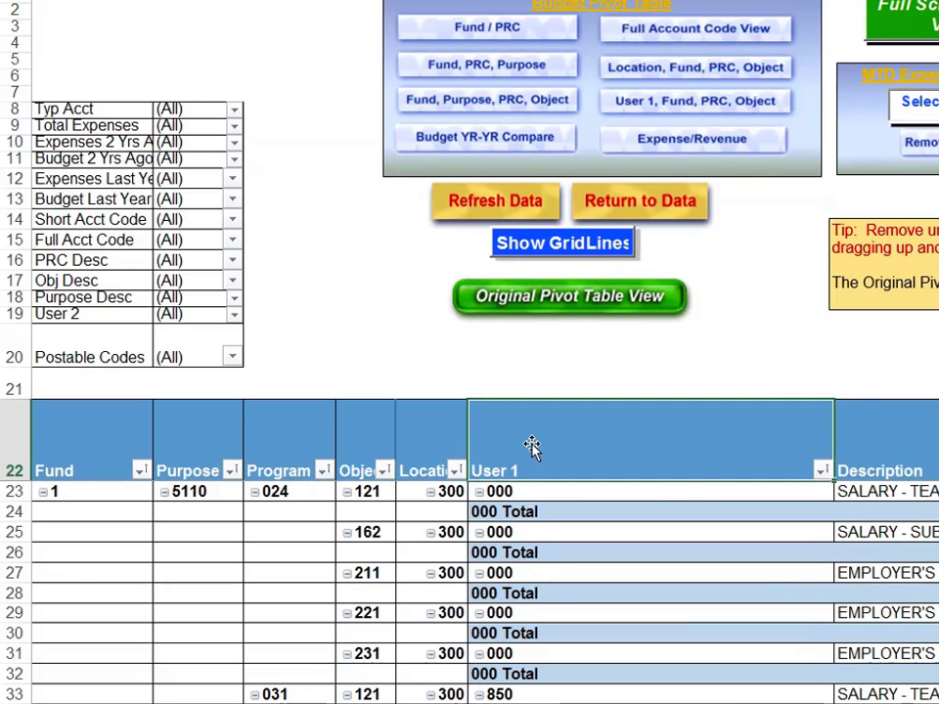
Step: Set the subtotals of the pivot table's User 1 field to None and narrow its column
double_click(531, 446)
left_click(288, 301)
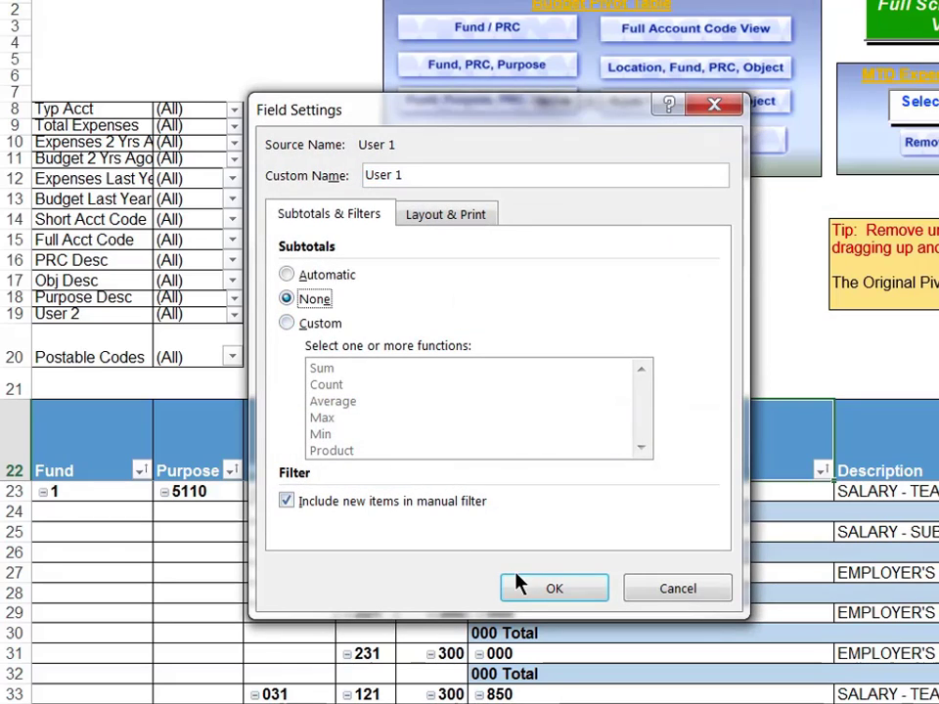
left_click(532, 592)
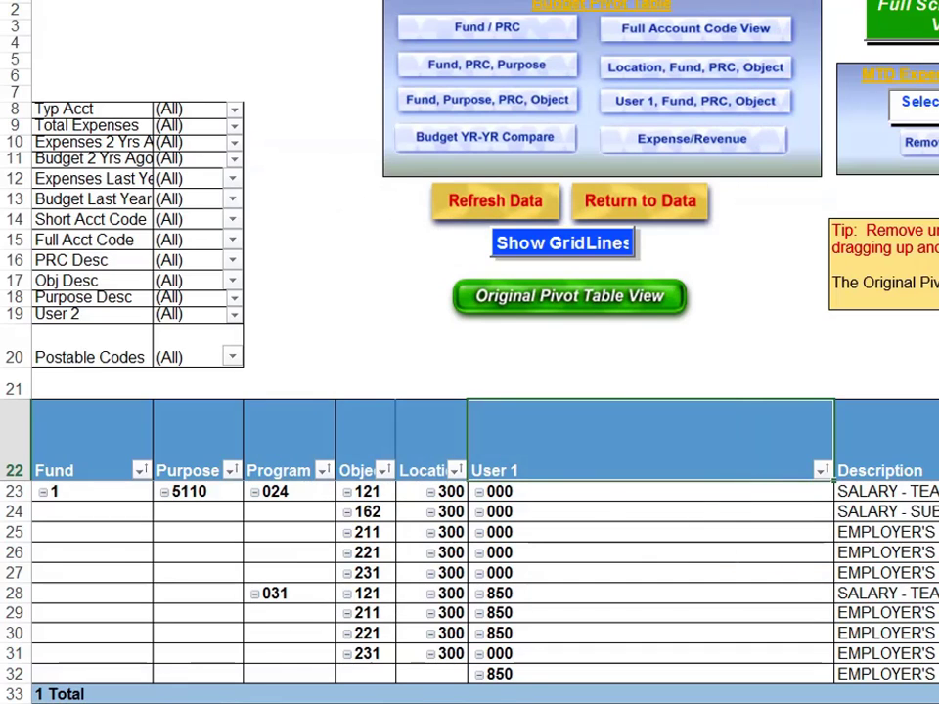
left_click_drag(834, 1, 527, 41)
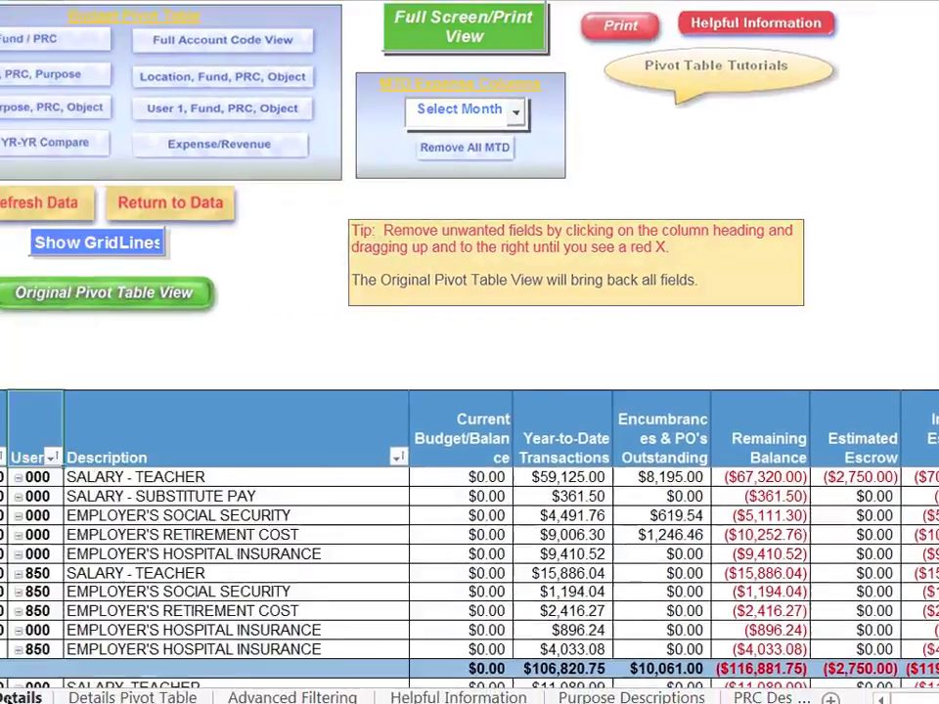
Step: View the Details sheet's transactions and return to the Budget sheet
left_click(423, 671)
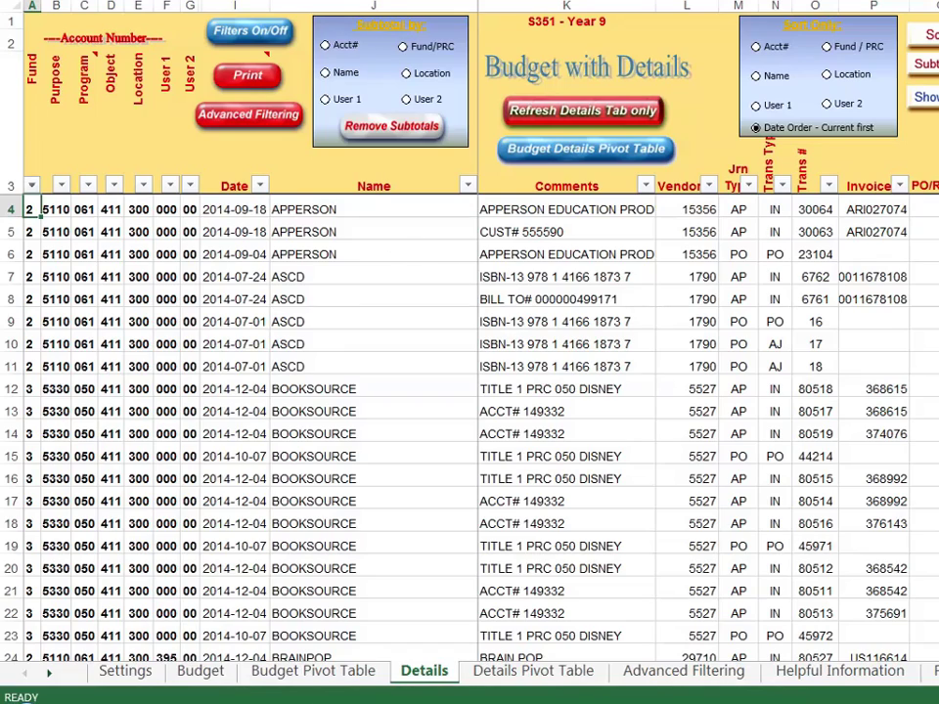
scroll(469, 391, "up", 1)
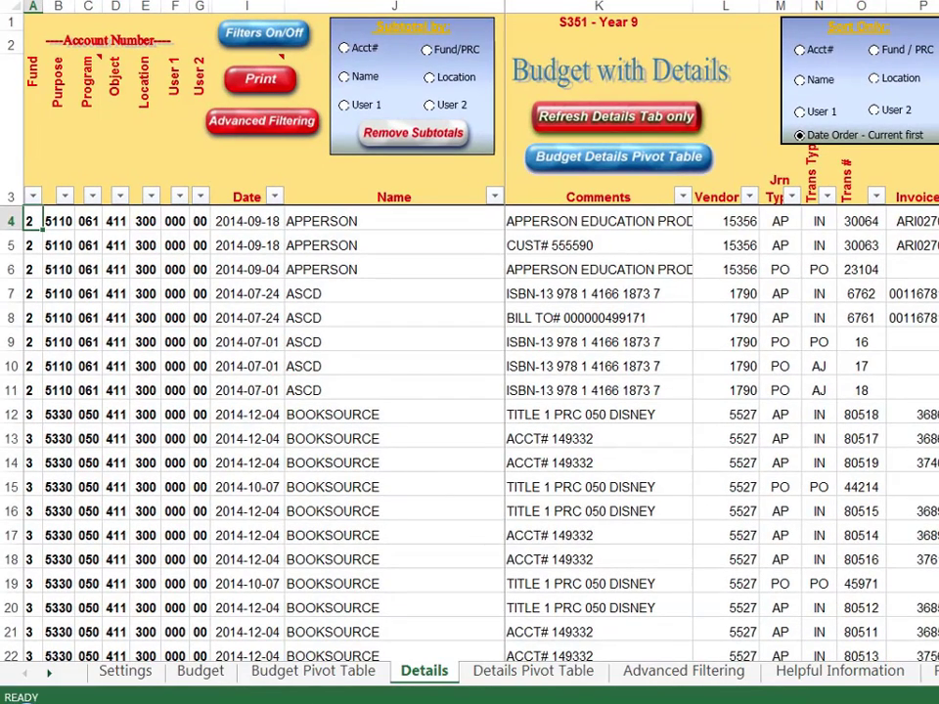
left_click(178, 673)
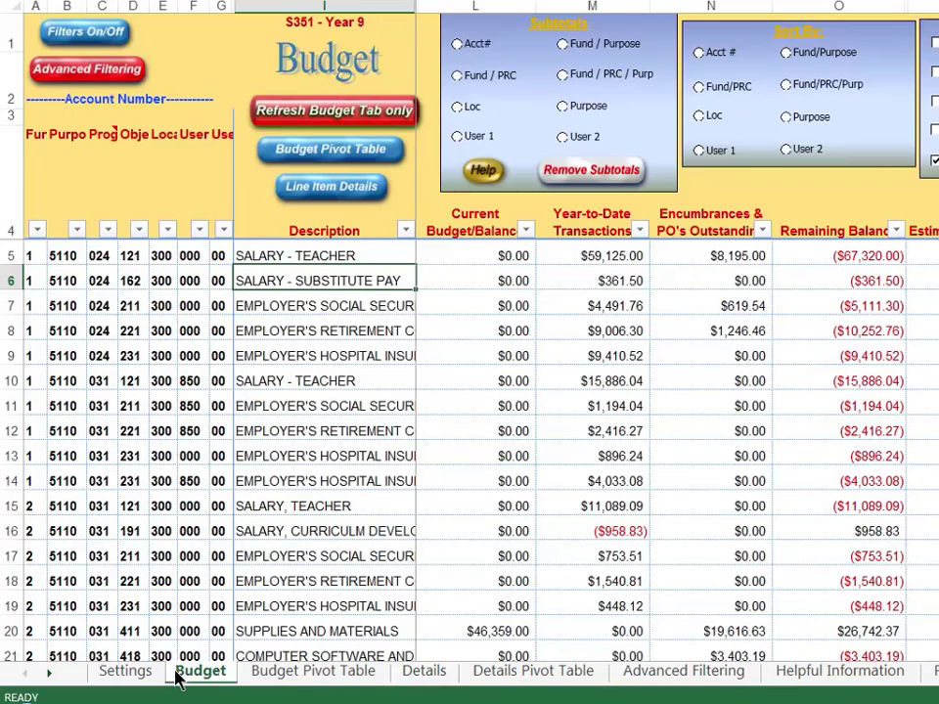
Step: Filter the Budget sheet's Program column to 061 only and select the Year-to-Date Transactions total
left_click(108, 228)
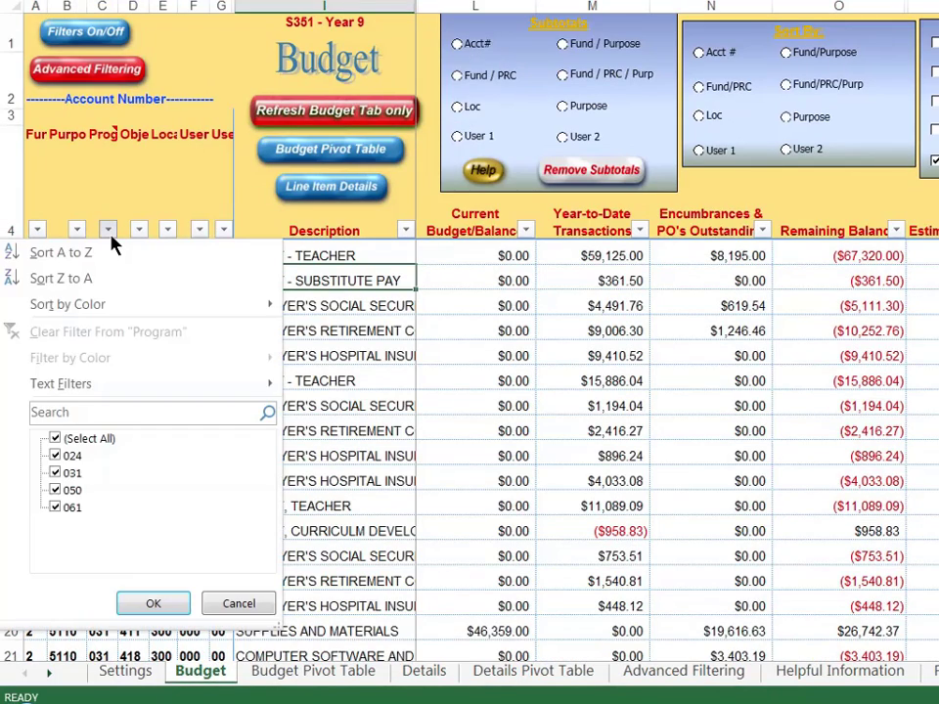
left_click(56, 439)
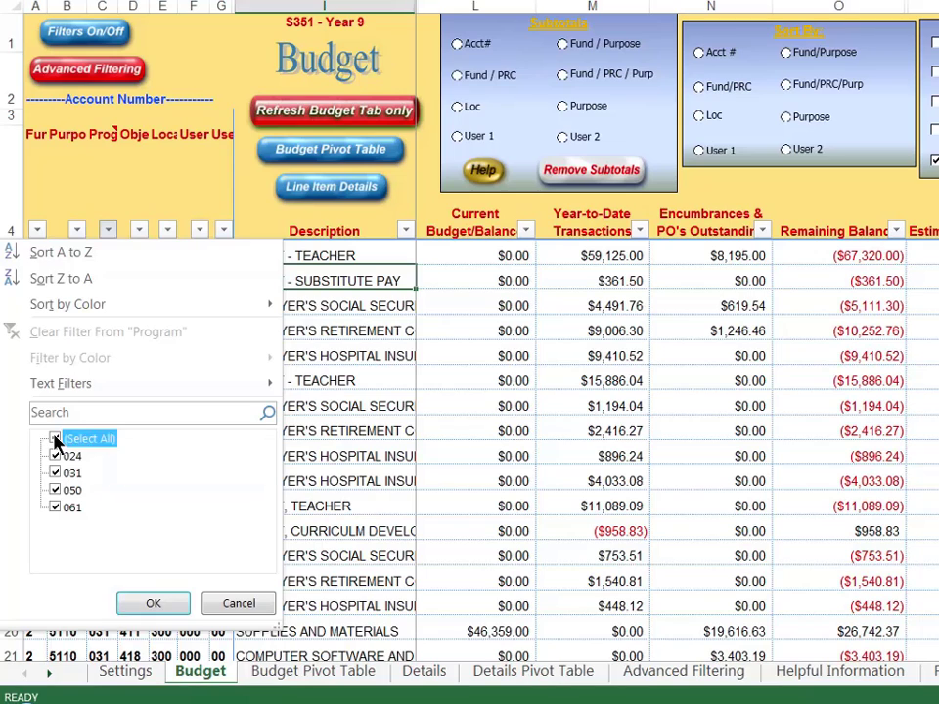
left_click(55, 507)
left_click(151, 603)
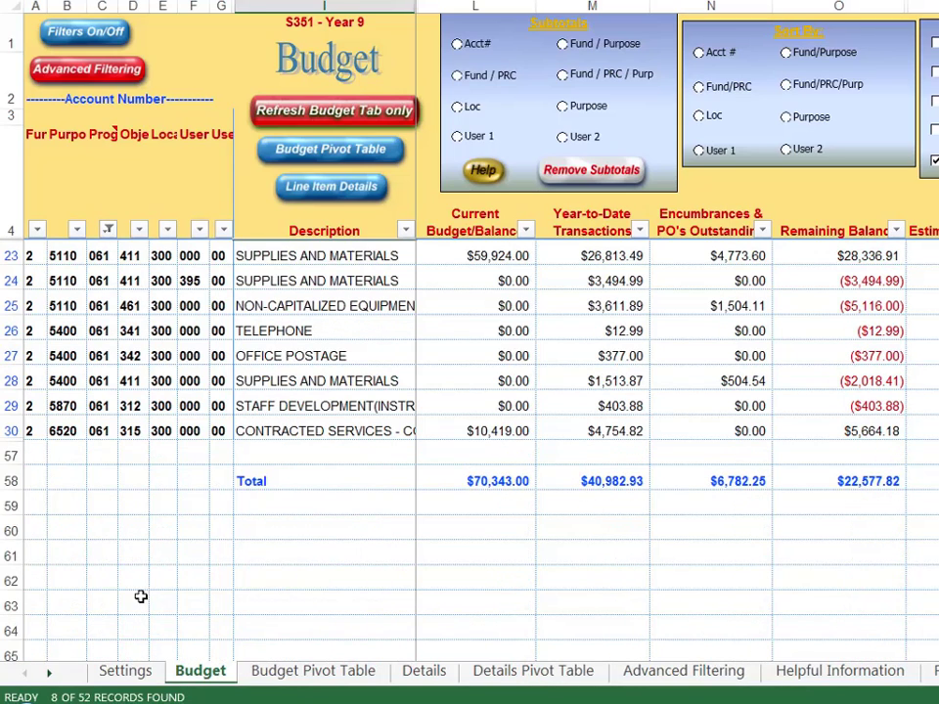
left_click(589, 482)
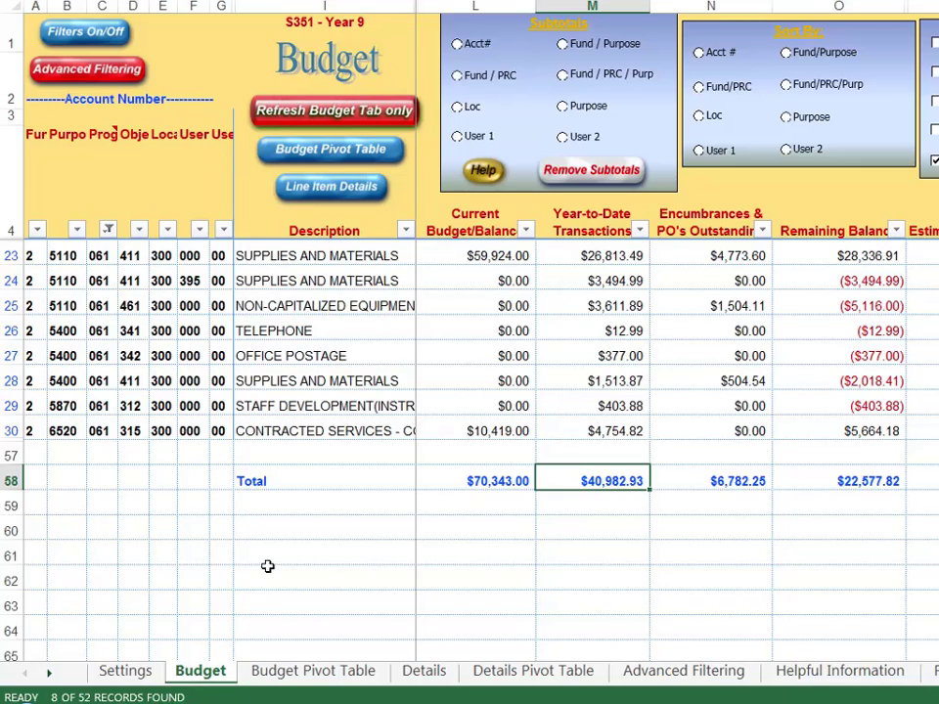
Step: Filter the Details sheet's Program column to show only 061
left_click(430, 673)
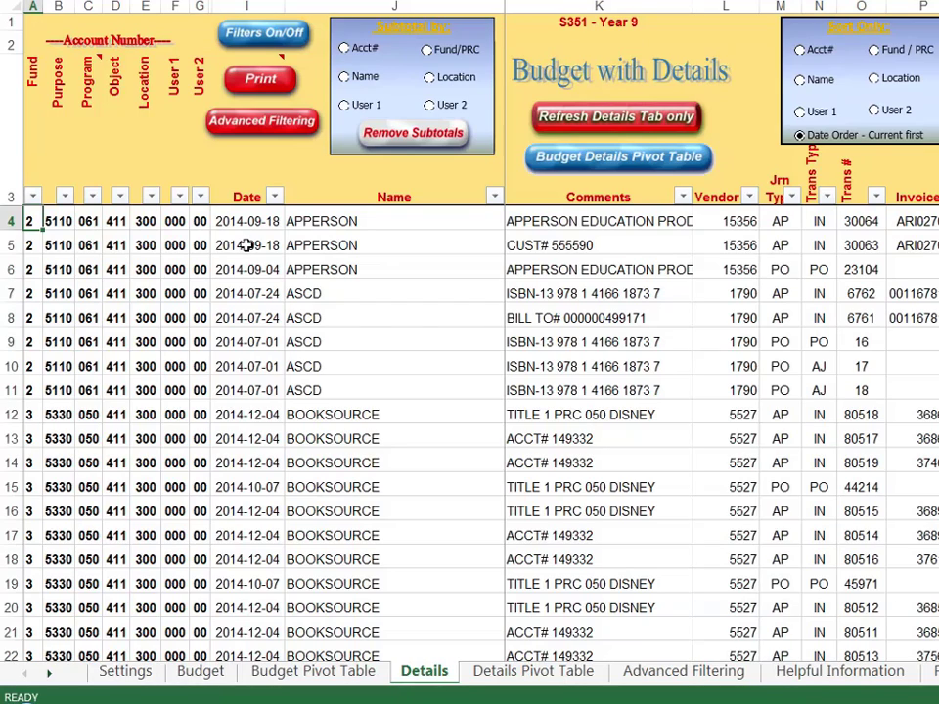
left_click(92, 197)
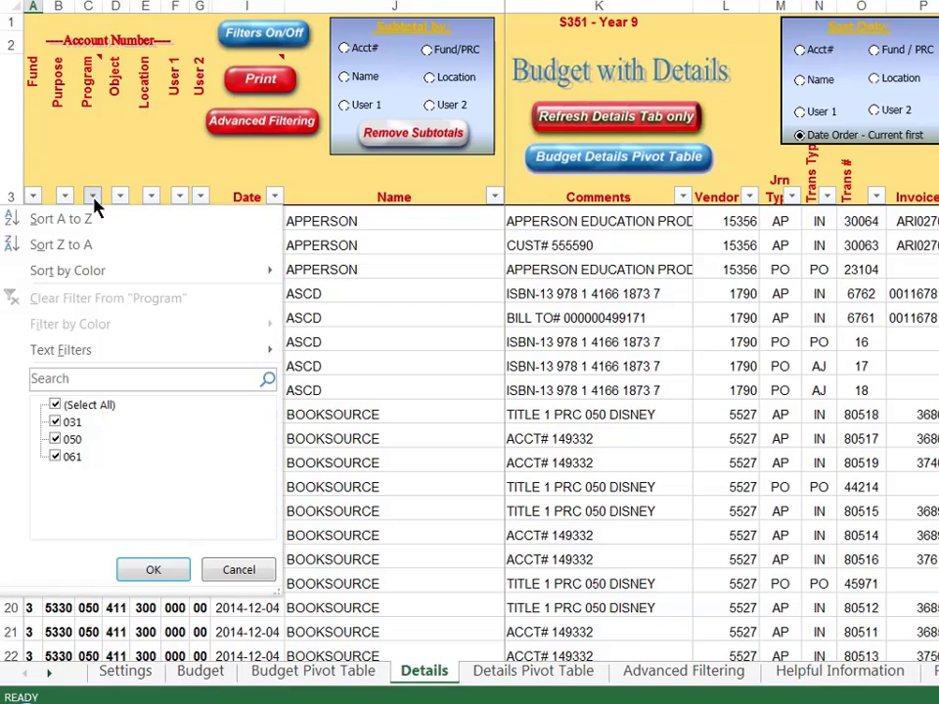
left_click(54, 404)
left_click(54, 457)
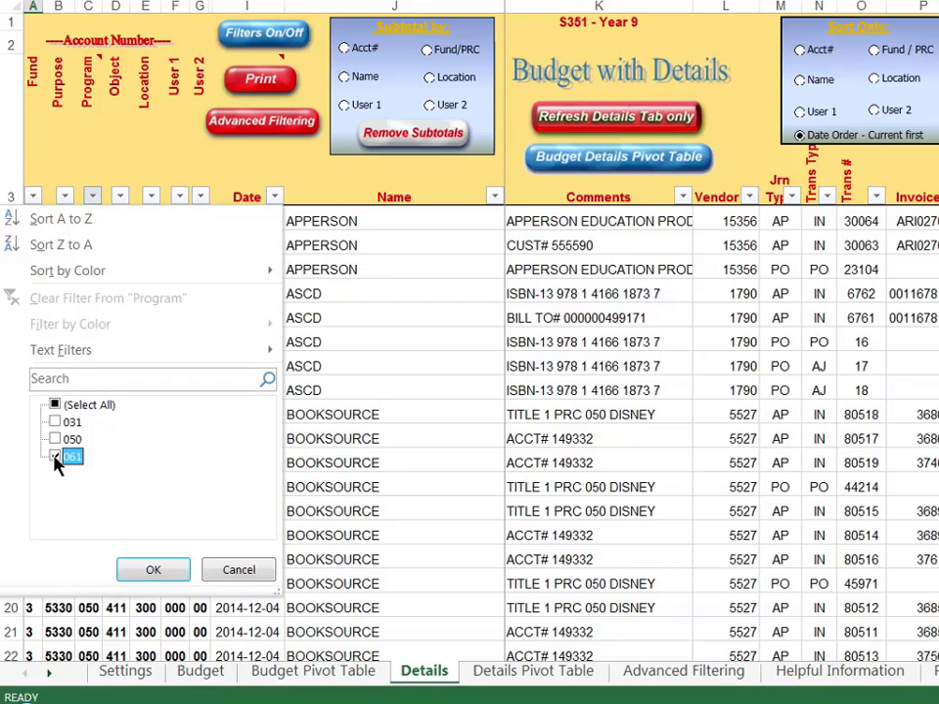
left_click(152, 570)
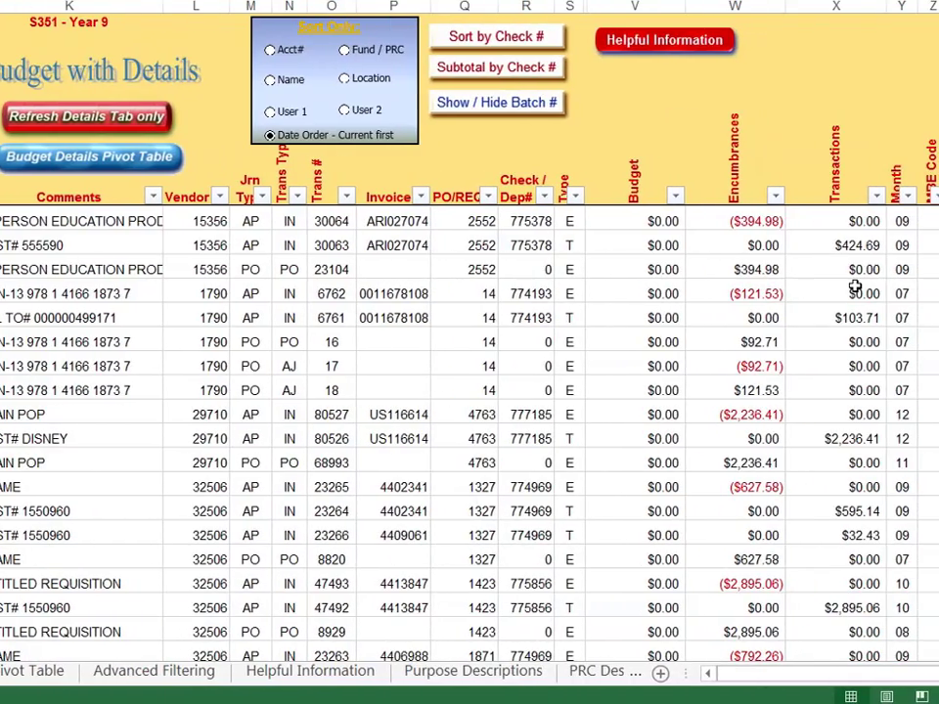
Step: Go to the end of the Details sheet's Transactions column and select its total
left_click(855, 288)
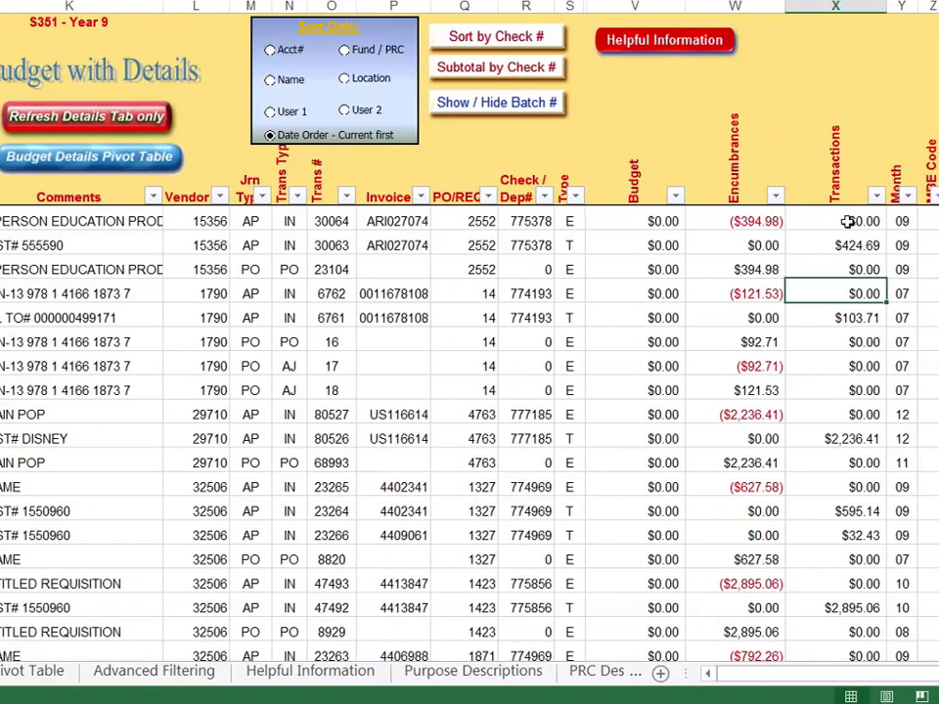
key("ctrl+Down")
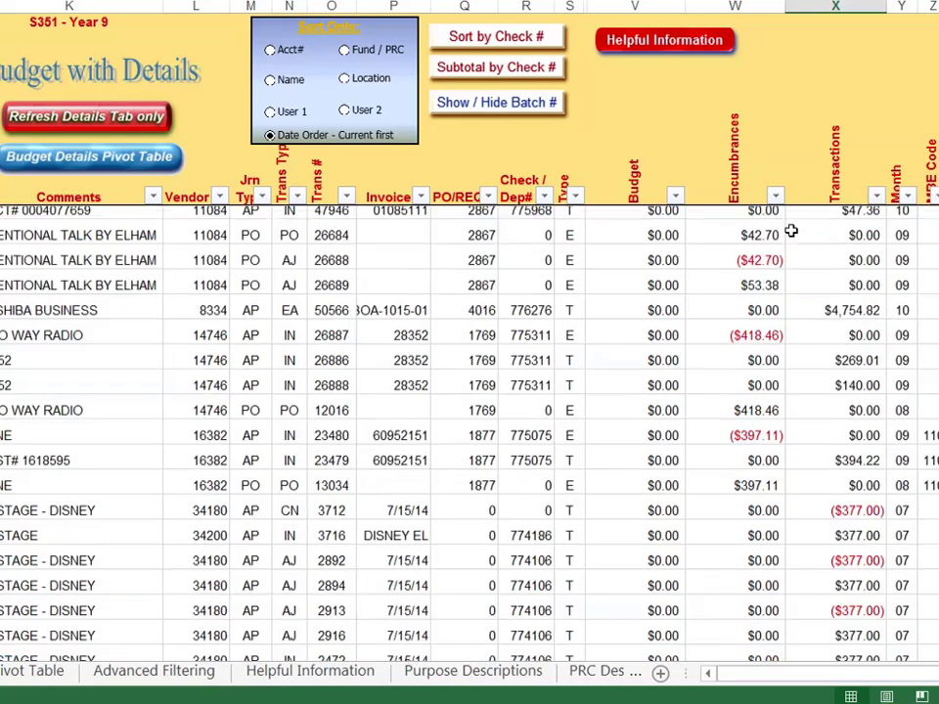
key("Down")
key("Down")
key("Down")
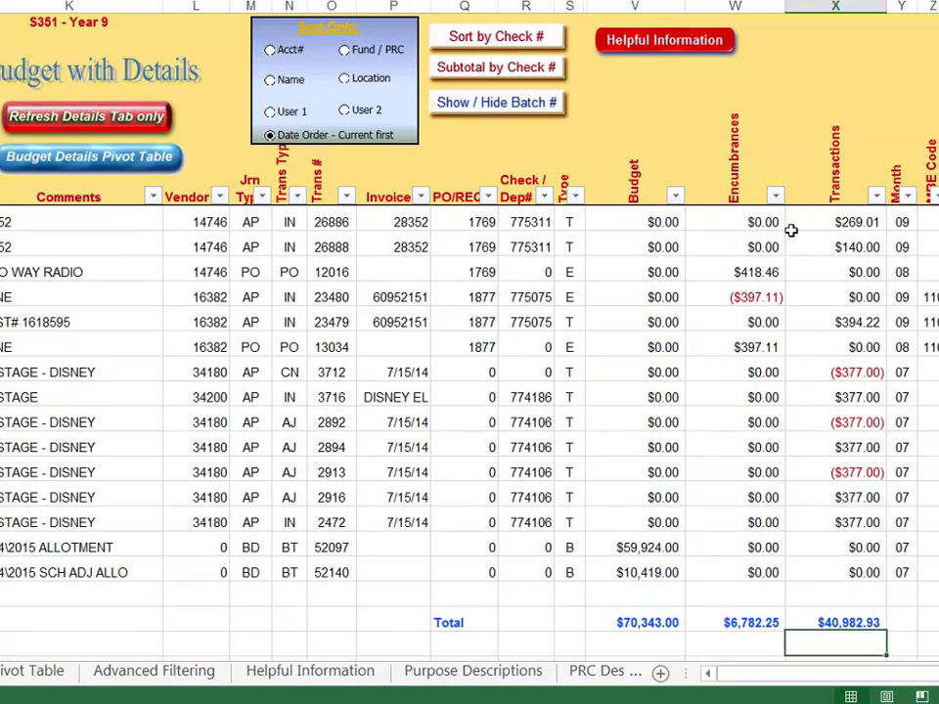
left_click(822, 622)
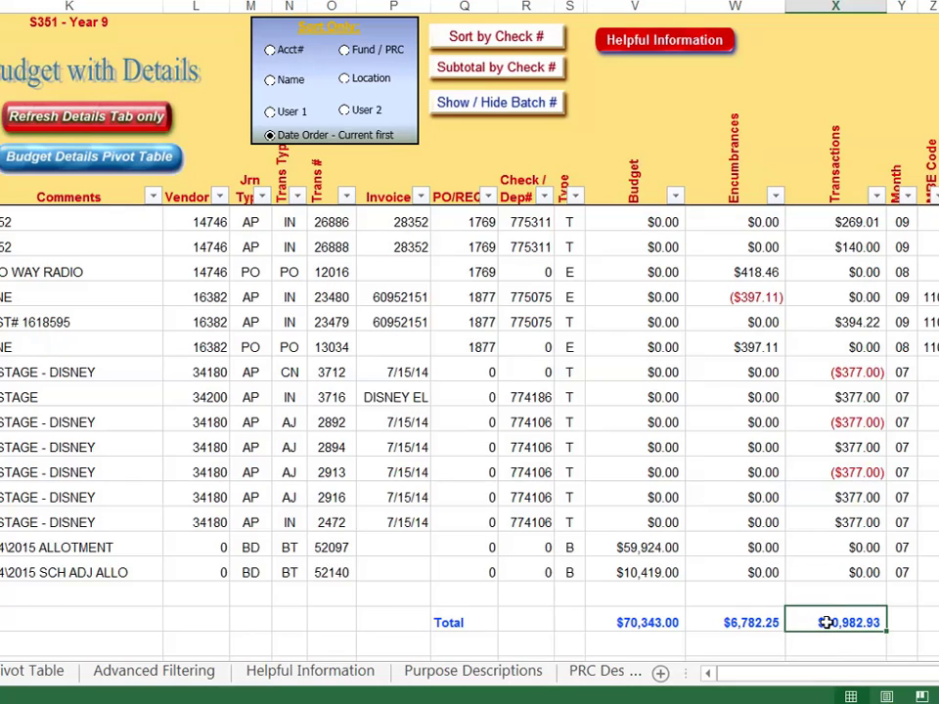
Step: Compare the 061 totals and entries between the Budget and Details sheets
key("ctrl+Page_Up")
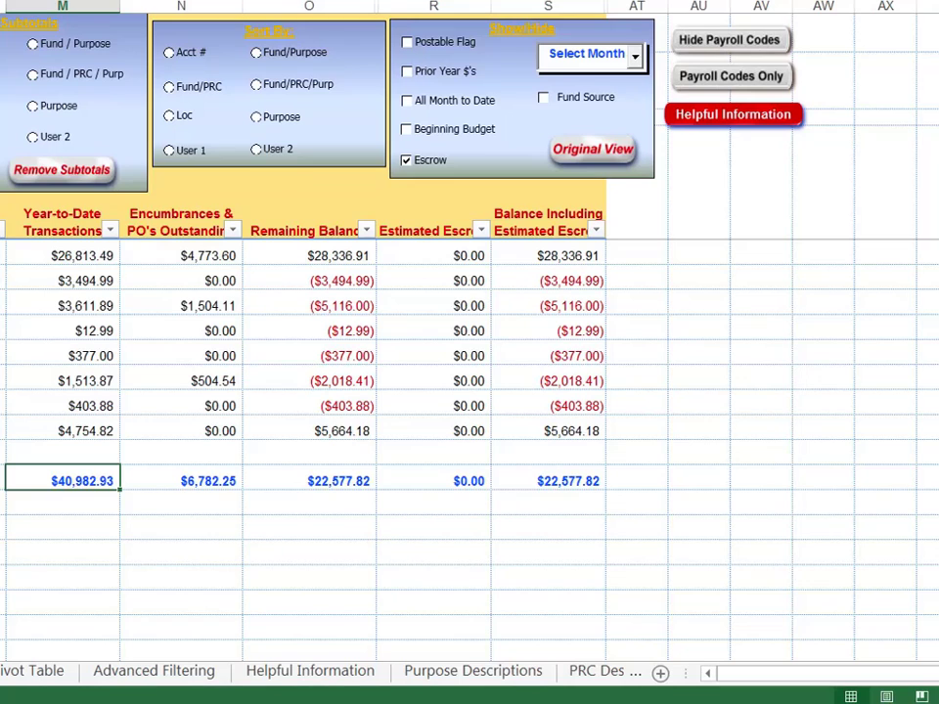
key("ctrl+Page_Down")
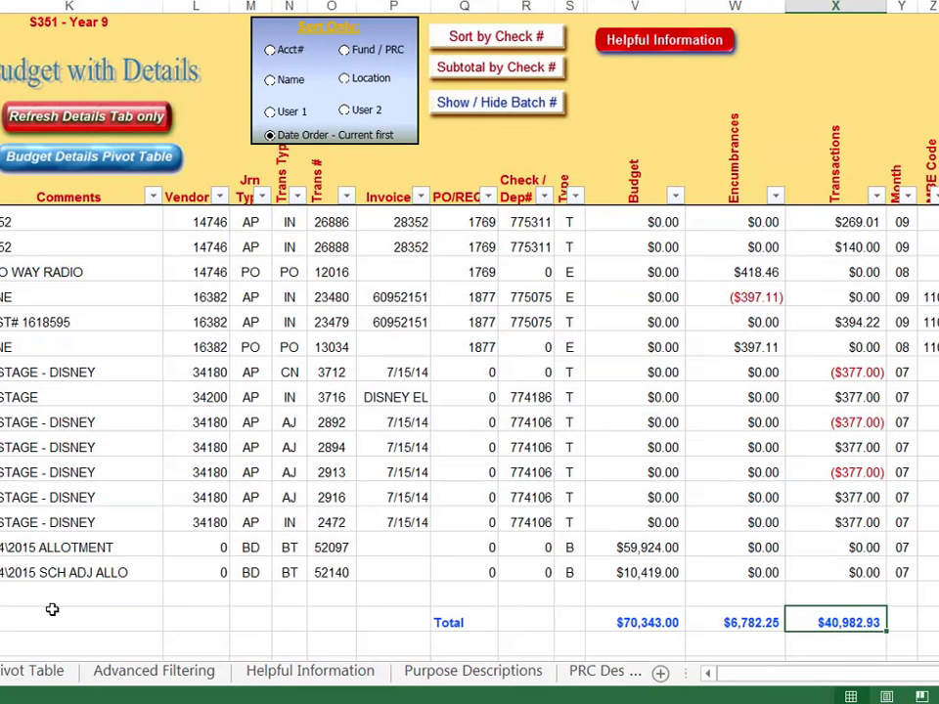
key("ctrl+Page_Up")
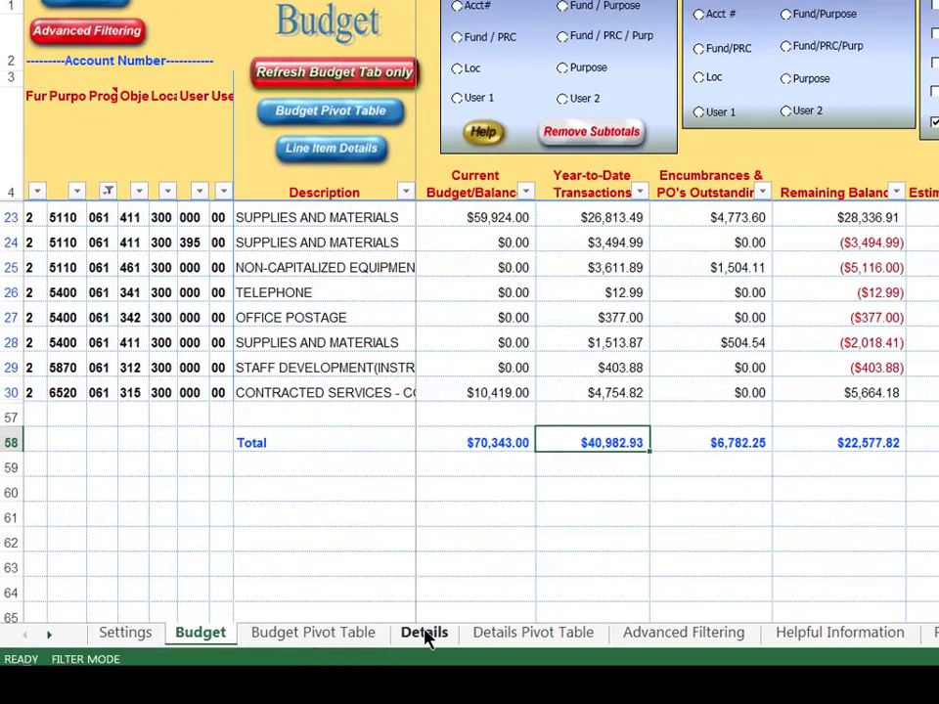
left_click(425, 632)
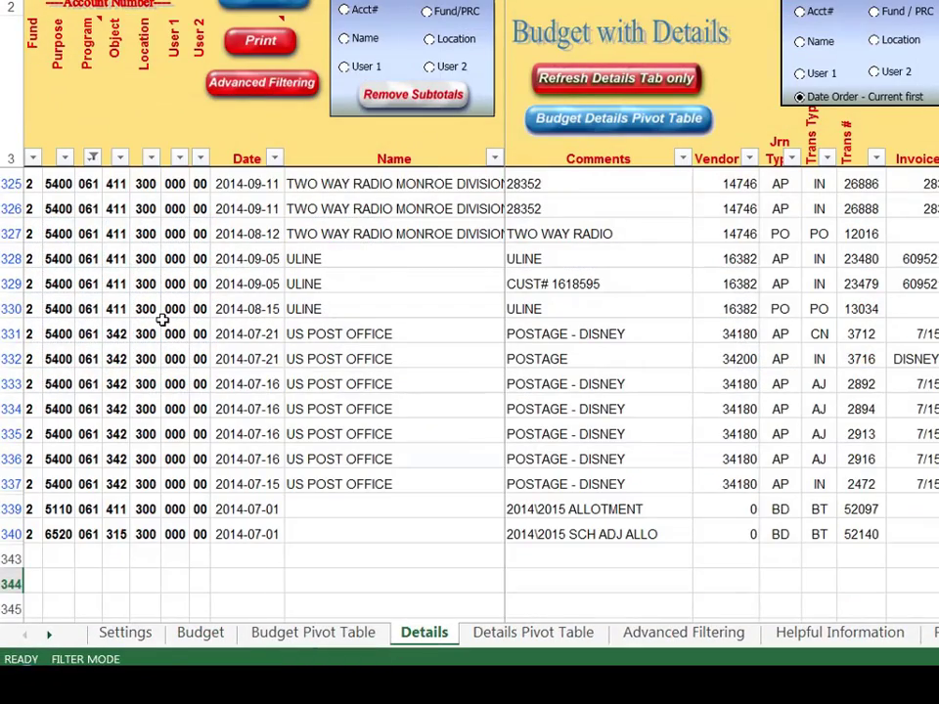
left_click(195, 635)
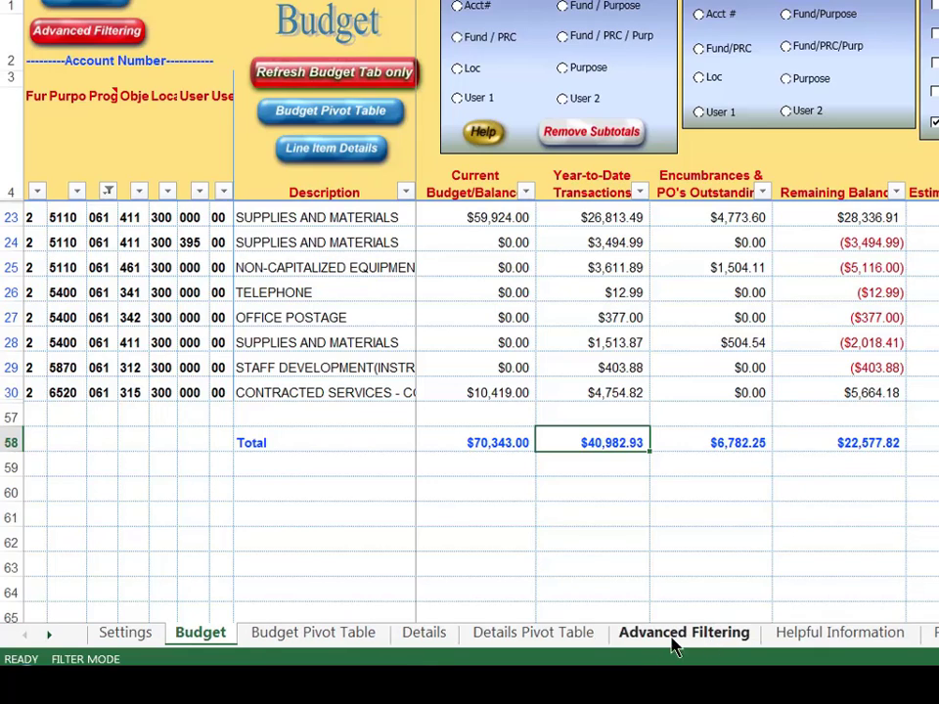
Step: Return to the start of the Details sheet and examine the first transaction's Date, Name, Comments, Vendor and Jrn Type fields
left_click(432, 638)
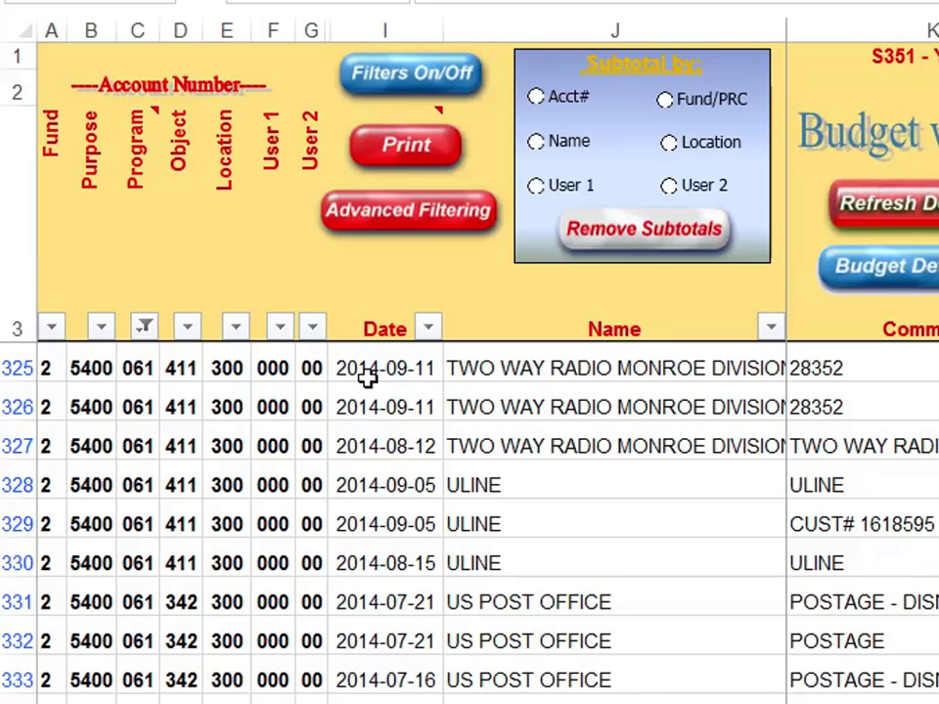
key("ctrl+Home")
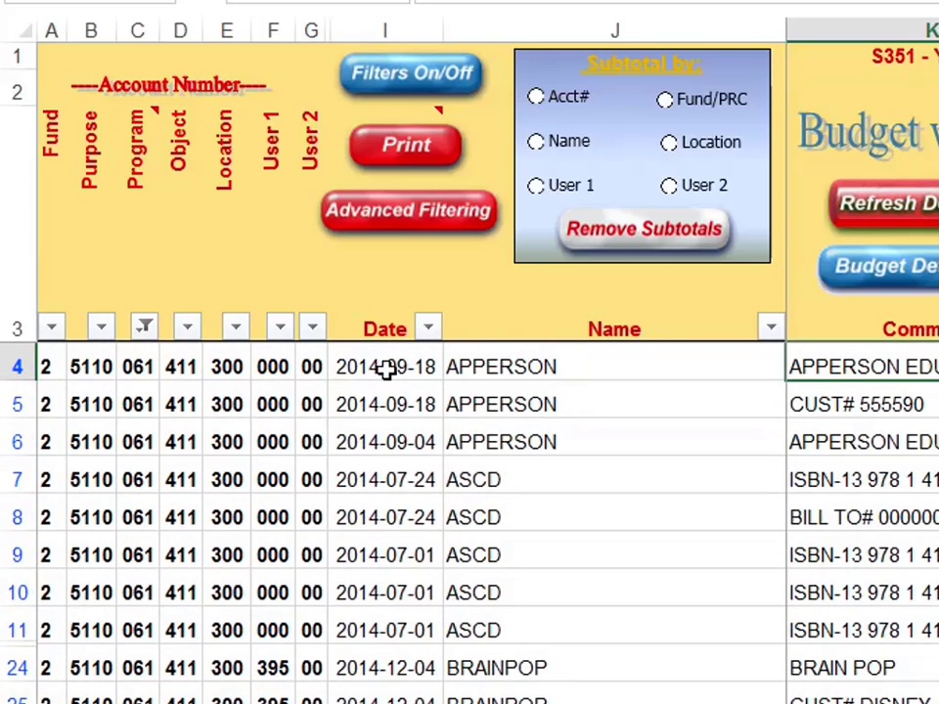
left_click(388, 368)
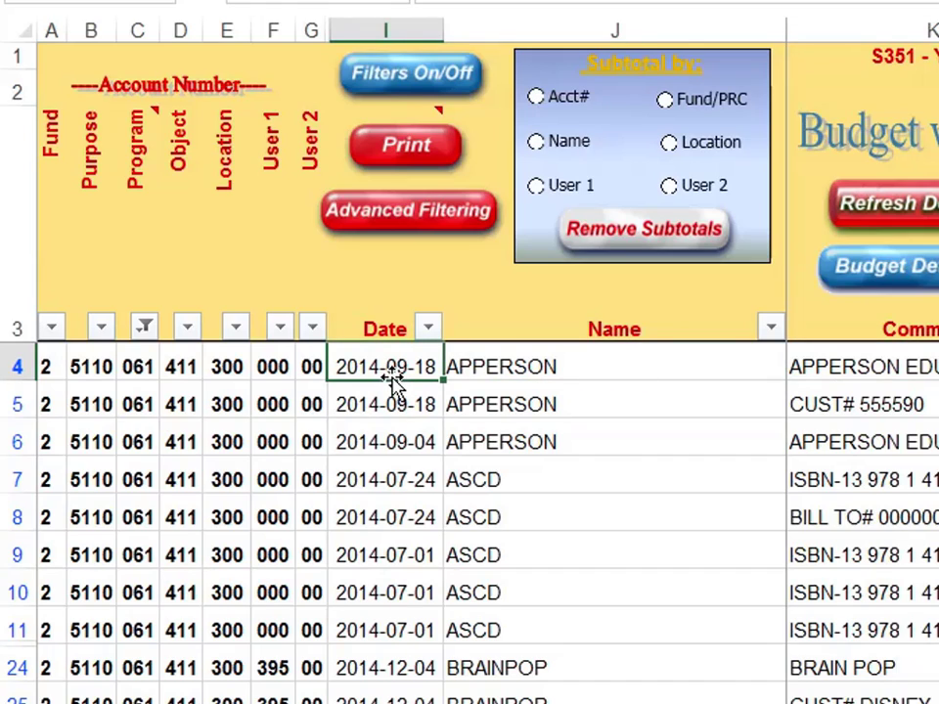
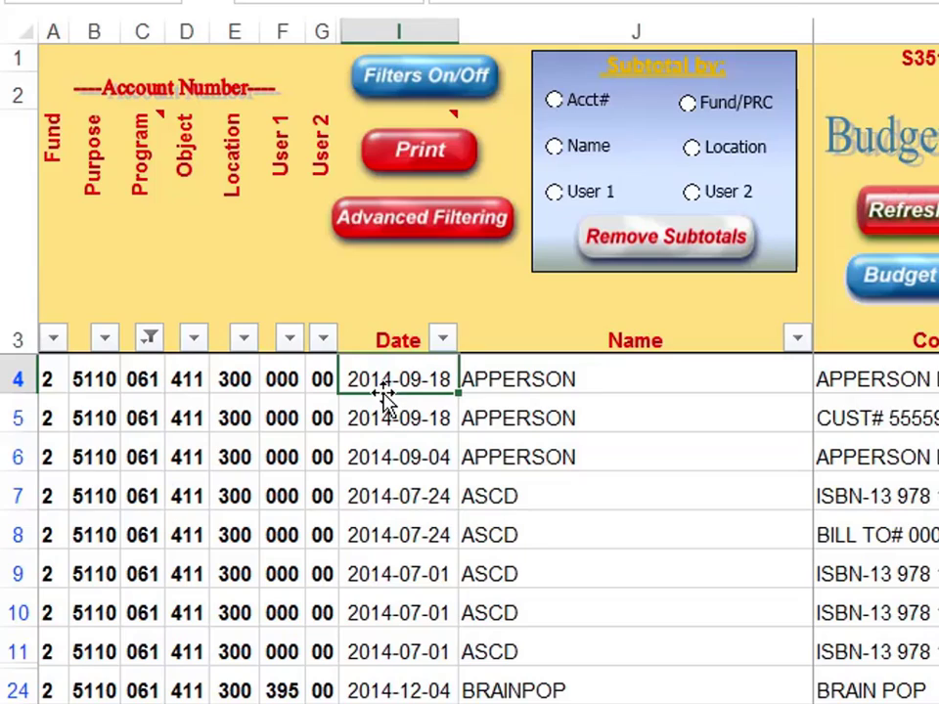
left_click(534, 384)
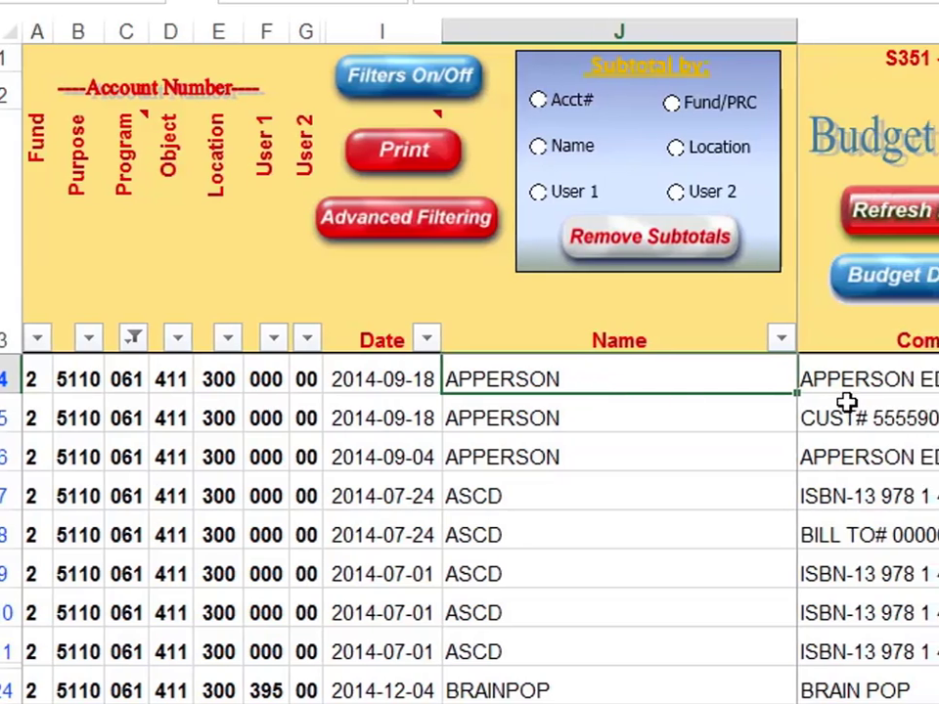
left_click(871, 383)
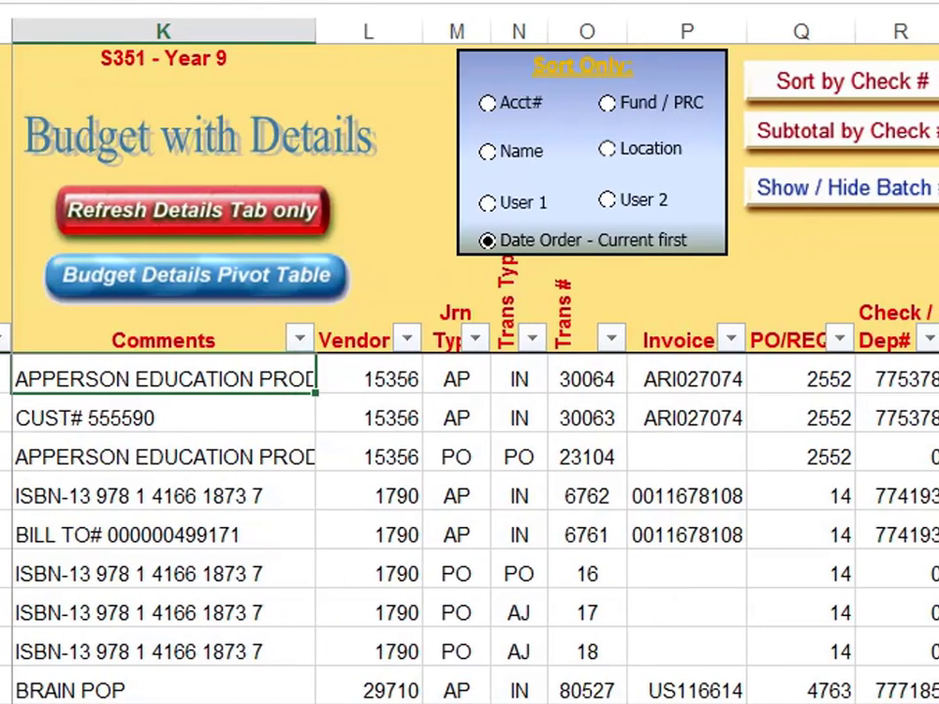
left_click(5, 379)
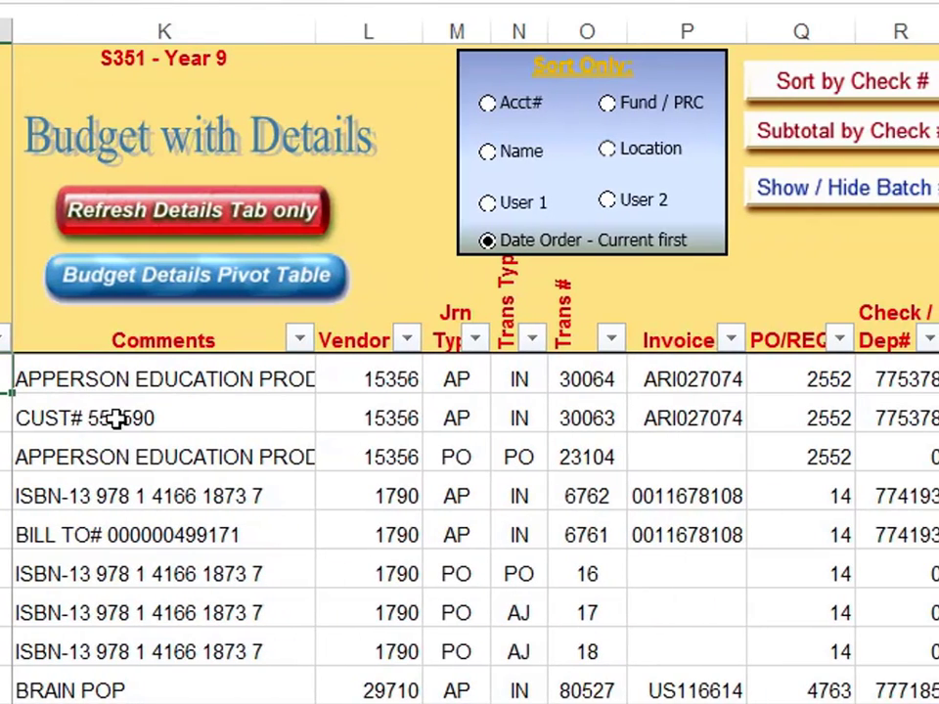
left_click(367, 380)
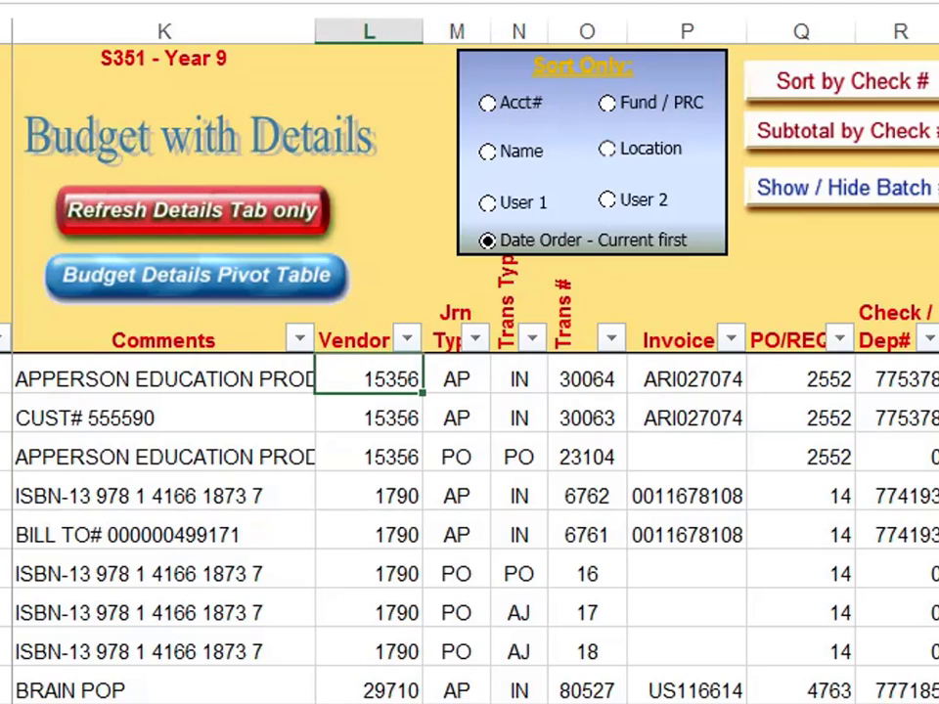
left_click(5, 416)
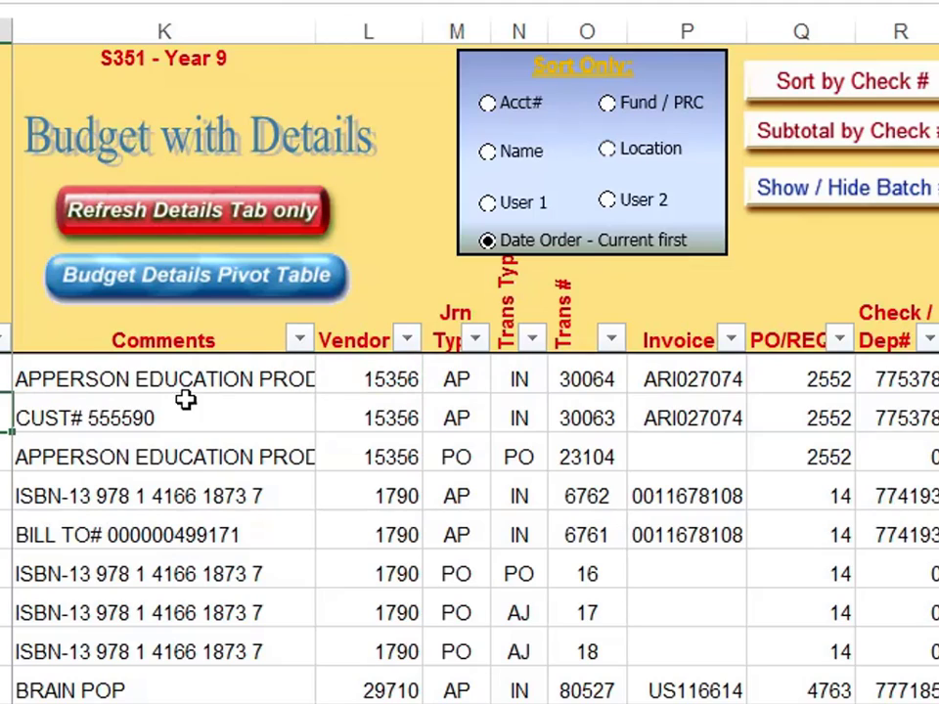
left_click(344, 384)
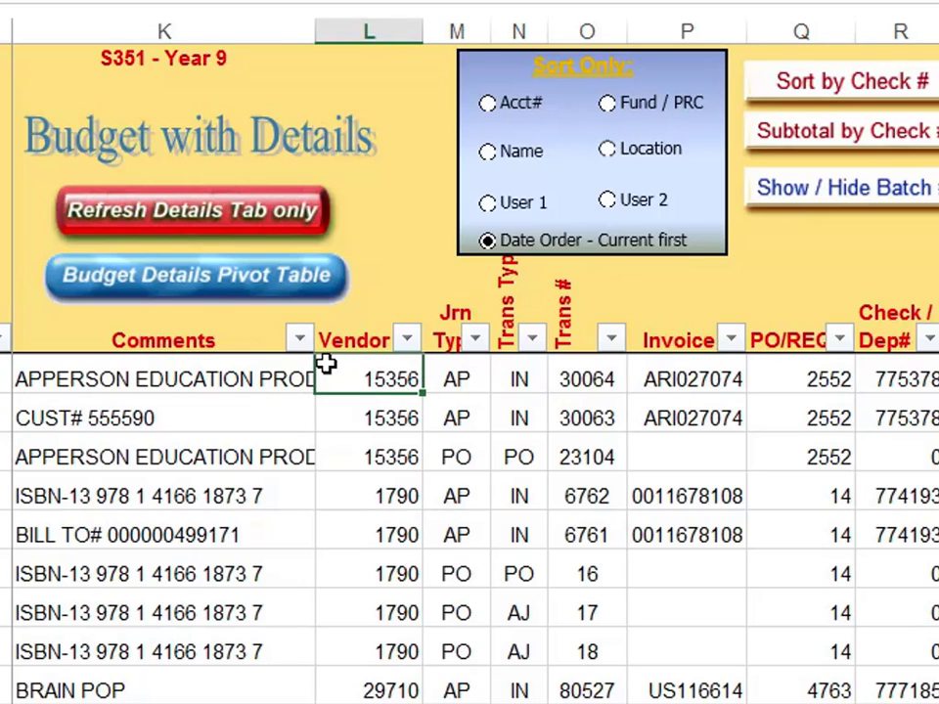
left_click(452, 378)
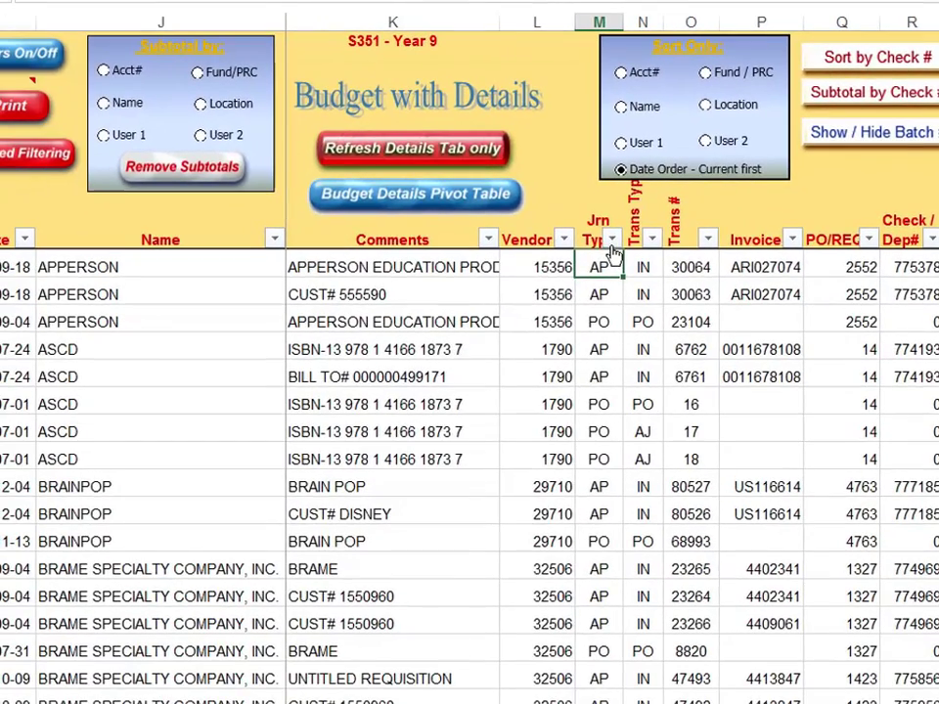
Step: Filter the Details sheet's Jrn Type column to PO only and view the PO/REQ # filter values without changing them
left_click(511, 312)
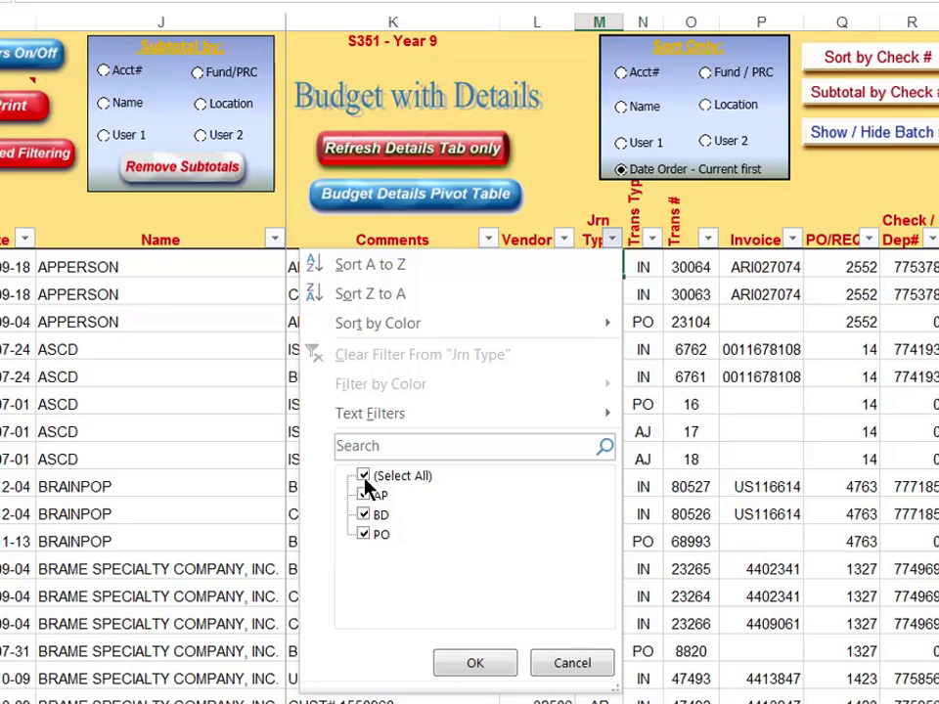
left_click(363, 477)
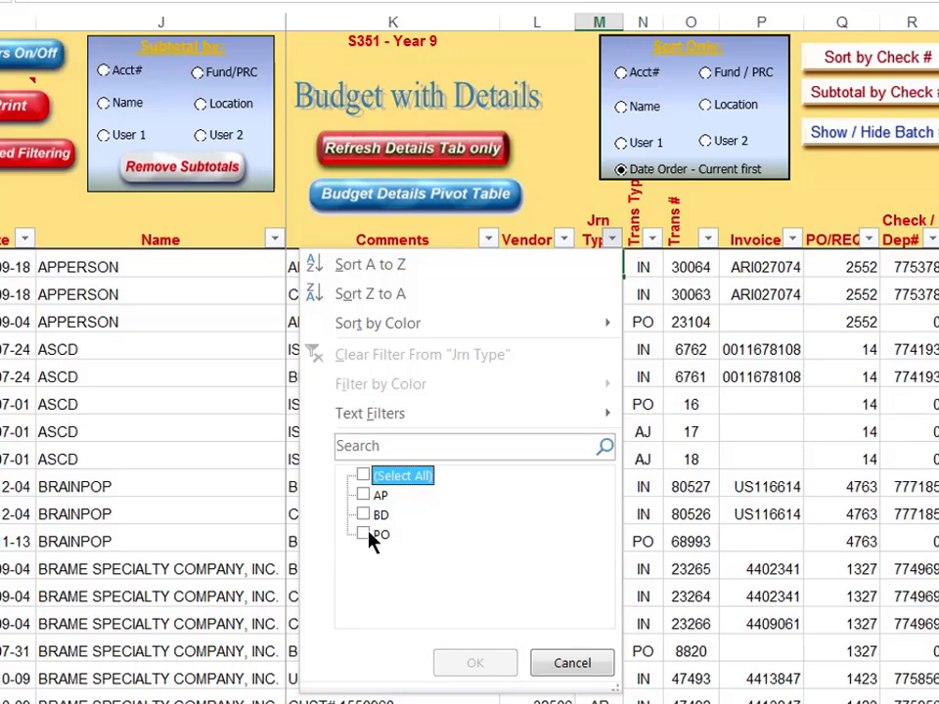
left_click(363, 534)
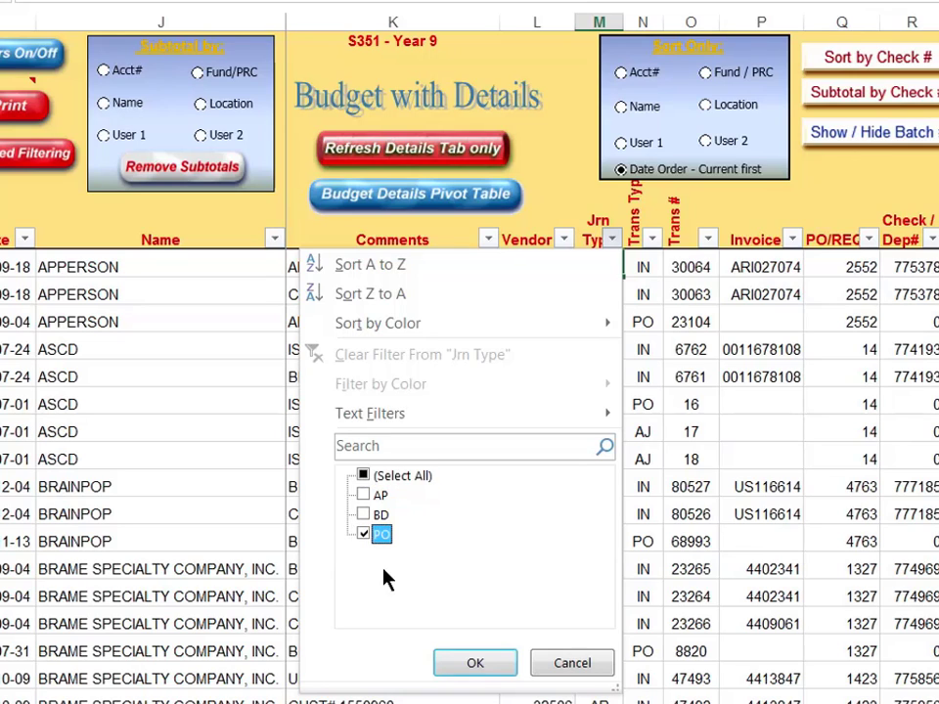
left_click(474, 665)
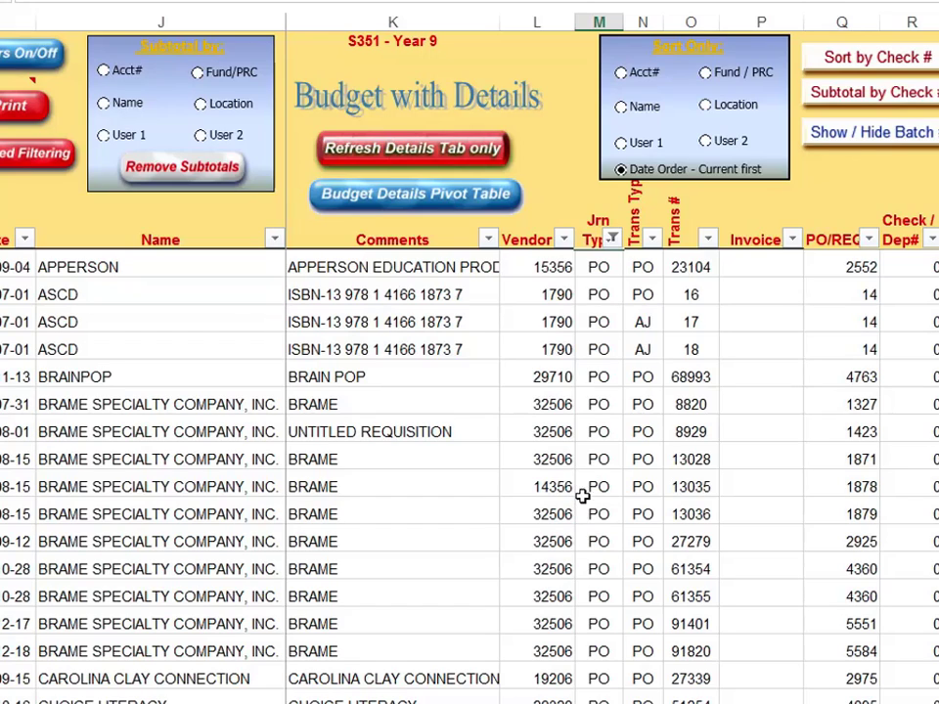
left_click(867, 239)
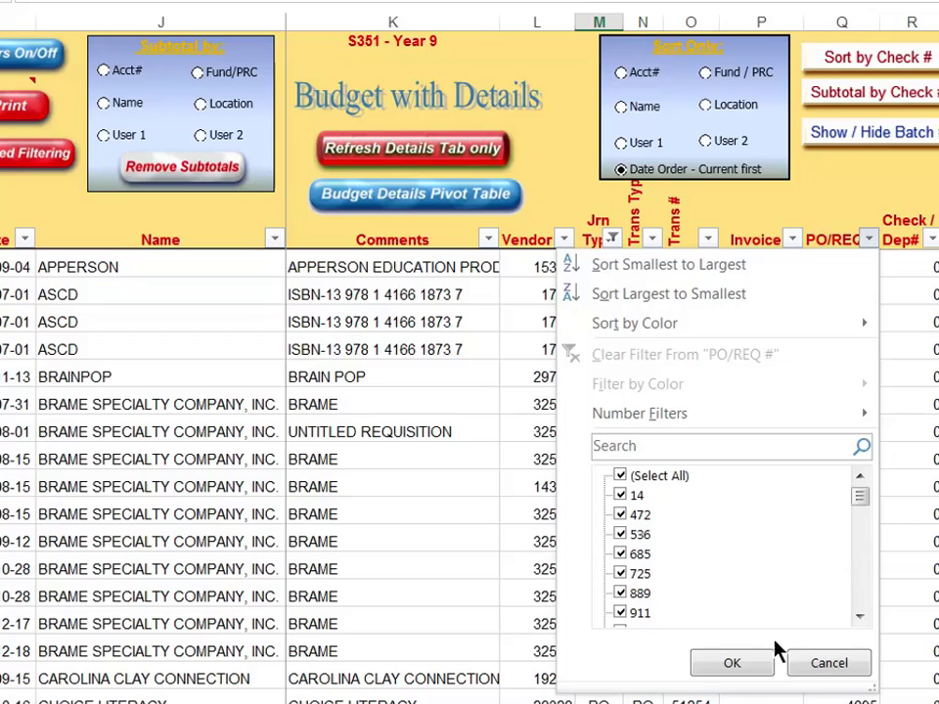
left_click(817, 665)
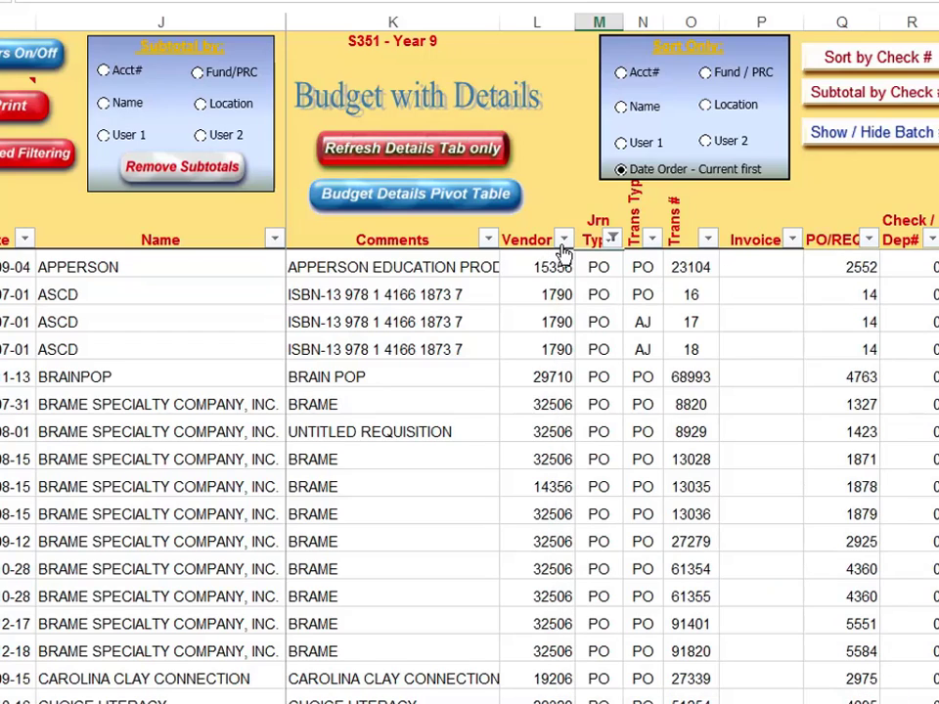
Step: Reset the Details sheet's Jrn Type filter to include all journal types
left_click(611, 239)
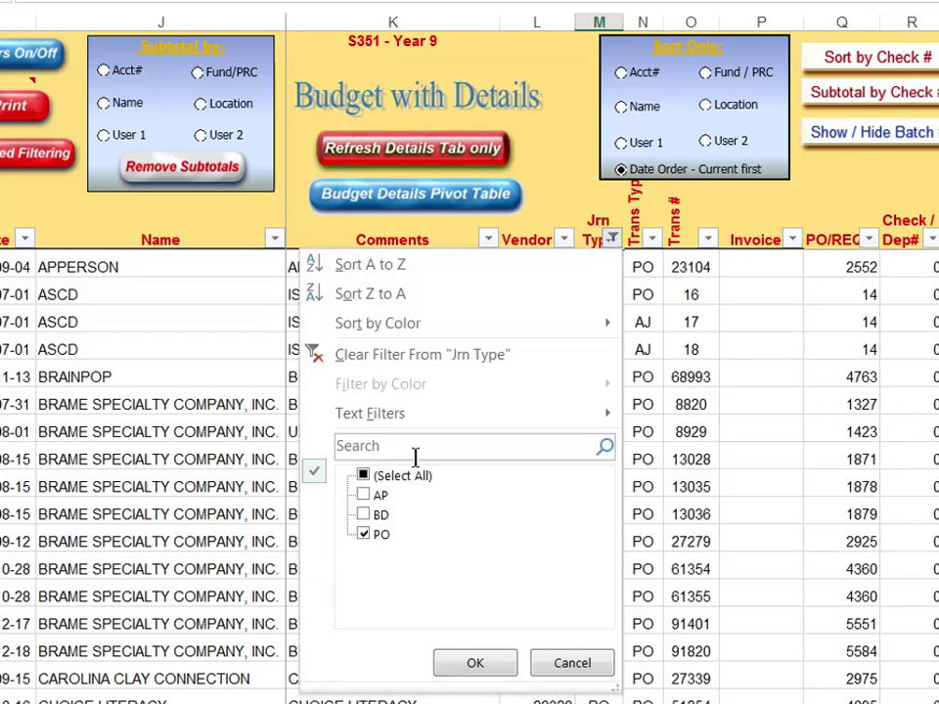
left_click(363, 476)
left_click(469, 664)
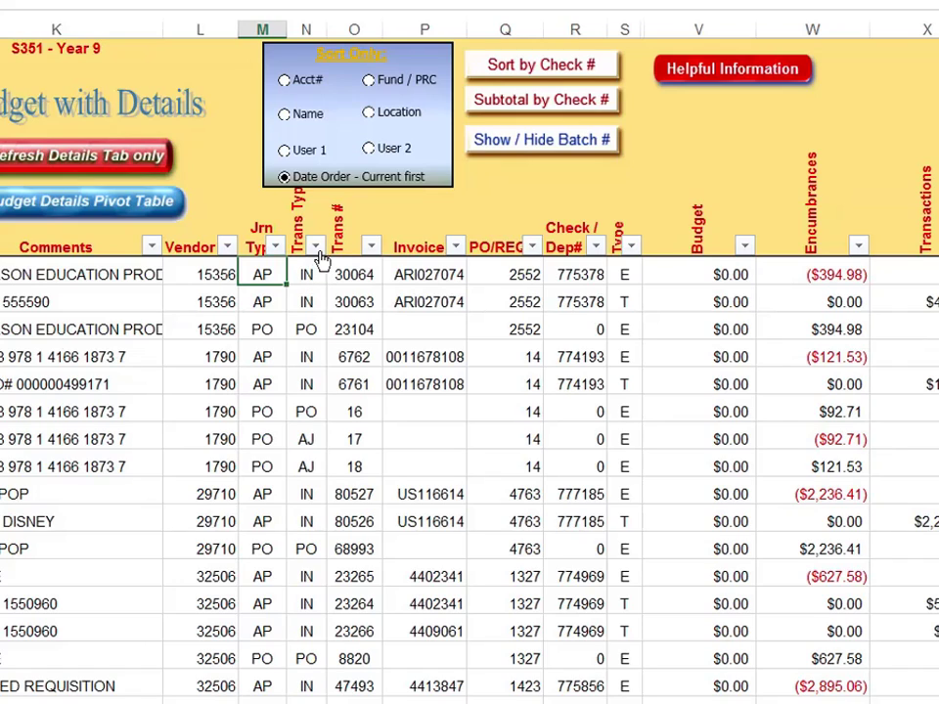
Step: View the Trans Type filter values without changing them, and examine the Trans #, Invoice, PO/REQ # and Check/Dep# fields of the first transactions
left_click(314, 246)
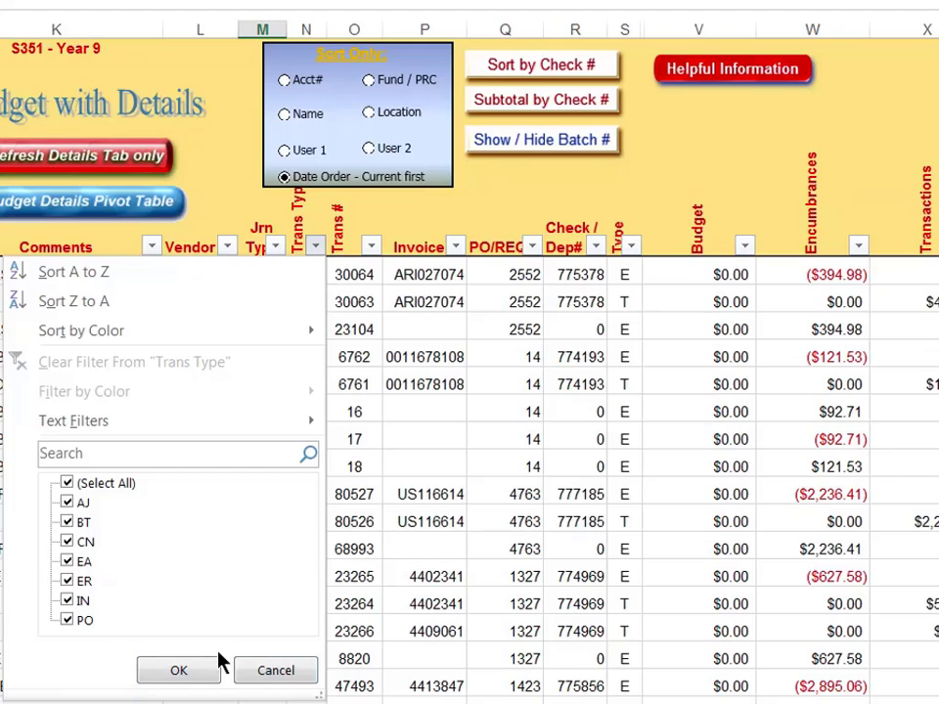
left_click(271, 671)
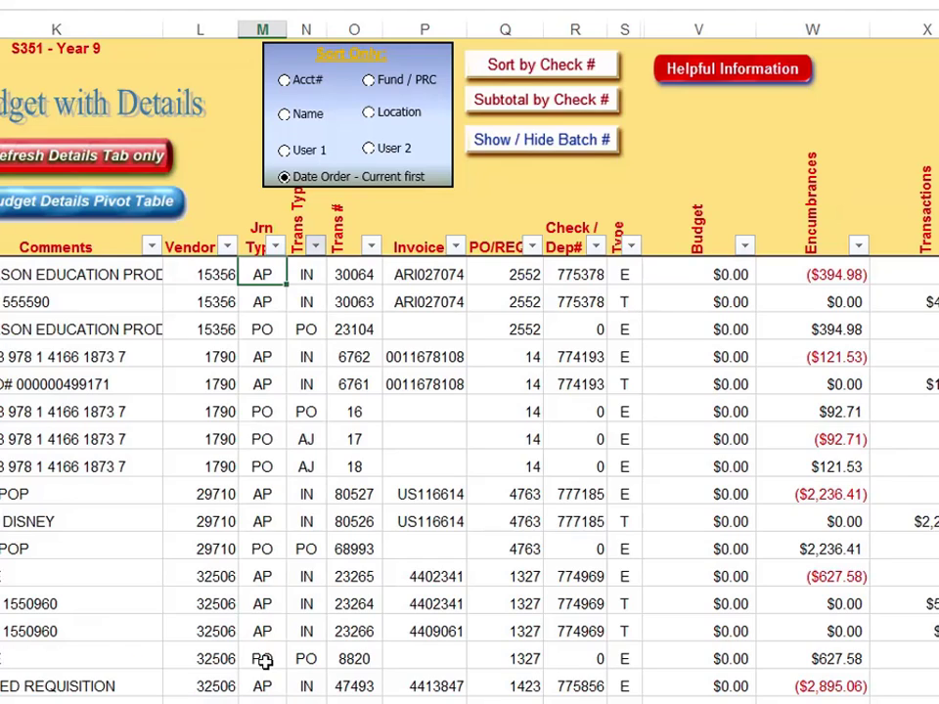
left_click(352, 309)
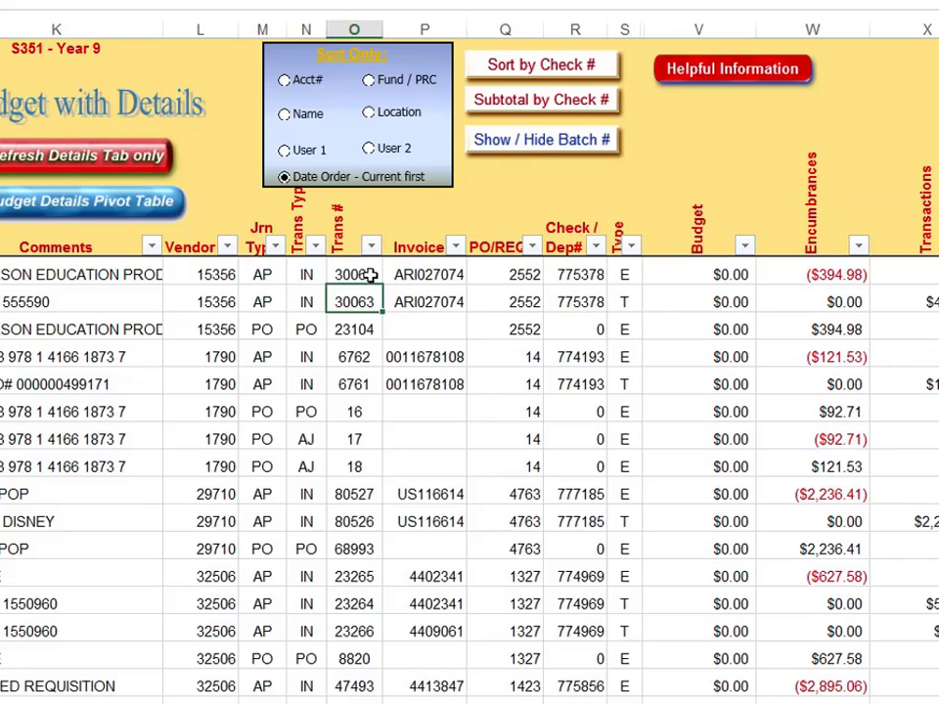
left_click(418, 274)
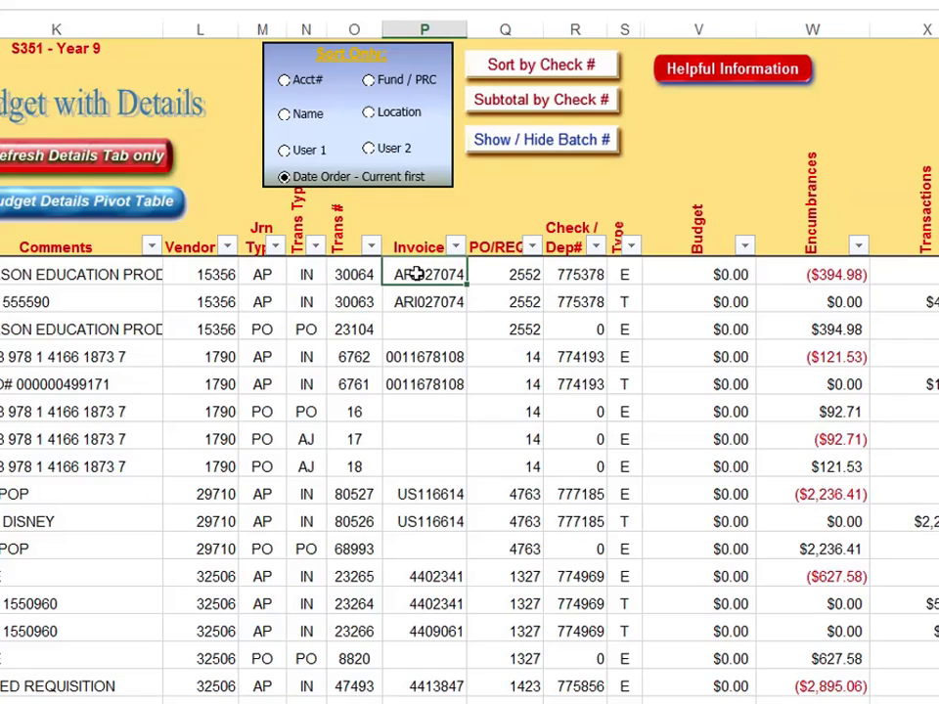
left_click(496, 280)
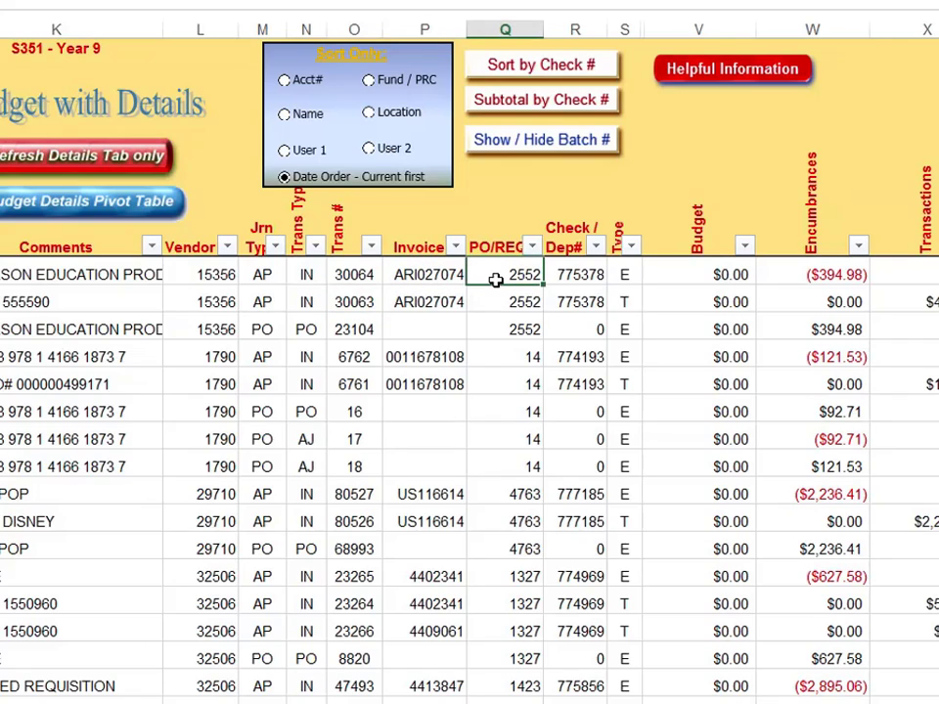
left_click(572, 277)
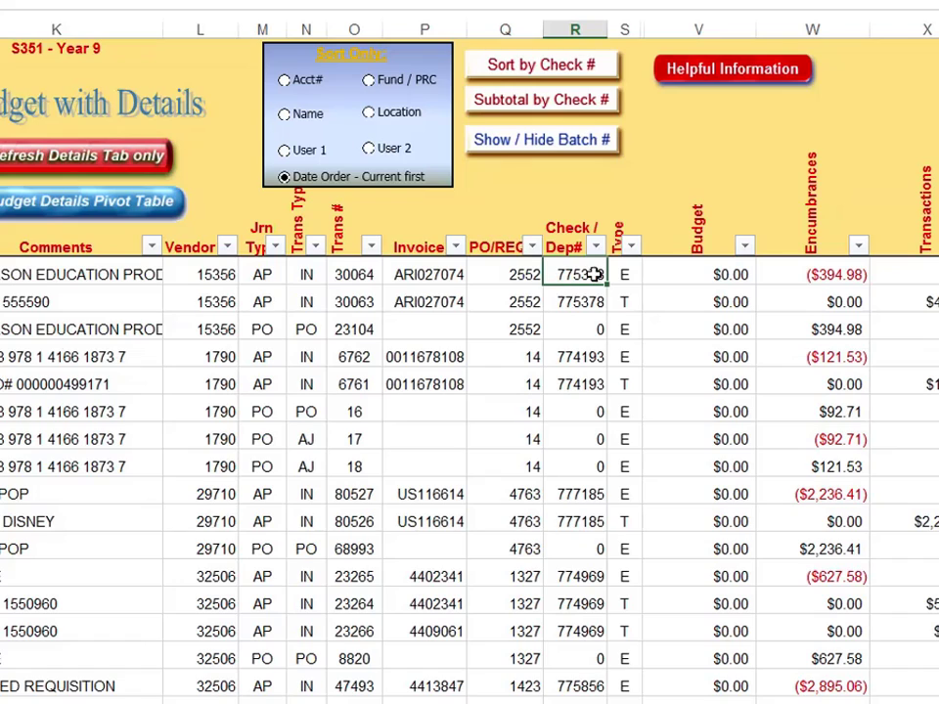
Step: Filter the Type column to T only and examine the Transactions, Budget and Encumbrances amounts
left_click(632, 246)
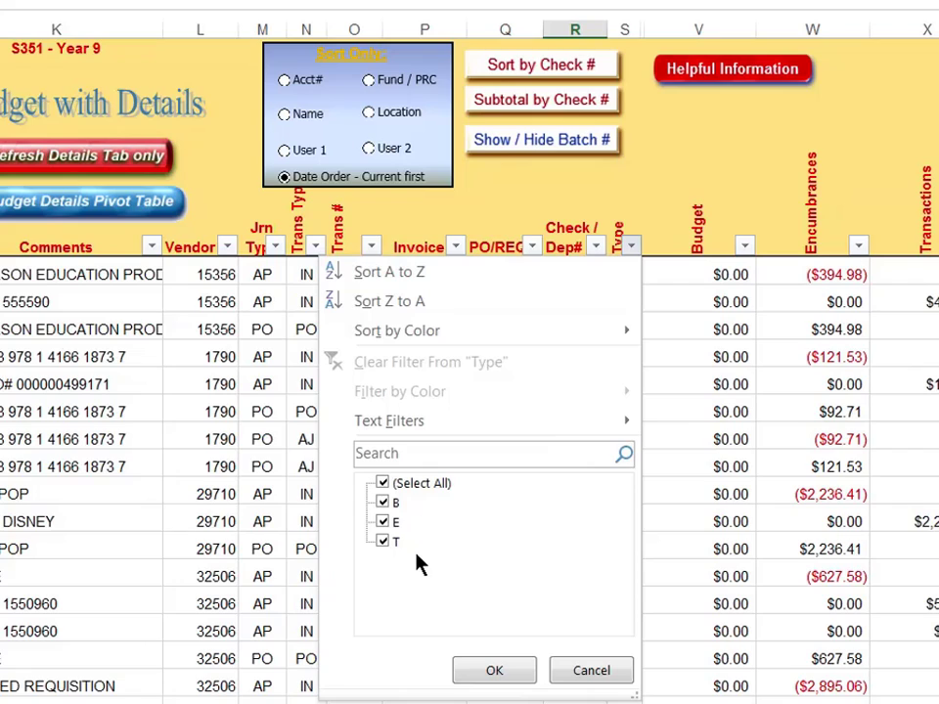
left_click(382, 482)
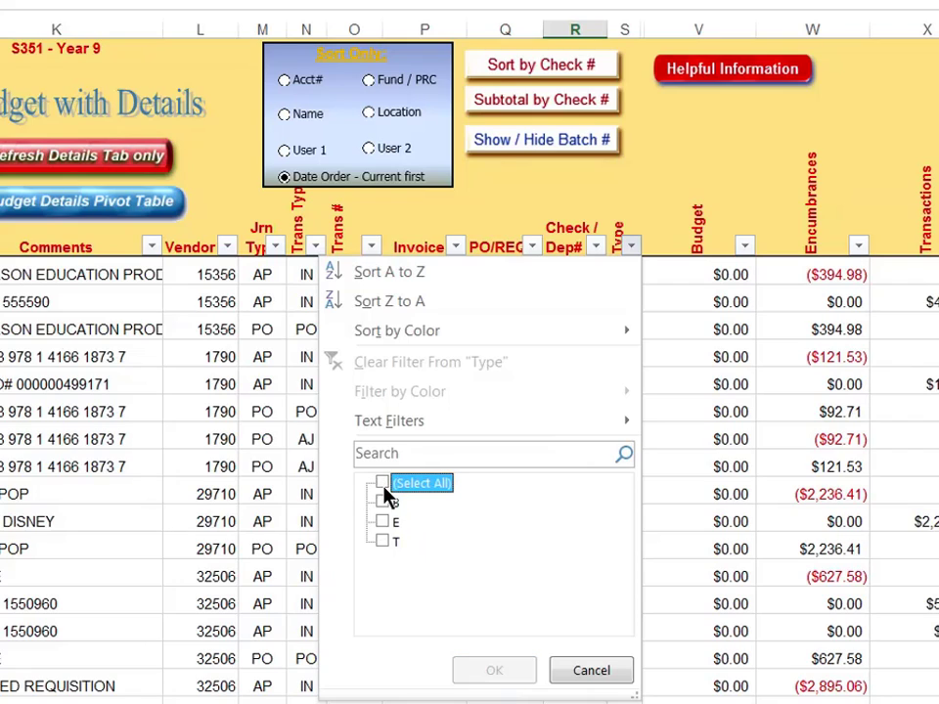
left_click(384, 544)
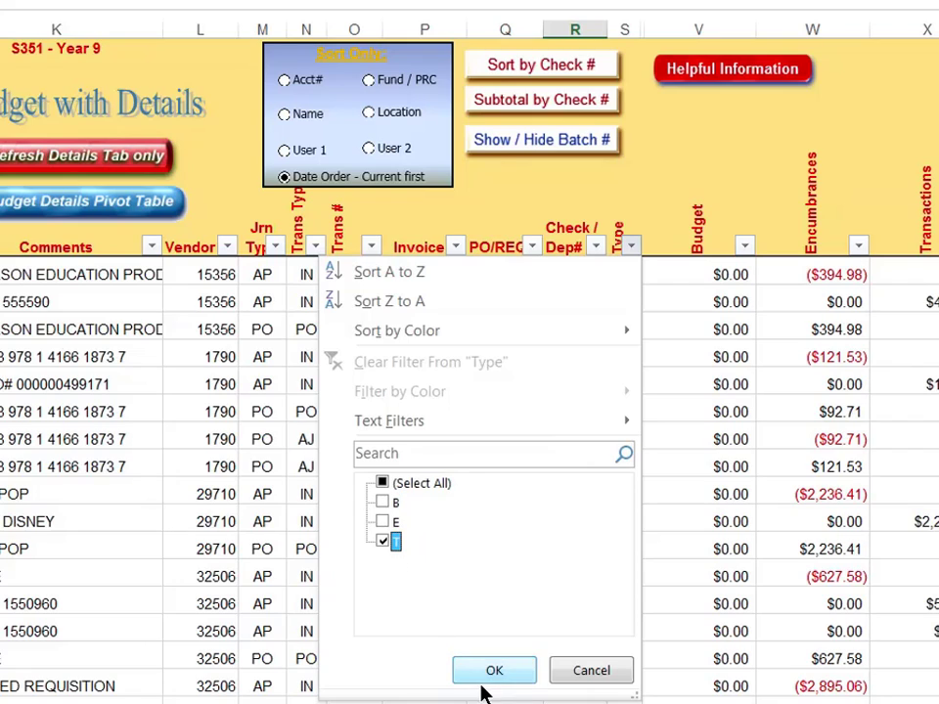
left_click(487, 674)
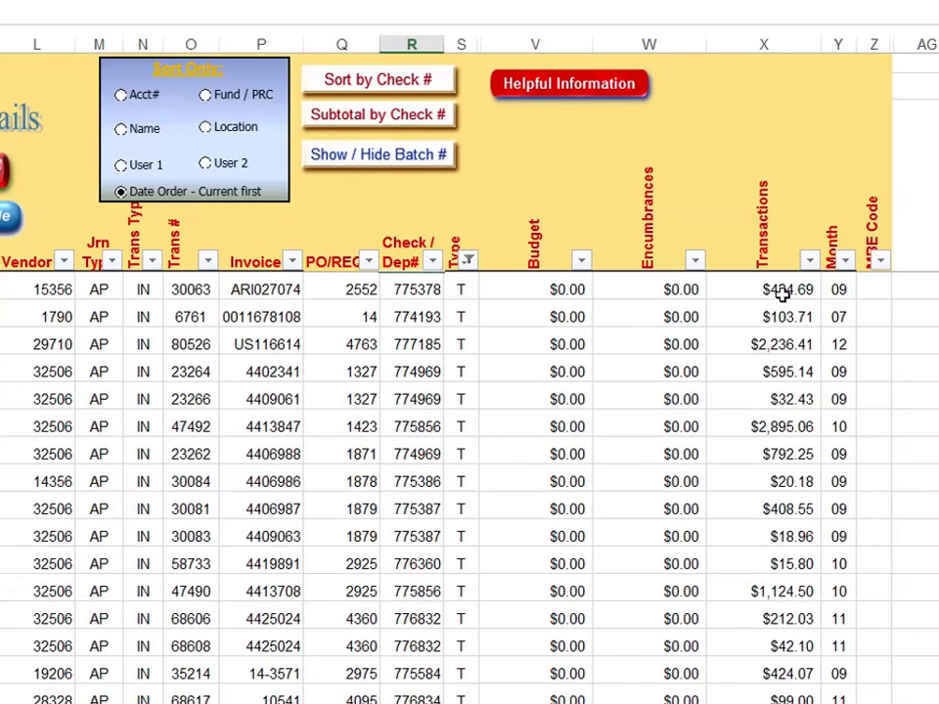
left_click(782, 294)
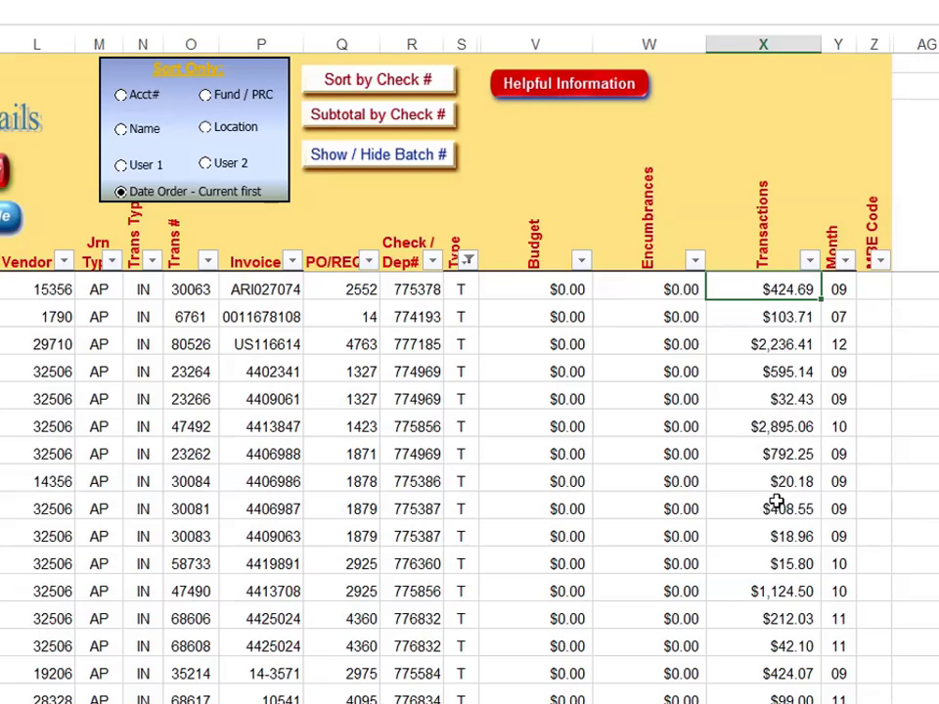
left_click(557, 335)
left_click(640, 338)
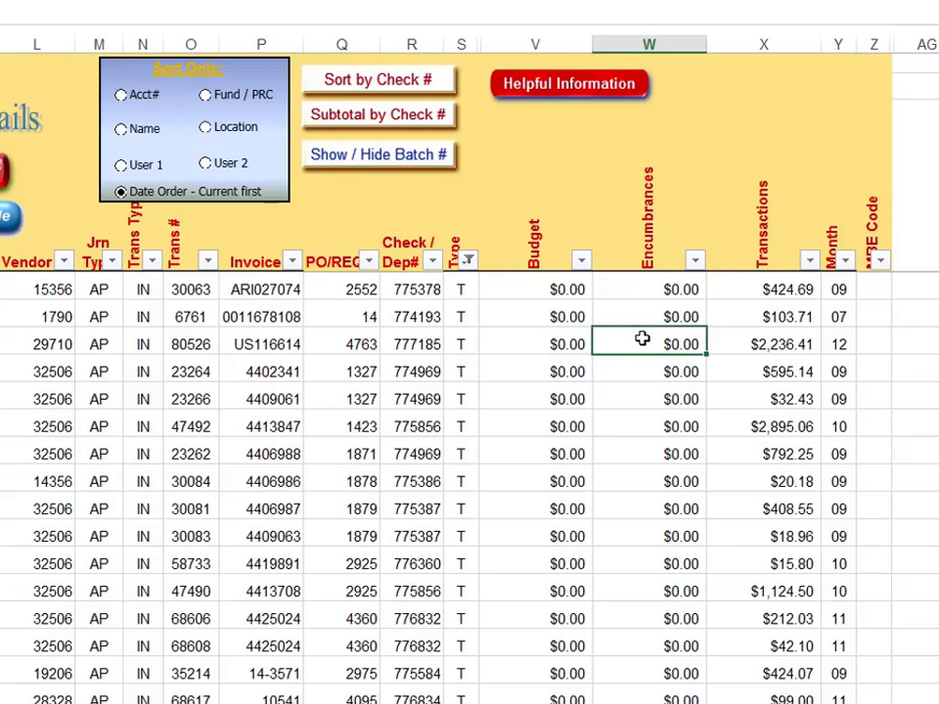
Step: Switch the Type column filter to E only and check the Jrn Type of an encumbrance adjustment entry
left_click(468, 260)
left_click(219, 556)
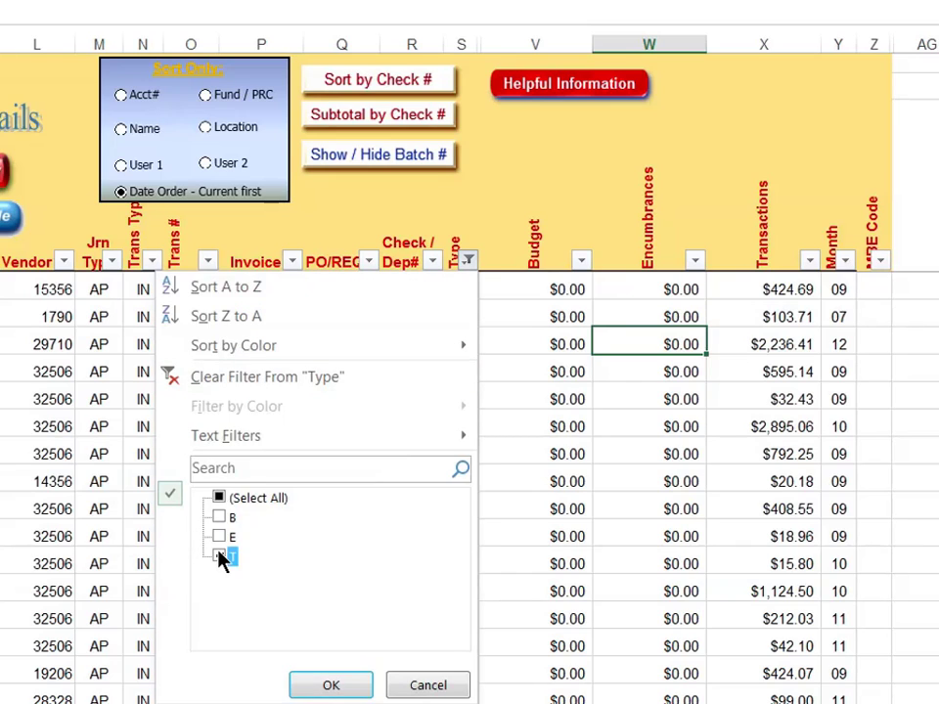
left_click(219, 536)
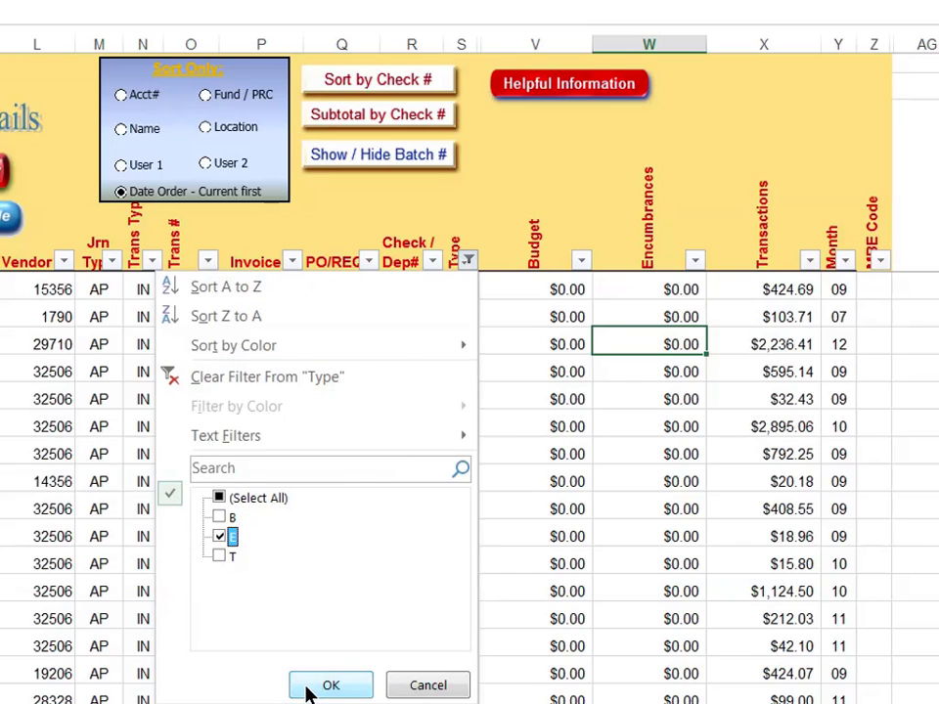
left_click(309, 684)
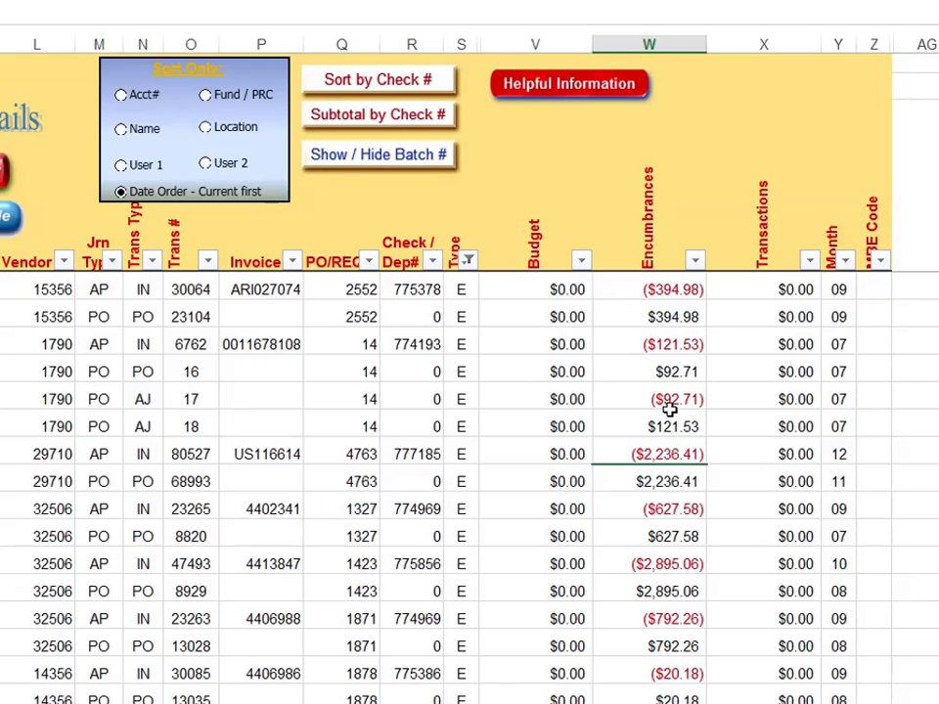
left_click(104, 390)
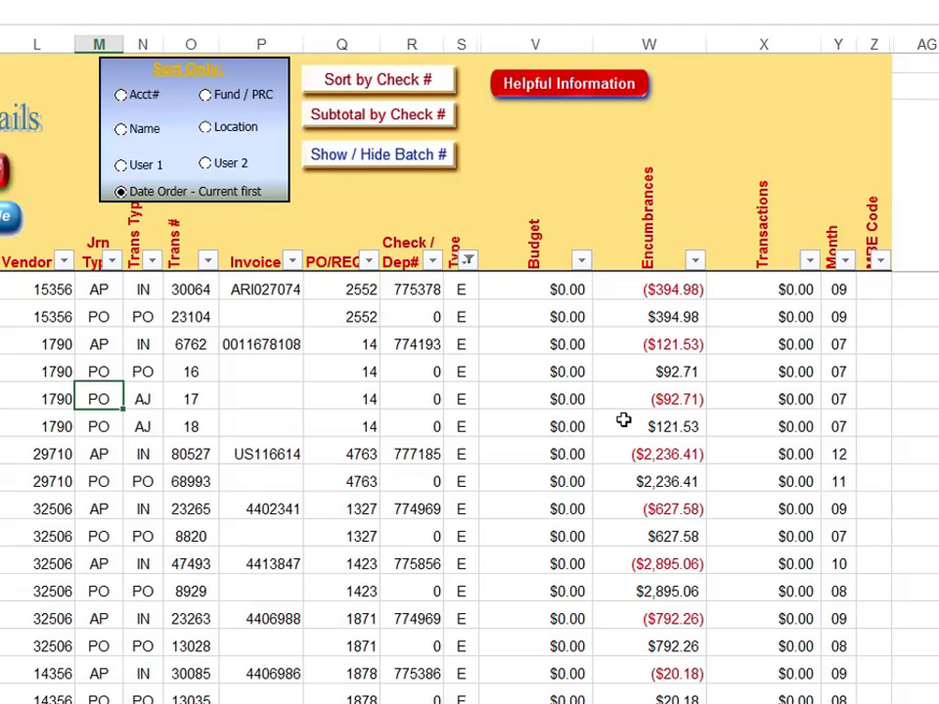
Step: Change the Type column filter to show only B entries
left_click(470, 262)
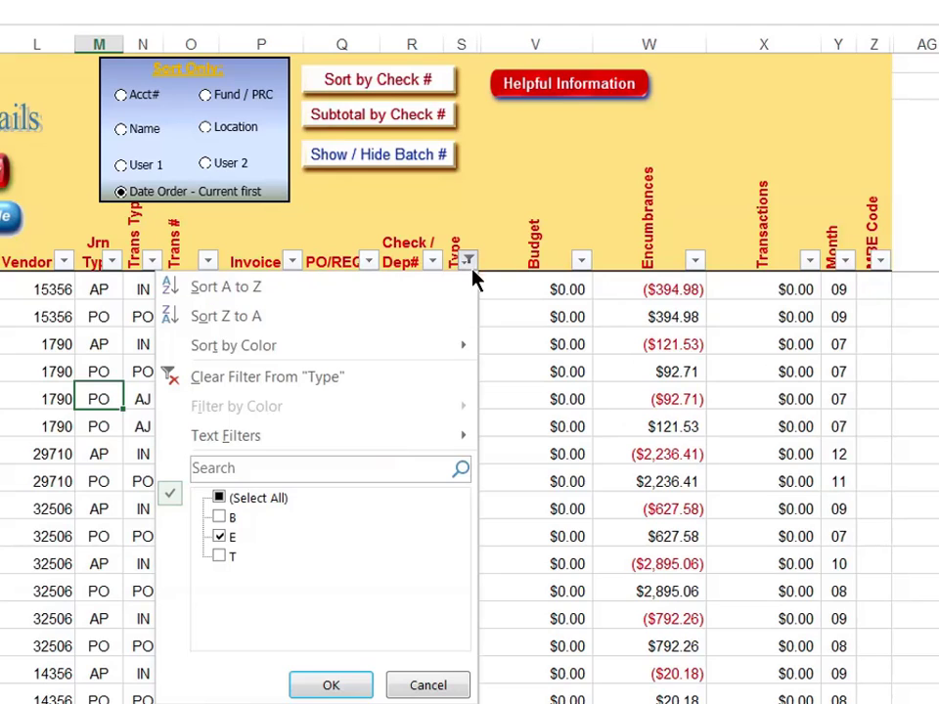
left_click(225, 534)
left_click(223, 518)
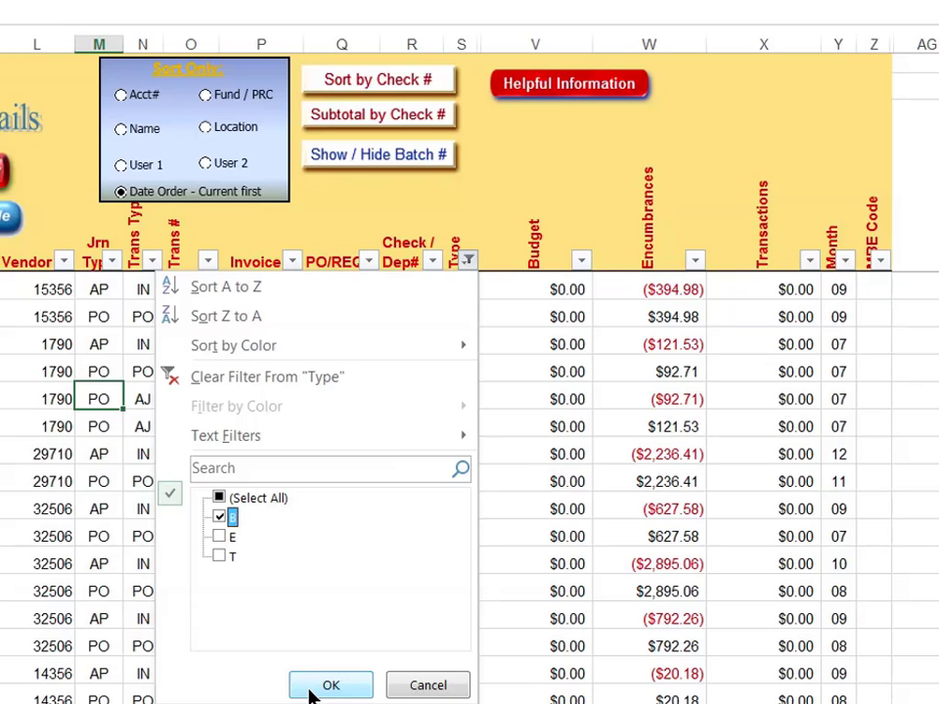
left_click(312, 691)
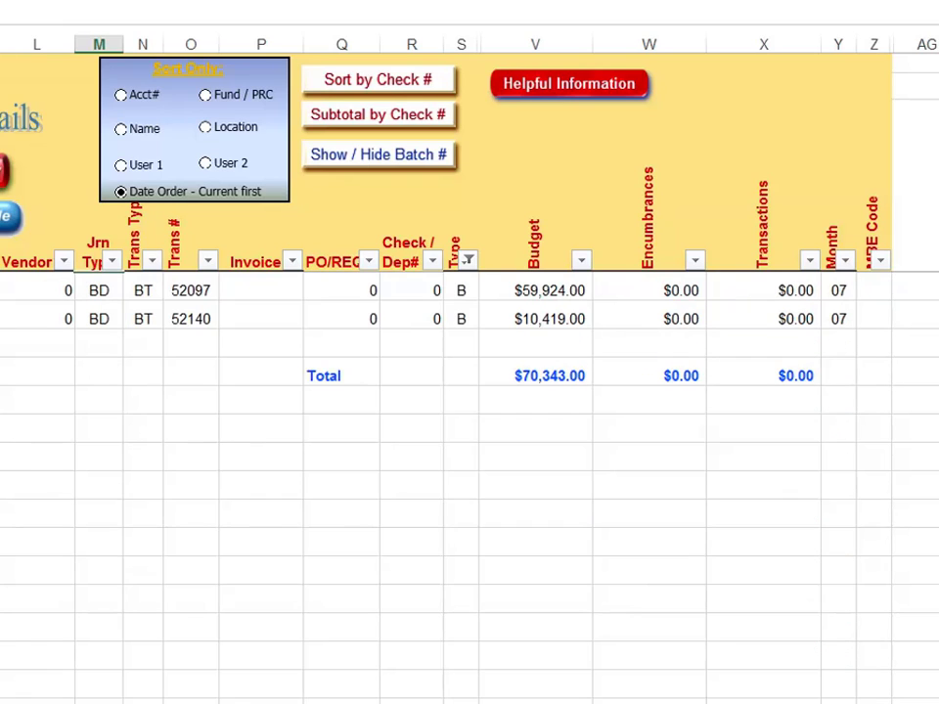
Step: Examine the account codes, Budget amounts, Budget total and Month of the filtered budget entries
scroll(90, 299, "left", 5)
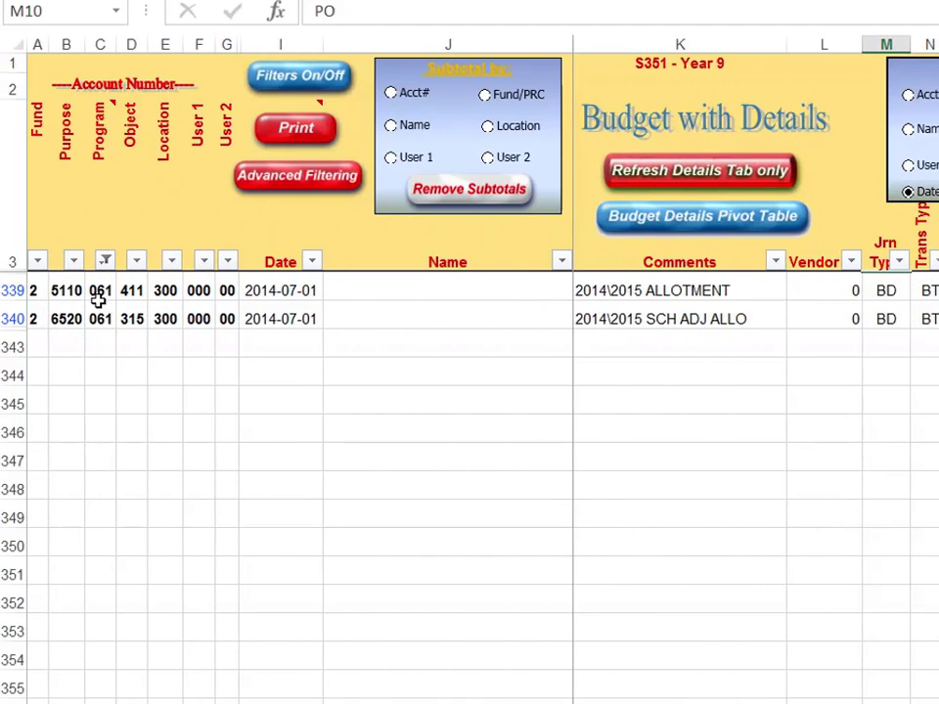
scroll(798, 337, "right", 5)
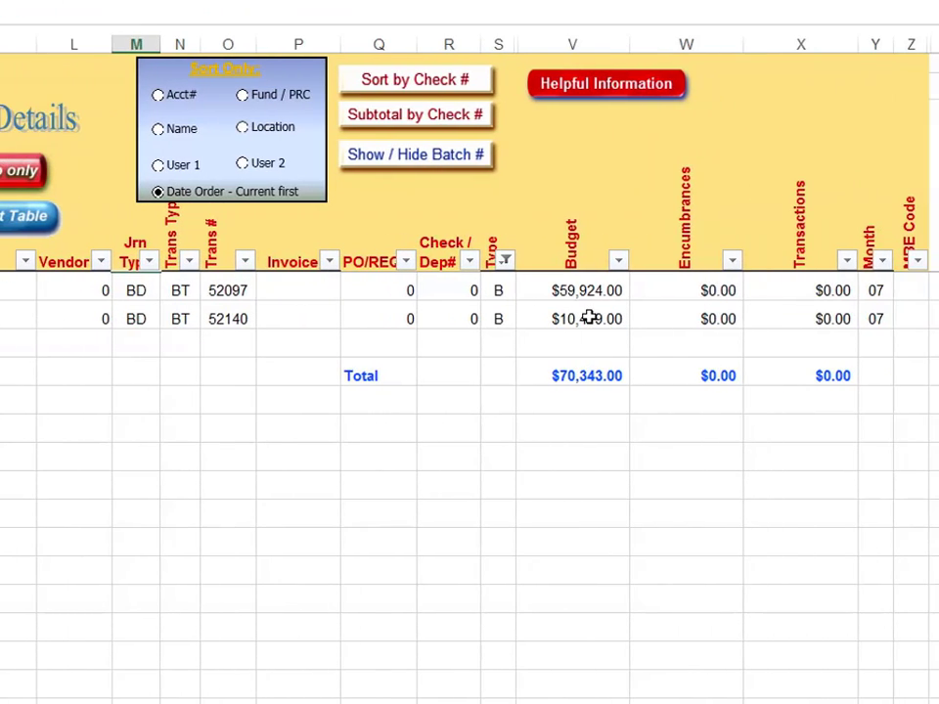
left_click(590, 318)
left_click(583, 291)
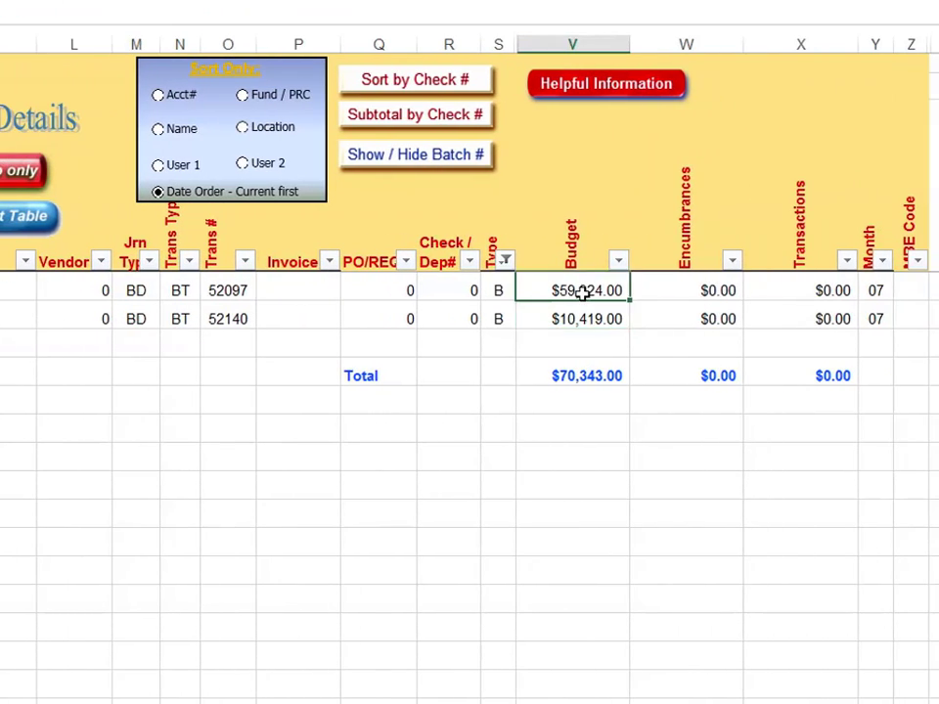
key("Down")
key("Down")
key("Down")
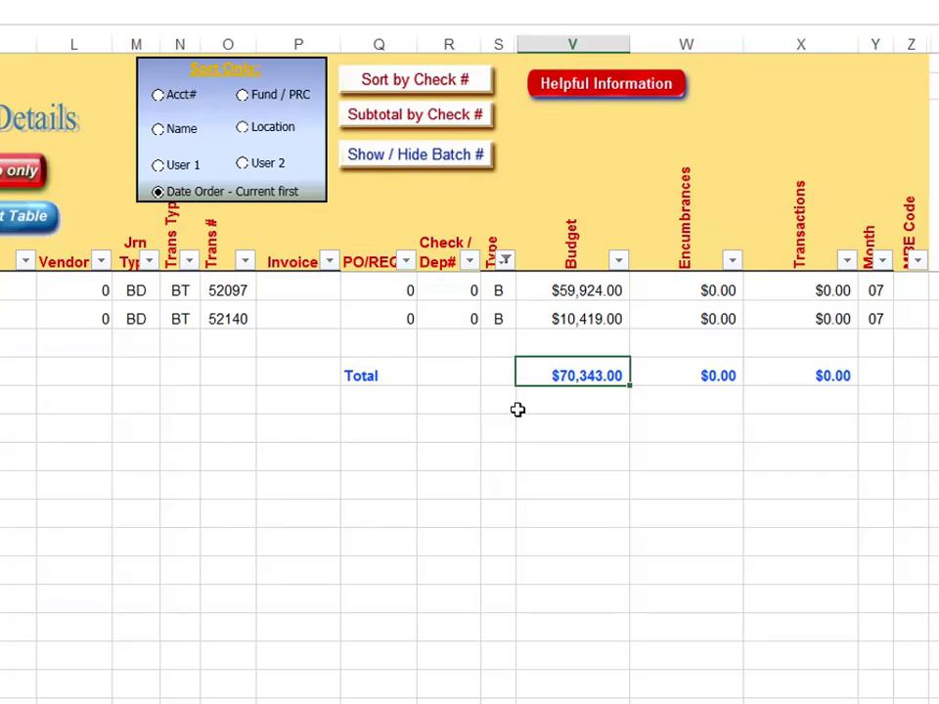
left_click(883, 323)
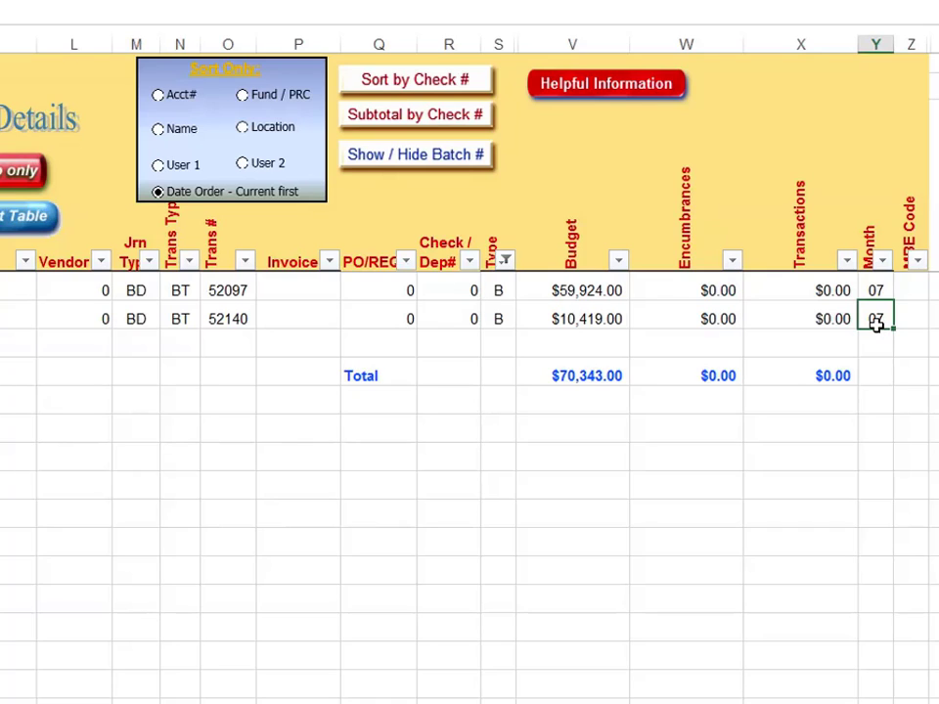
Step: Reset the Type column filter to include all types
left_click(506, 261)
left_click(262, 504)
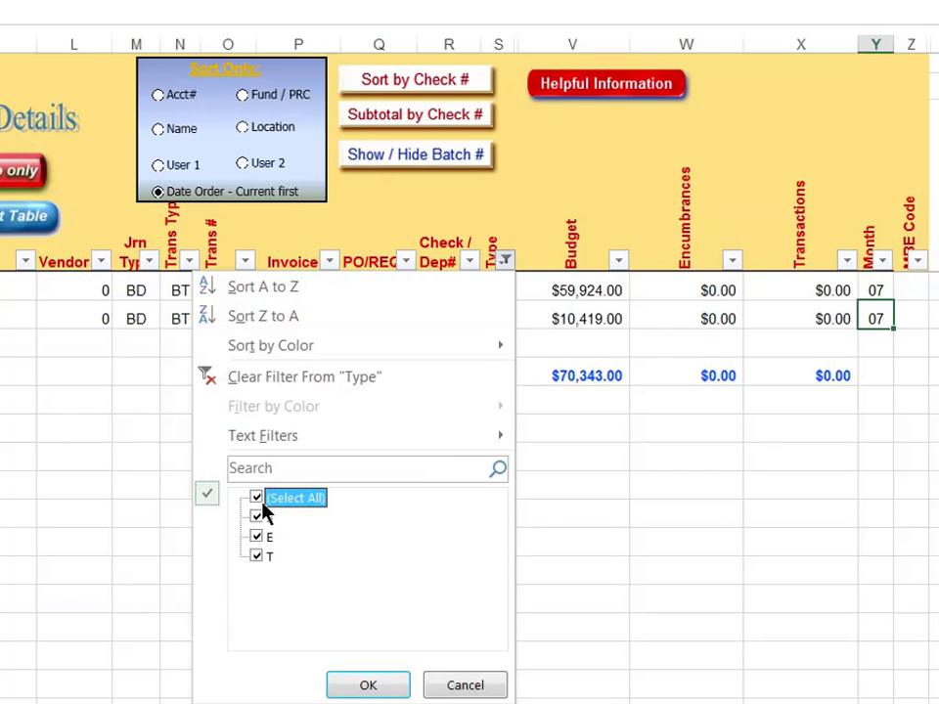
left_click(360, 687)
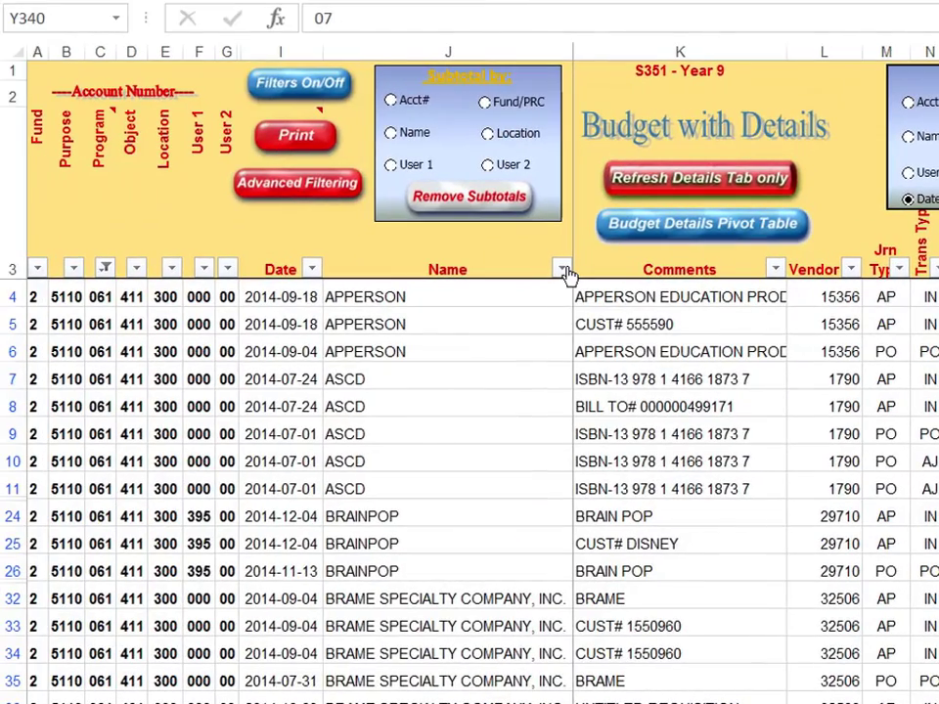
Step: Filter the Name column to APPERSON by searching its filter values for "app"
left_click(456, 268)
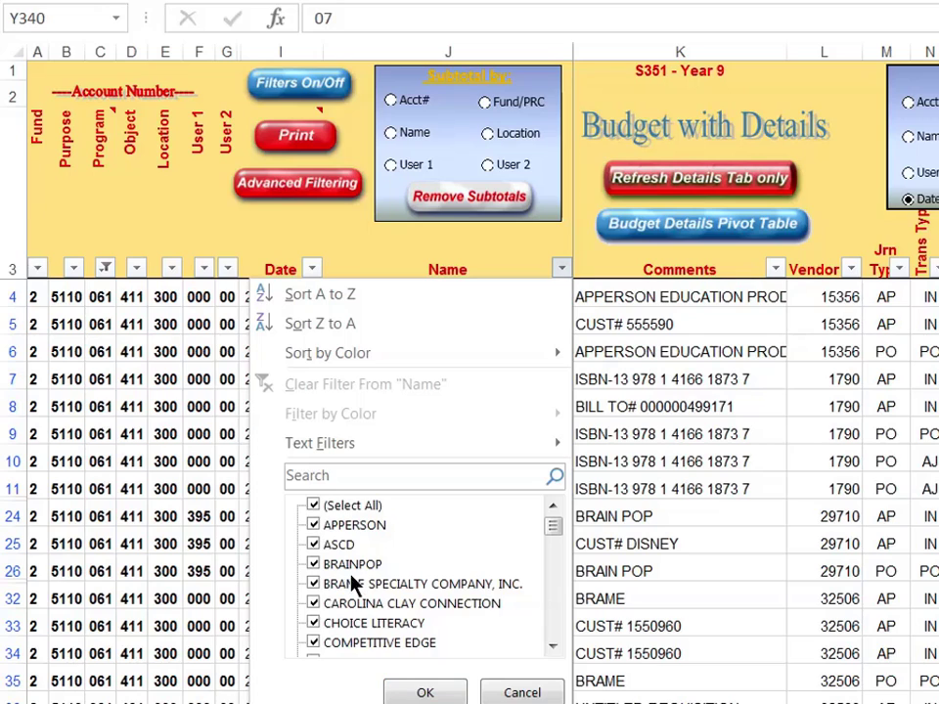
mouse_move(548, 532)
left_mouse_down()
mouse_move(536, 640)
mouse_move(551, 519)
mouse_move(539, 515)
left_mouse_up()
left_click(453, 477)
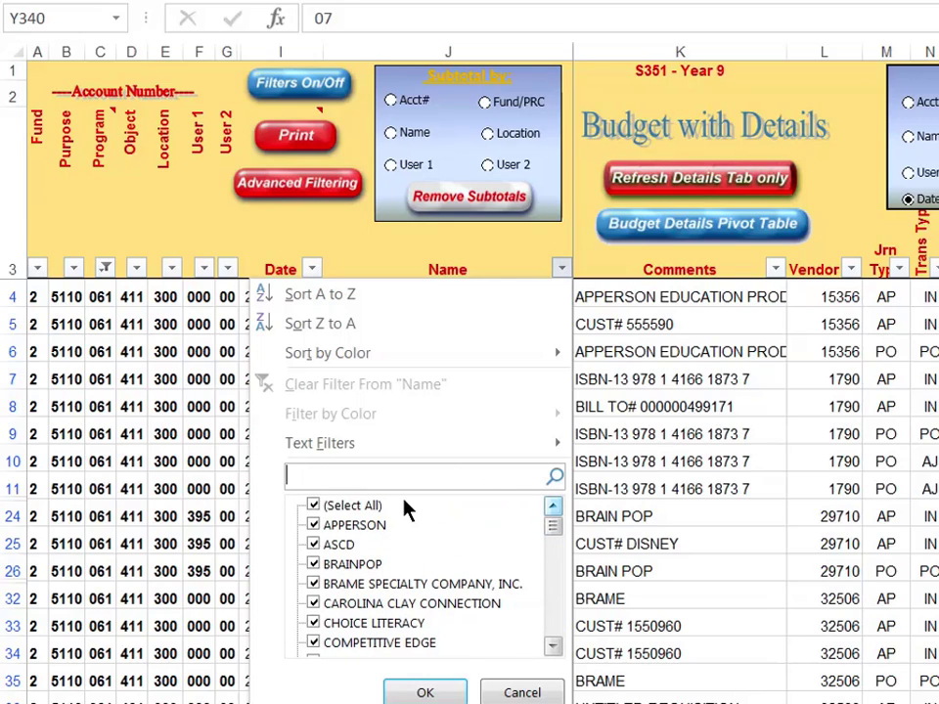
type("app")
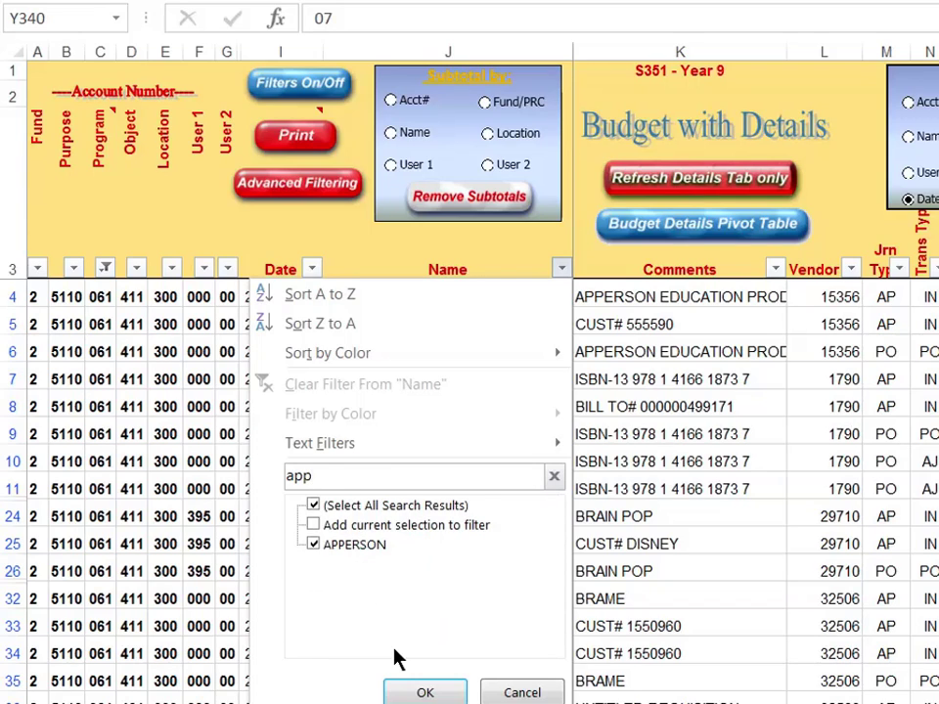
left_click(409, 692)
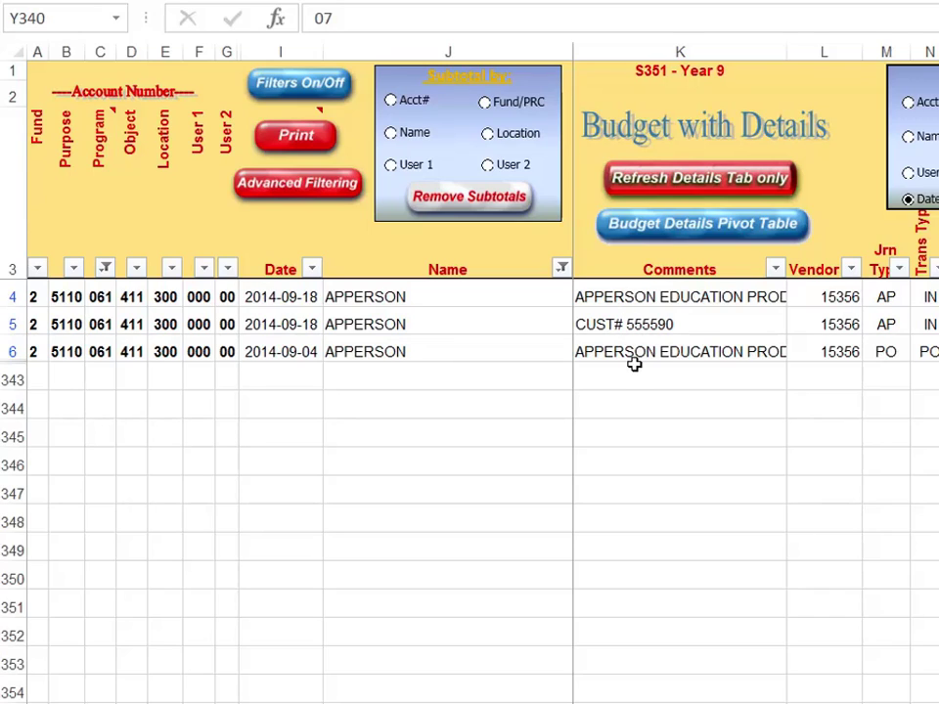
Step: Examine the Name, Jrn Type and Date of APPERSON's purchase order entry
left_click(437, 358)
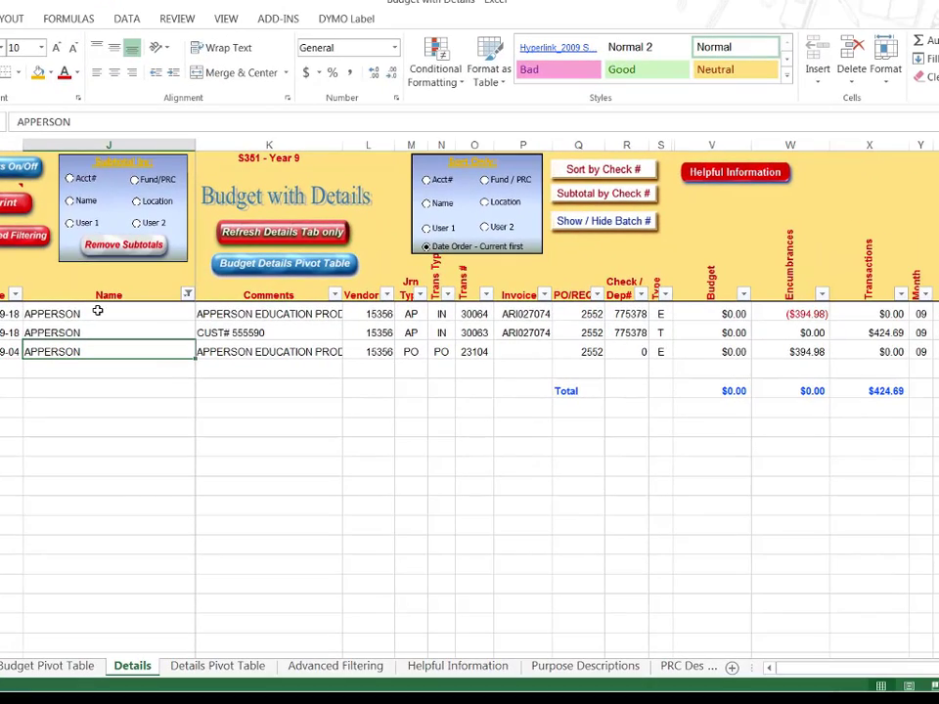
left_click(411, 351)
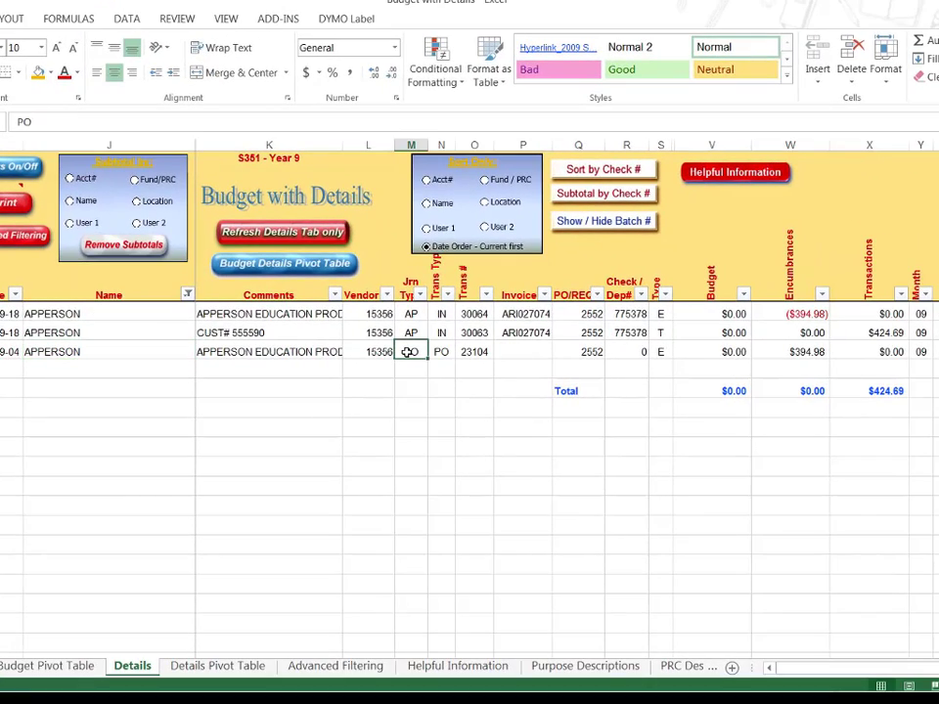
left_click(10, 352)
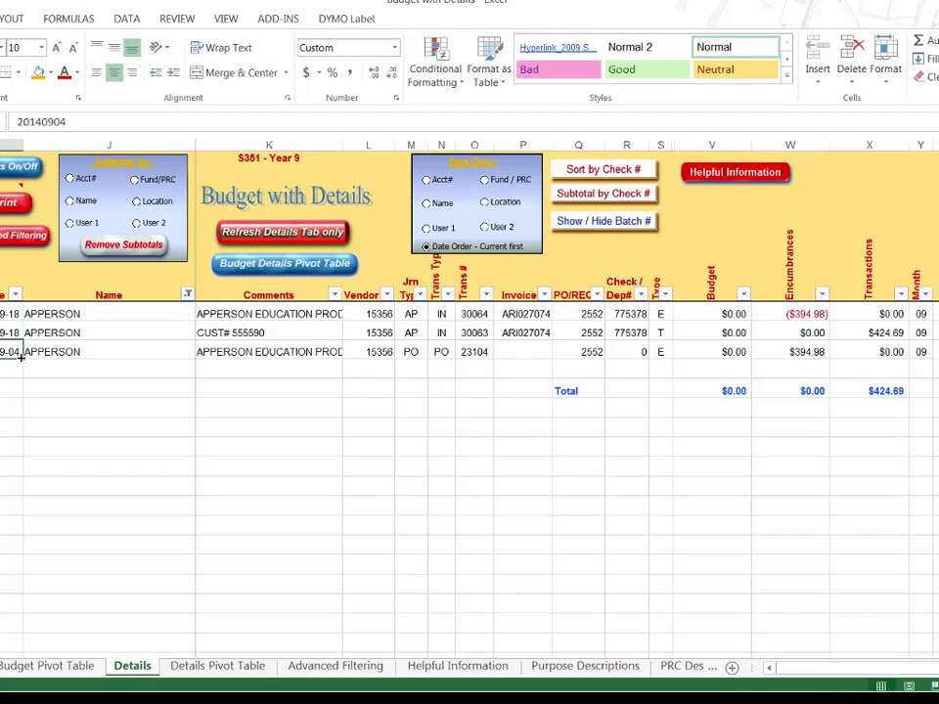
Step: Examine the Encumbrances amount and Type of APPERSON's purchase order entry and the PO/REQ # shared by all three APPERSON rows
left_click(798, 351)
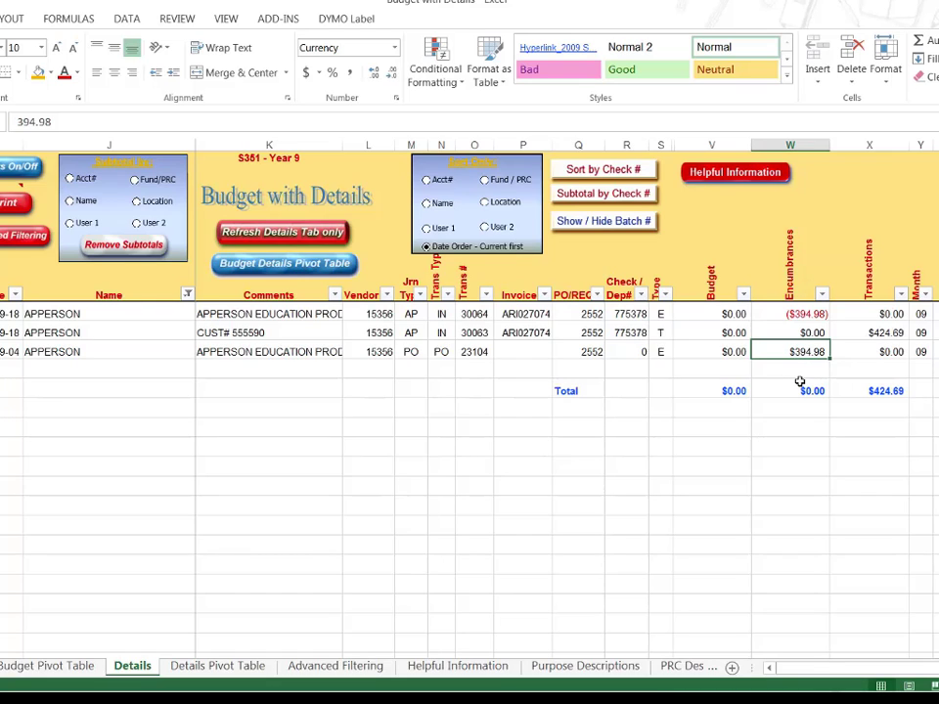
left_click(661, 352)
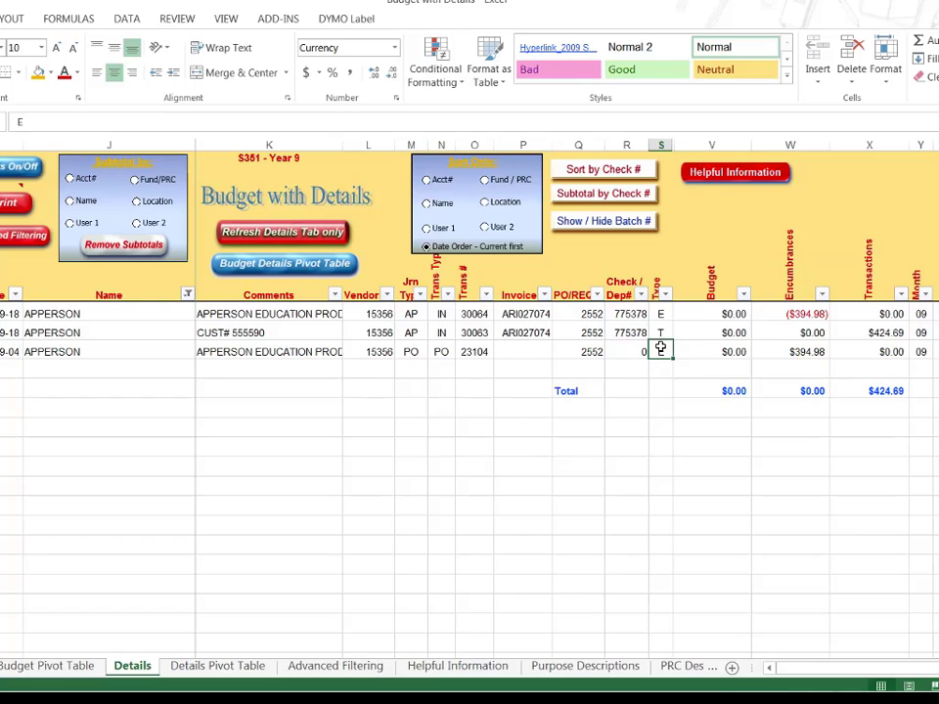
left_click_drag(593, 350, 588, 313)
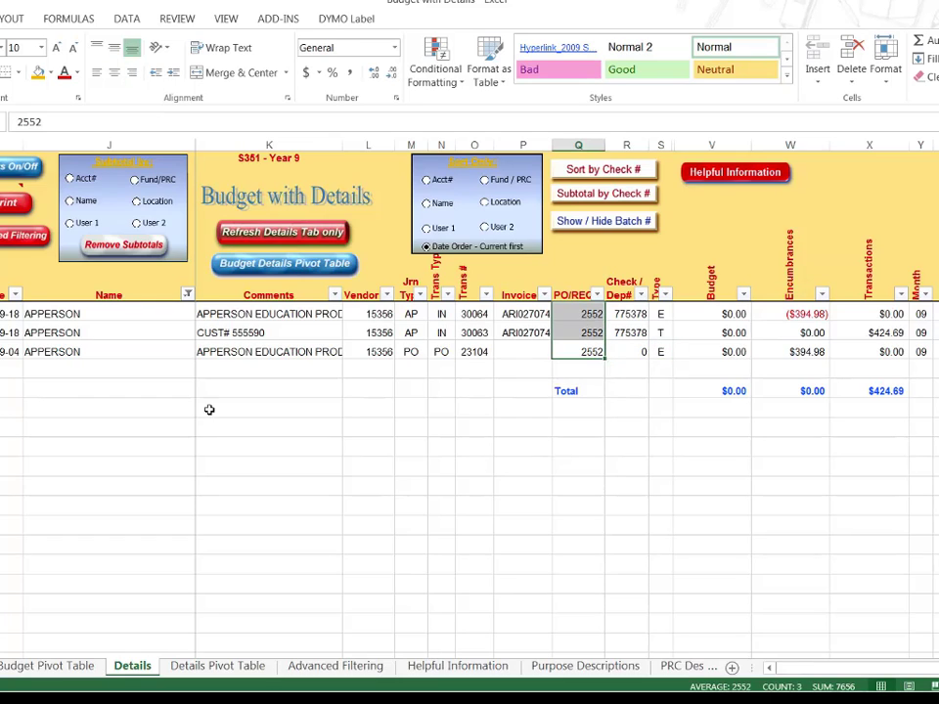
left_click(52, 314)
left_click_drag(52, 314, 29, 629)
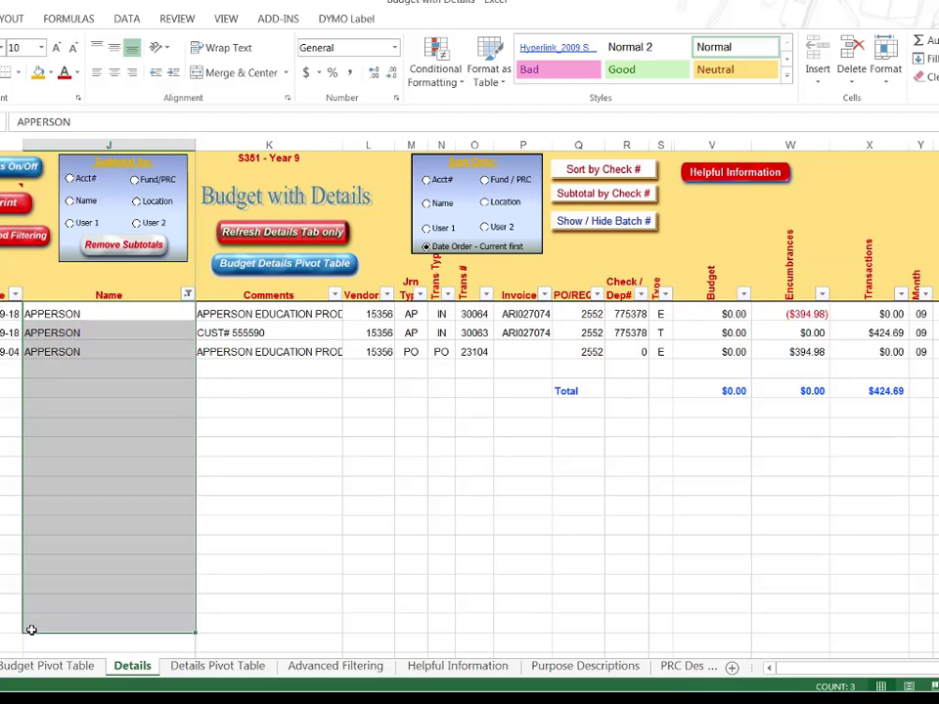
Step: View the PO/REQ # filter values for APPERSON without filtering, and check the purchase order row's PO number and encumbrance
left_click(597, 294)
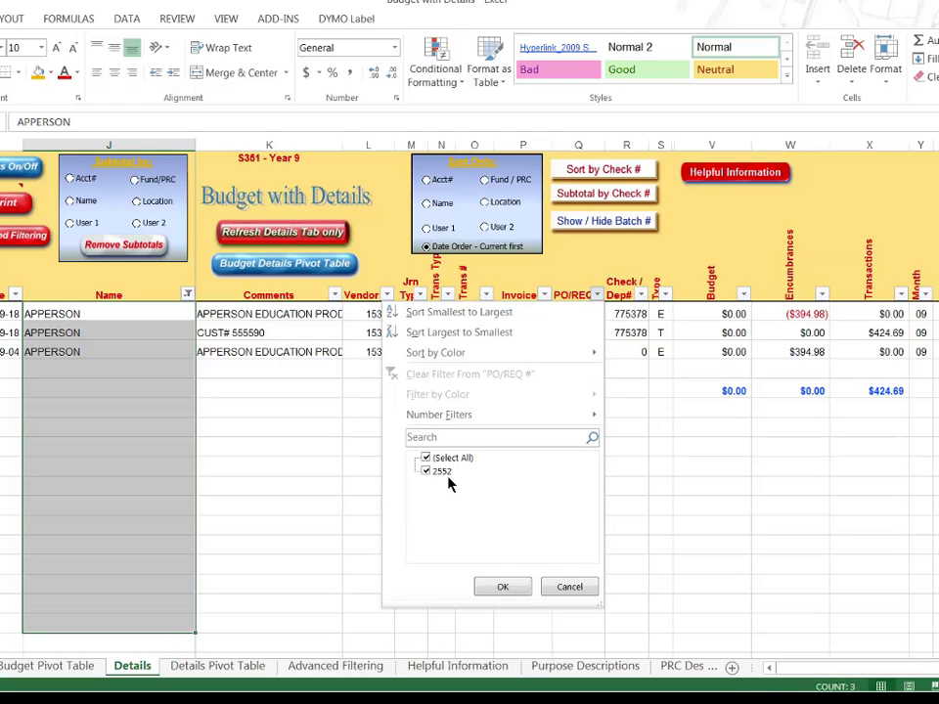
left_click(561, 590)
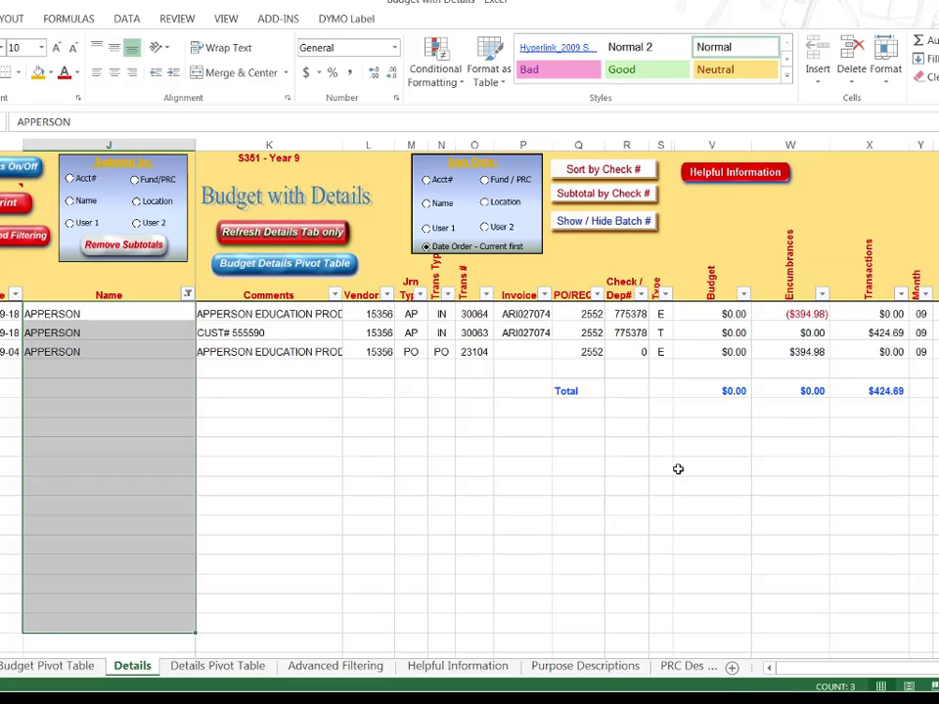
left_click(596, 352)
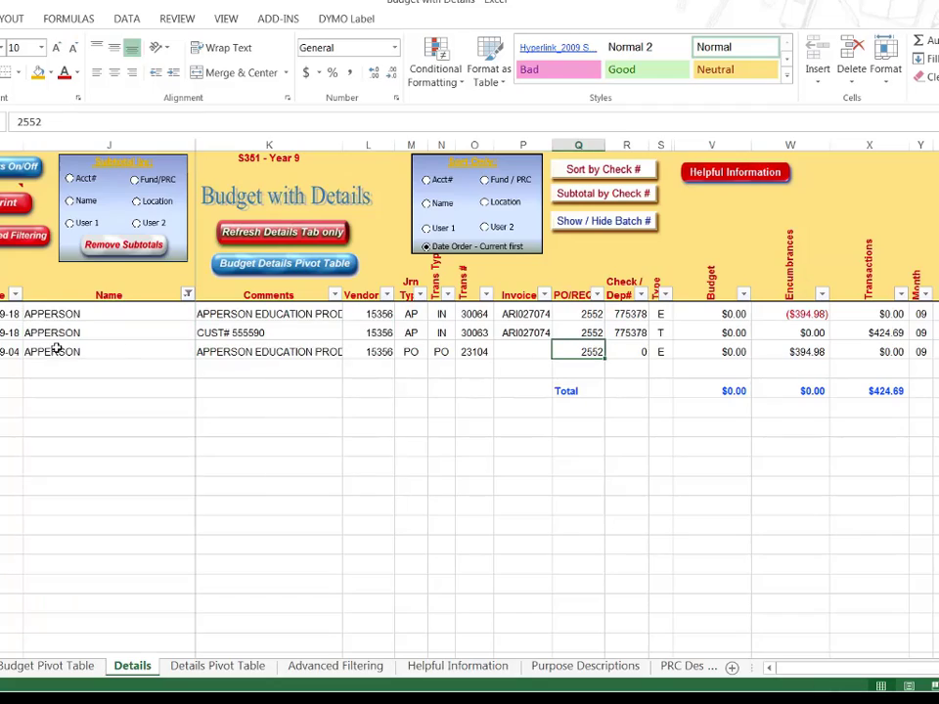
left_click(798, 352)
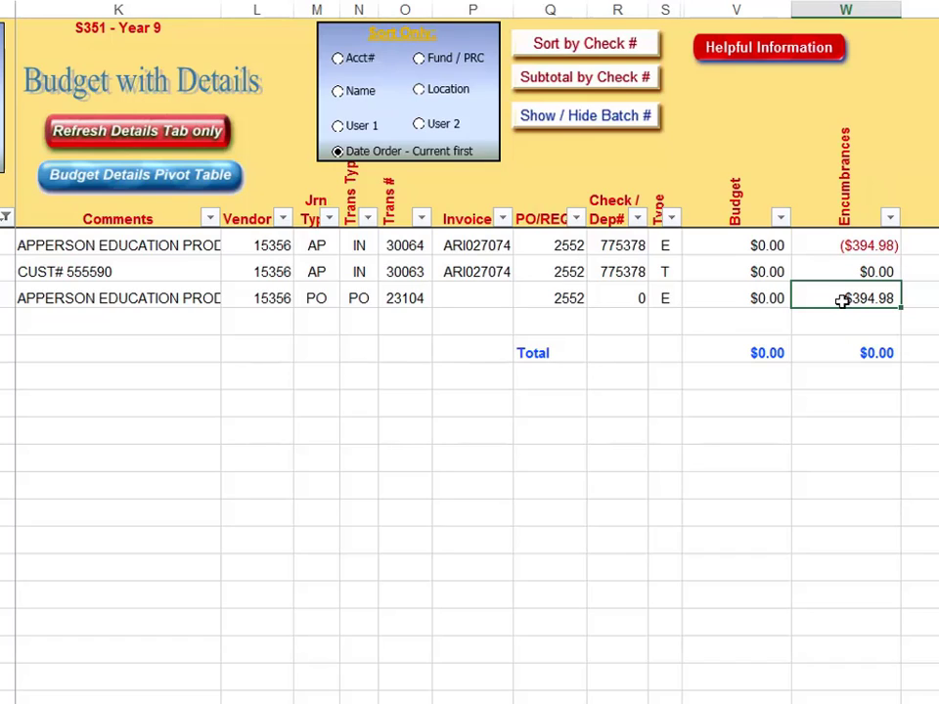
key("Left")
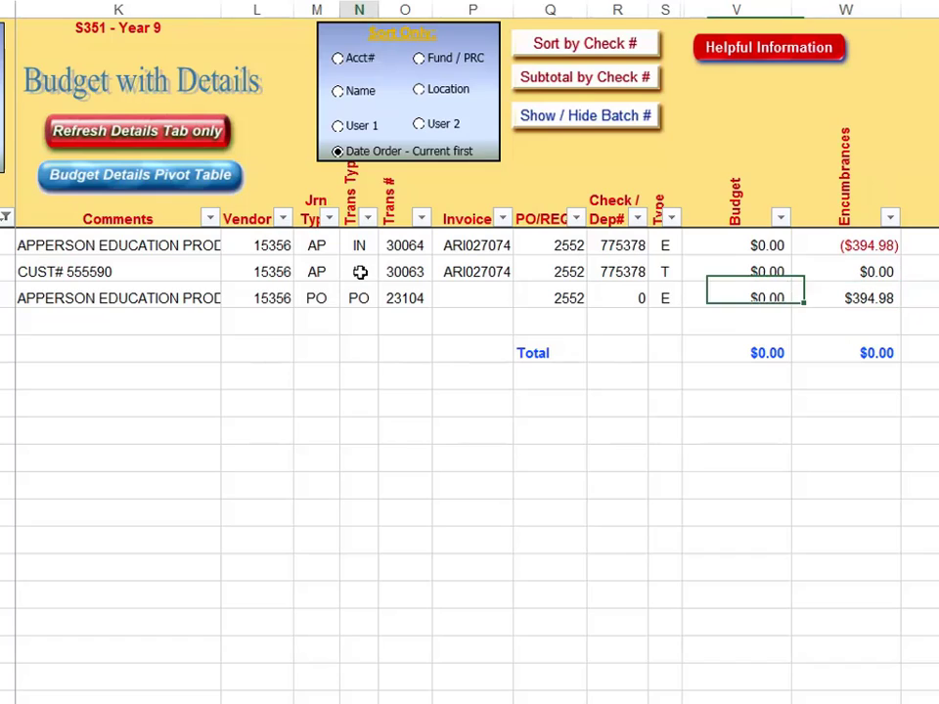
Step: Examine the Trans Type, Jrn Type, Invoice, Check / Dep# and Transactions amount of APPERSON's payment entry
left_click(360, 272)
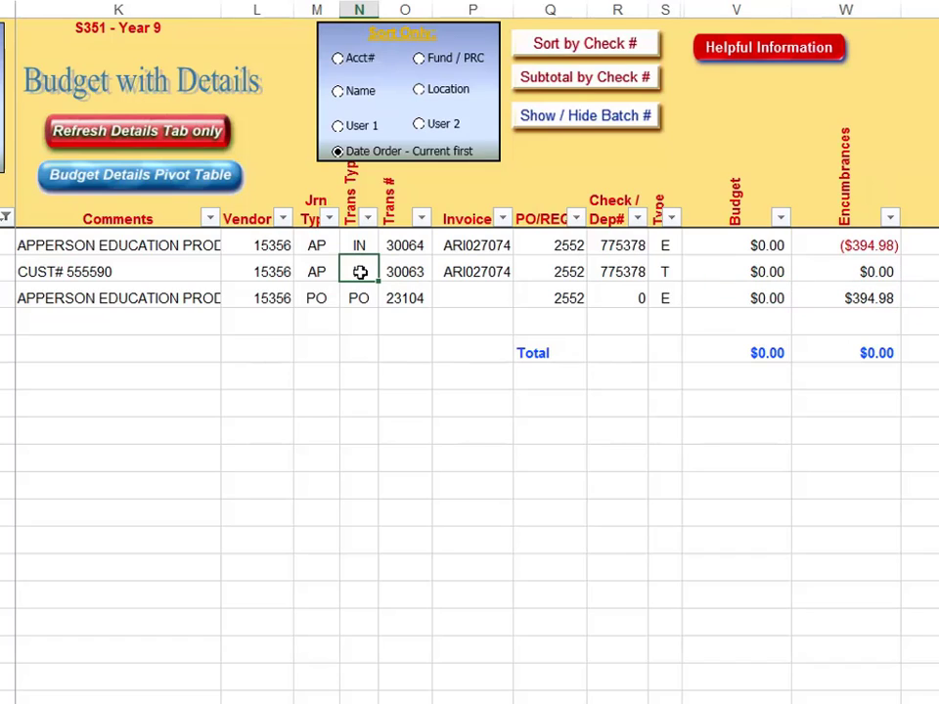
type("IN")
left_click(317, 272)
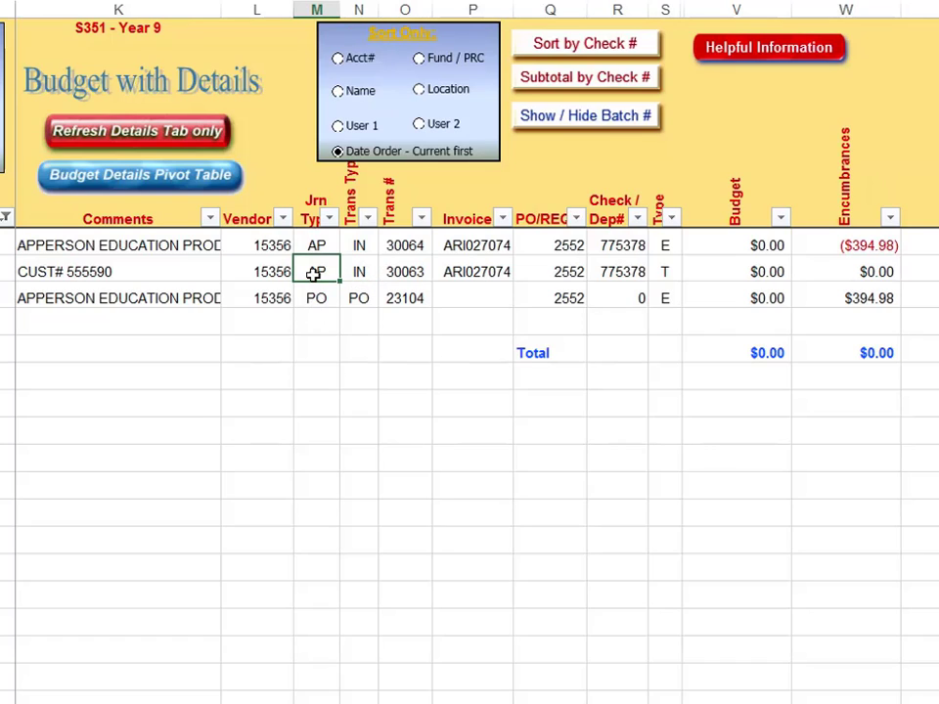
left_click(466, 280)
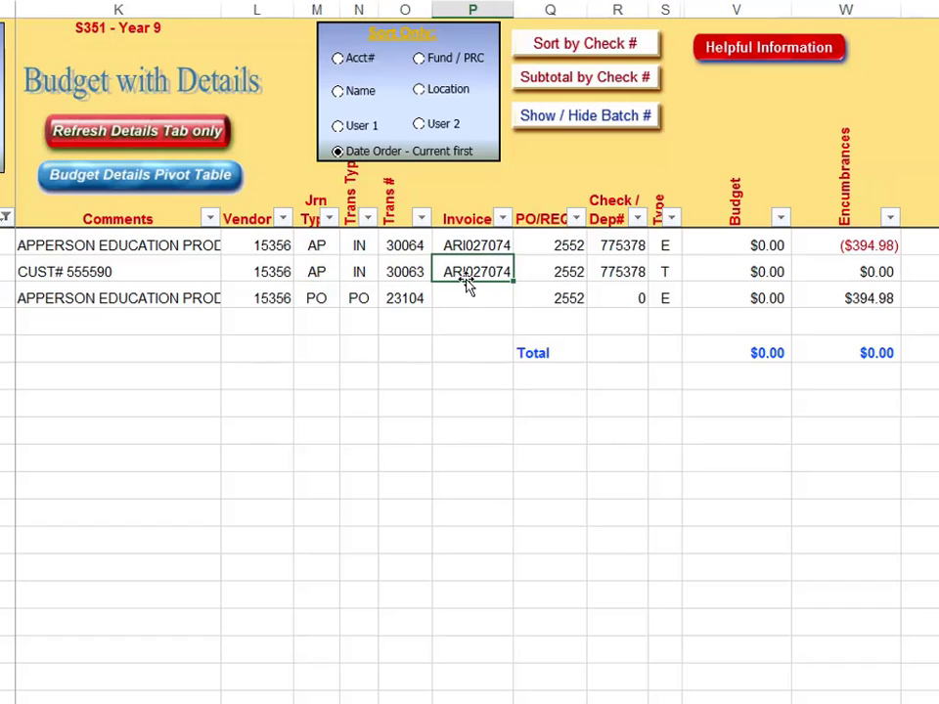
left_click(603, 275)
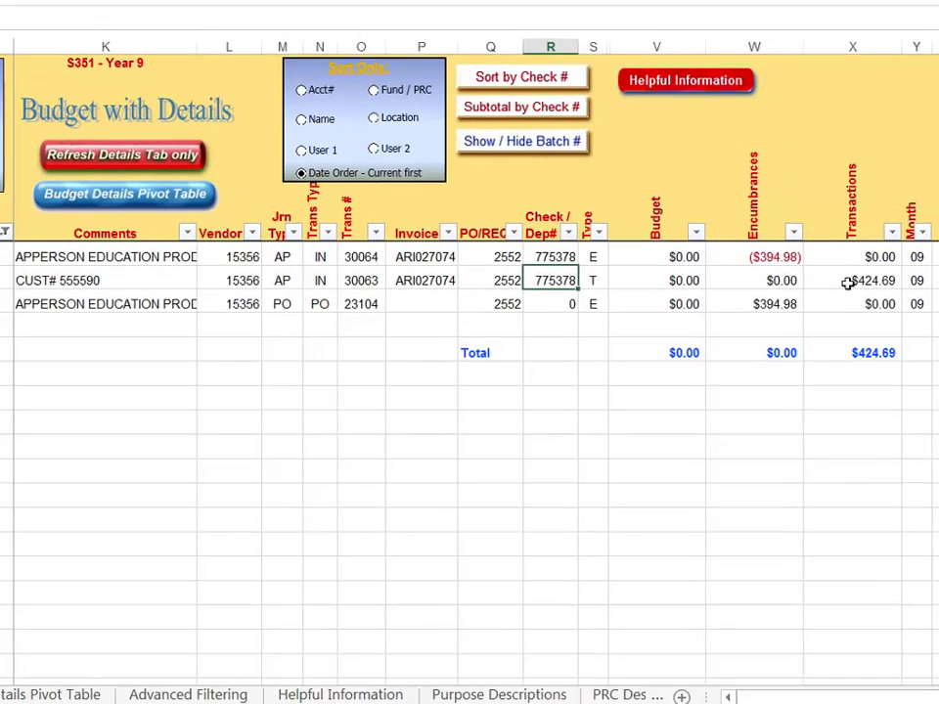
left_click(847, 283)
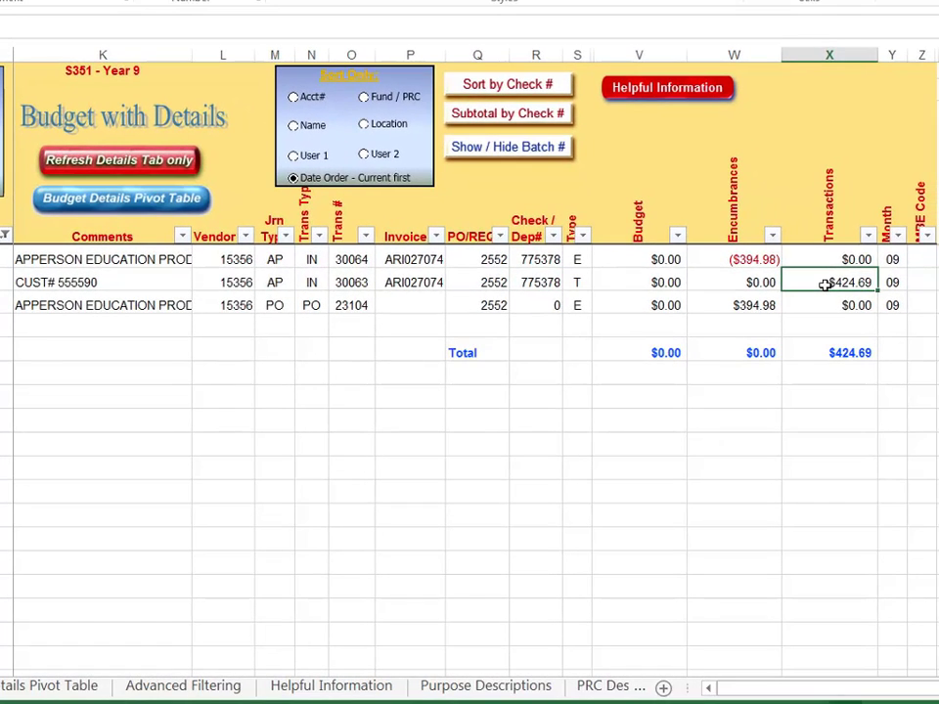
Step: Compare APPERSON's purchase order encumbrance with the paid Transactions amount and the encumbrance reversal in the first row
left_click(722, 306)
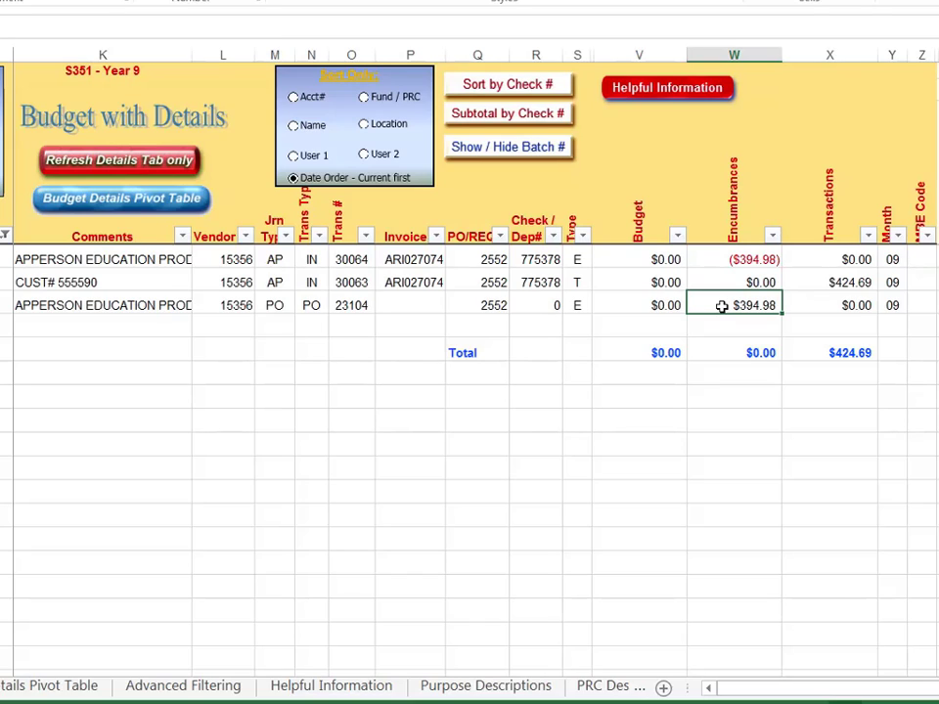
left_click(827, 283)
left_click(752, 306)
key("Up")
key("Up")
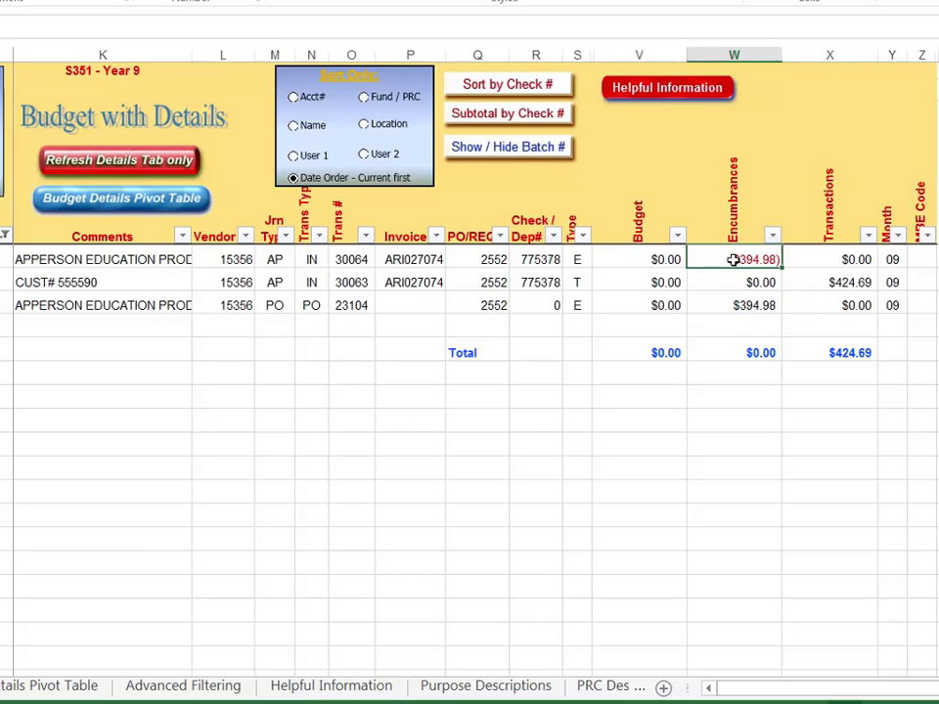
Step: Examine the Type of APPERSON's encumbrance reversal, its offset against the original encumbrance, and the Encumbrances and Transactions totals
left_click(579, 259)
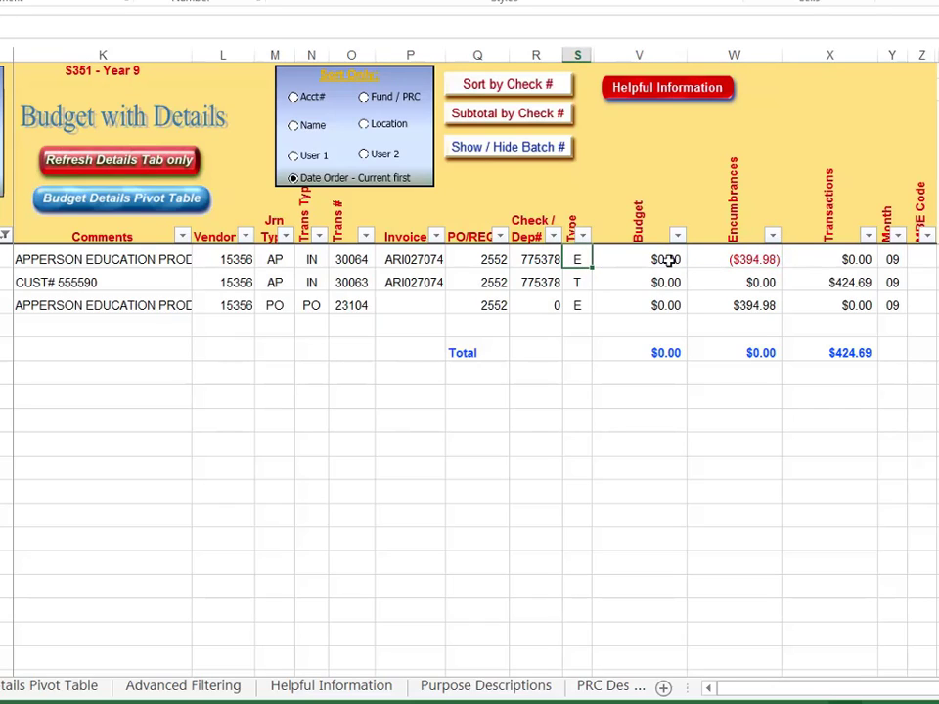
left_click(717, 262)
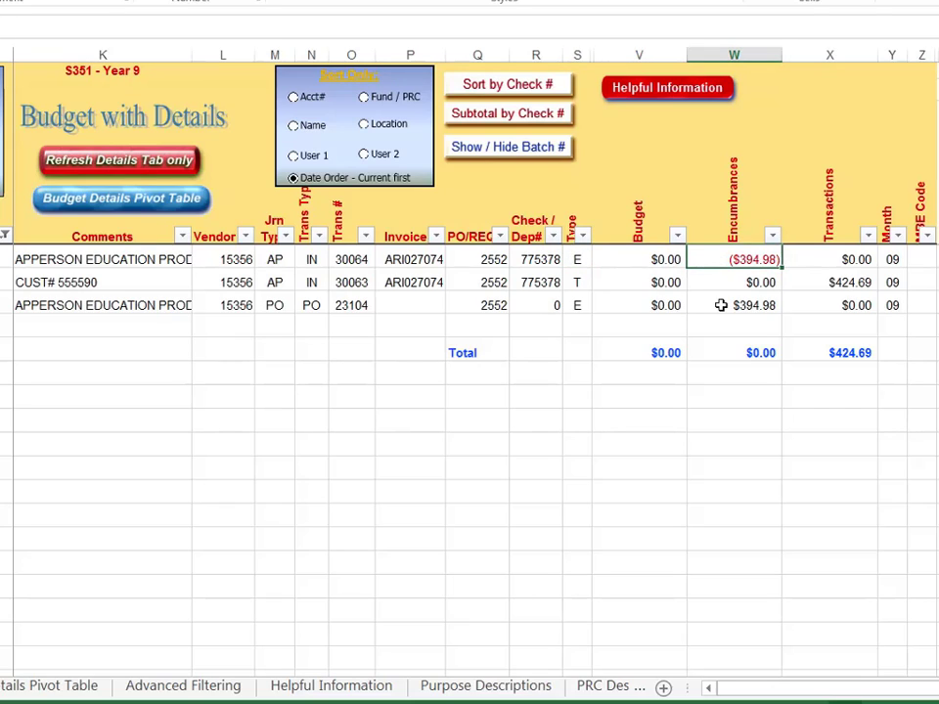
left_click(721, 306)
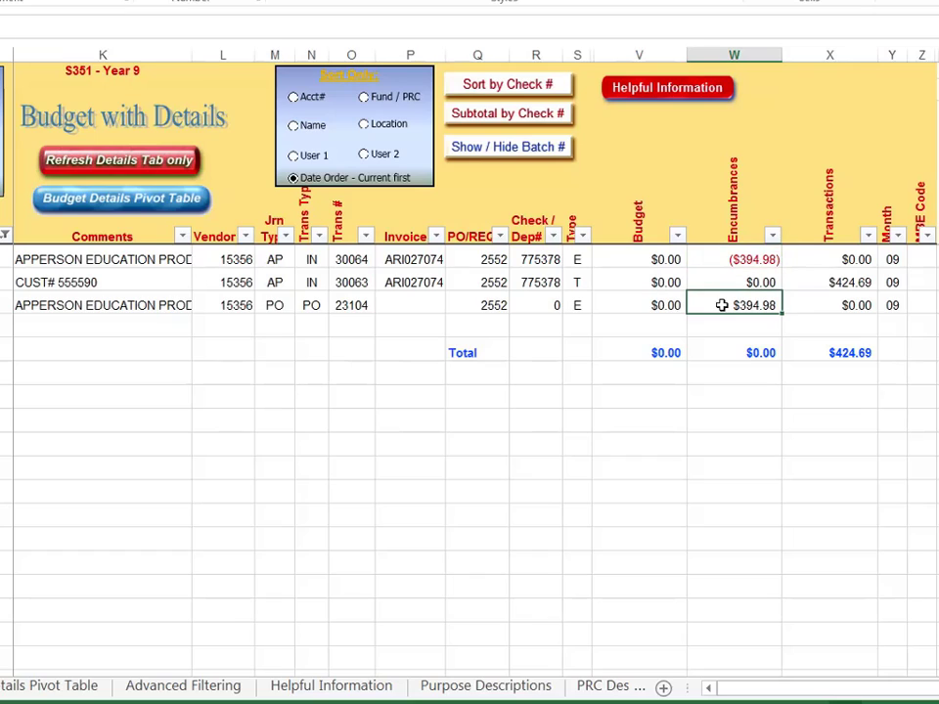
left_click(721, 354)
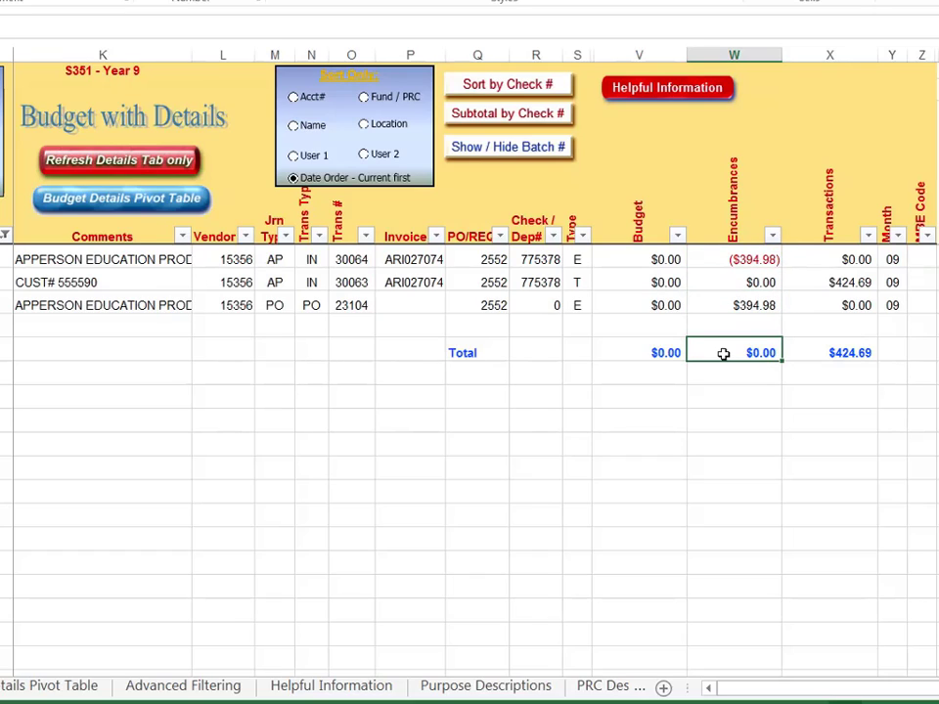
left_click(827, 358)
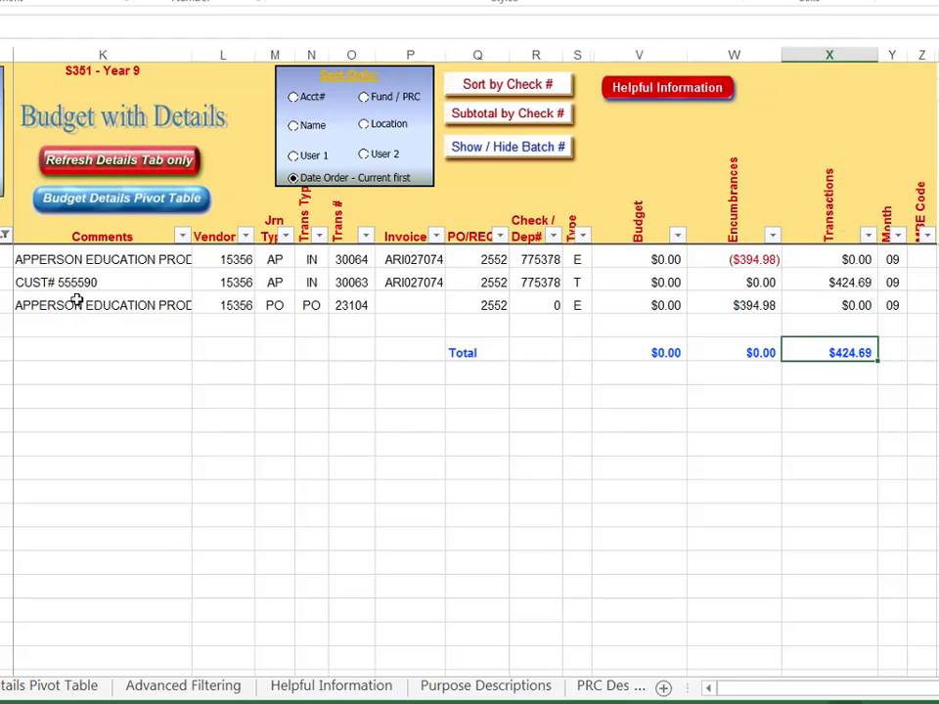
left_click(313, 306)
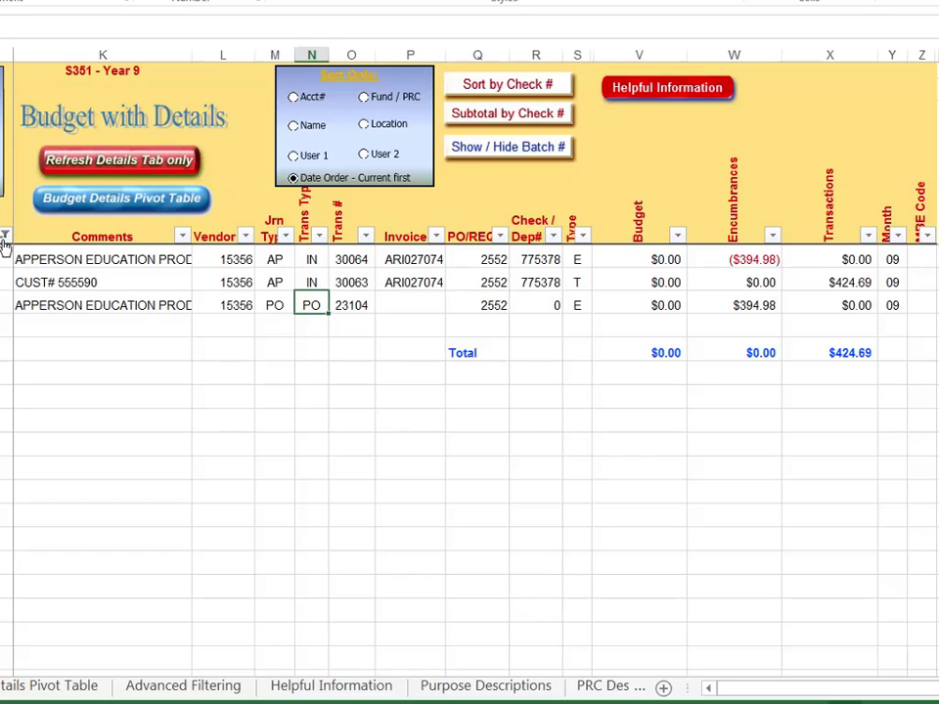
Step: Clear the filters on the Details sheet to list the transactions of all vendors again
mouse_move(4, 240)
key("ctrl+shift+l")
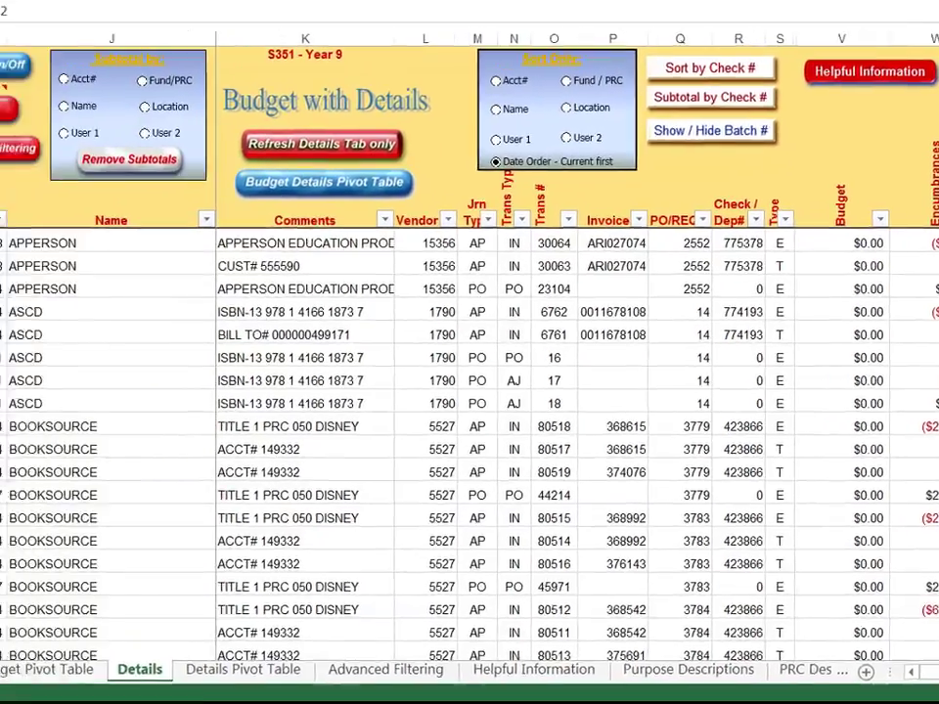
key("ctrl+shift+l")
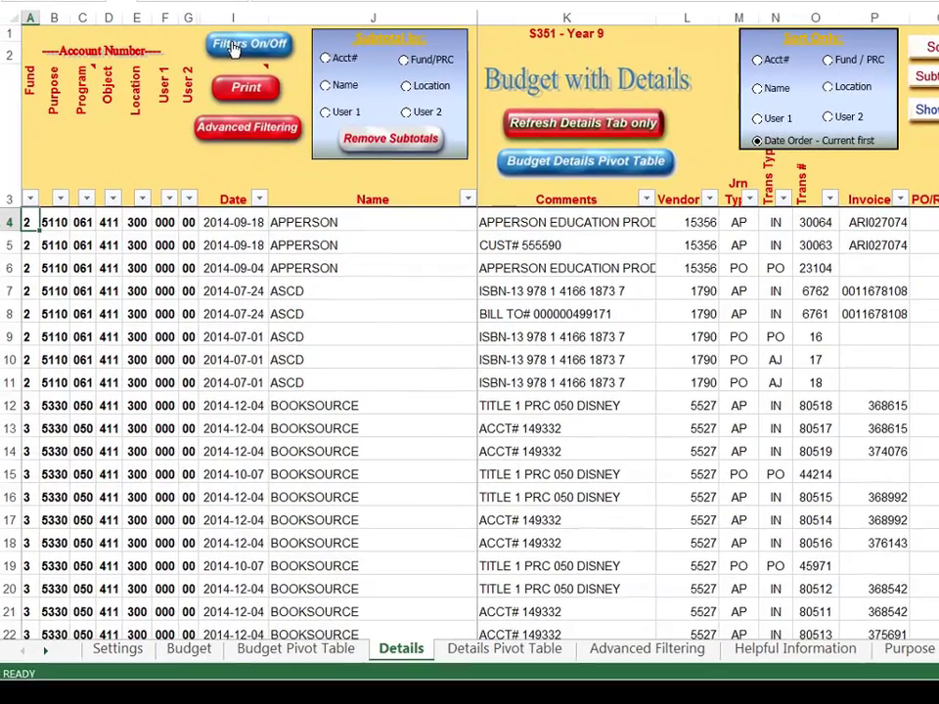
Step: Filter the Name column to MAC PAPERS INC. by searching its filter values for "mac"
left_click(468, 198)
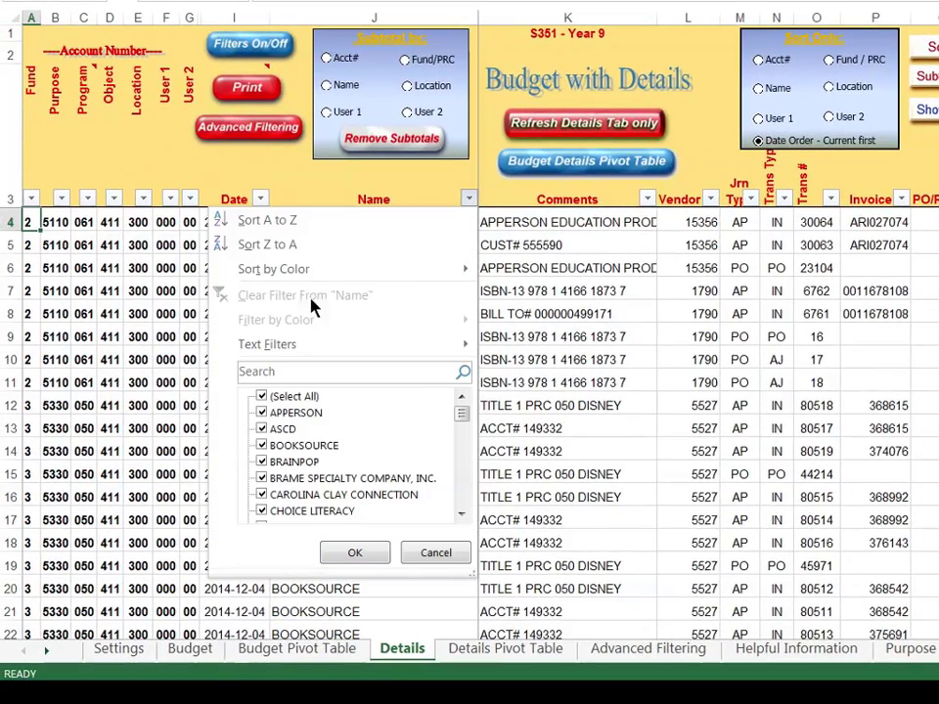
left_click(293, 371)
type("mac")
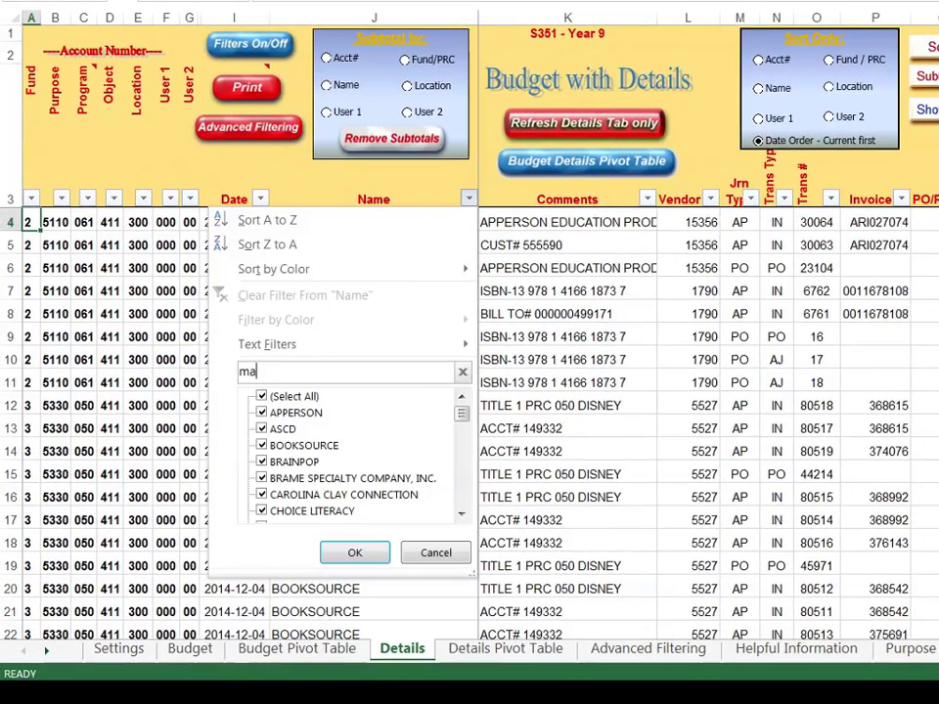
left_click(355, 553)
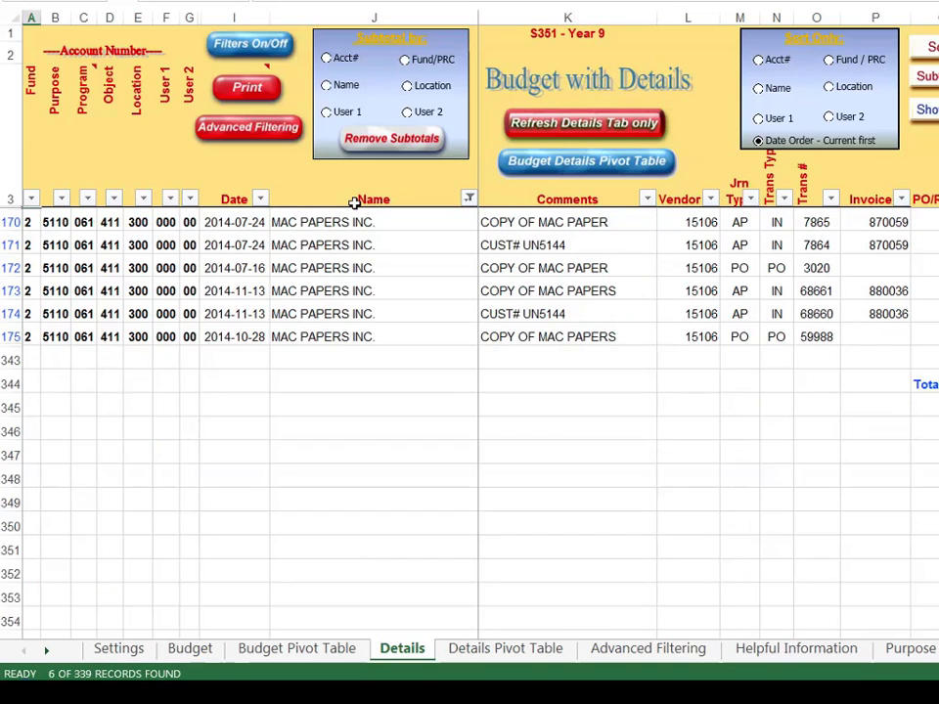
Step: Filter the PO/REQ # column to only the higher-numbered of MAC PAPERS INC.'s two purchase orders
scroll(869, 259, "right", 3)
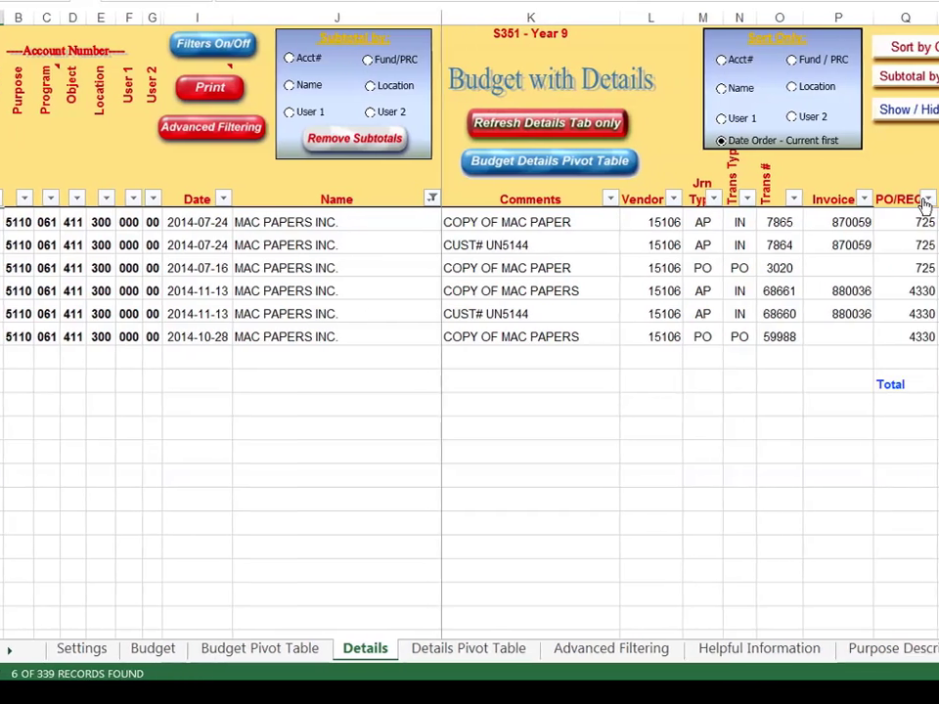
left_click(704, 198)
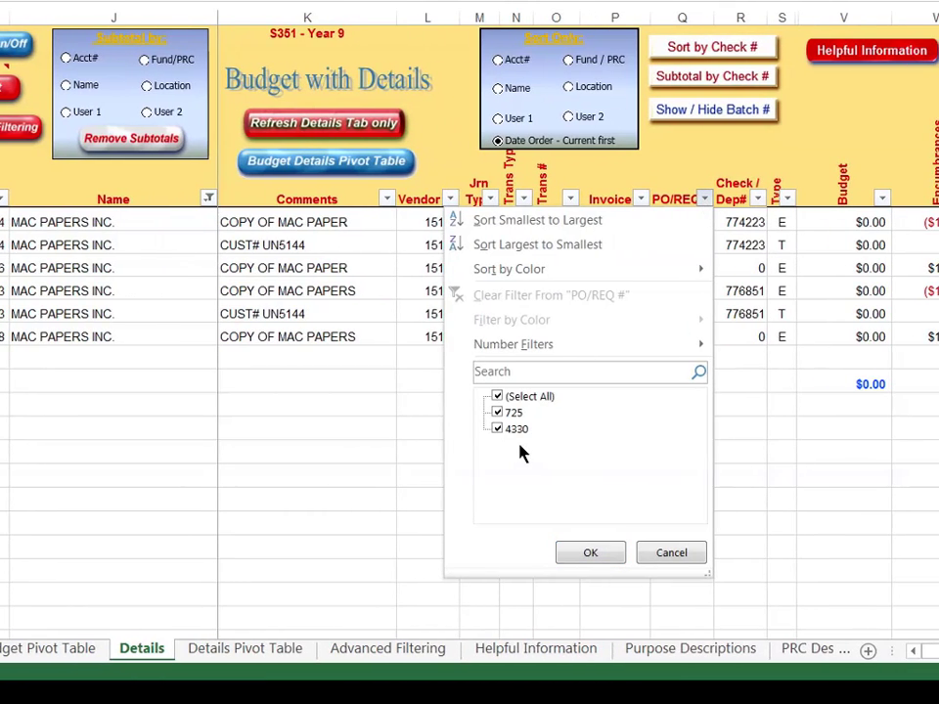
left_click(498, 398)
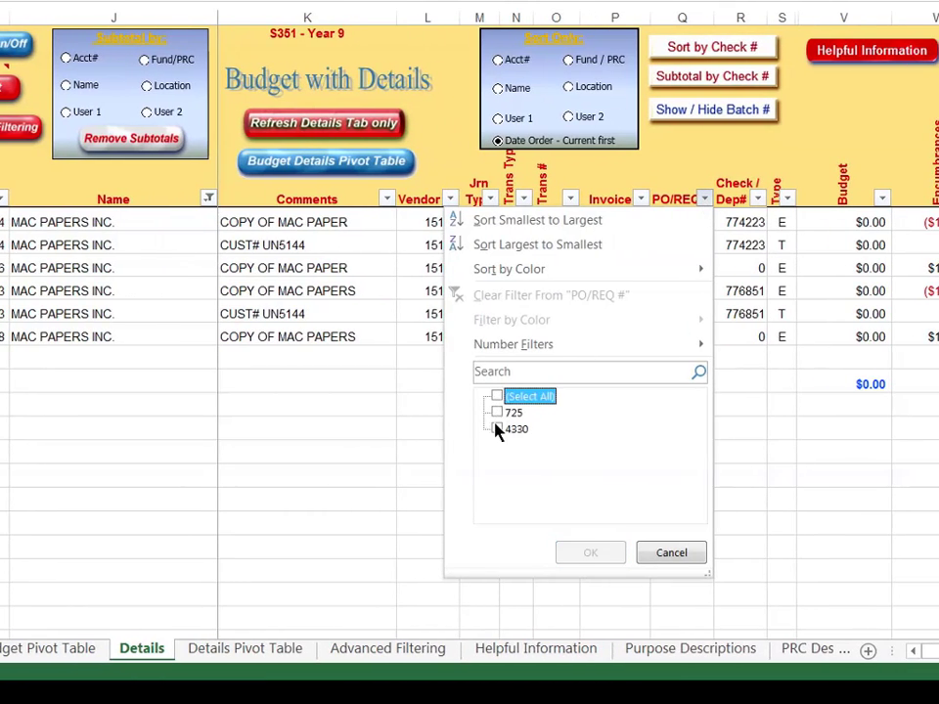
left_click(497, 429)
left_click(590, 554)
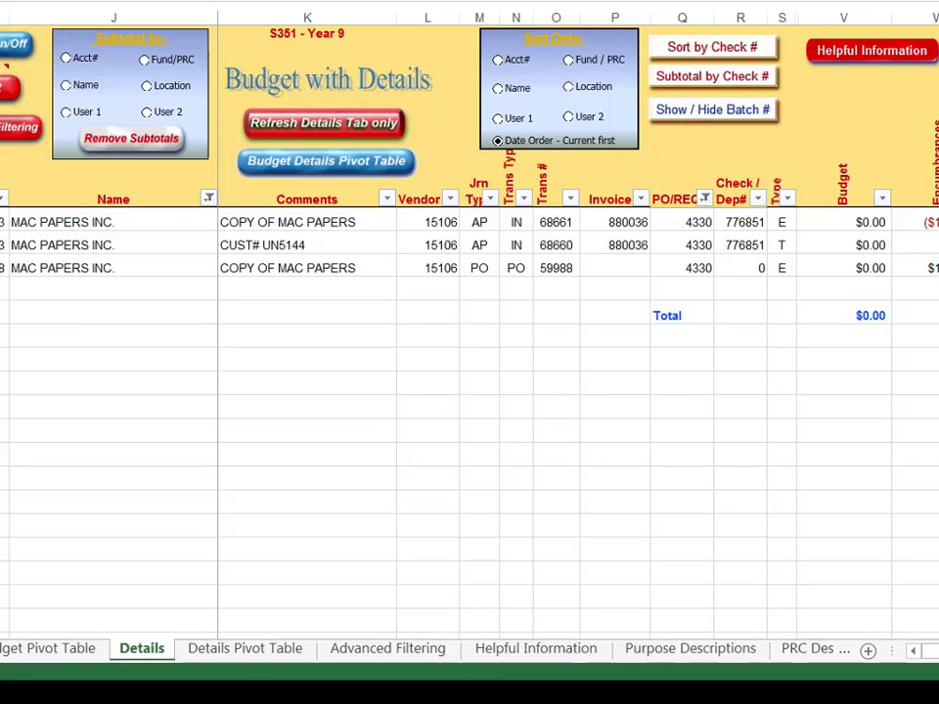
Step: Compare the purchase order's Encumbrances amount with the Transactions amount of the MAC PAPERS INC. payment entry
left_click(933, 267)
left_click(832, 245)
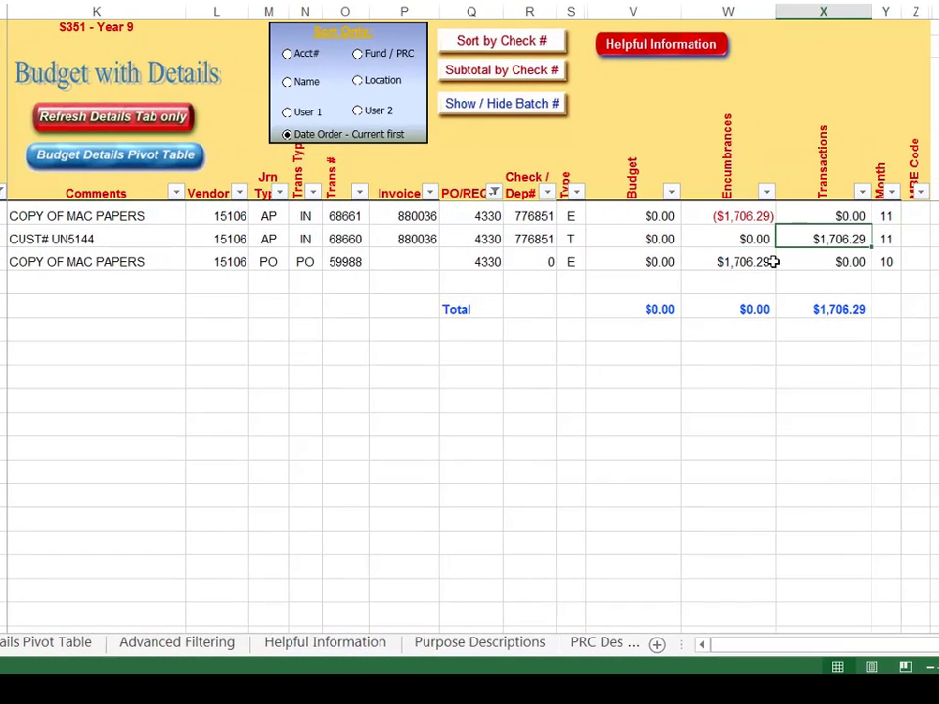
left_click(738, 268)
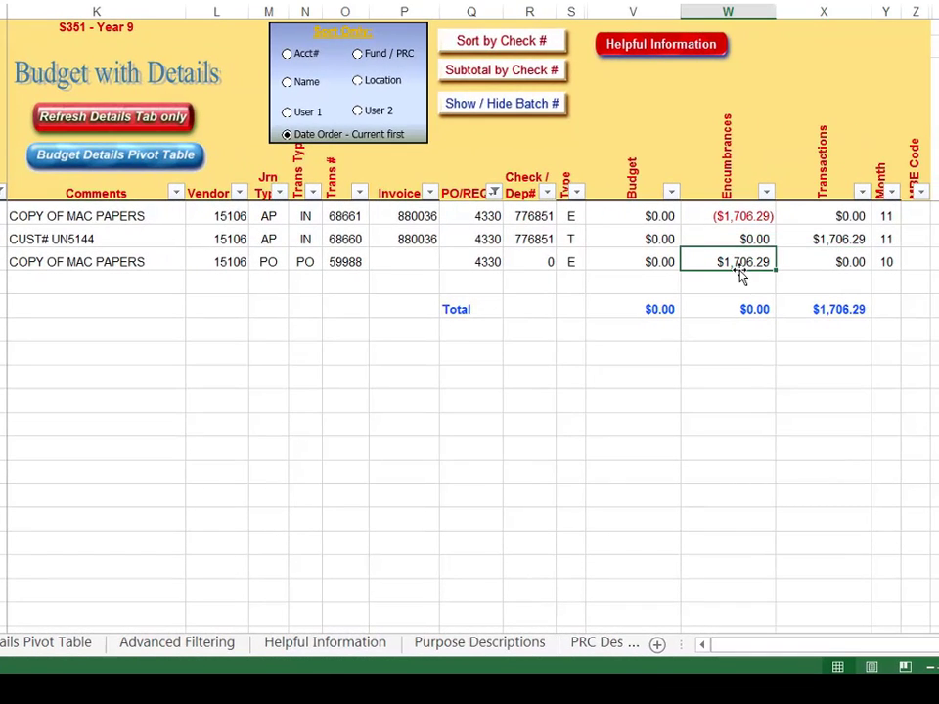
left_click(808, 242)
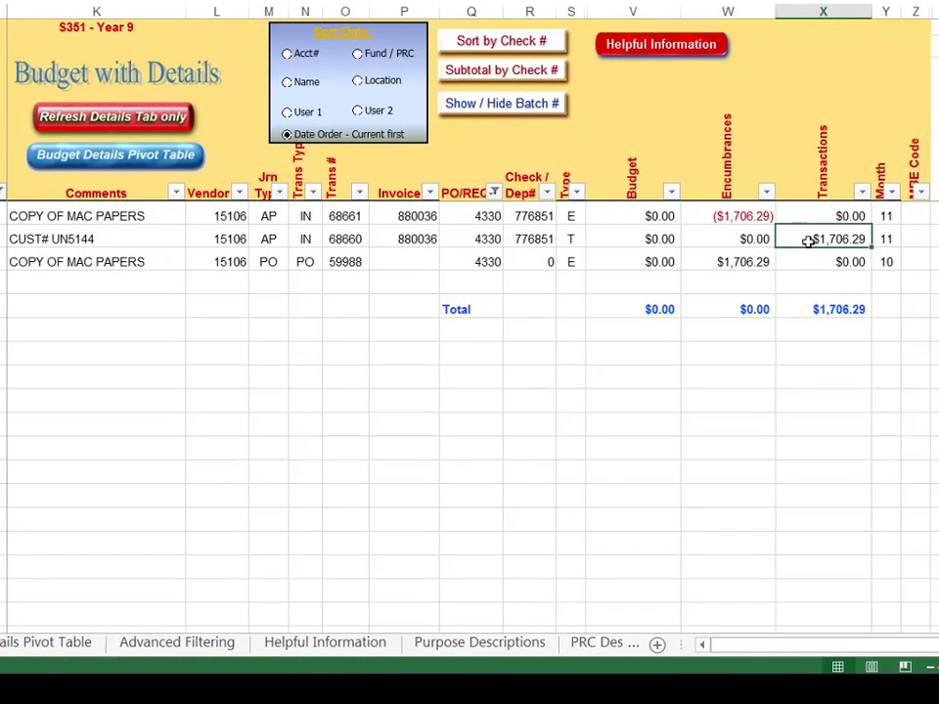
left_click(747, 268)
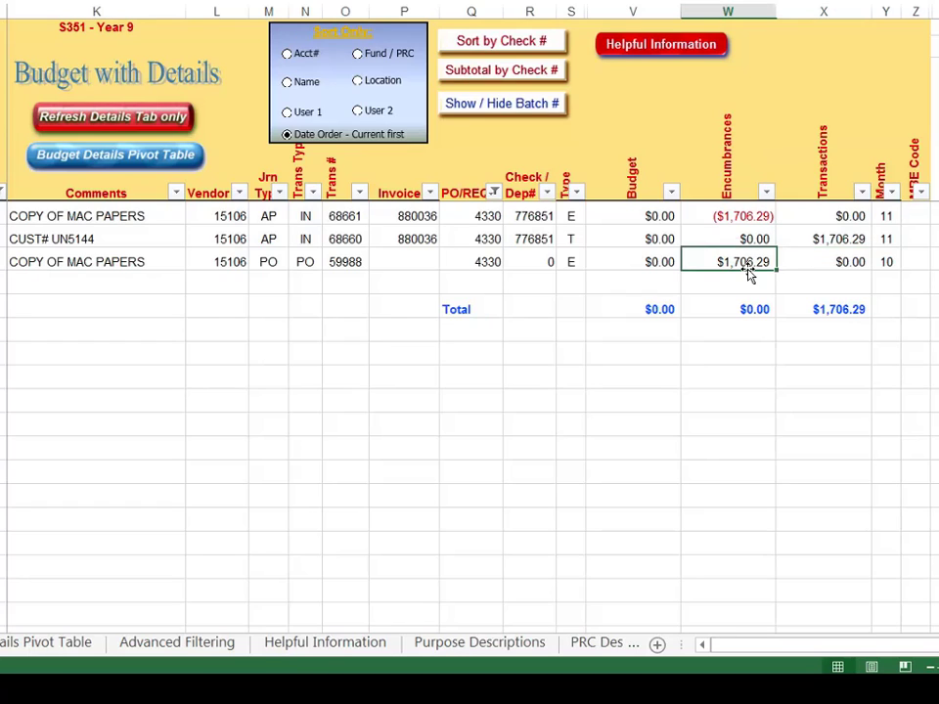
Step: Compare the MAC PAPERS INC. purchase order entry with its payment entry by transaction amount, journal type, check number and month
left_click(817, 241)
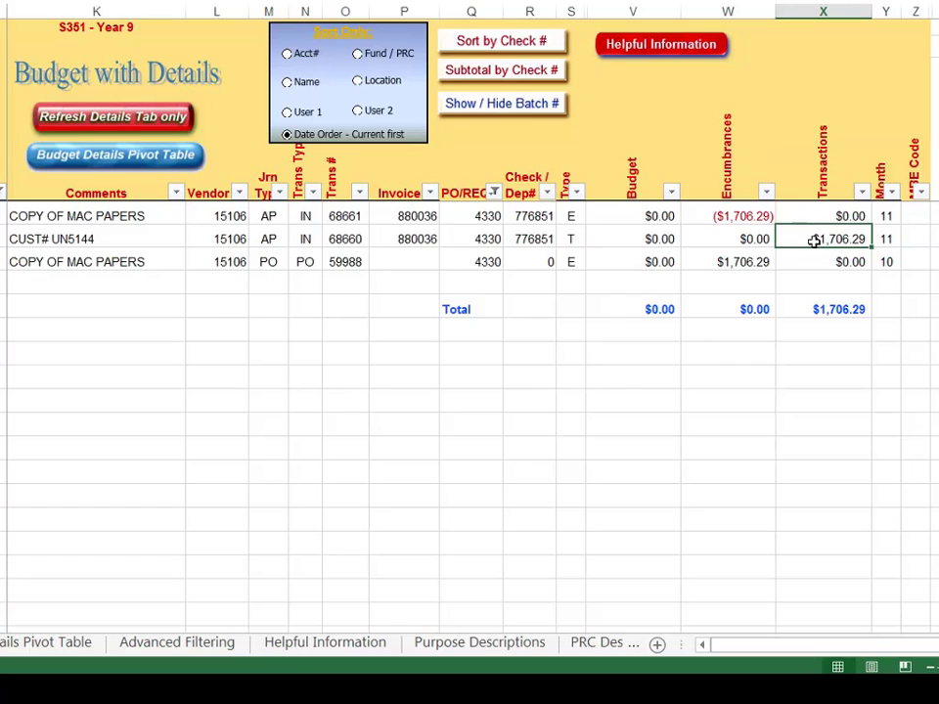
left_click(280, 264)
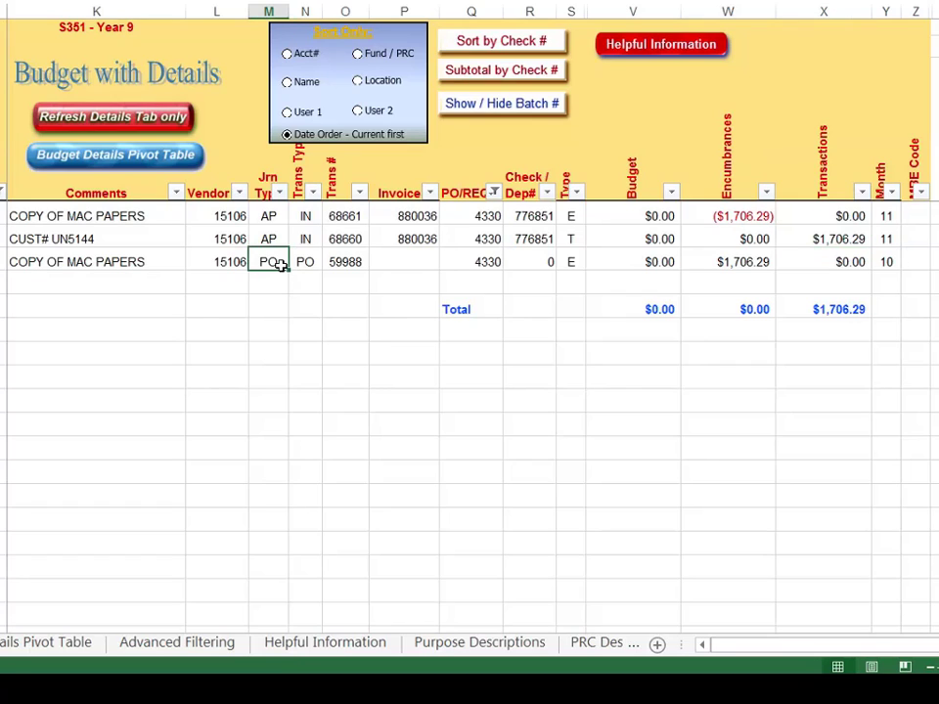
left_click(268, 238)
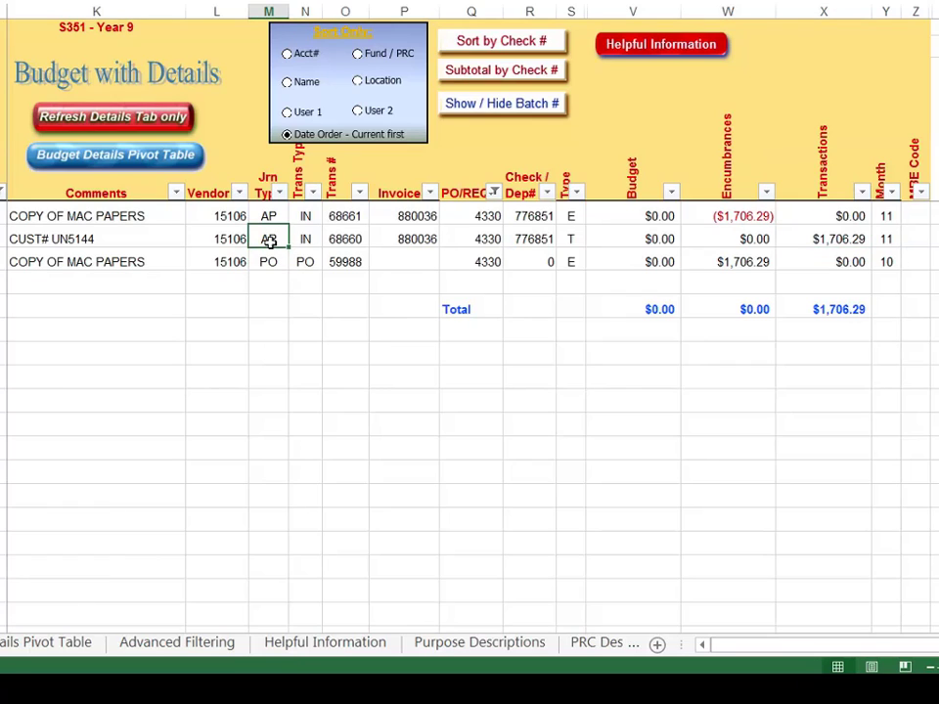
left_click(520, 240)
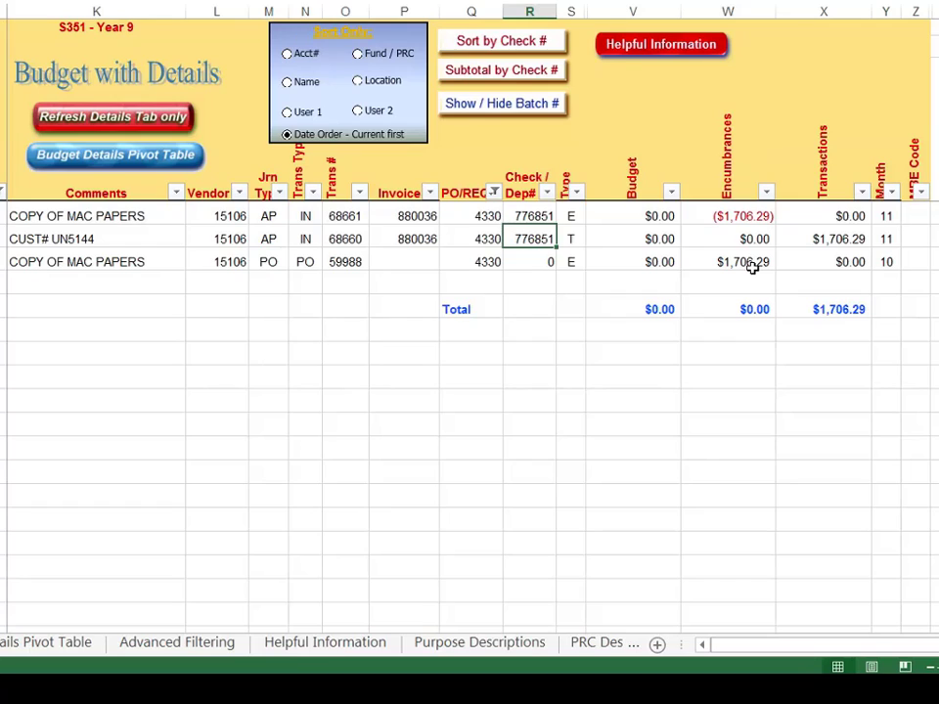
left_click(882, 262)
left_click(884, 238)
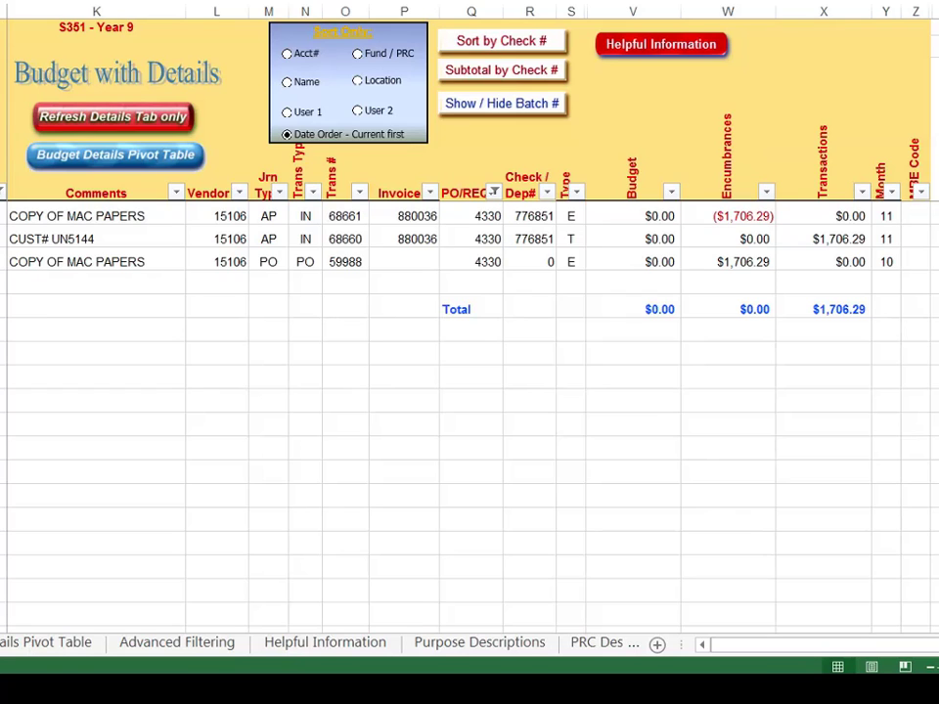
Step: Clear the Details sheet's filters and turn filtering back on so that all transactions are listed
key("ctrl+shift+l")
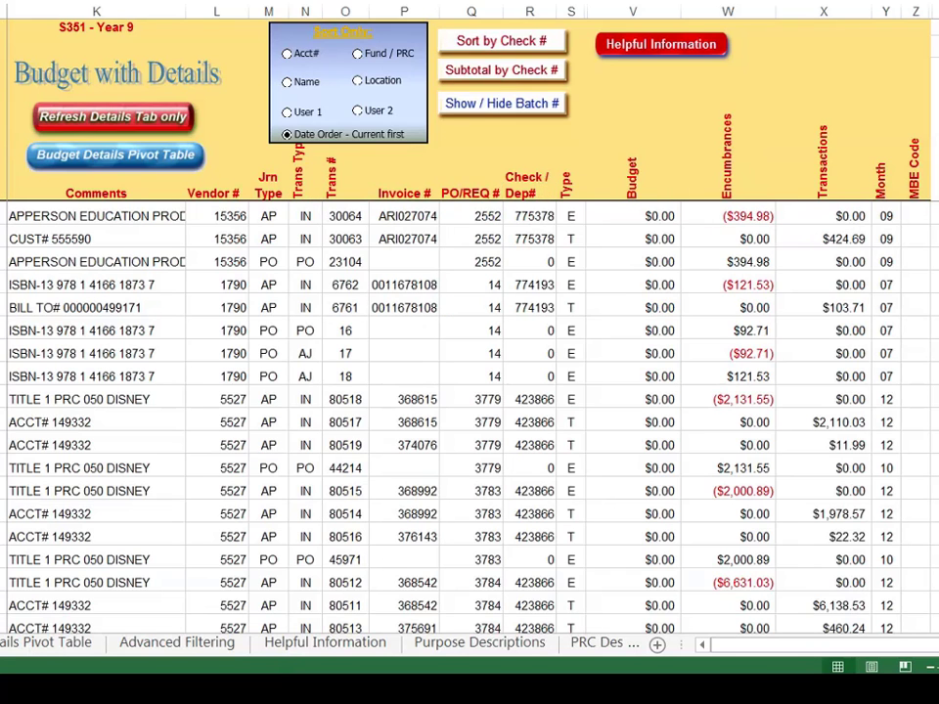
key("ctrl+shift+l")
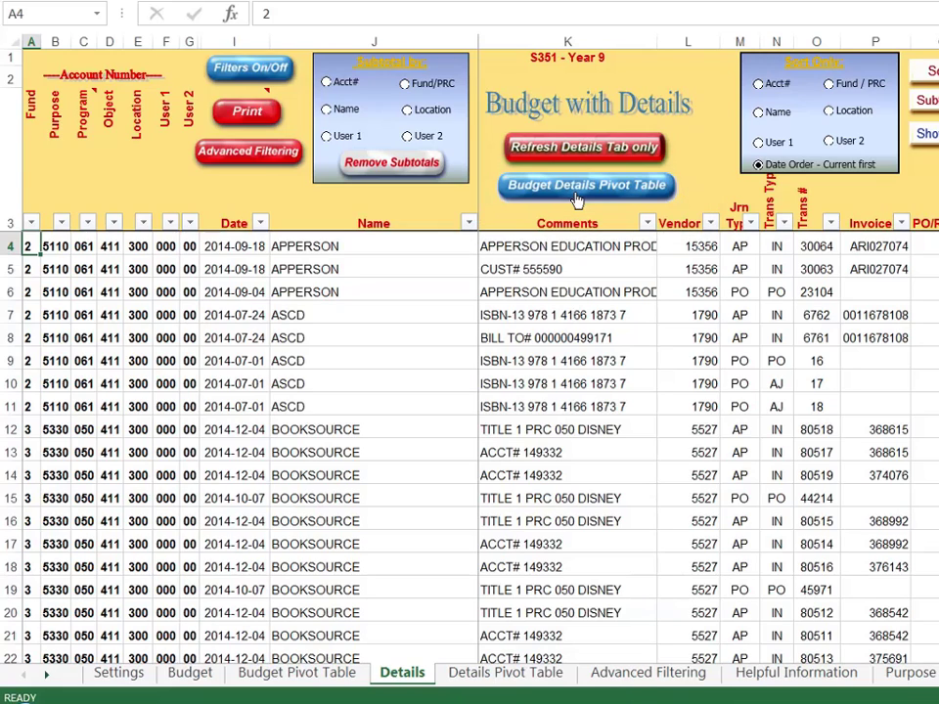
Step: Show the Vendor Name Recap view on the Details Pivot Table sheet and examine the vendors' encumbrances and expenses
left_click(497, 673)
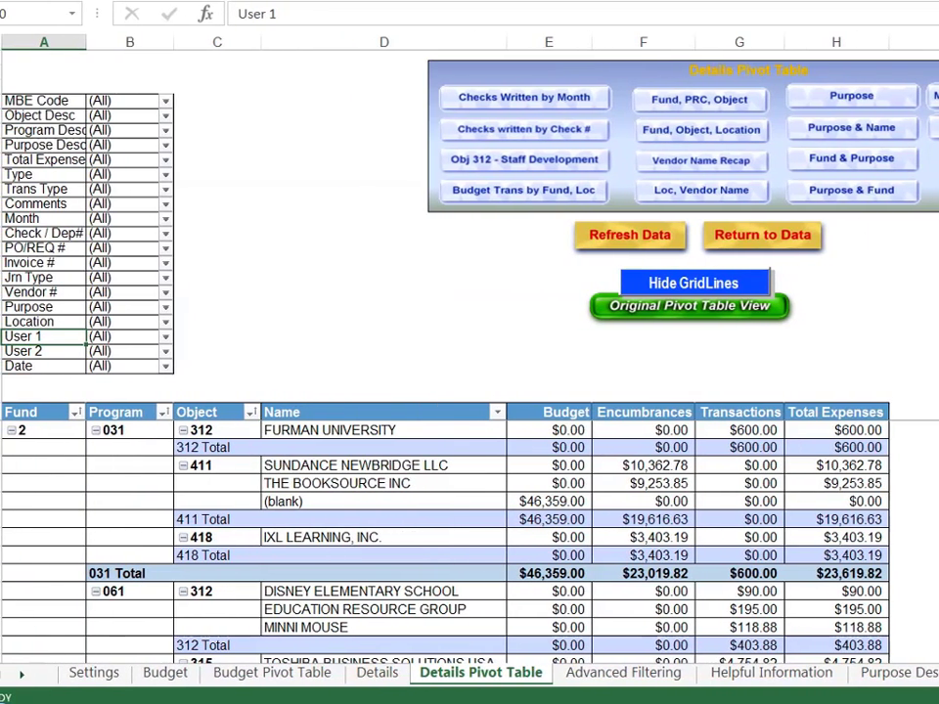
left_click(699, 164)
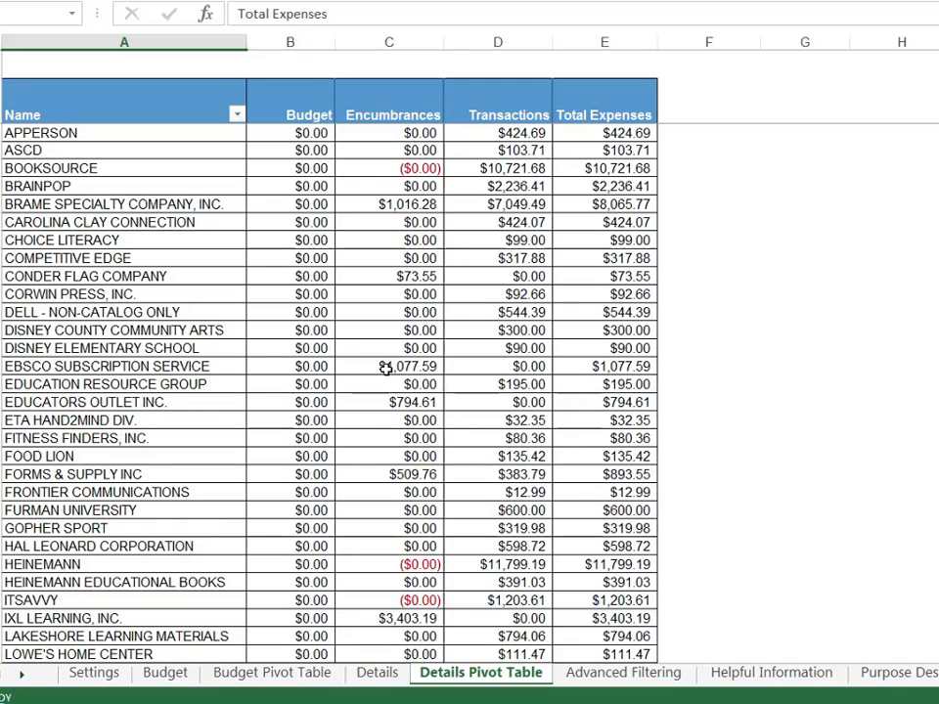
mouse_move(386, 367)
mouse_move(565, 404)
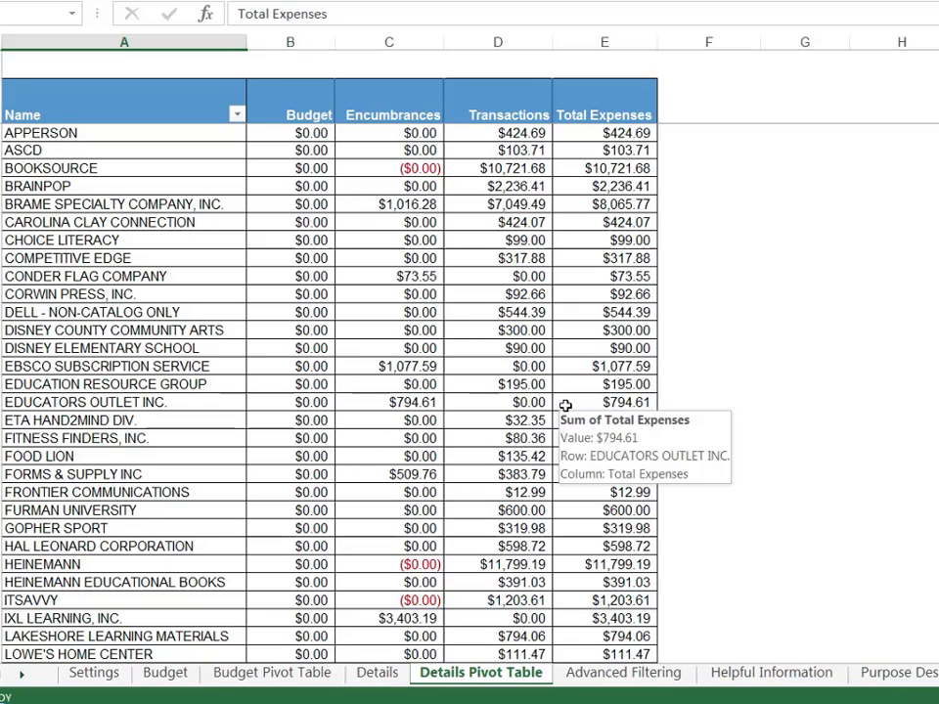
mouse_move(528, 403)
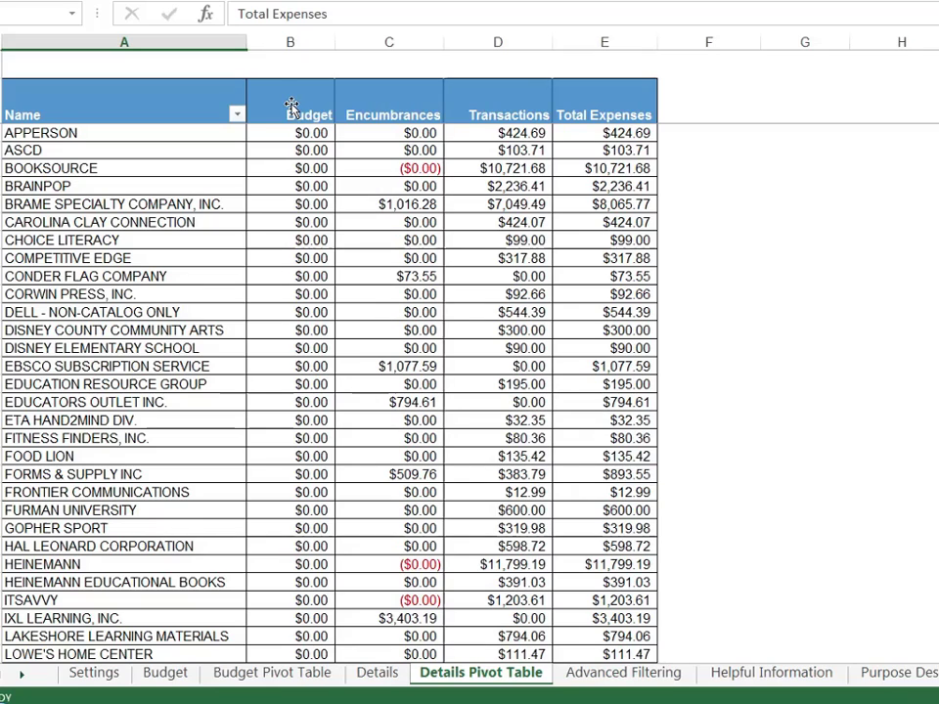
Step: Remove the Budget field from the vendor recap pivot table
left_click_drag(292, 106, 716, 81)
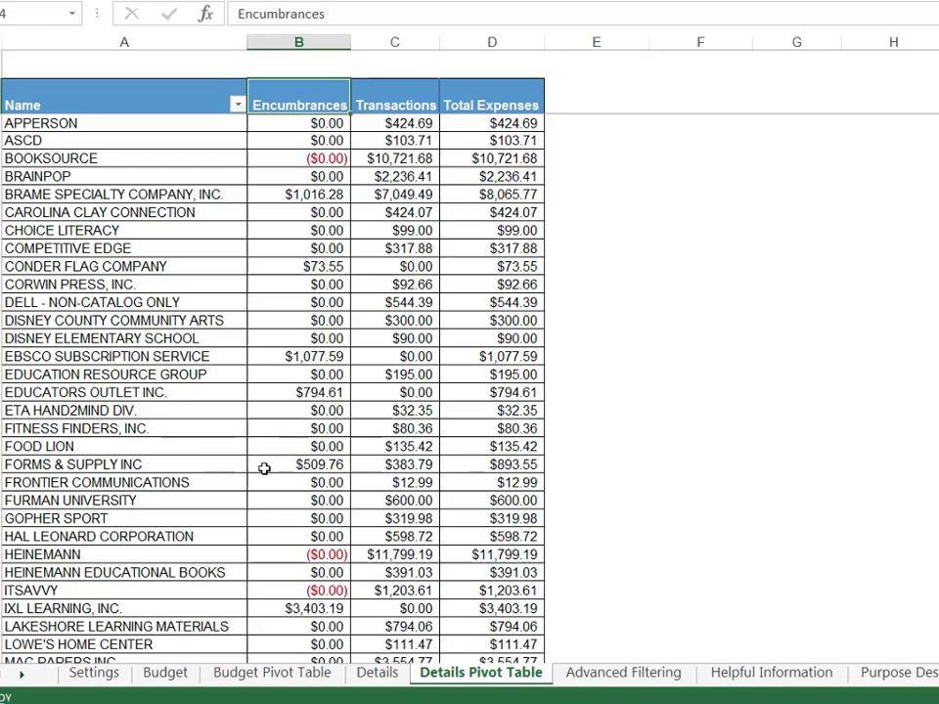
mouse_move(264, 468)
mouse_move(375, 468)
Step: Check the Settings sheet, then examine the vendors' Encumbrances and Transactions amounts on the Details Pivot Table sheet
left_click(103, 679)
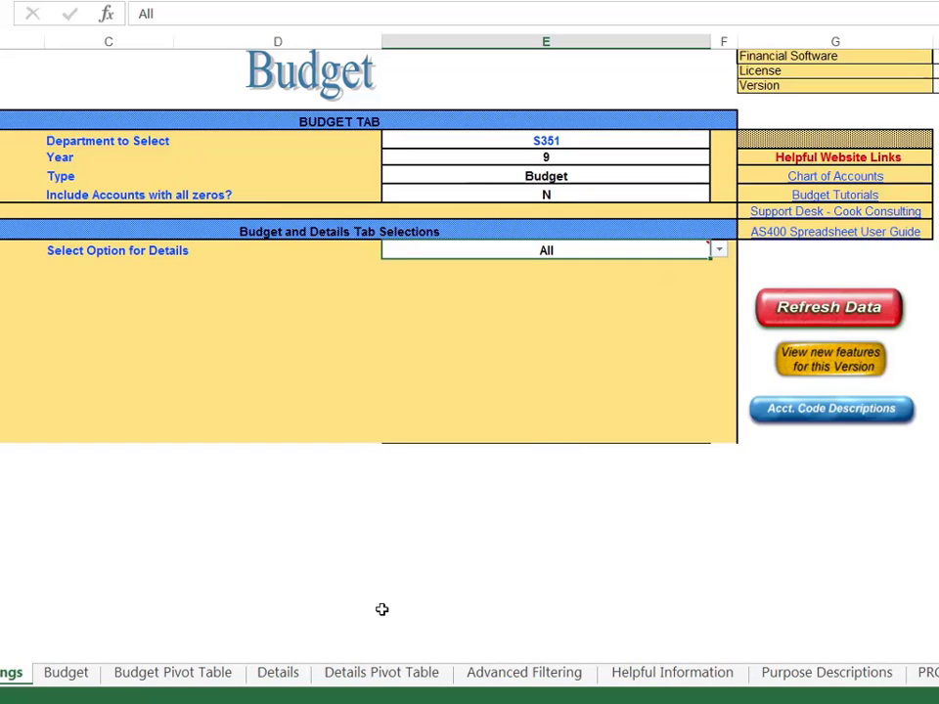
left_click(377, 677)
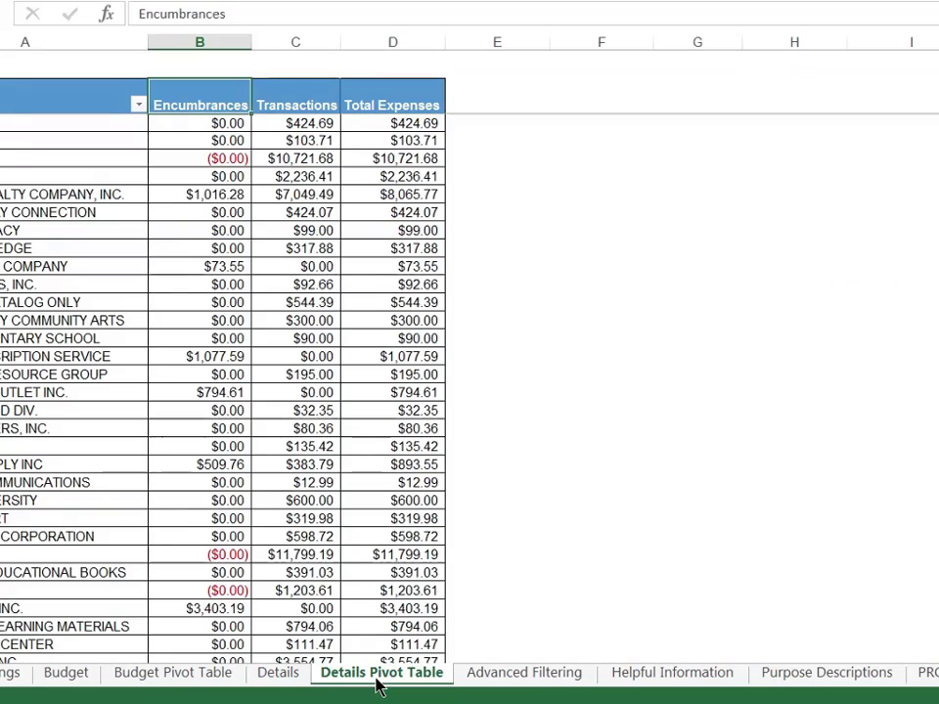
mouse_move(306, 243)
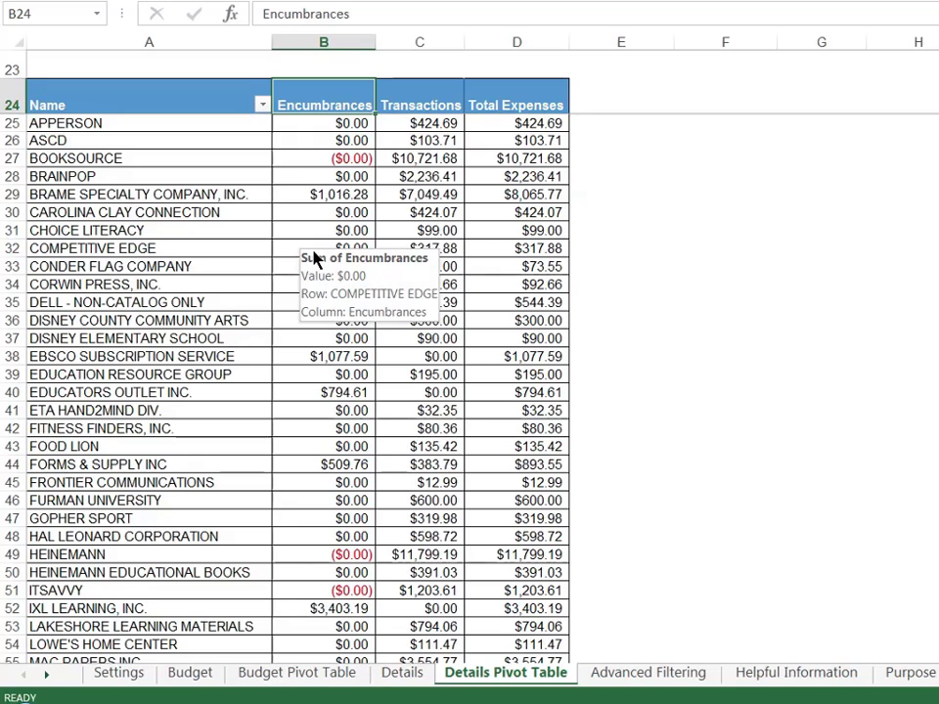
mouse_move(350, 230)
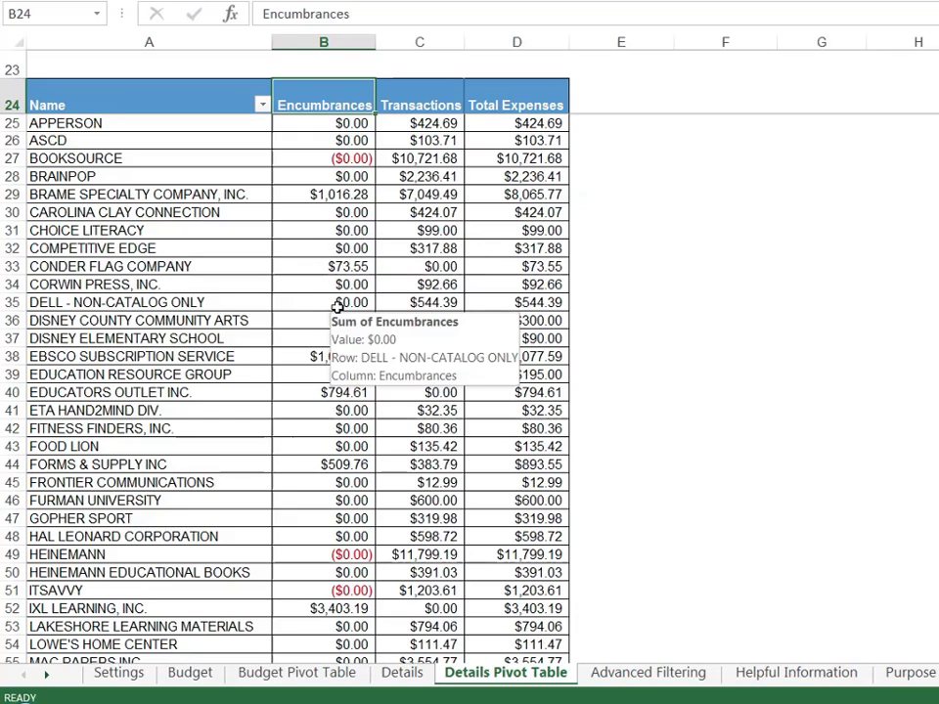
mouse_move(403, 339)
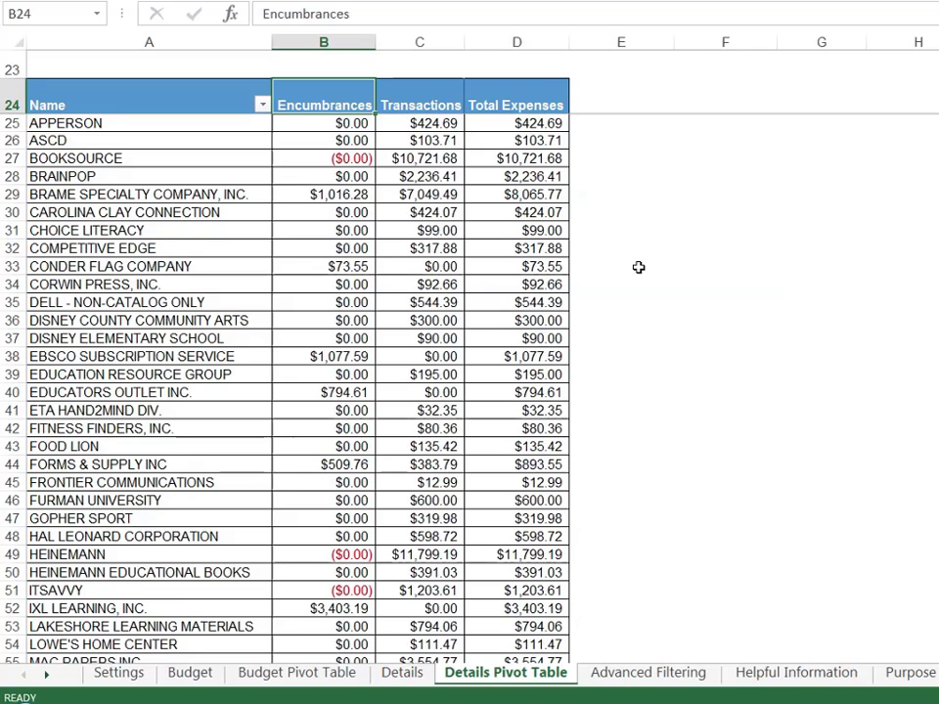
Step: Filter the pivot table's Name field to MAC PAPERS INC. by searching its values for "mac"
left_click(262, 106)
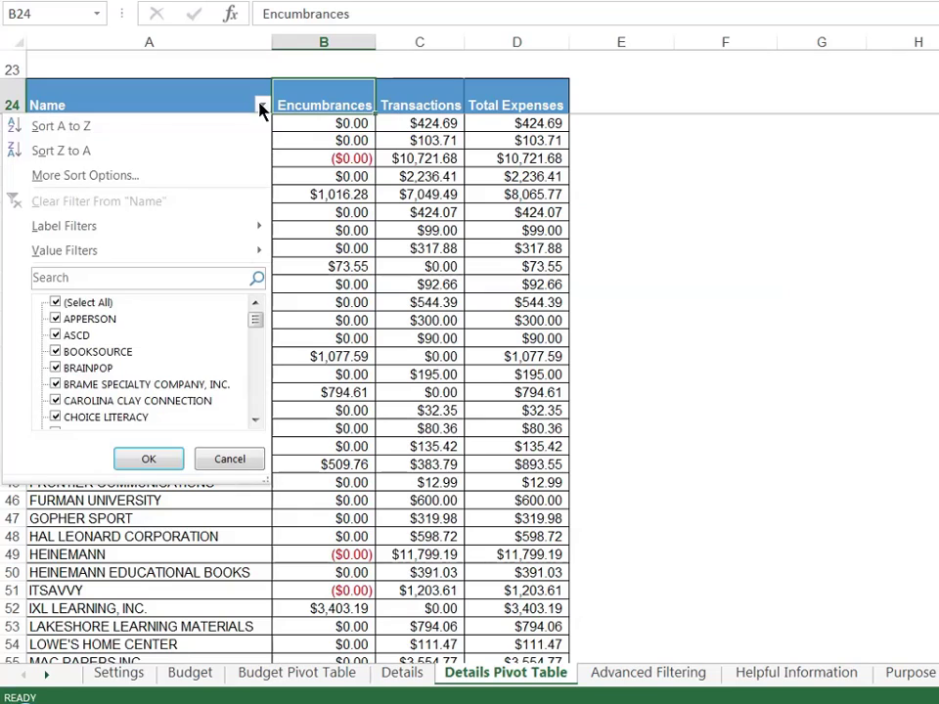
left_click(132, 277)
type("mac")
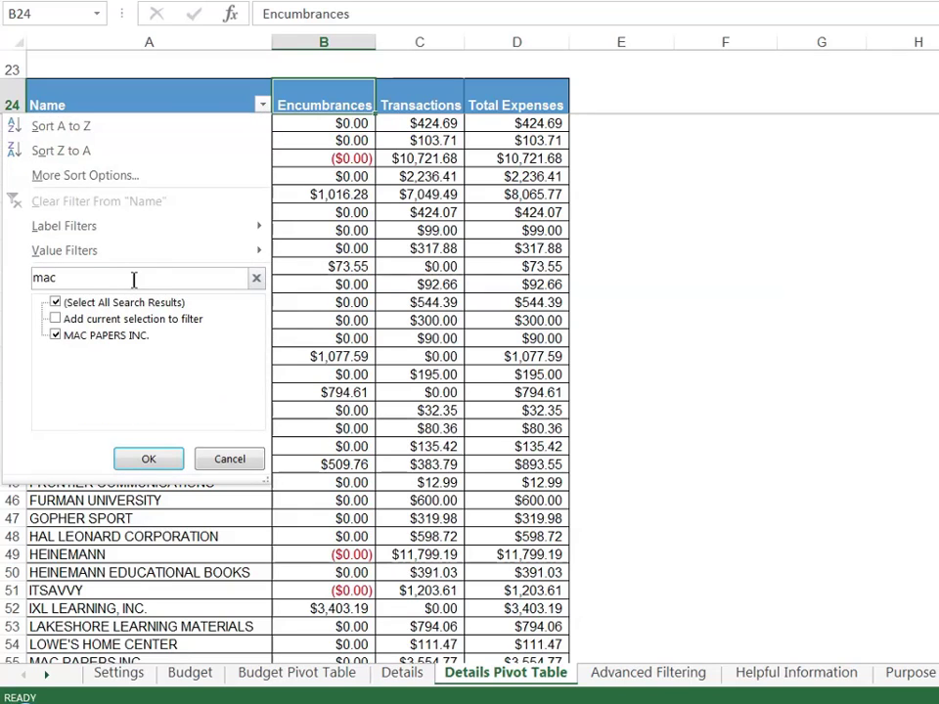
left_click(137, 459)
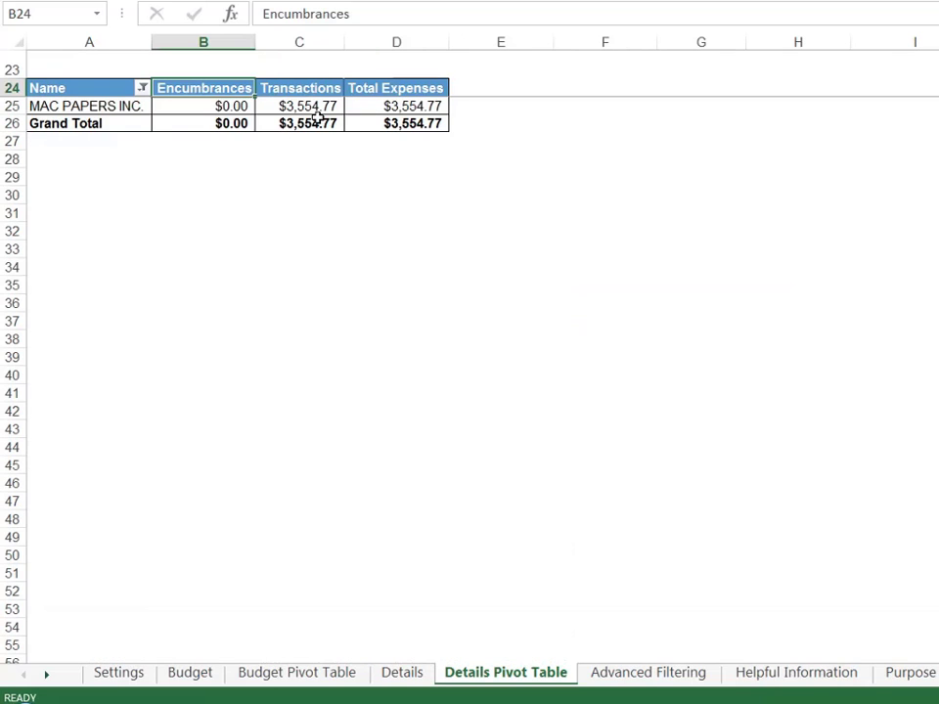
Step: Look through the available Year choices on the Settings sheet and return to the Details Pivot Table sheet
left_click(119, 675)
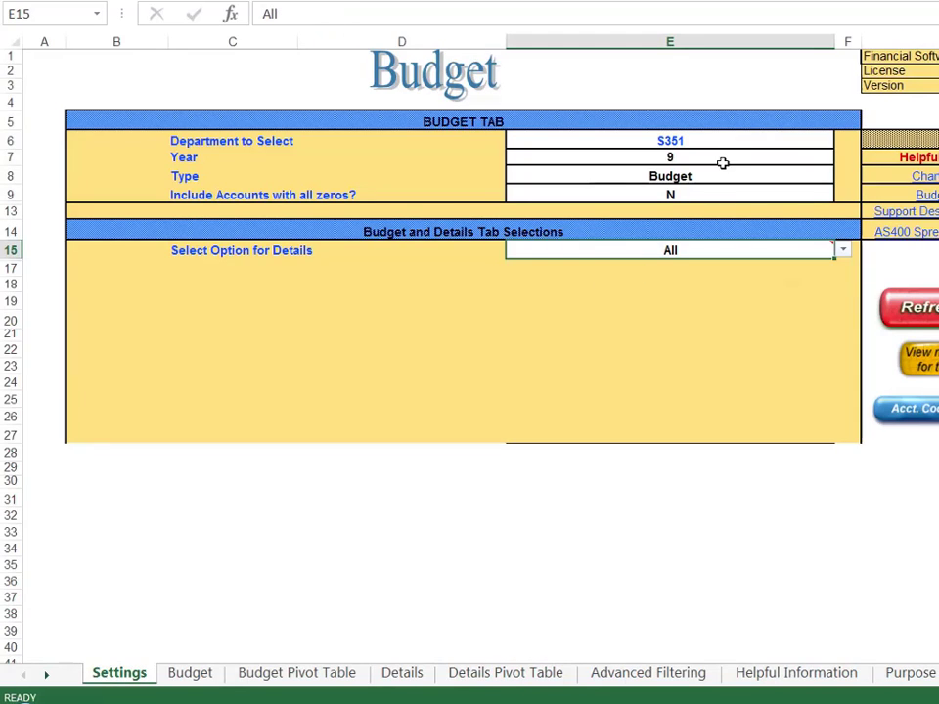
left_click(720, 159)
left_click(843, 159)
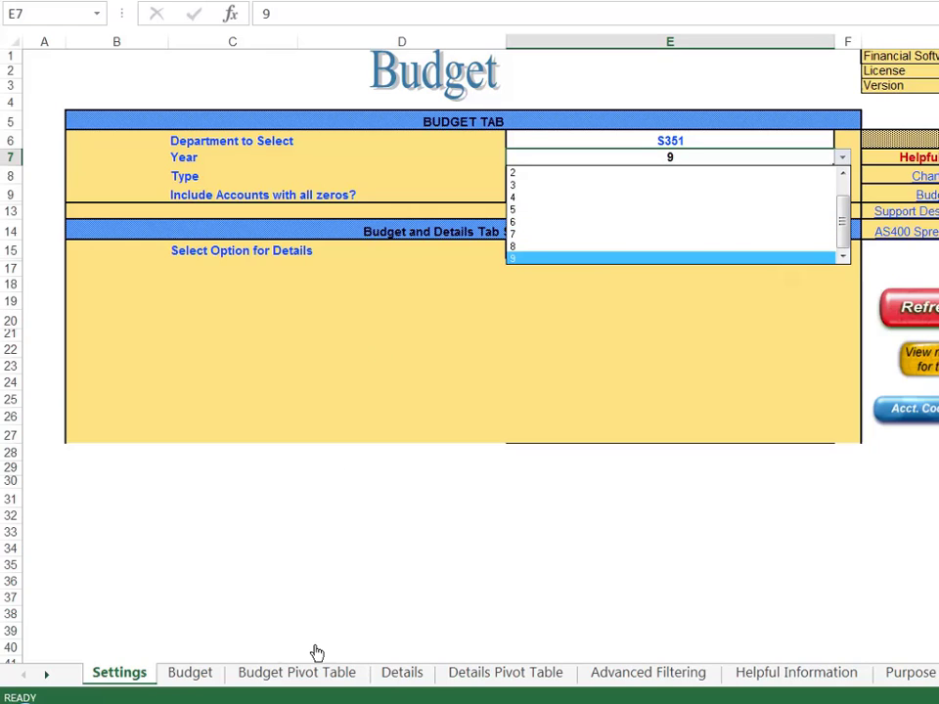
left_click(480, 686)
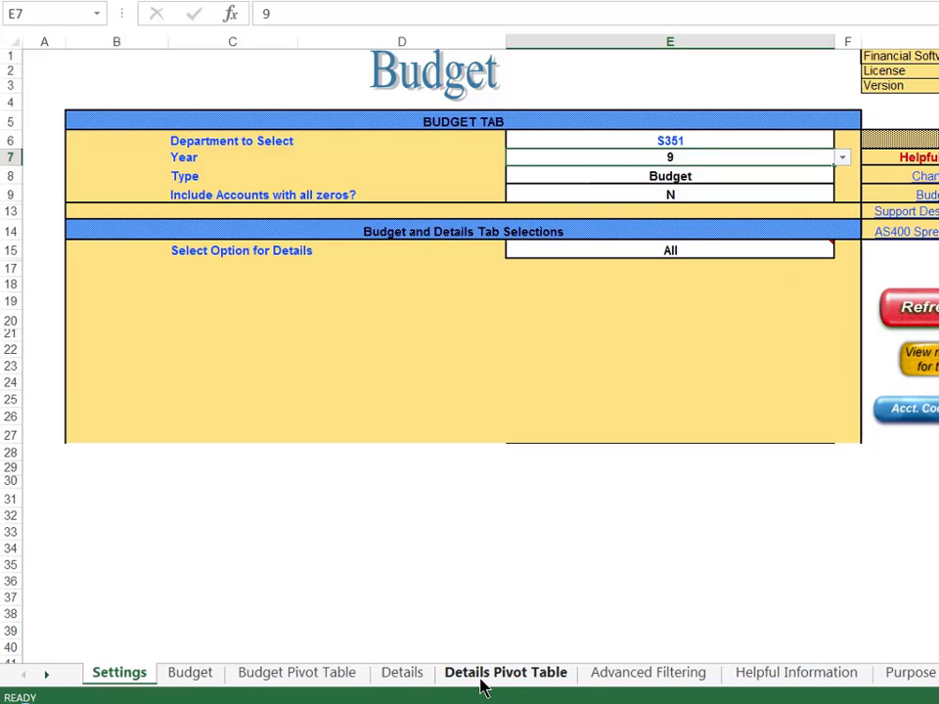
left_click(480, 685)
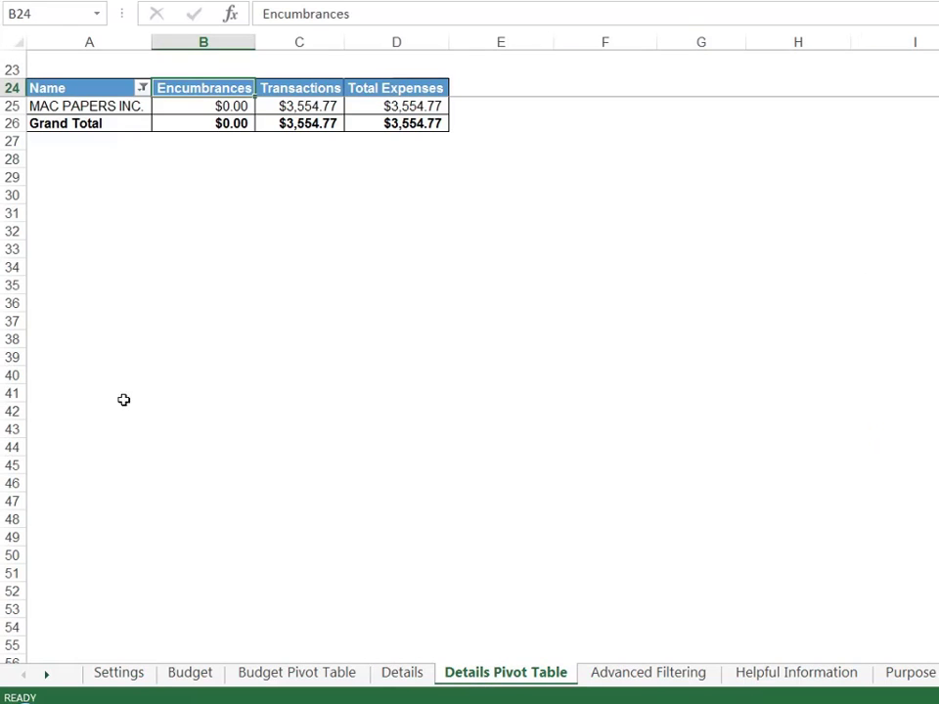
Step: Select all names in the pivot table's Name filter to list every vendor again
left_click(142, 89)
left_click(52, 286)
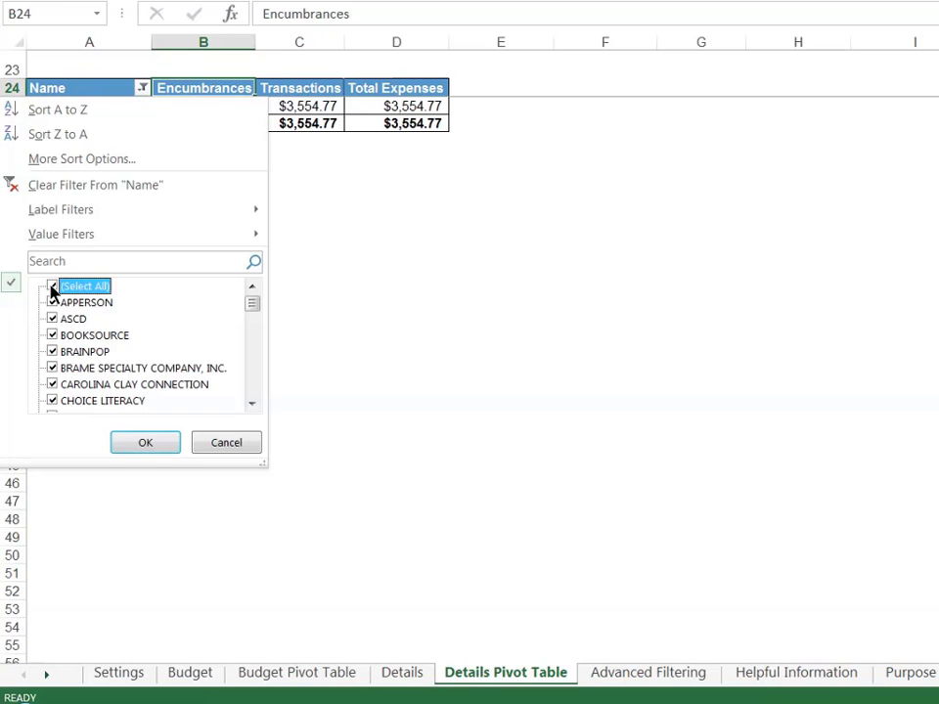
left_click(144, 443)
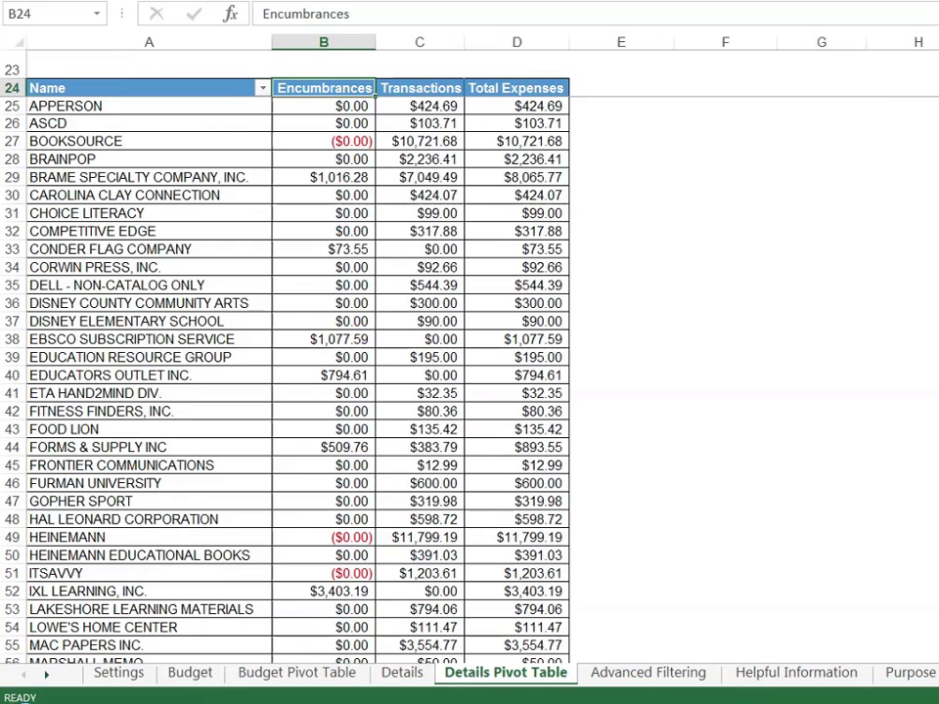
Step: Switch the details pivot table to the Checks Written by Month view and look at its Month filter choices without changing them
key("ctrl+Home")
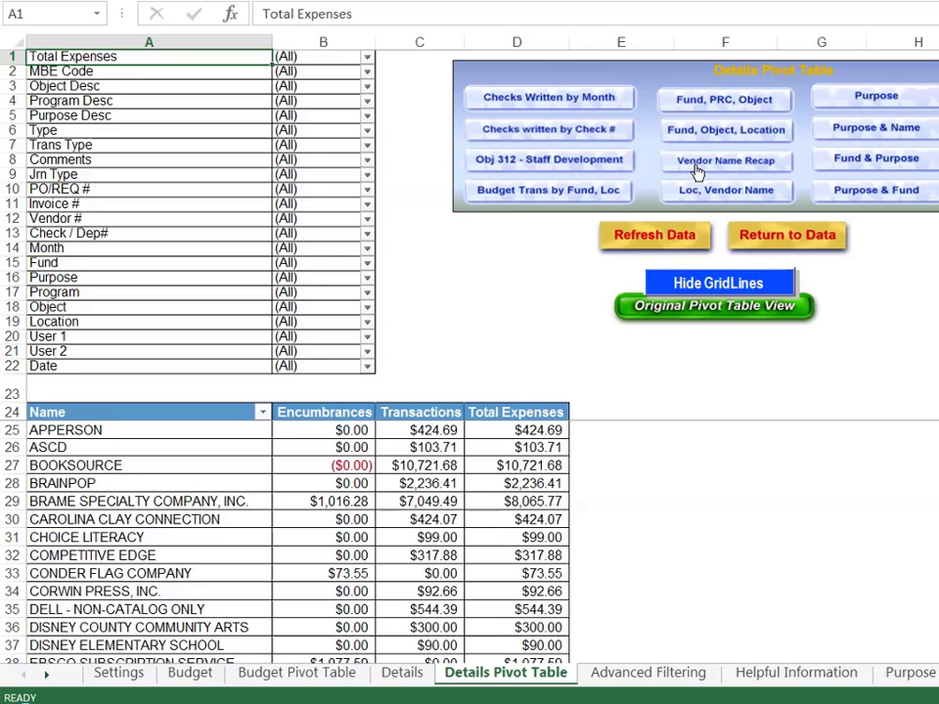
left_click(480, 98)
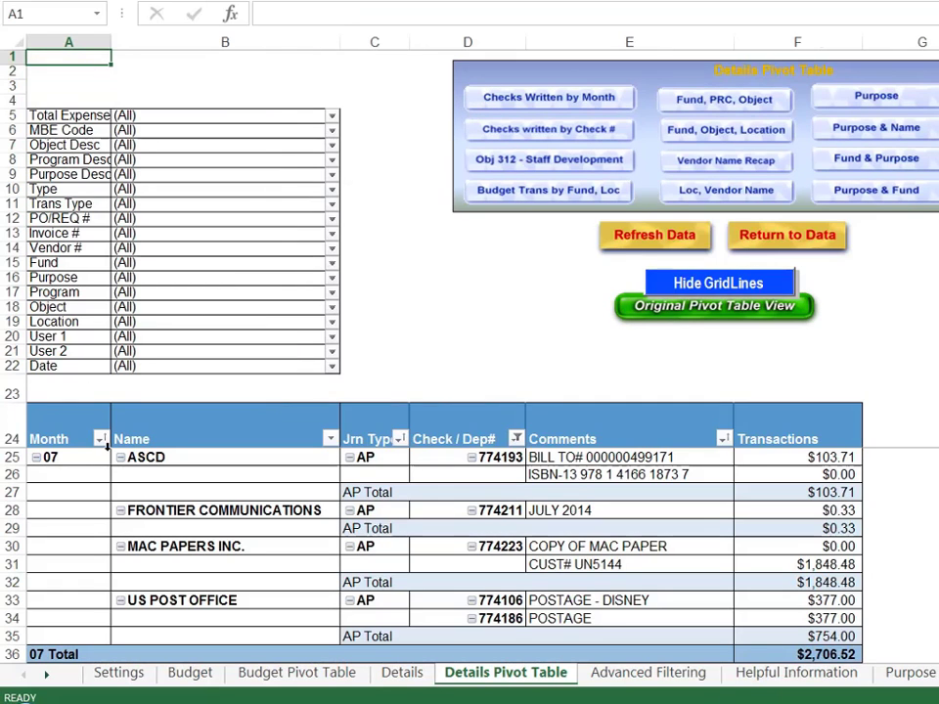
left_click(489, 130)
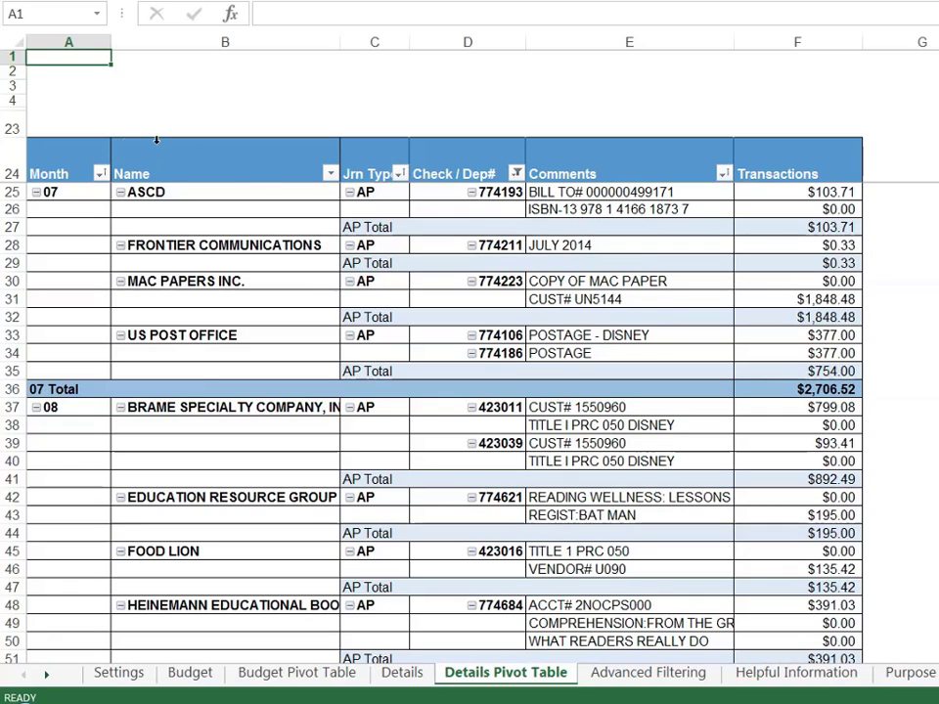
left_click(100, 175)
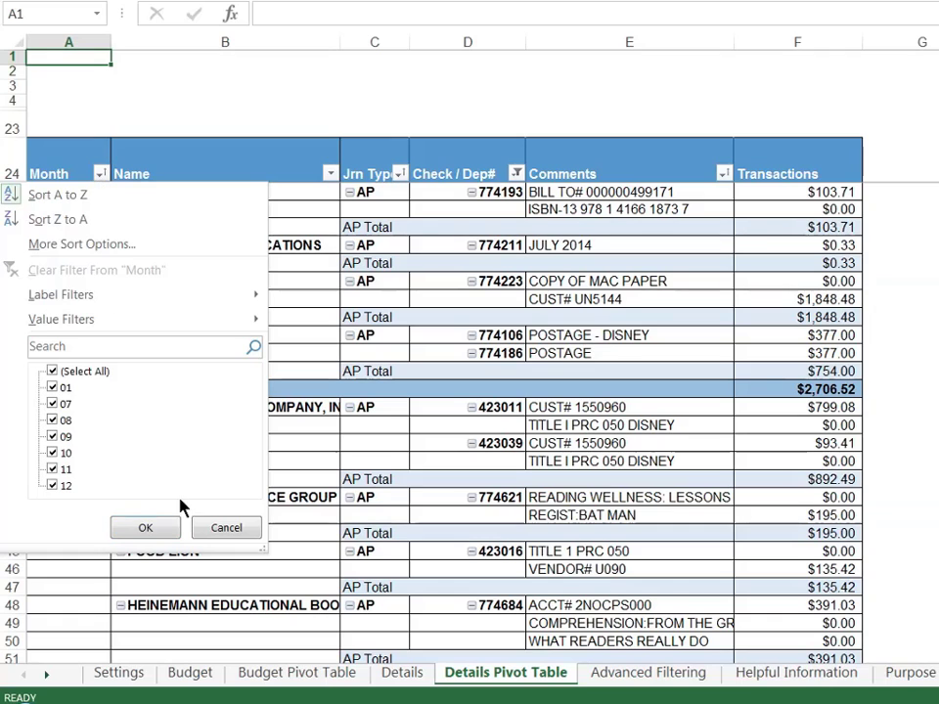
left_click(221, 529)
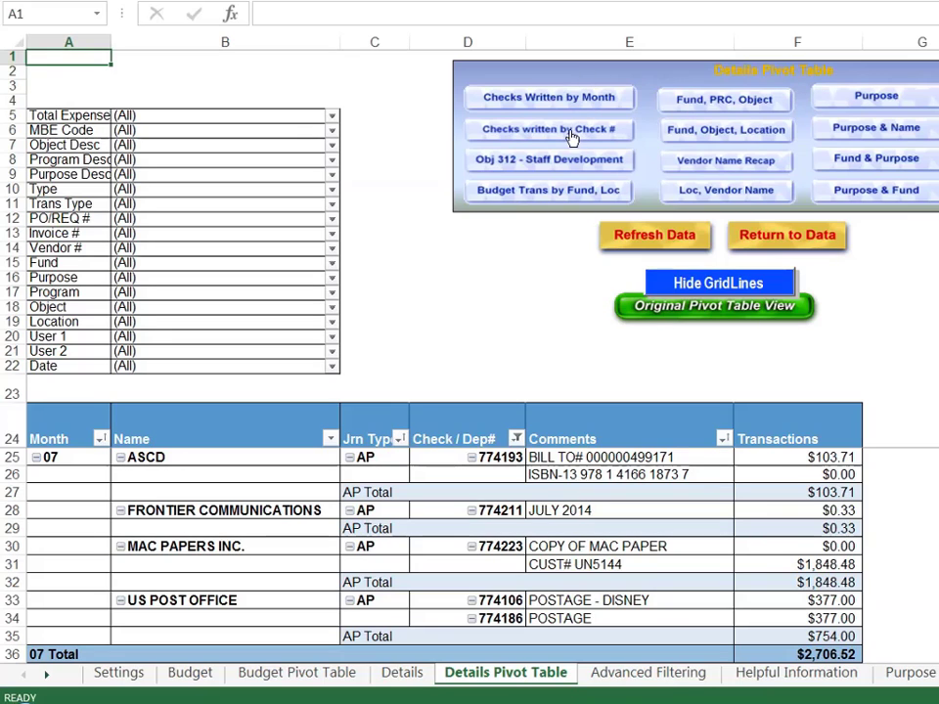
Step: Switch the pivot table to the Checks written by Check # view and widen column A to fit the field names
left_click(572, 137)
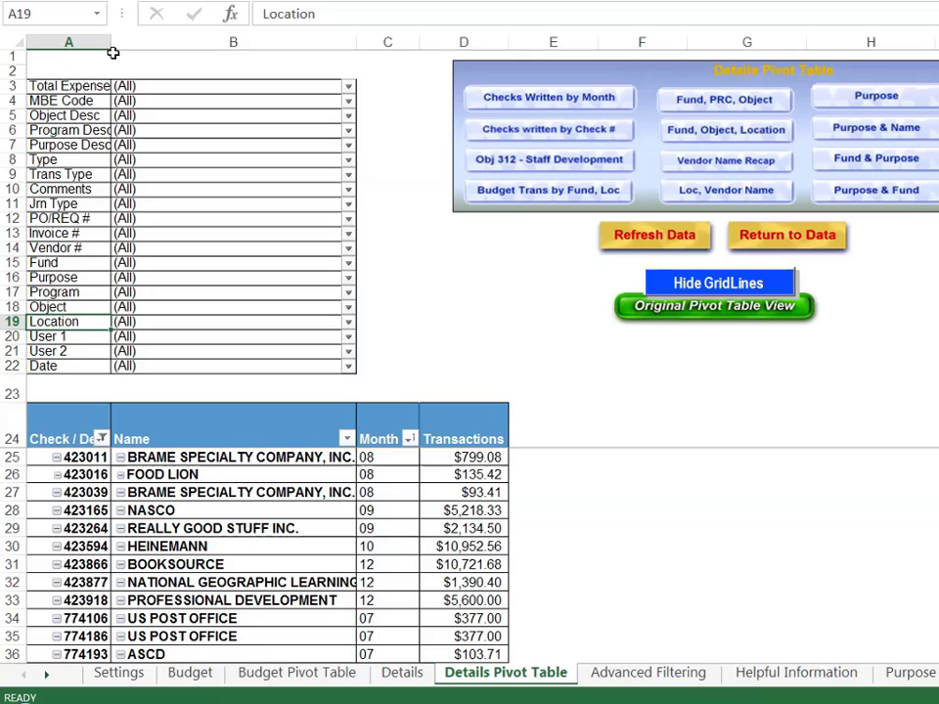
left_click_drag(109, 44, 174, 40)
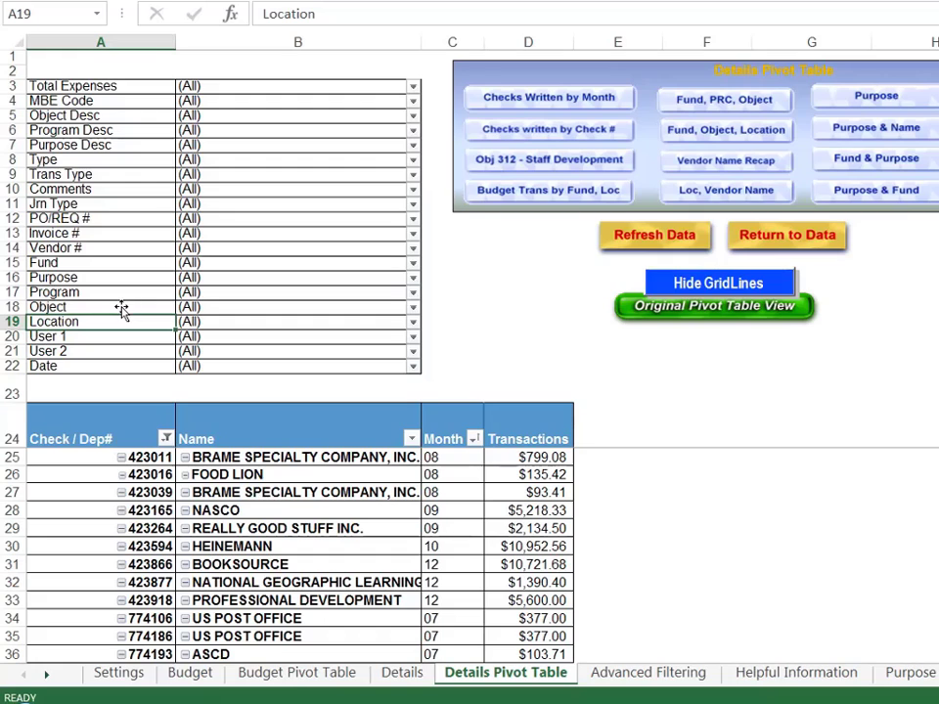
Step: Move the PO/REQ # field from the pivot table's filters into the rows after Name and set its subtotals to None
left_click_drag(102, 217, 405, 489)
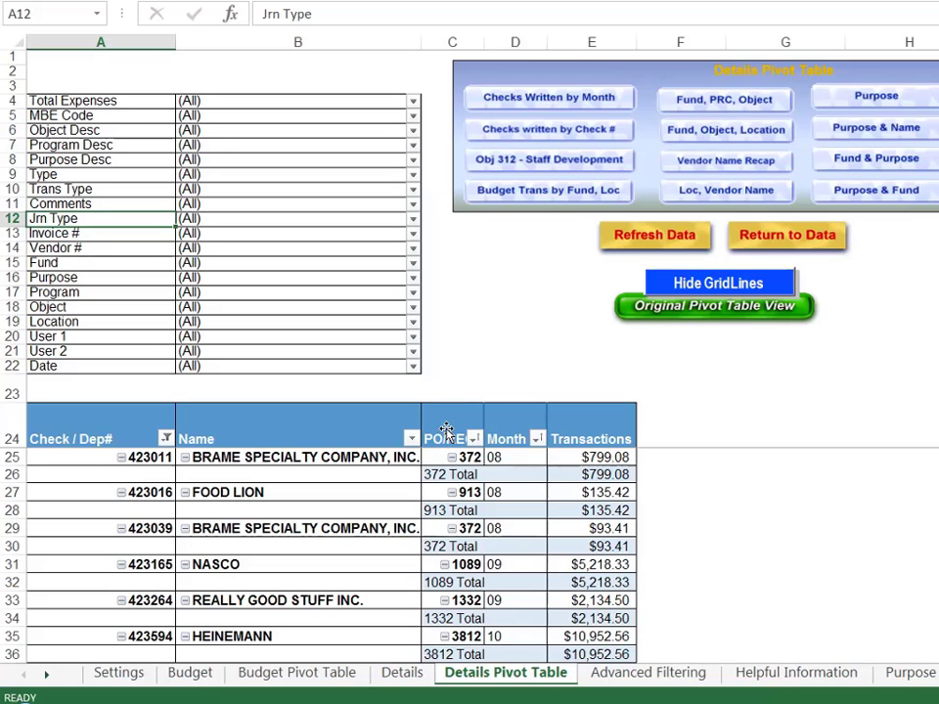
double_click(446, 433)
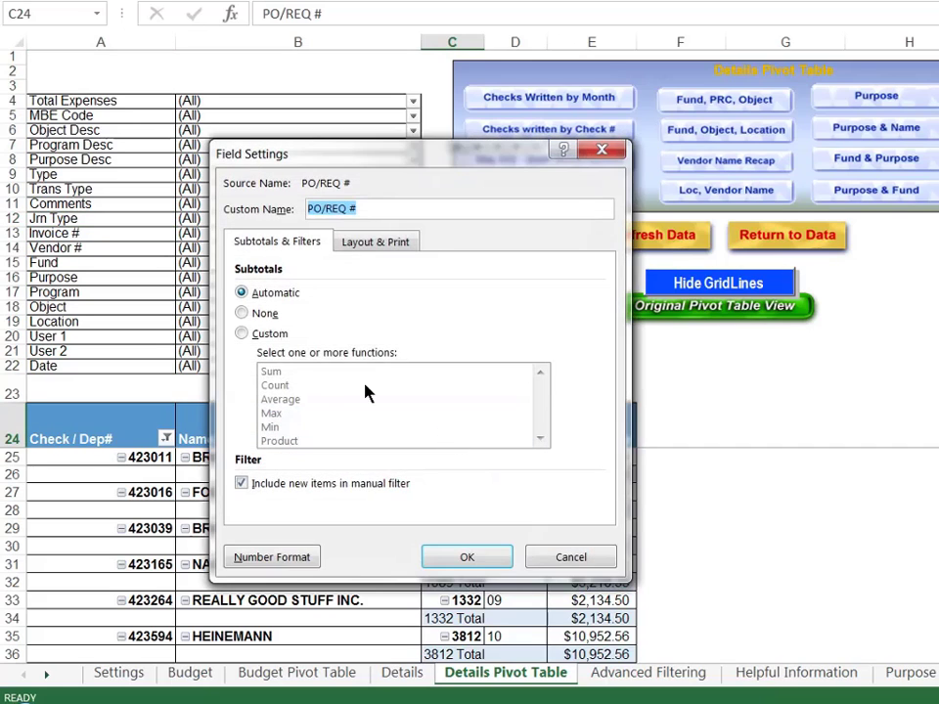
left_click(260, 315)
left_click(440, 560)
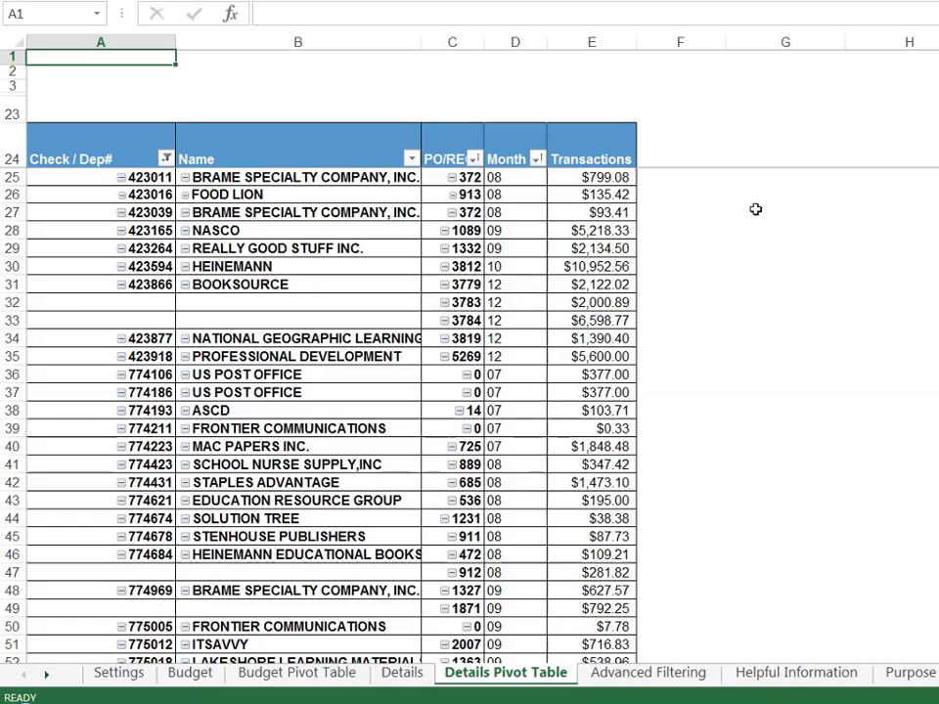
Step: Move the Vendor # filter field into the pivot table's rows between Name and PO/REQ #, with its subtotals set to None
scroll(469, 391, "up", 6)
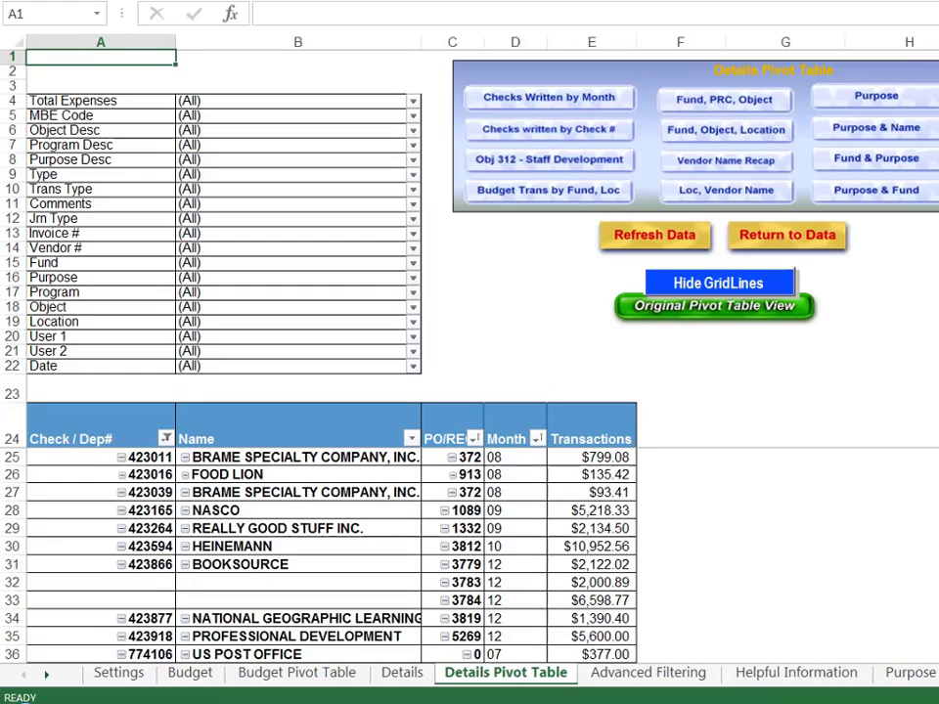
left_click(103, 250)
left_click_drag(113, 264, 404, 450)
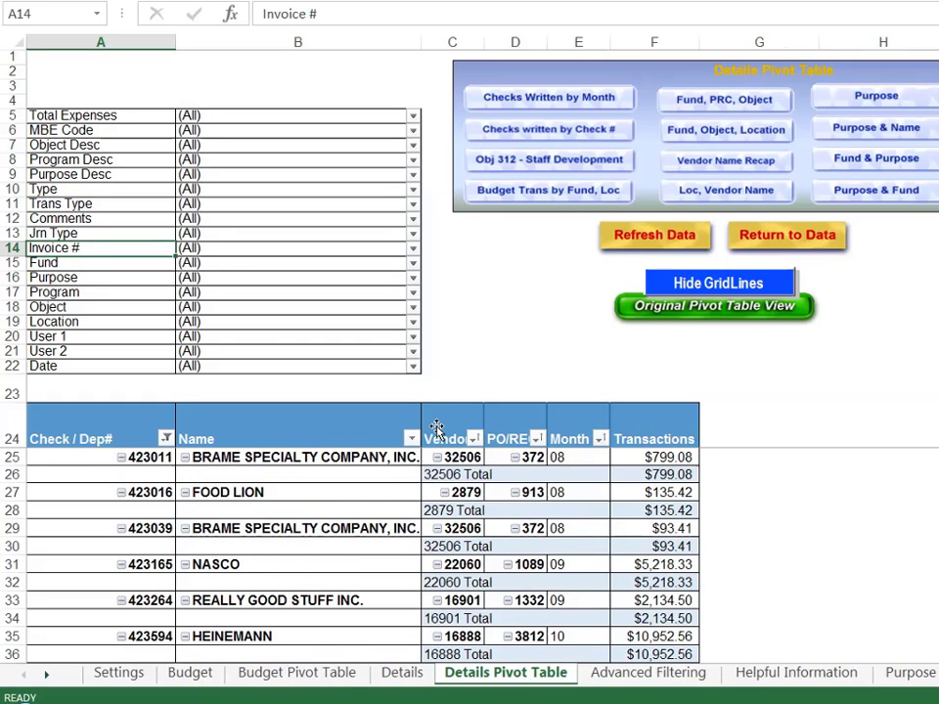
double_click(436, 437)
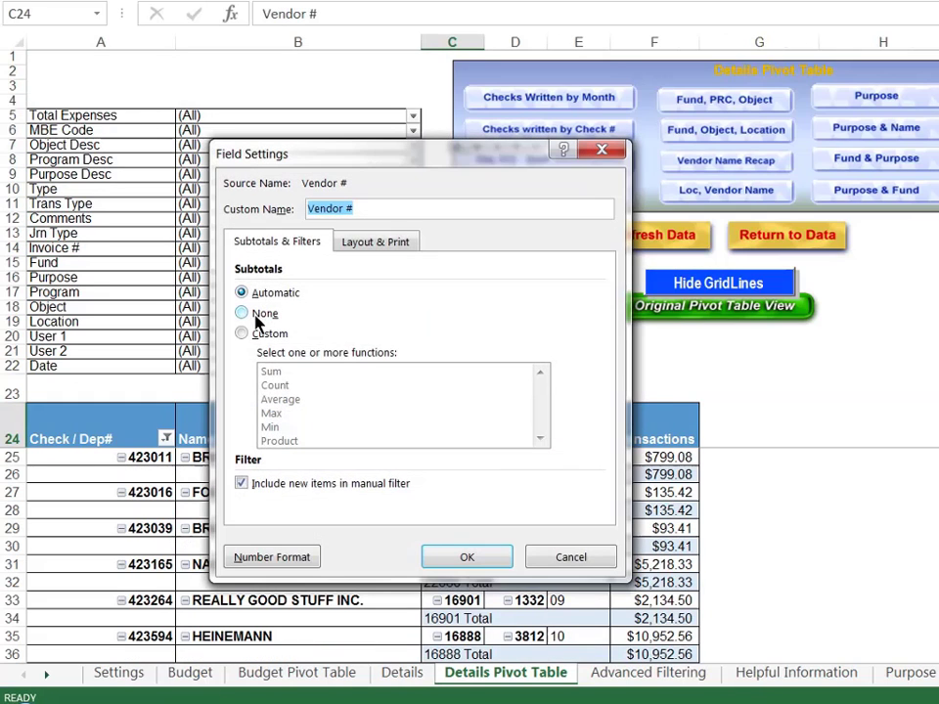
left_click(256, 318)
left_click(455, 559)
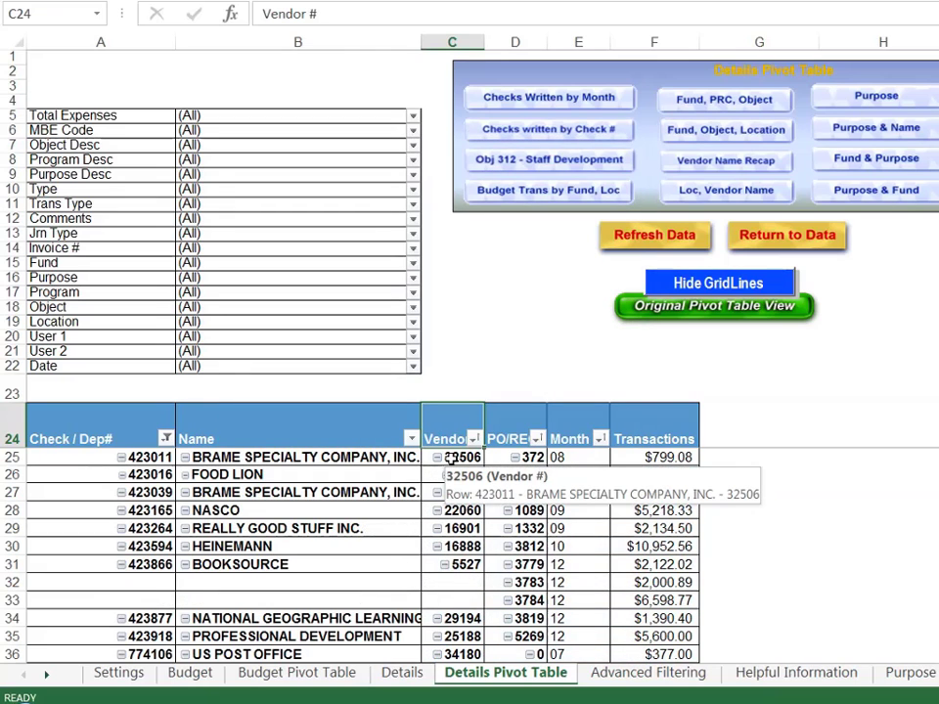
Step: Switch the details pivot table to the Obj 312 - Staff Development view
left_click(523, 162)
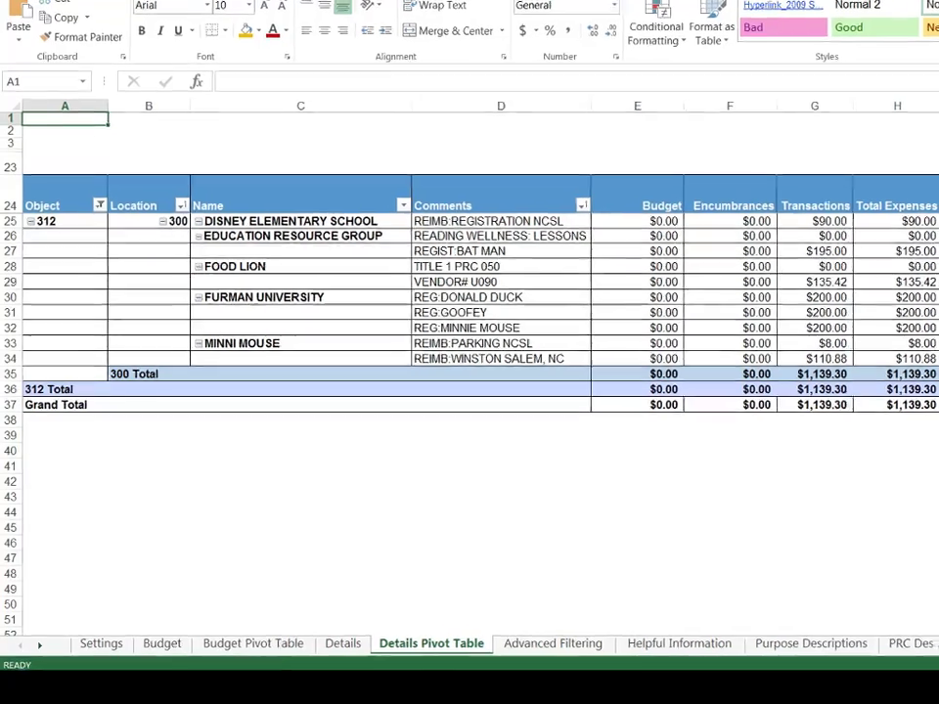
scroll(599, 469, "up", 6)
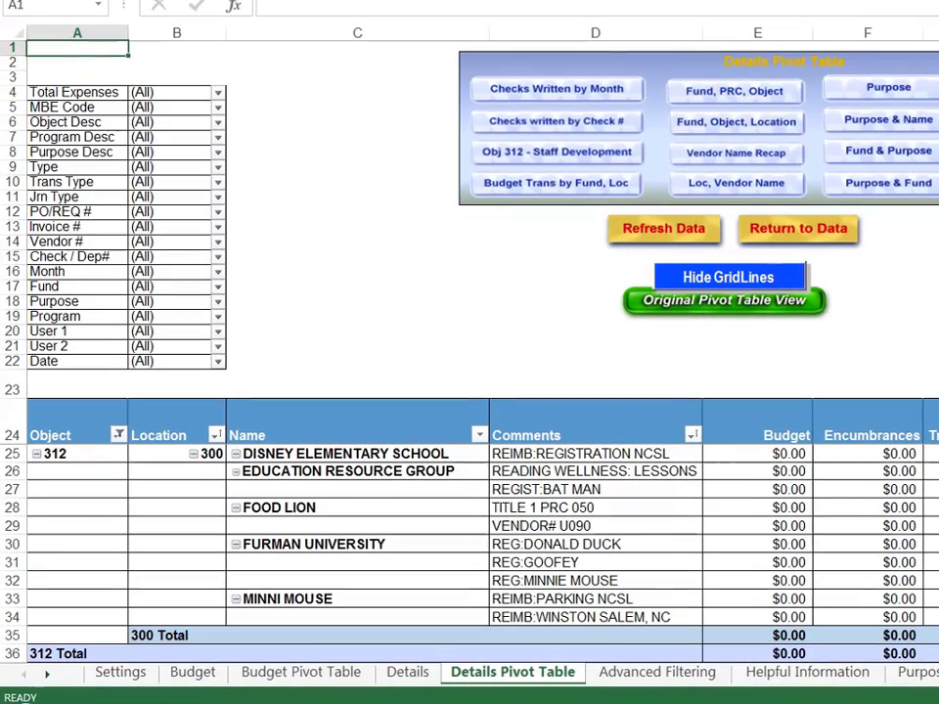
Step: Show the Budget Pivot Table topics on the Helpful Information sheet, read through them and look at the print page
left_click(801, 674)
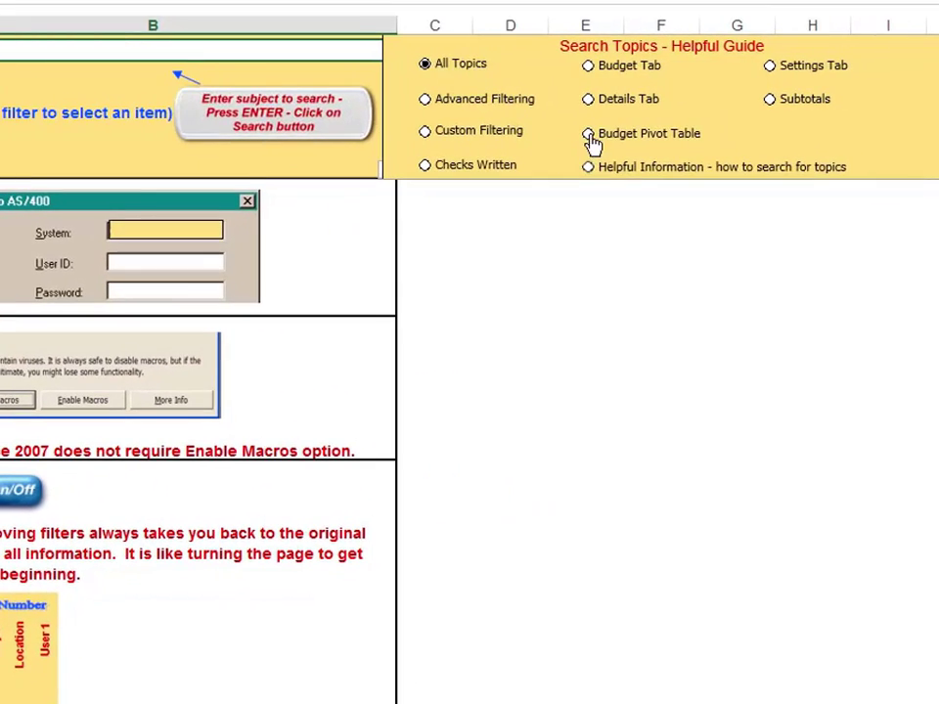
left_click(589, 135)
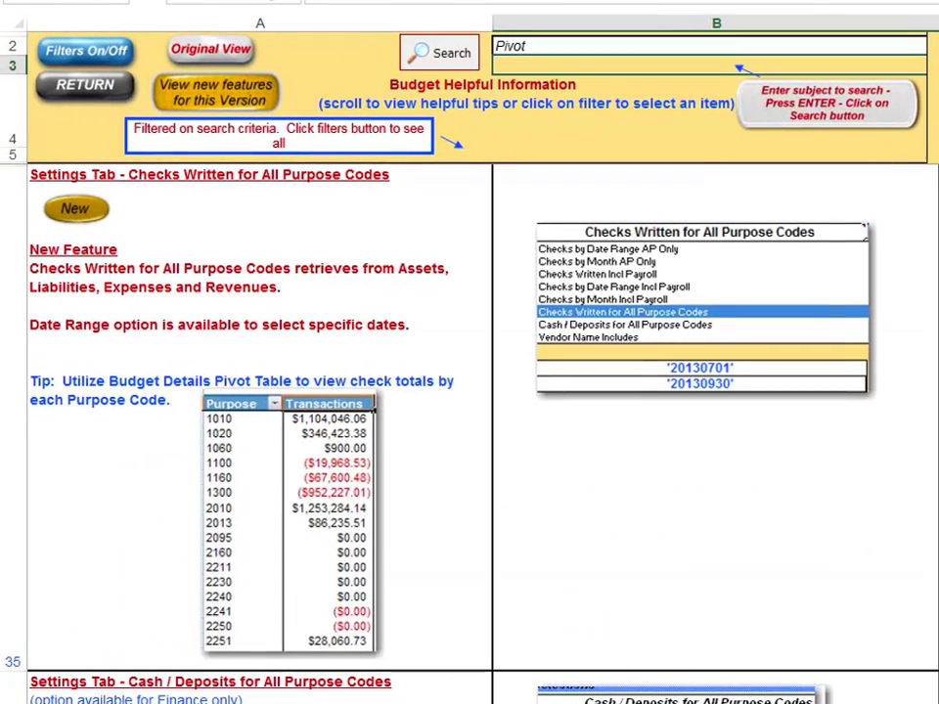
left_click(91, 552)
scroll(91, 557, "down", 5)
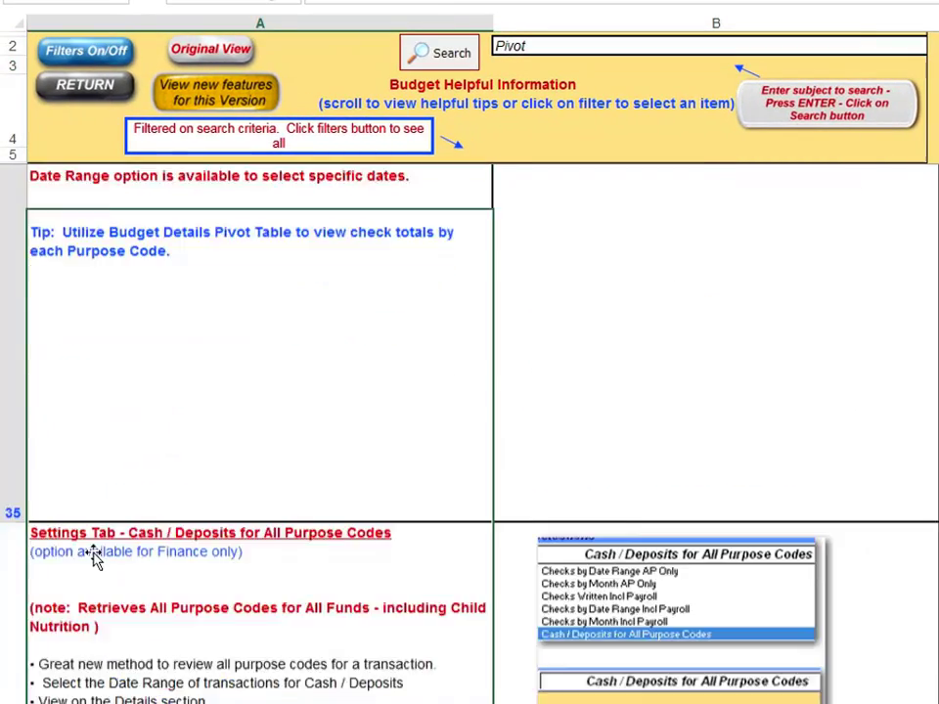
scroll(93, 555, "down", 1)
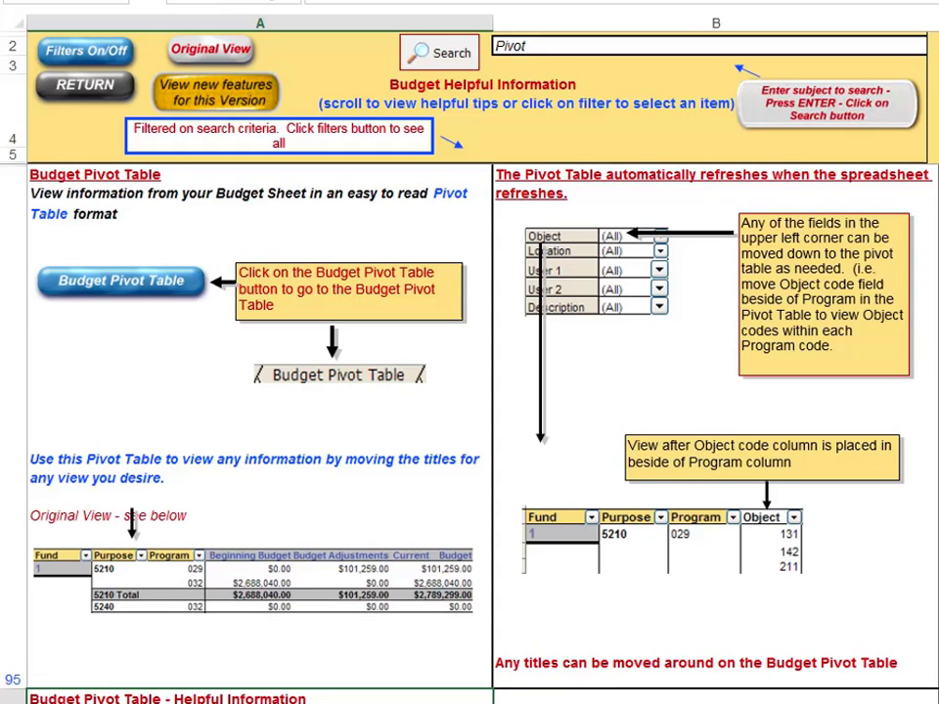
left_click(22, 1)
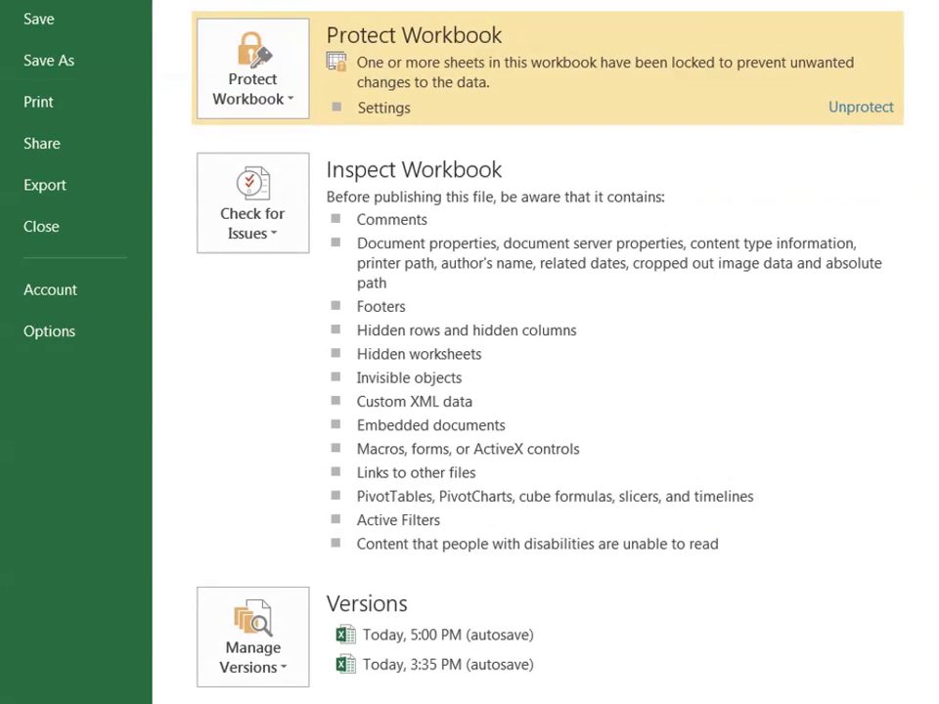
left_click(41, 103)
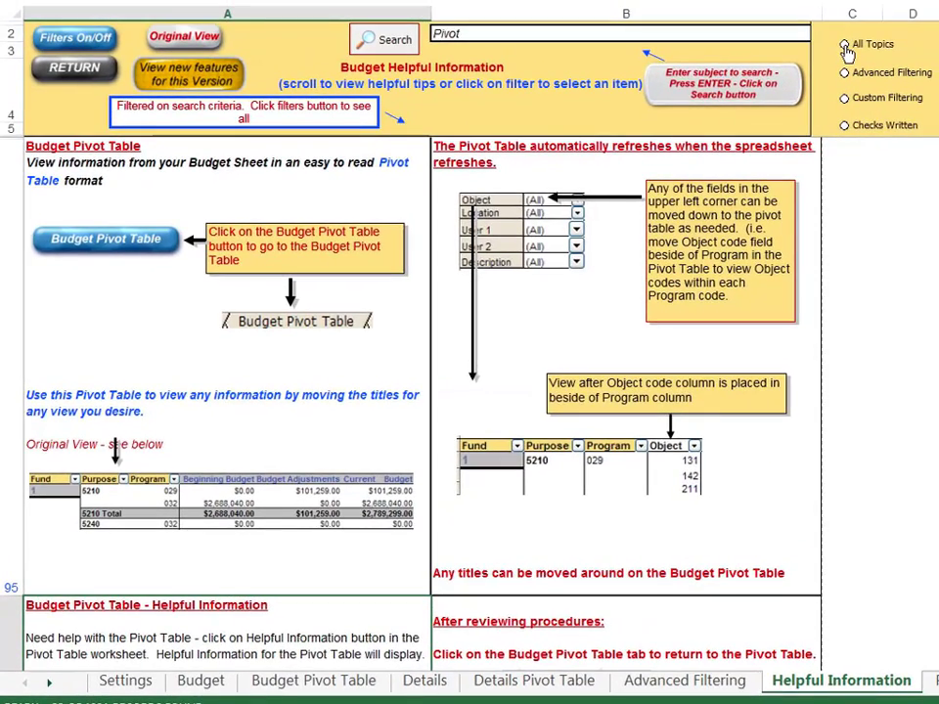
Step: Reset the Helpful Information sheet to All Topics and search its help topics for "assets"
left_click(845, 46)
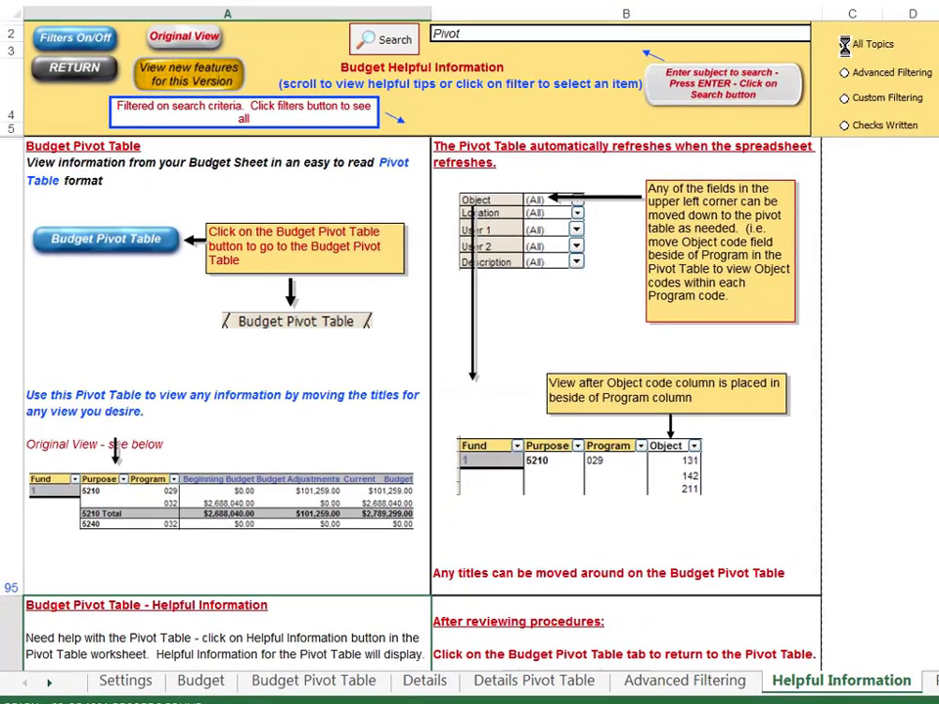
left_click(451, 29)
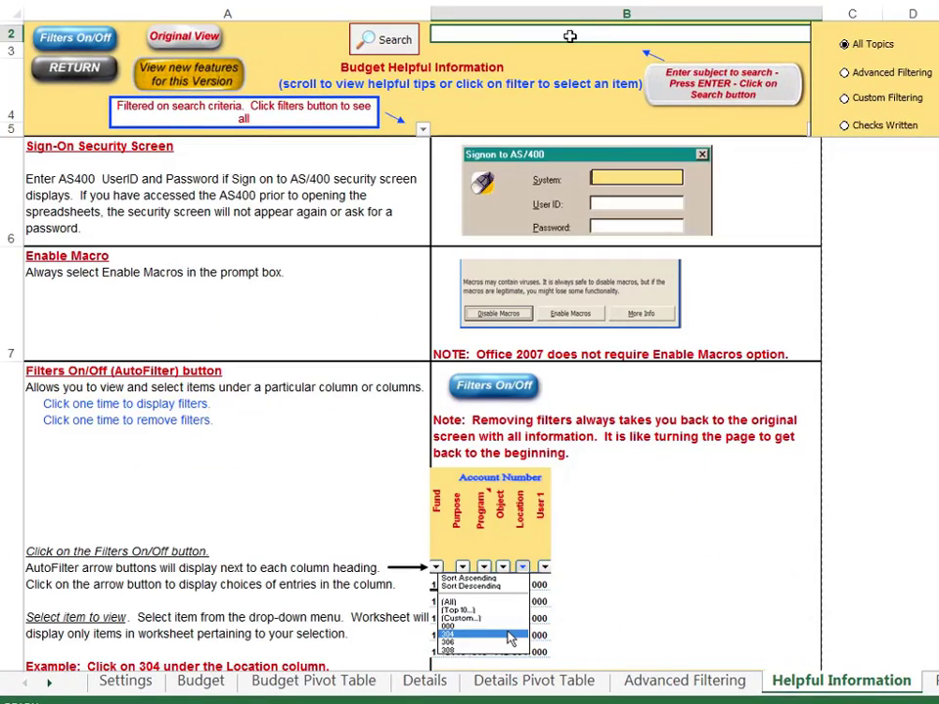
type("asseta")
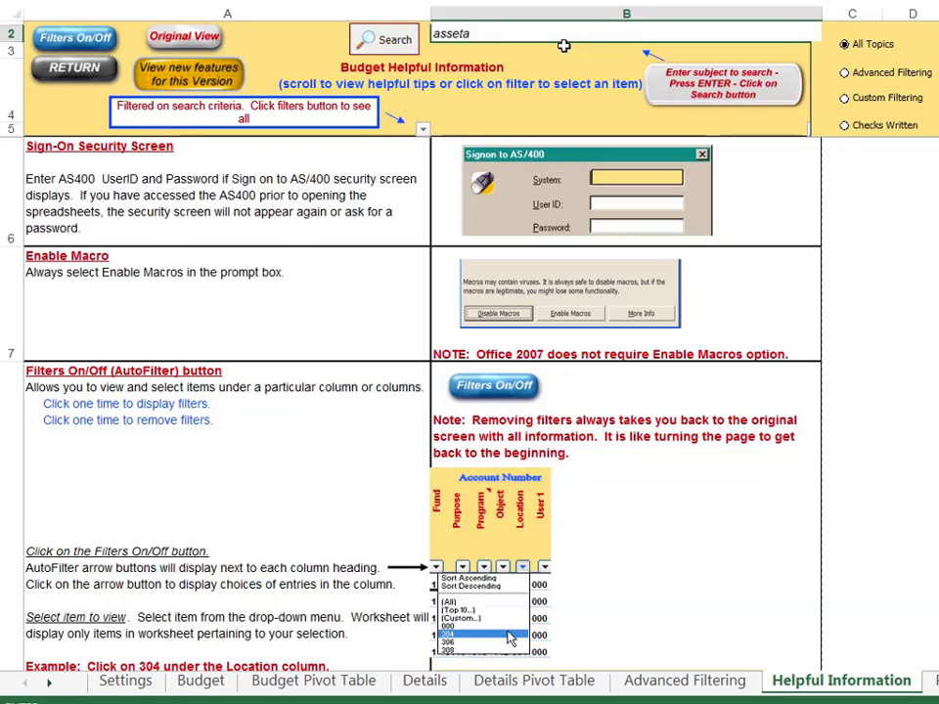
key("BackSpace")
type("s")
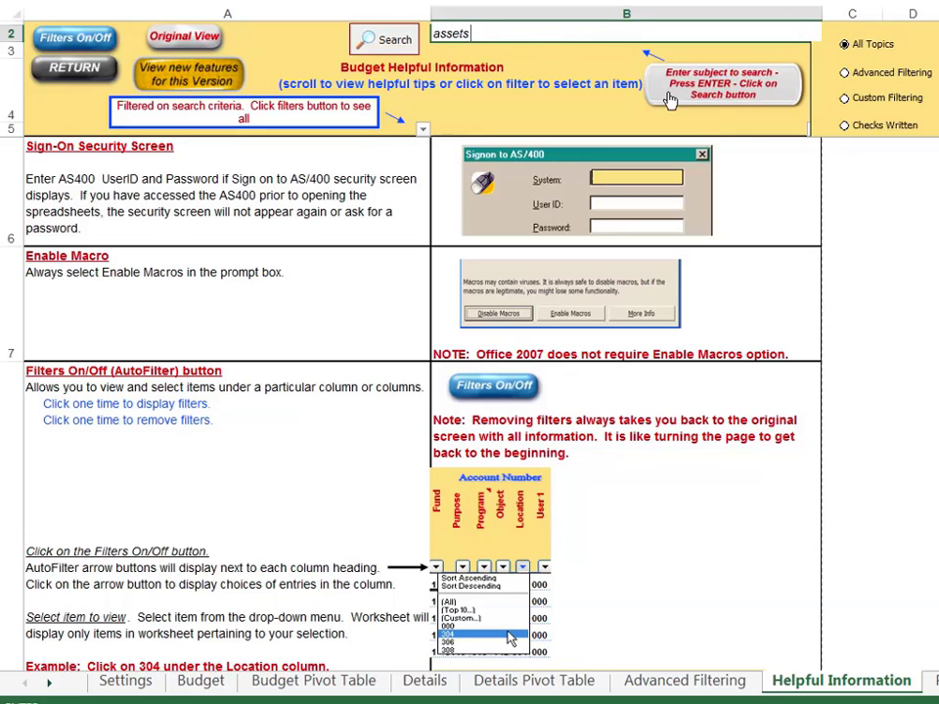
key("Return")
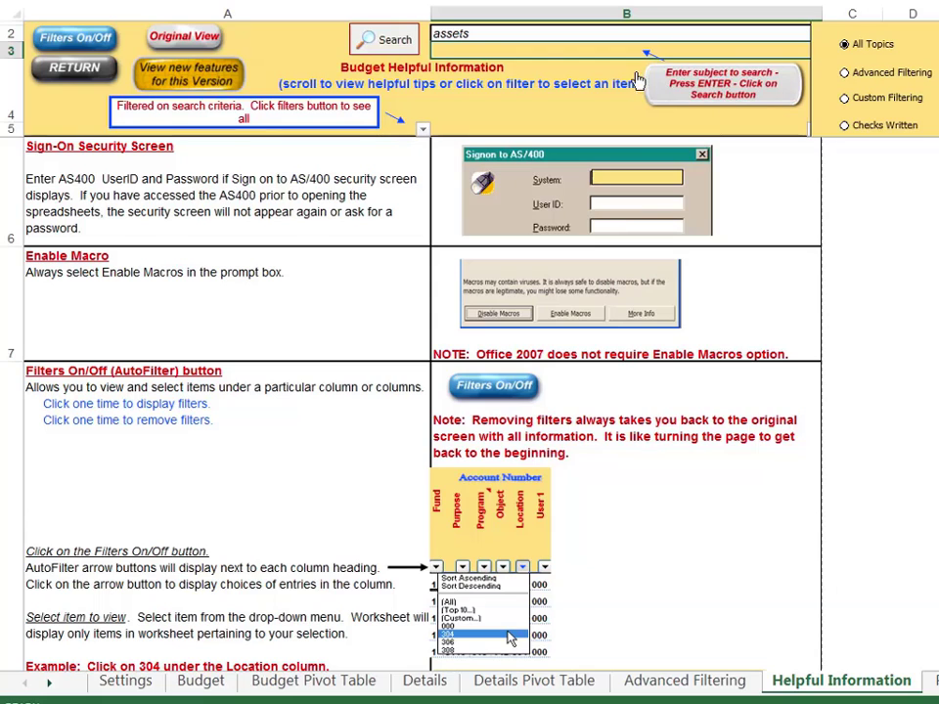
left_click(398, 47)
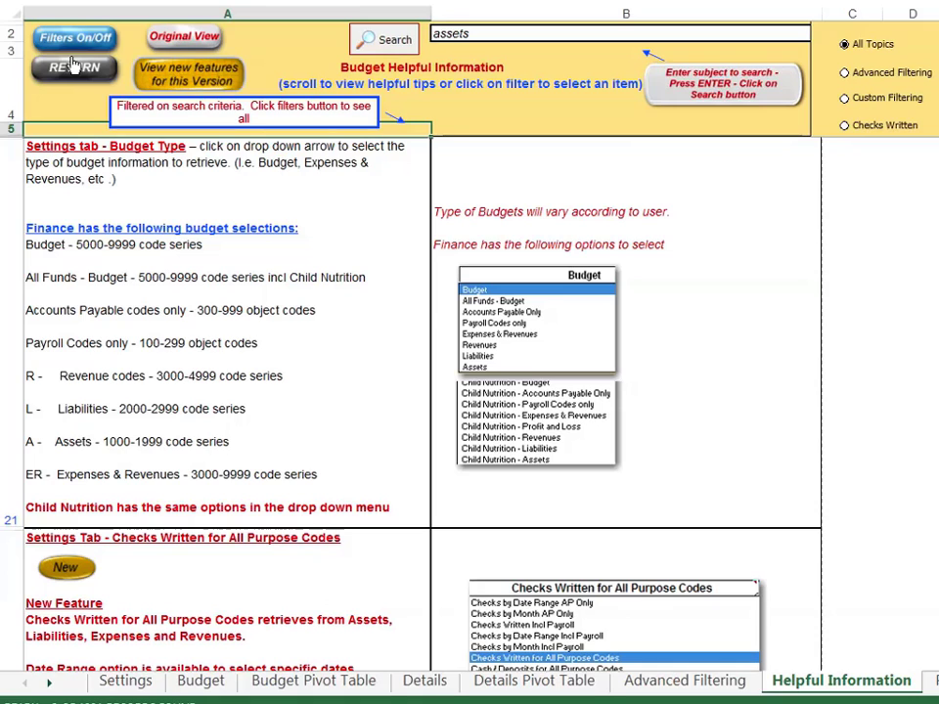
Step: Restore the original view of the Helpful Information sheet and go to the Budget sheet
left_click(165, 38)
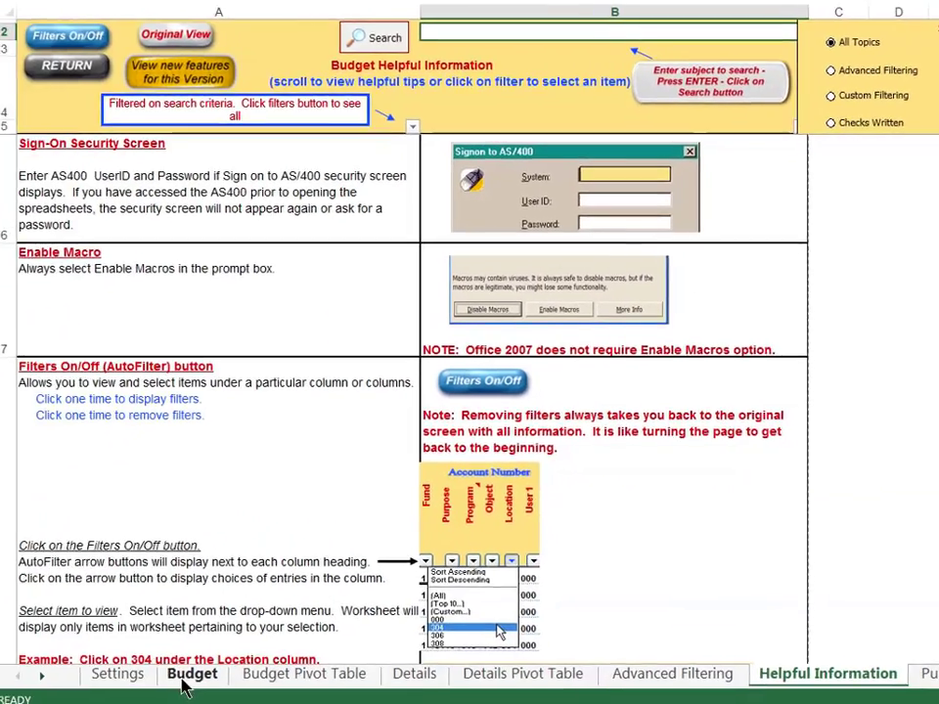
left_click(192, 674)
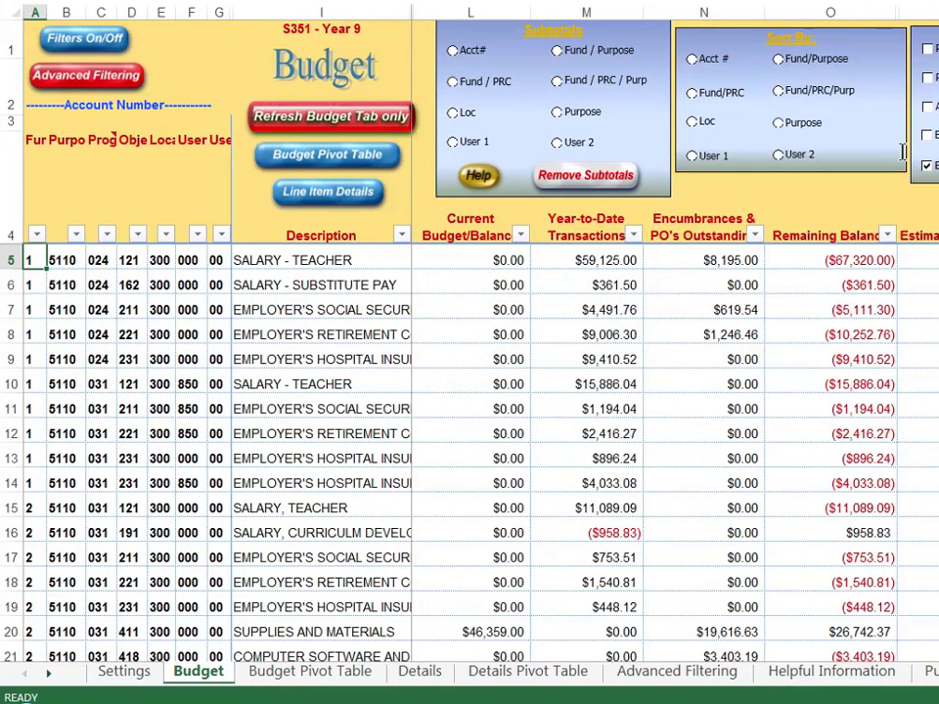